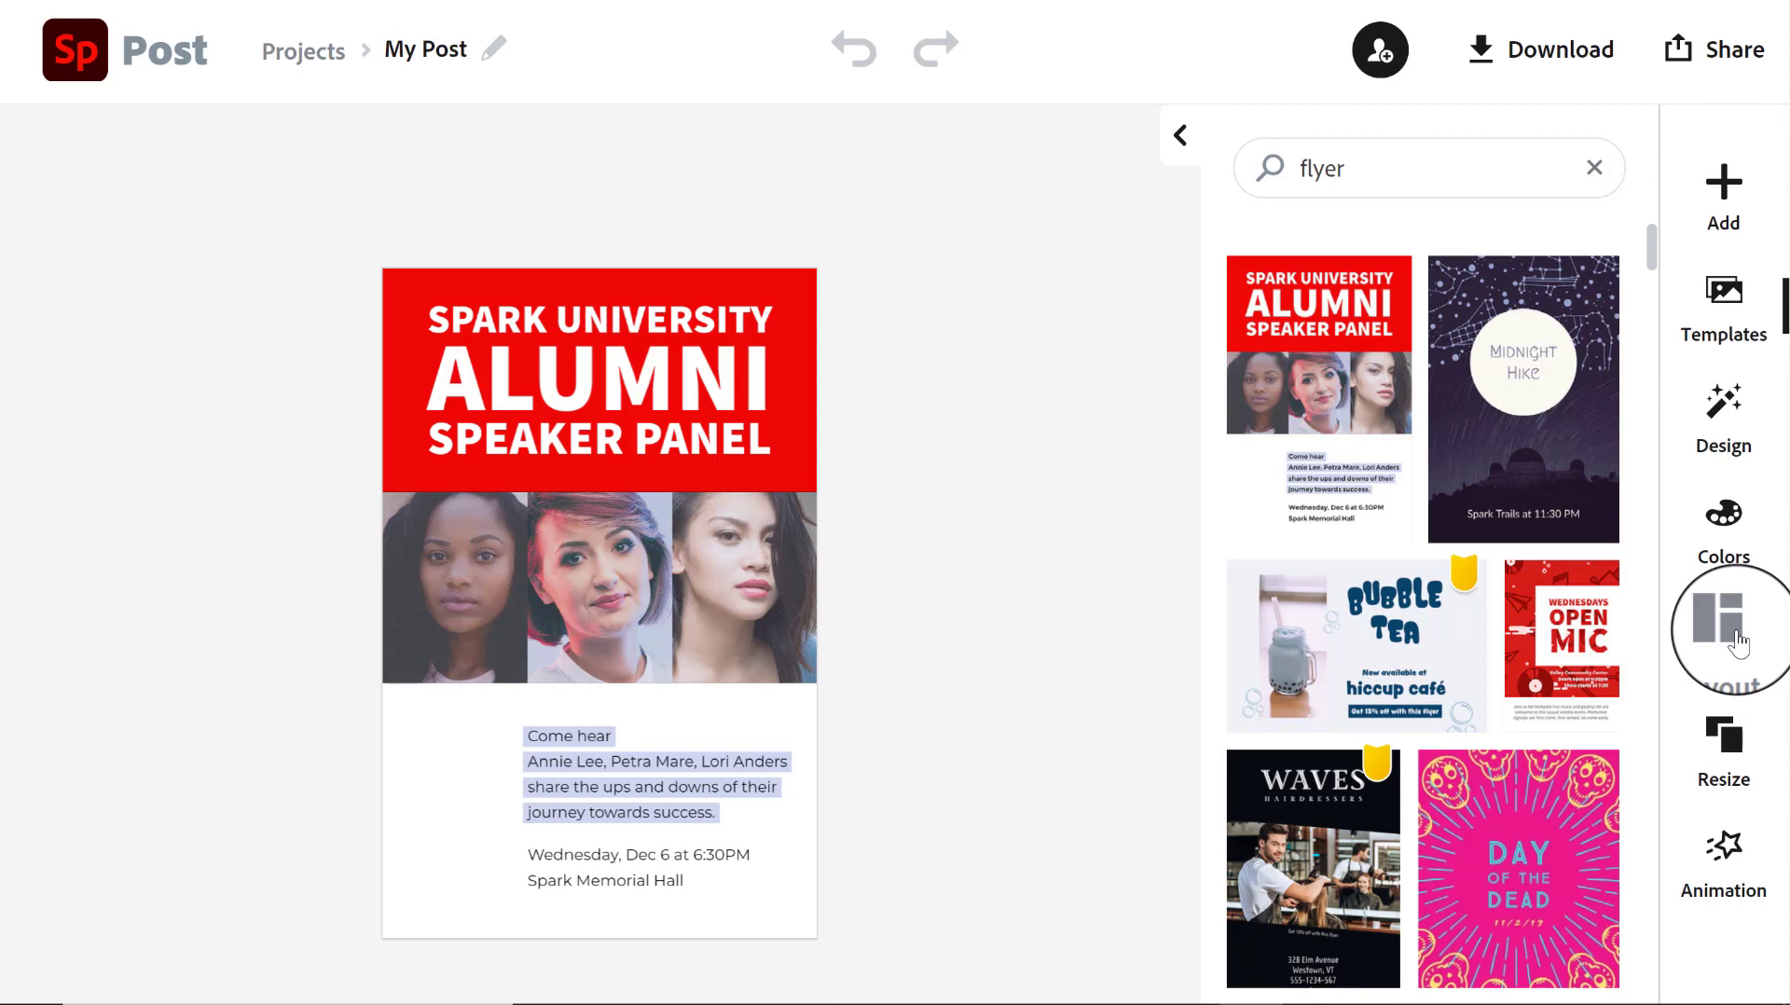
Apply the layout with one tall cell beside three stacked cells to the flyer
click(1736, 641)
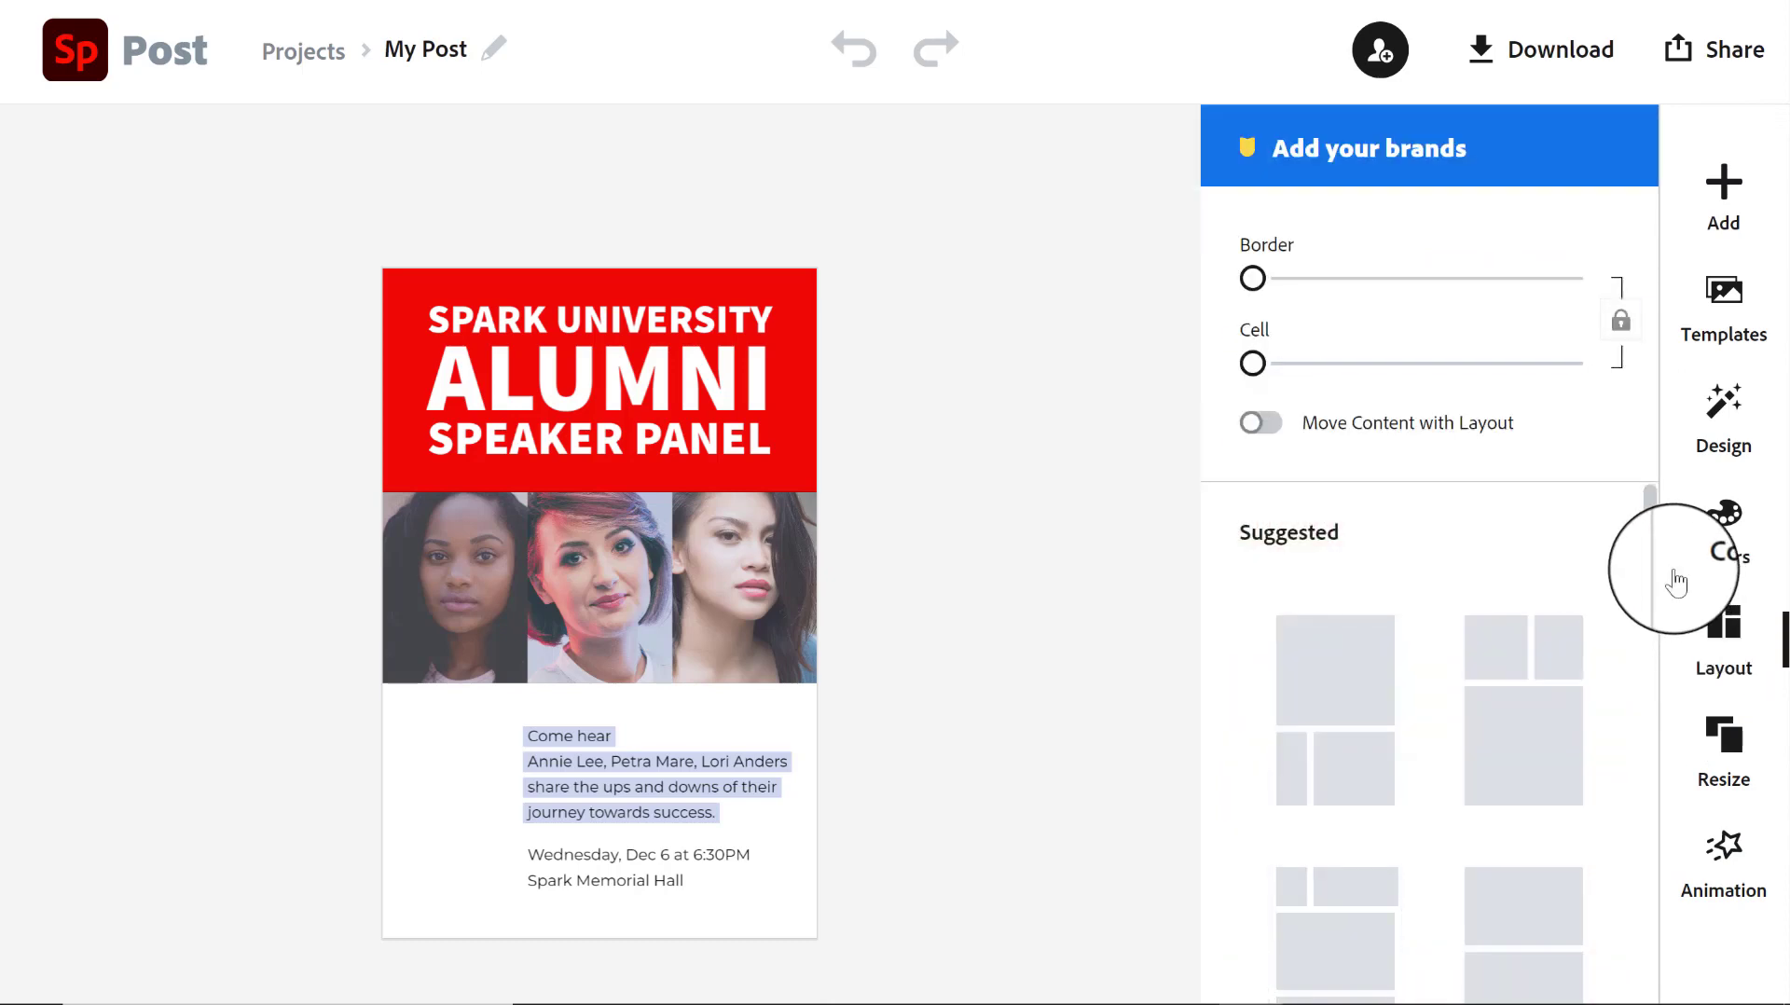
drag(1653, 501, 1657, 651)
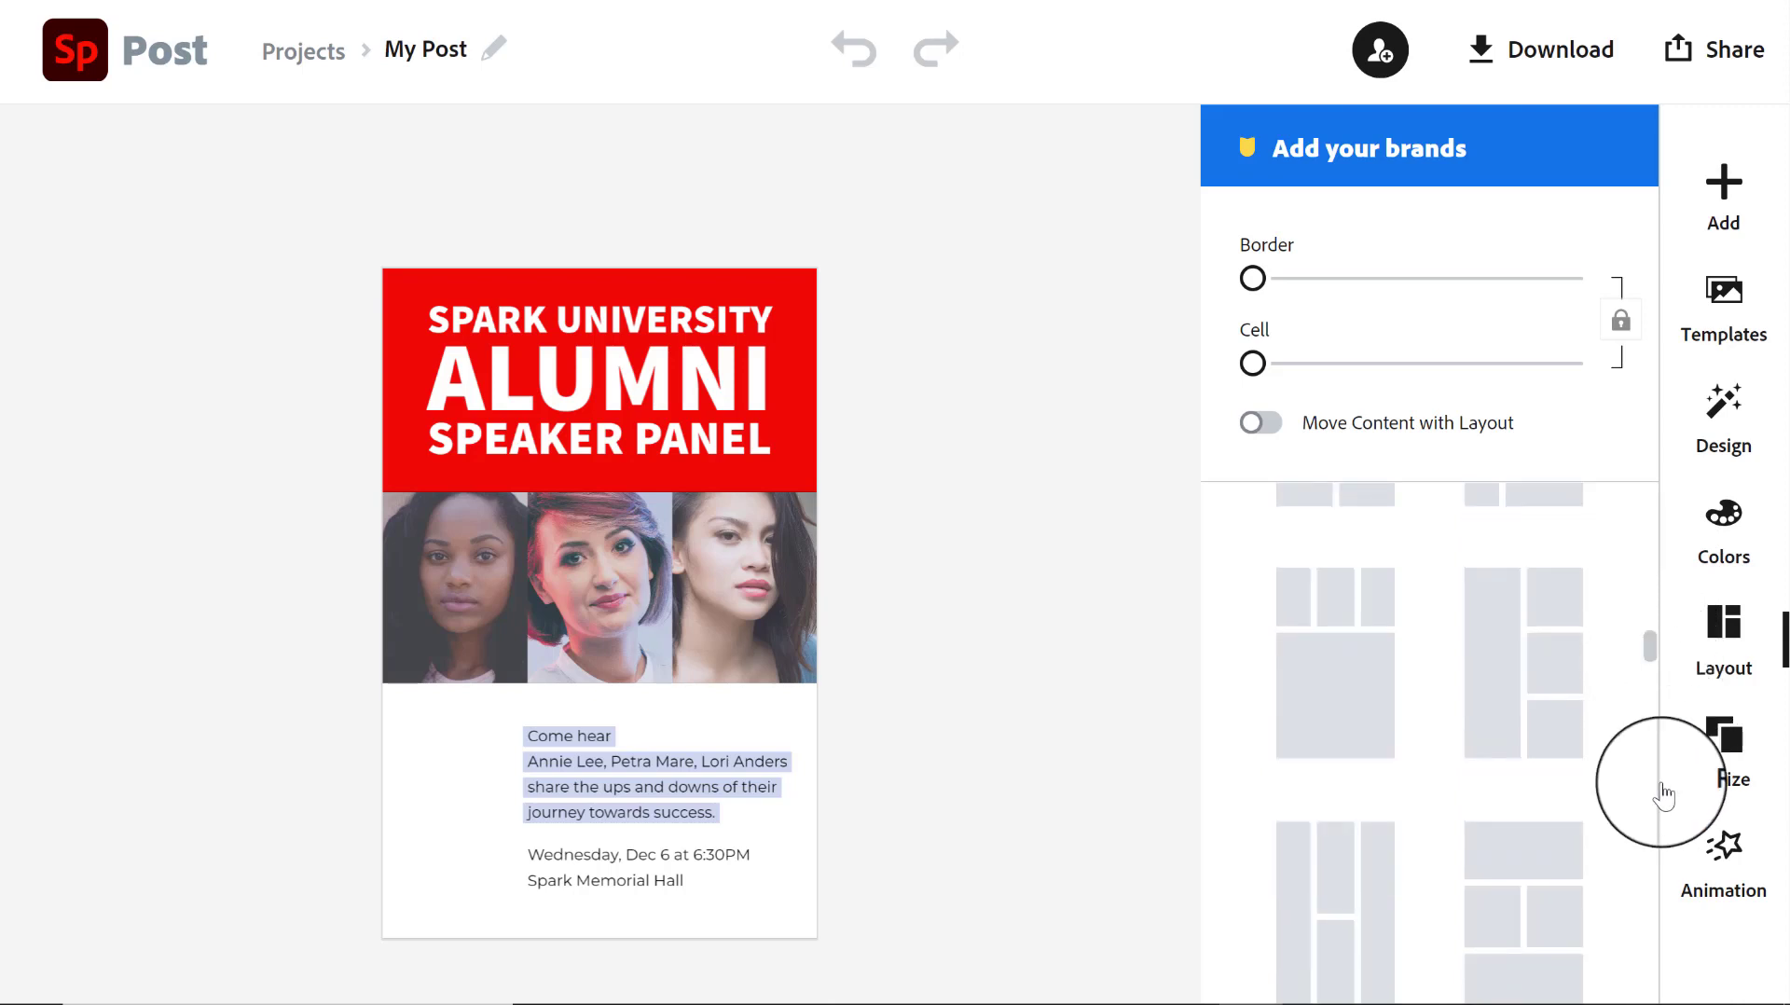
click(1532, 630)
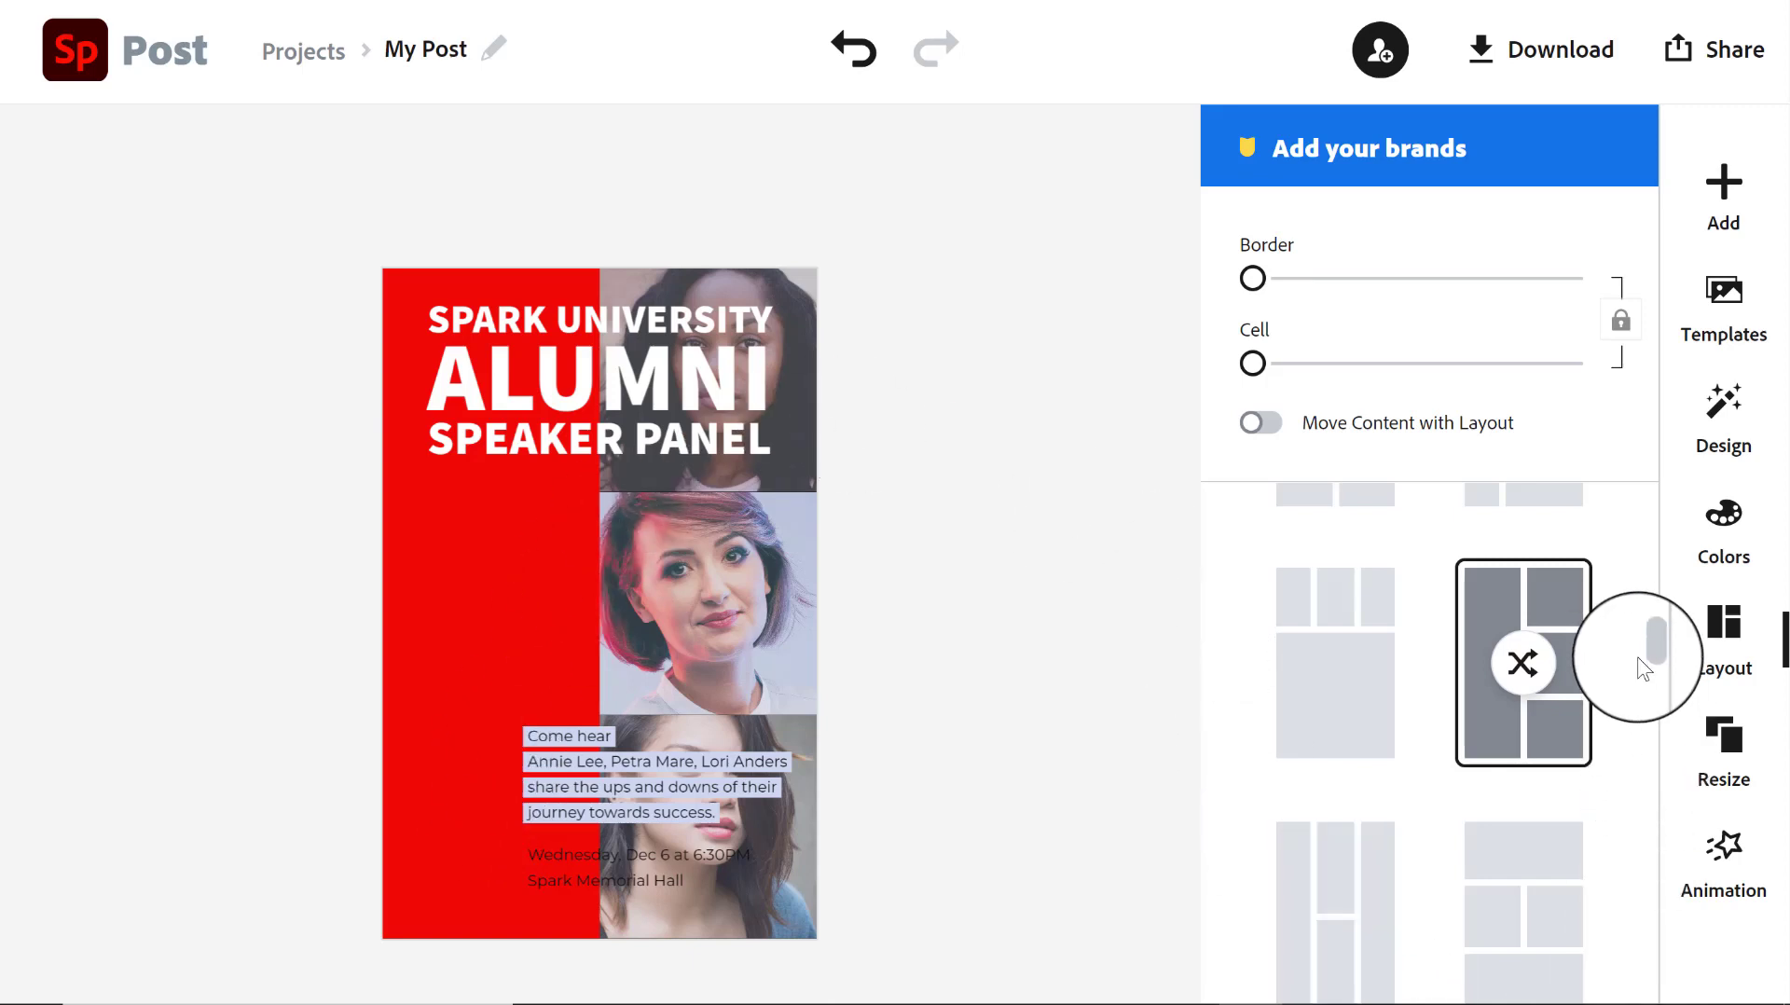
Try the two-by-two grid layout on the flyer, and return to the layout with one tall cell beside three stacked cells
drag(1650, 641, 1649, 625)
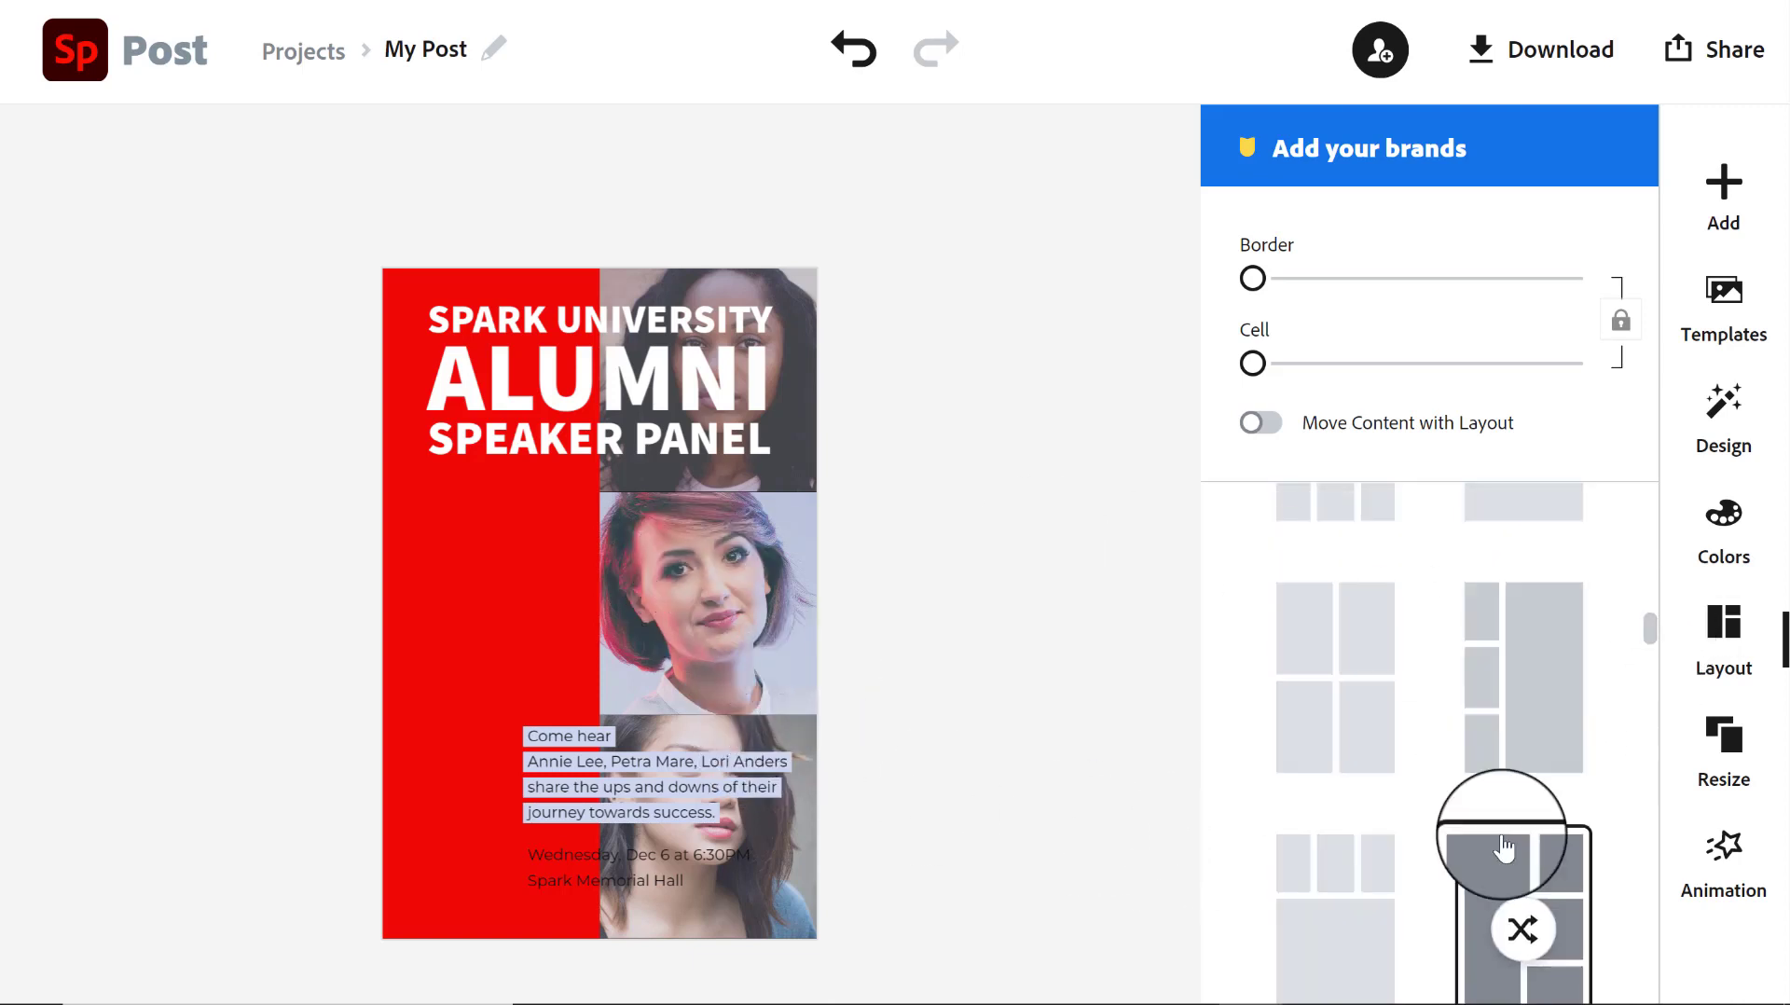
click(1363, 654)
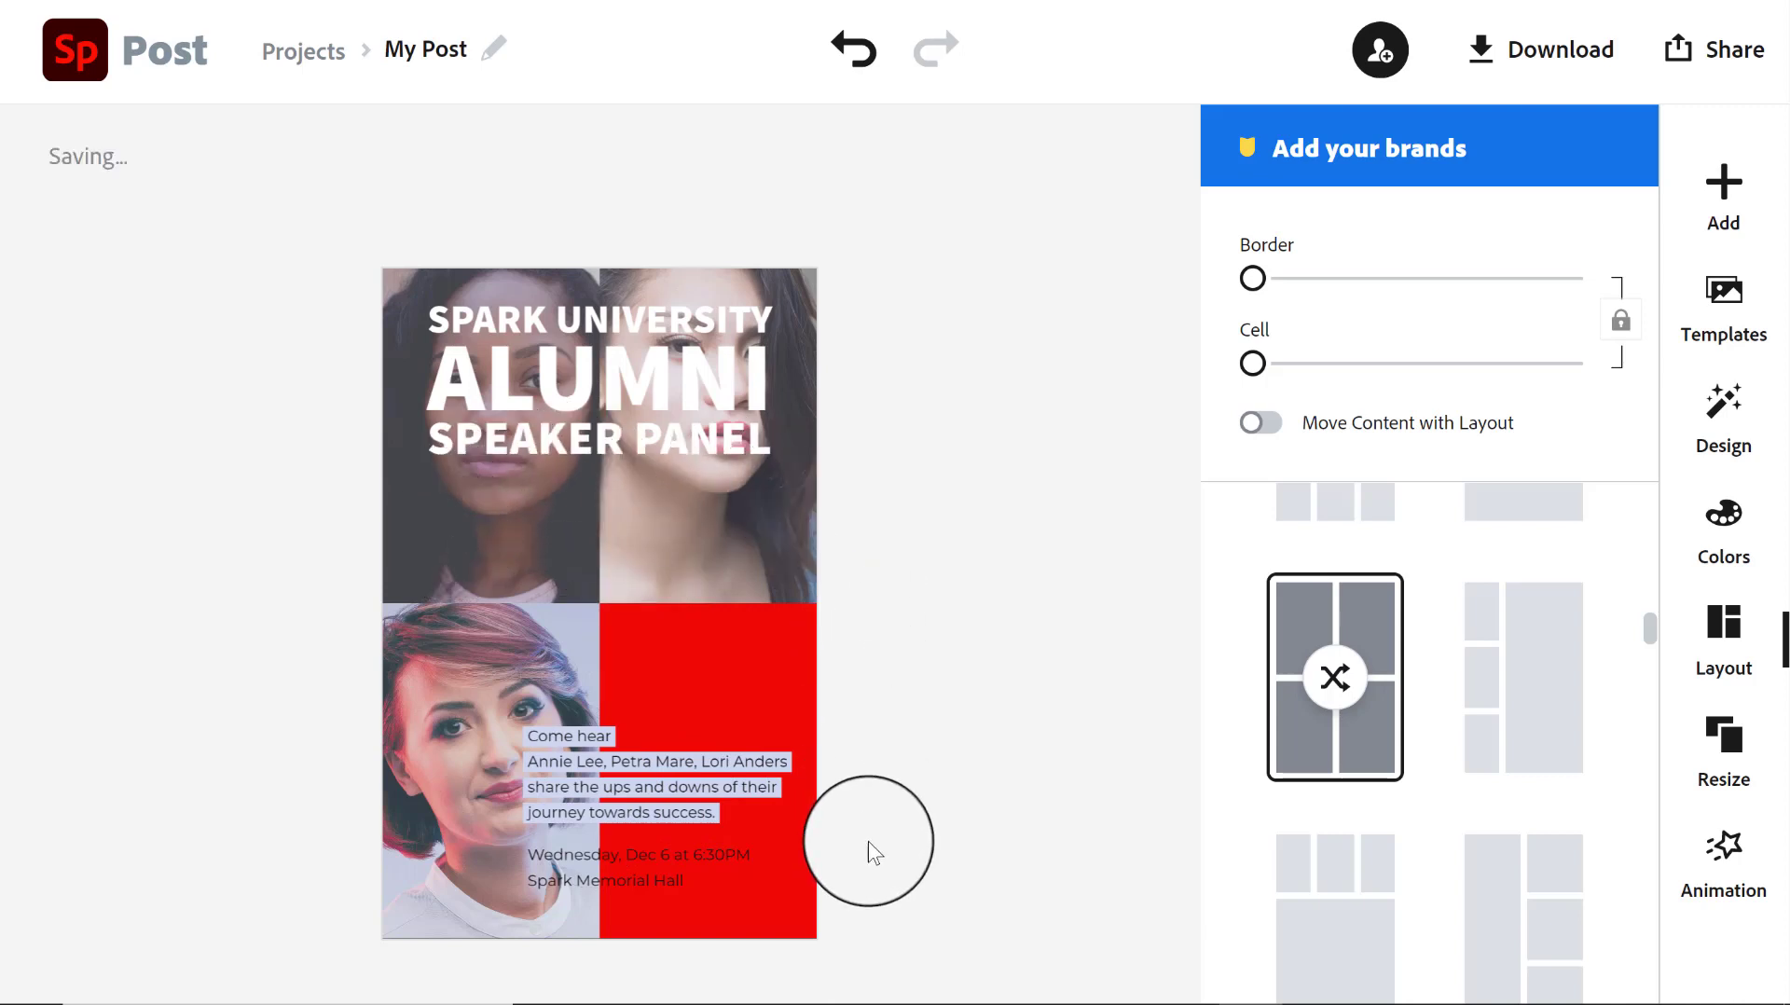
click(1536, 892)
mouse_move(1648, 617)
mouse_down()
mouse_move(1653, 729)
mouse_move(1660, 651)
mouse_up()
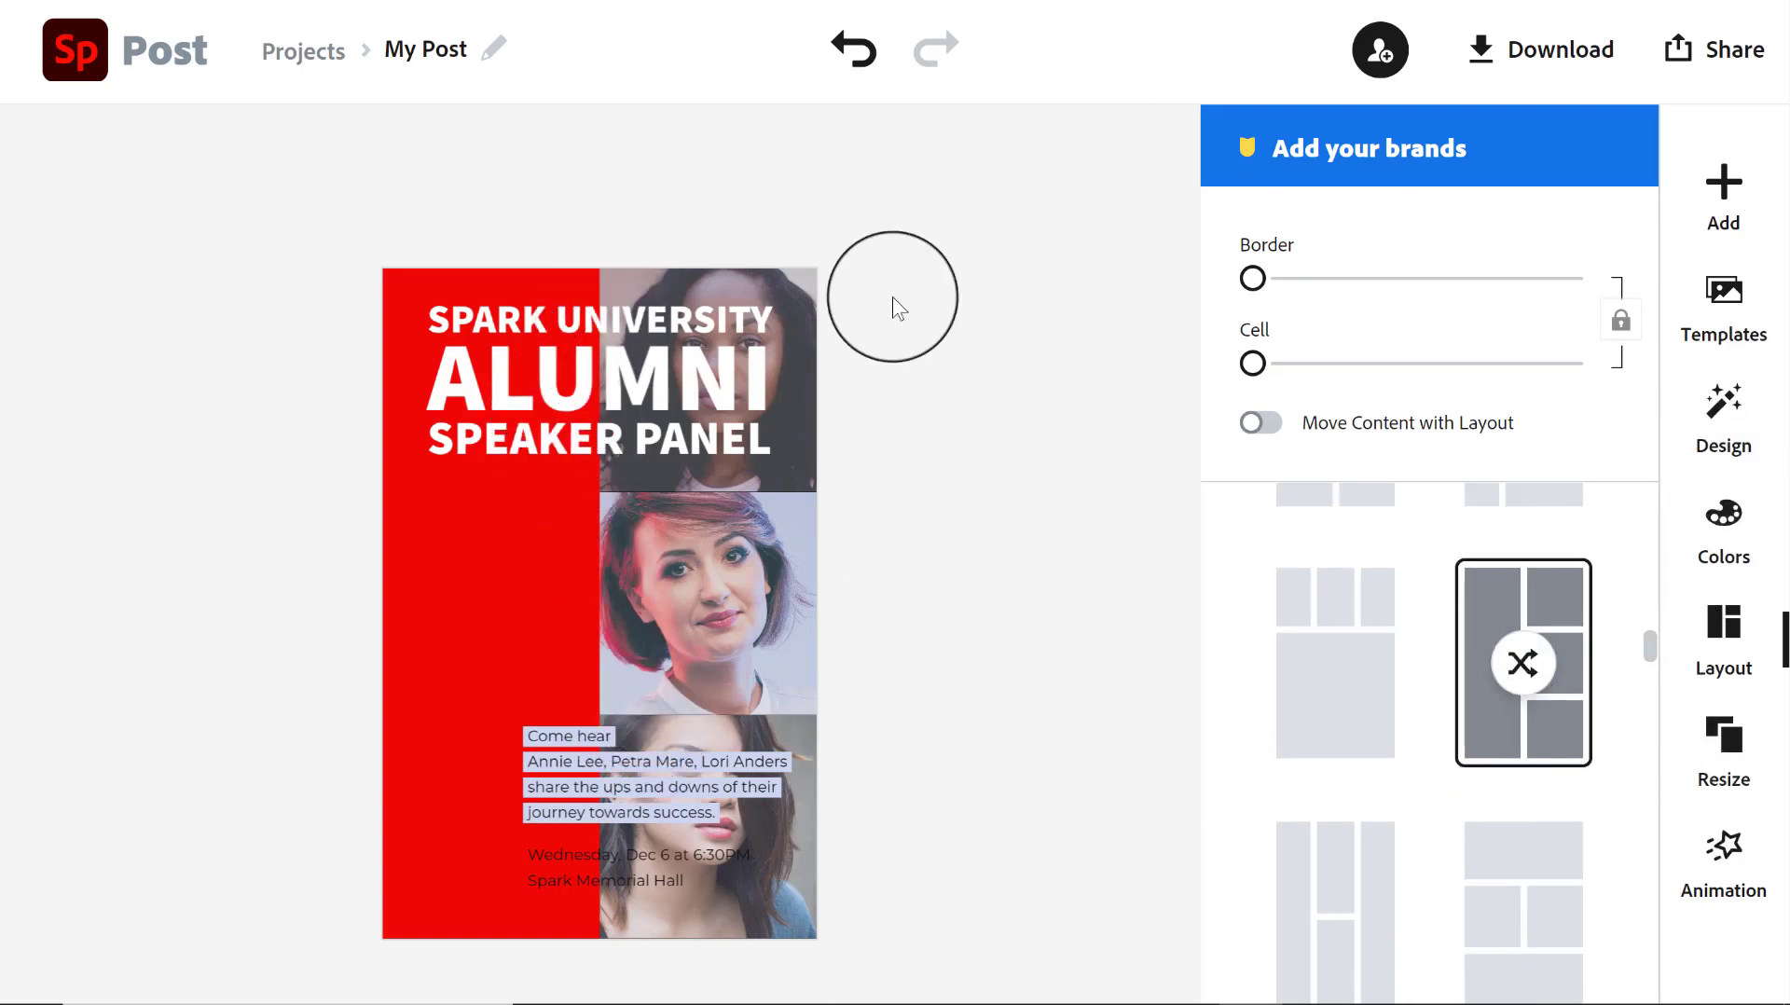
Replace the flyer's title text with "CONTRAST"
click(565, 367)
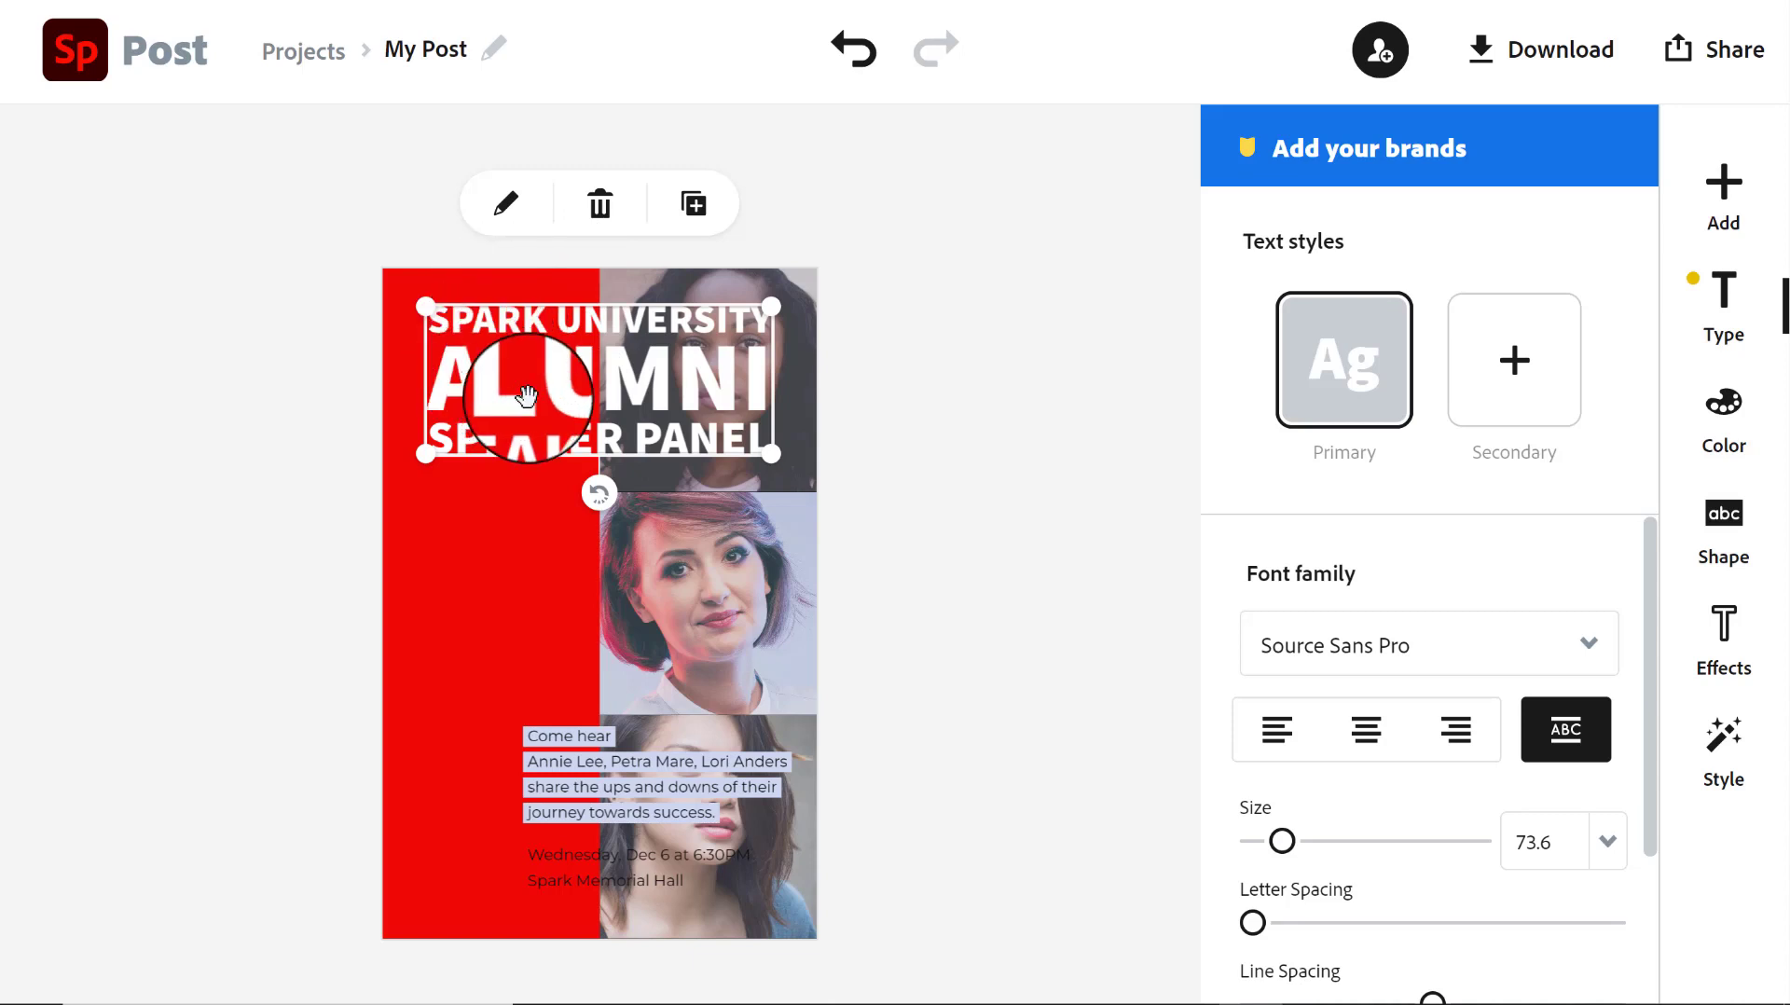
click(502, 215)
mouse_move(1023, 432)
mouse_down()
mouse_move(420, 319)
mouse_move(331, 275)
mouse_up()
key(BackSpace)
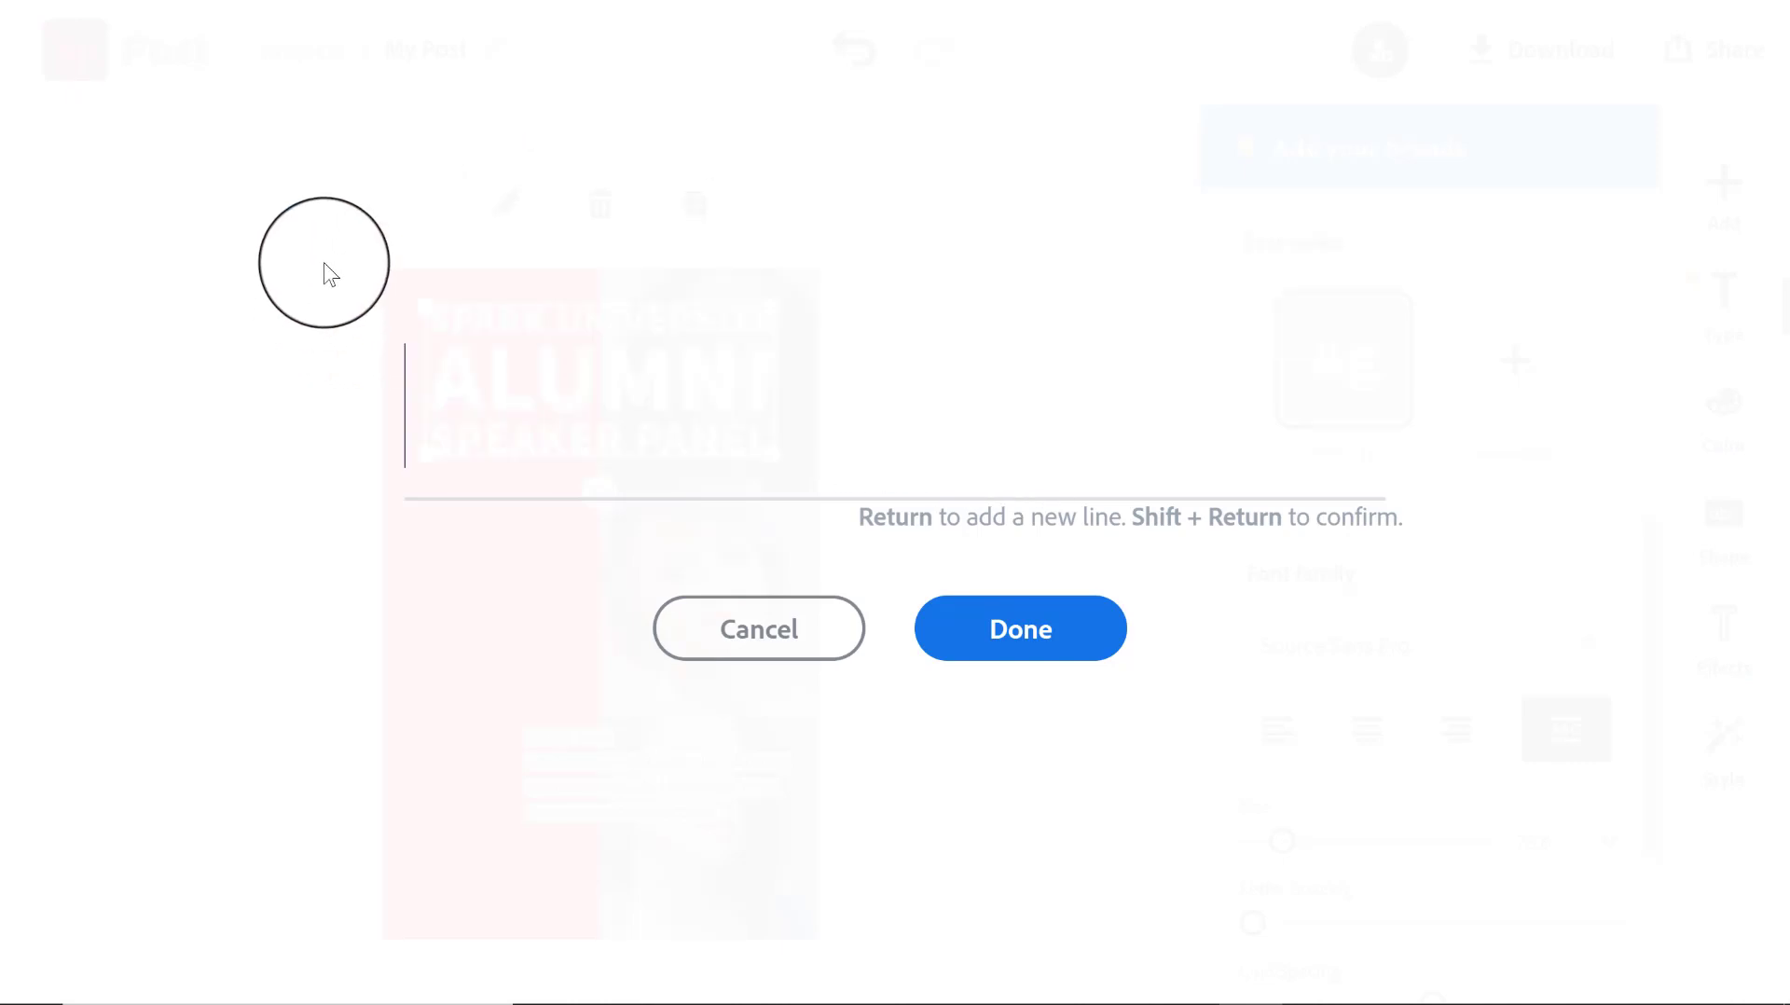
text(CONTRAST)
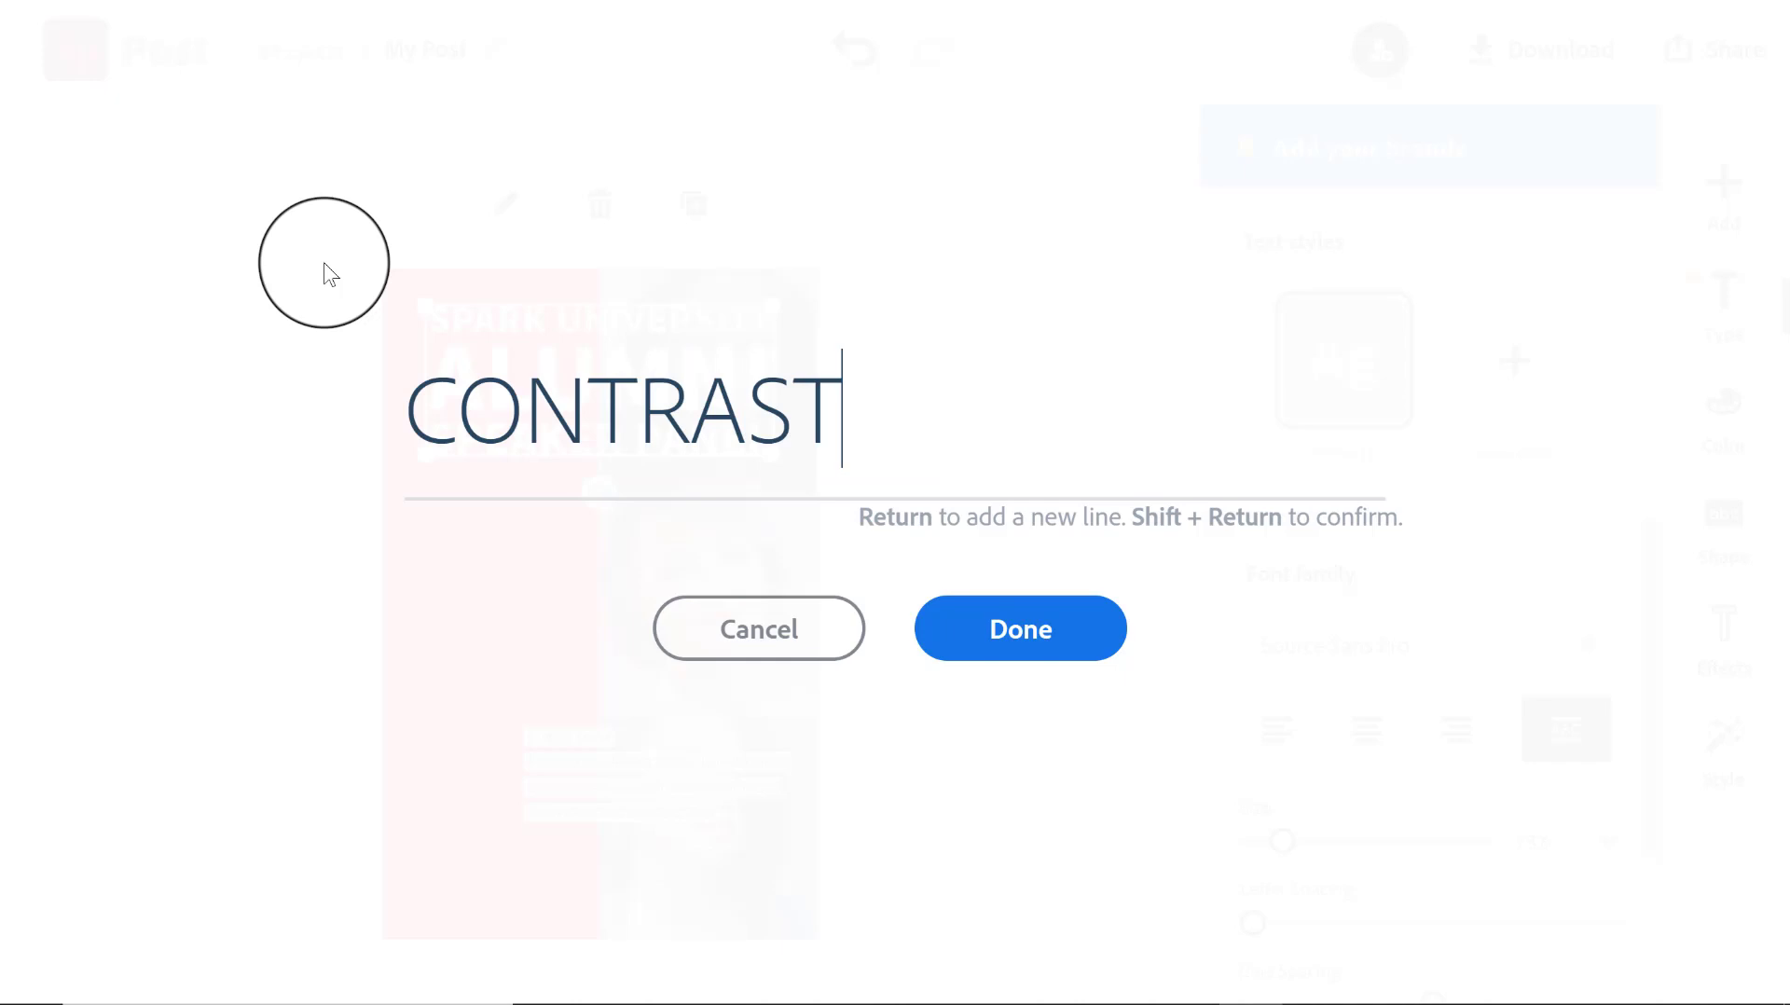
click(957, 653)
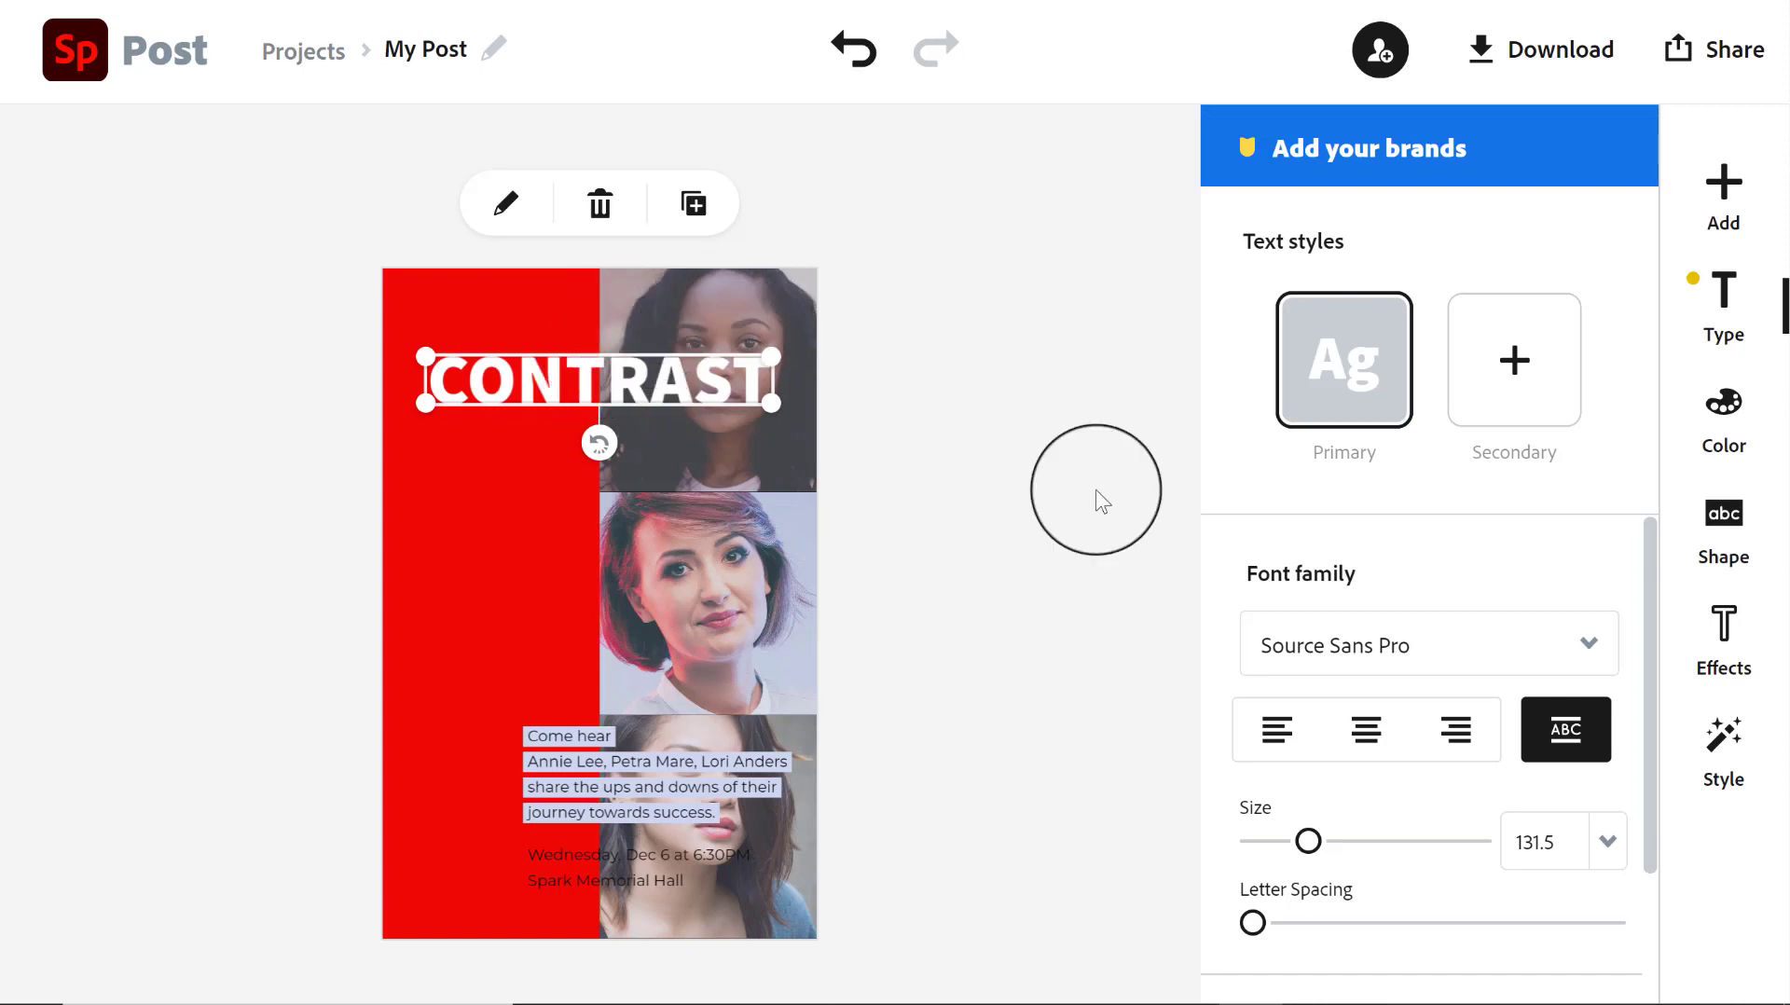
Stand the CONTRAST title vertically at size 189 within the red column
drag(604, 448, 545, 464)
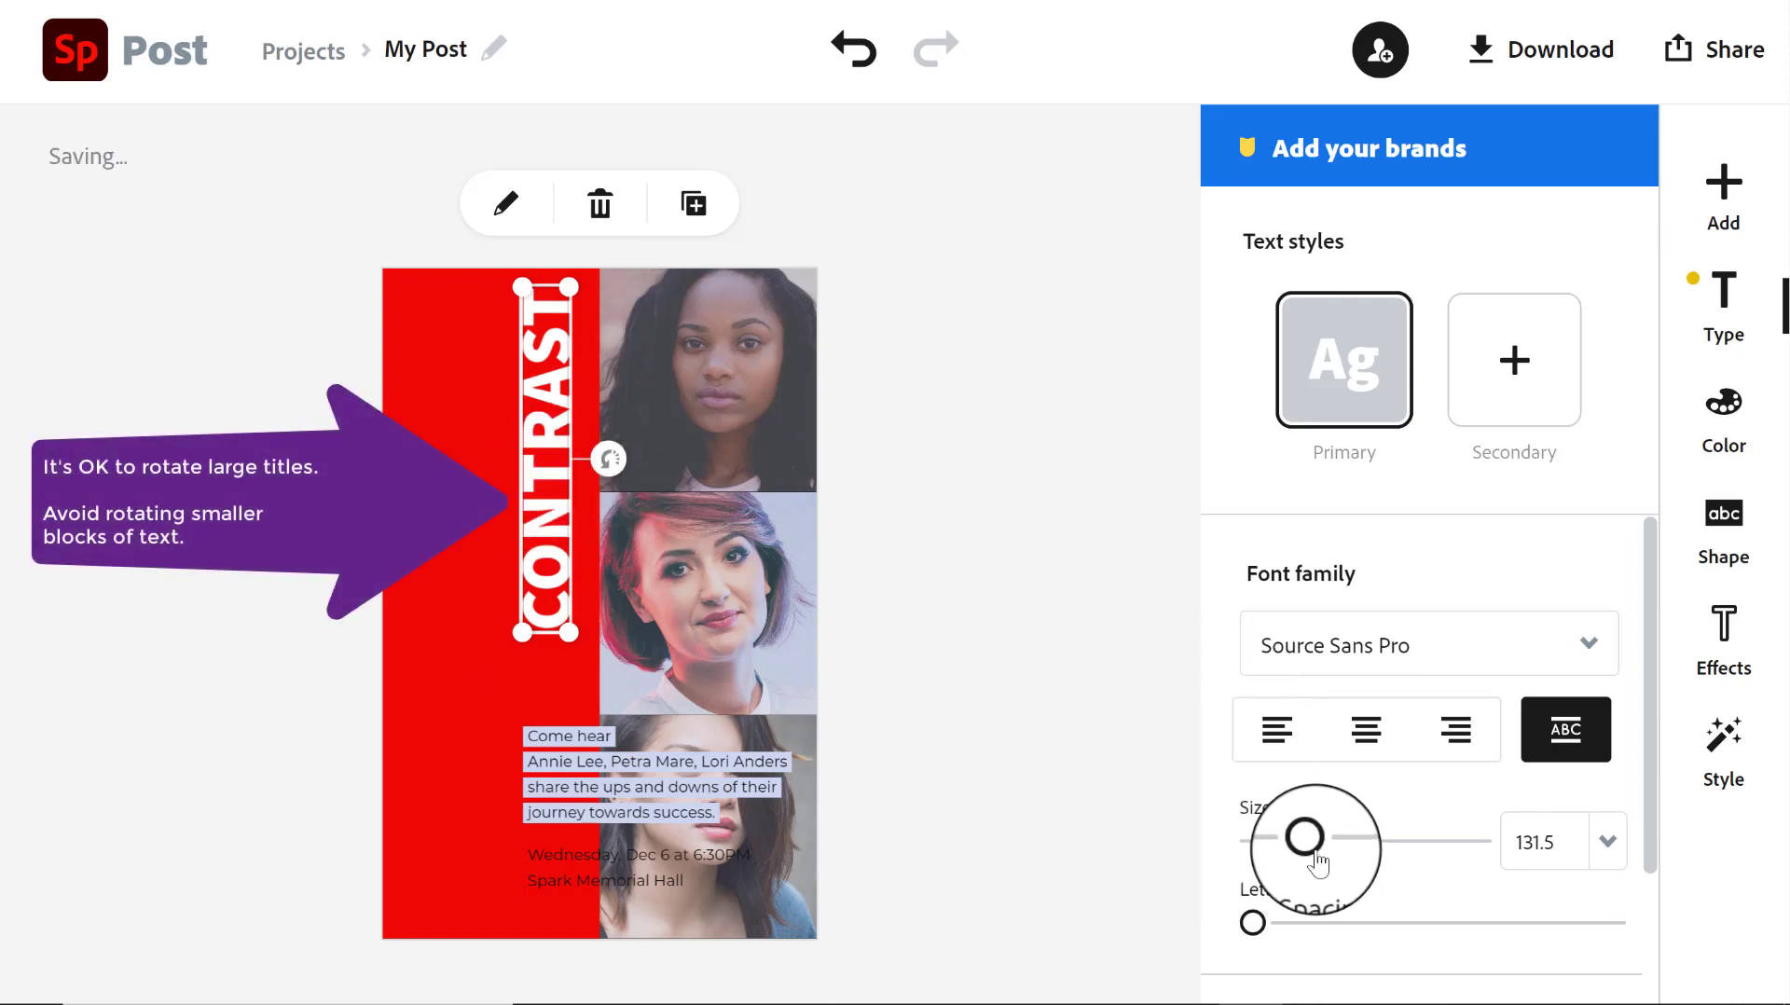
drag(1317, 855, 1342, 857)
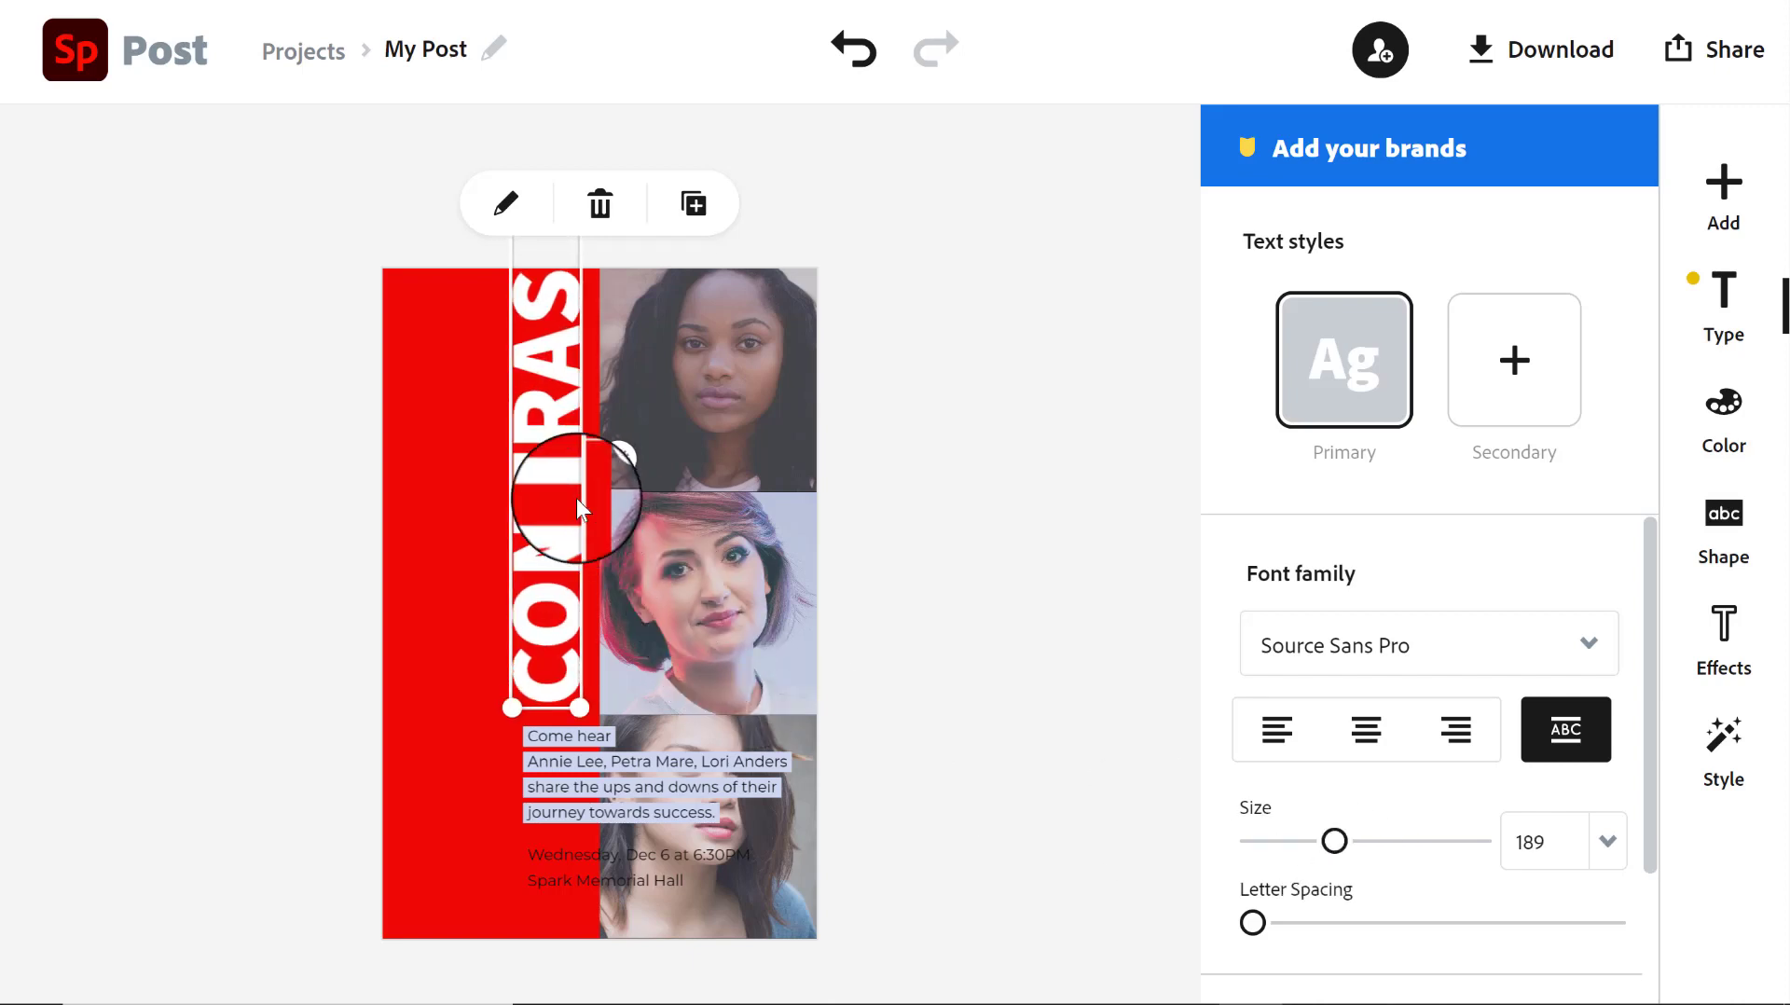
drag(564, 496, 547, 549)
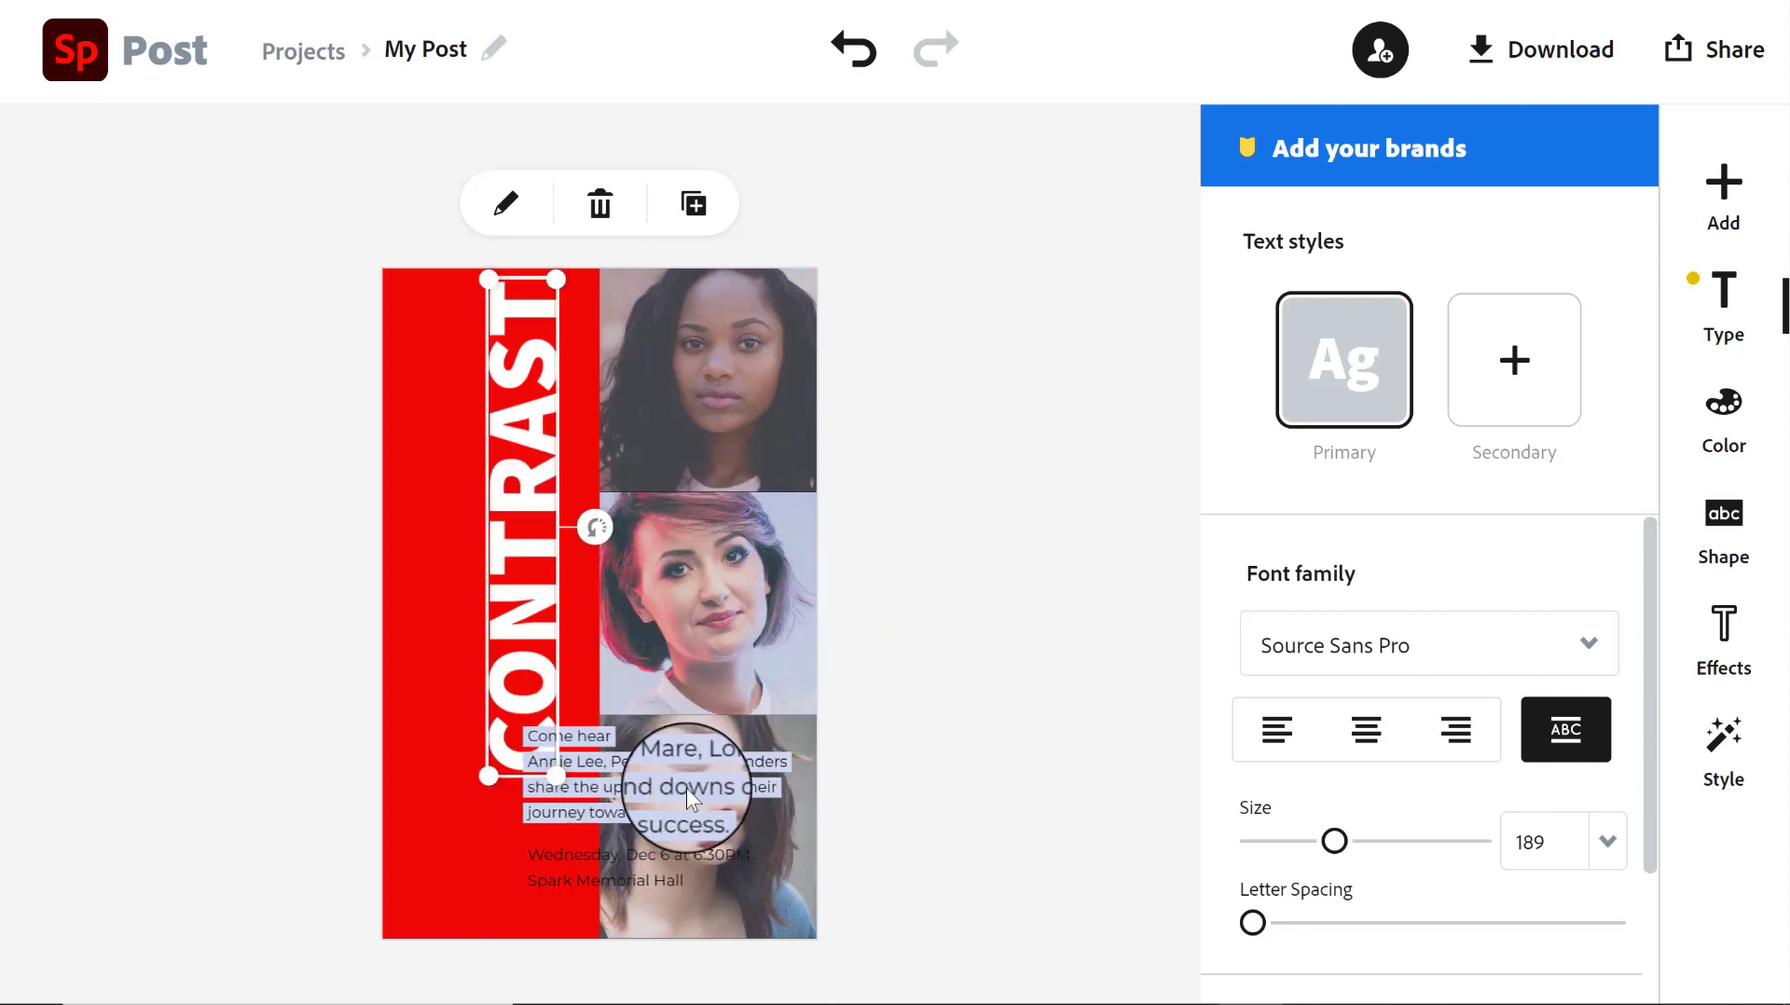
Delete the highlighted "Come hear" text block
click(707, 768)
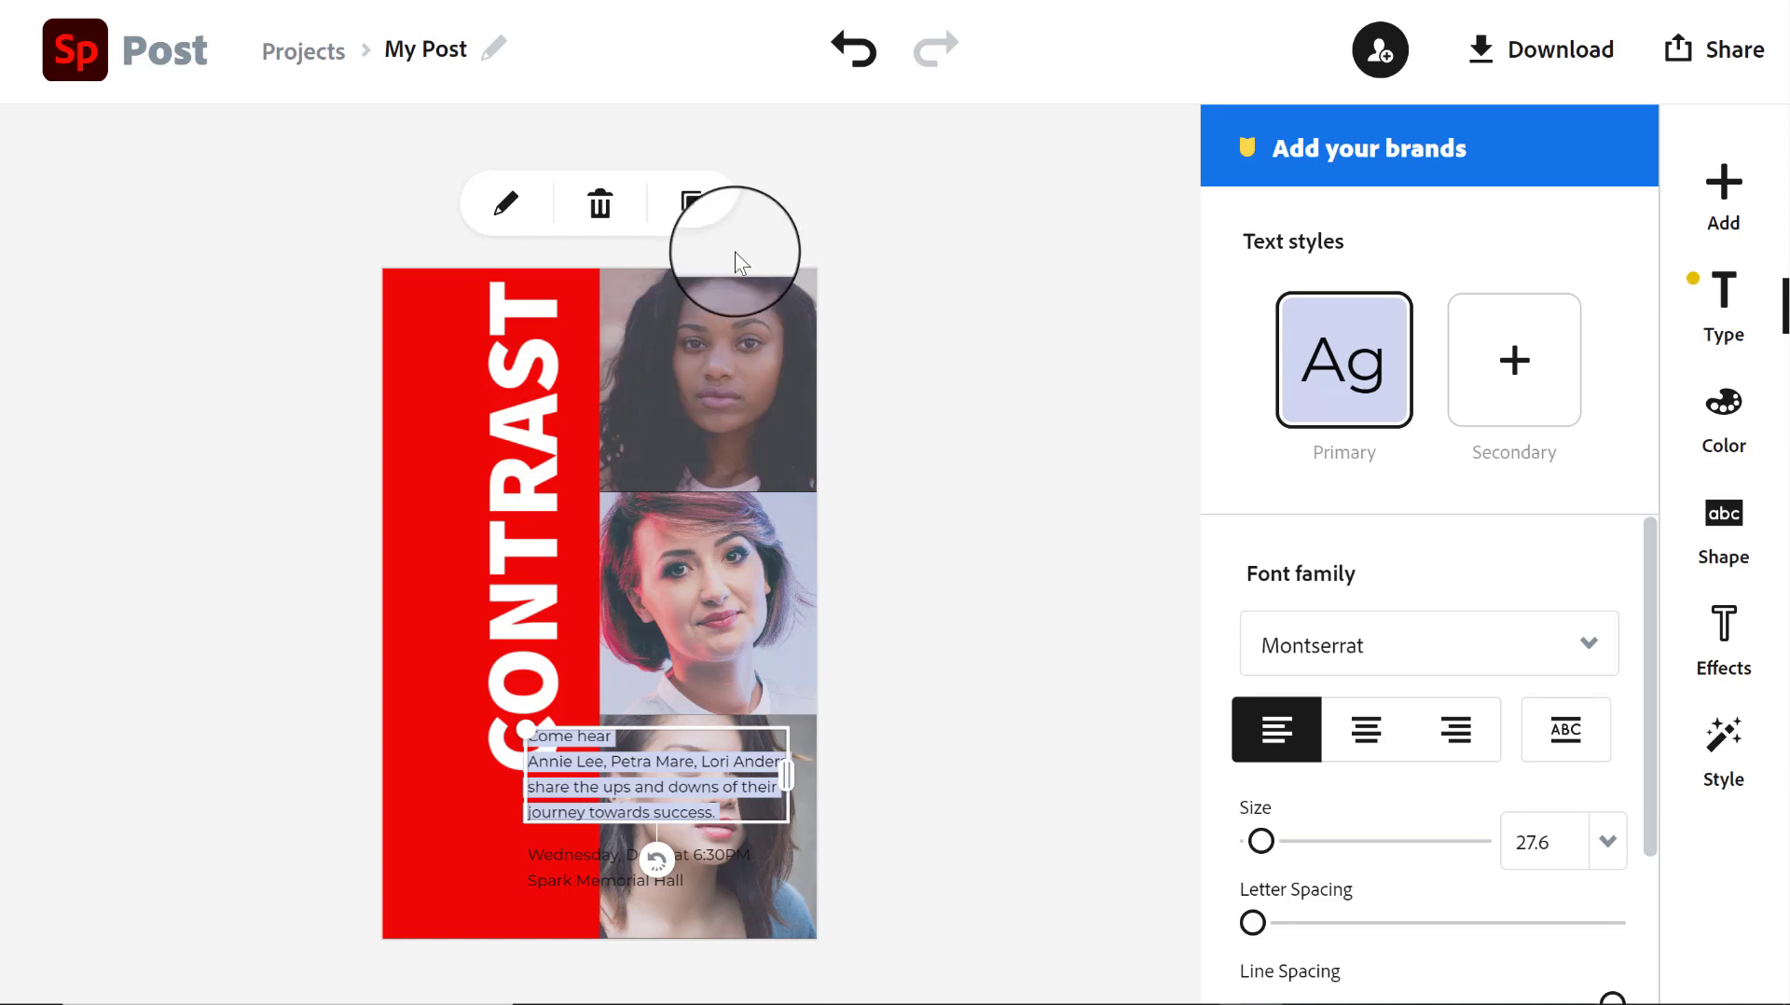
click(600, 212)
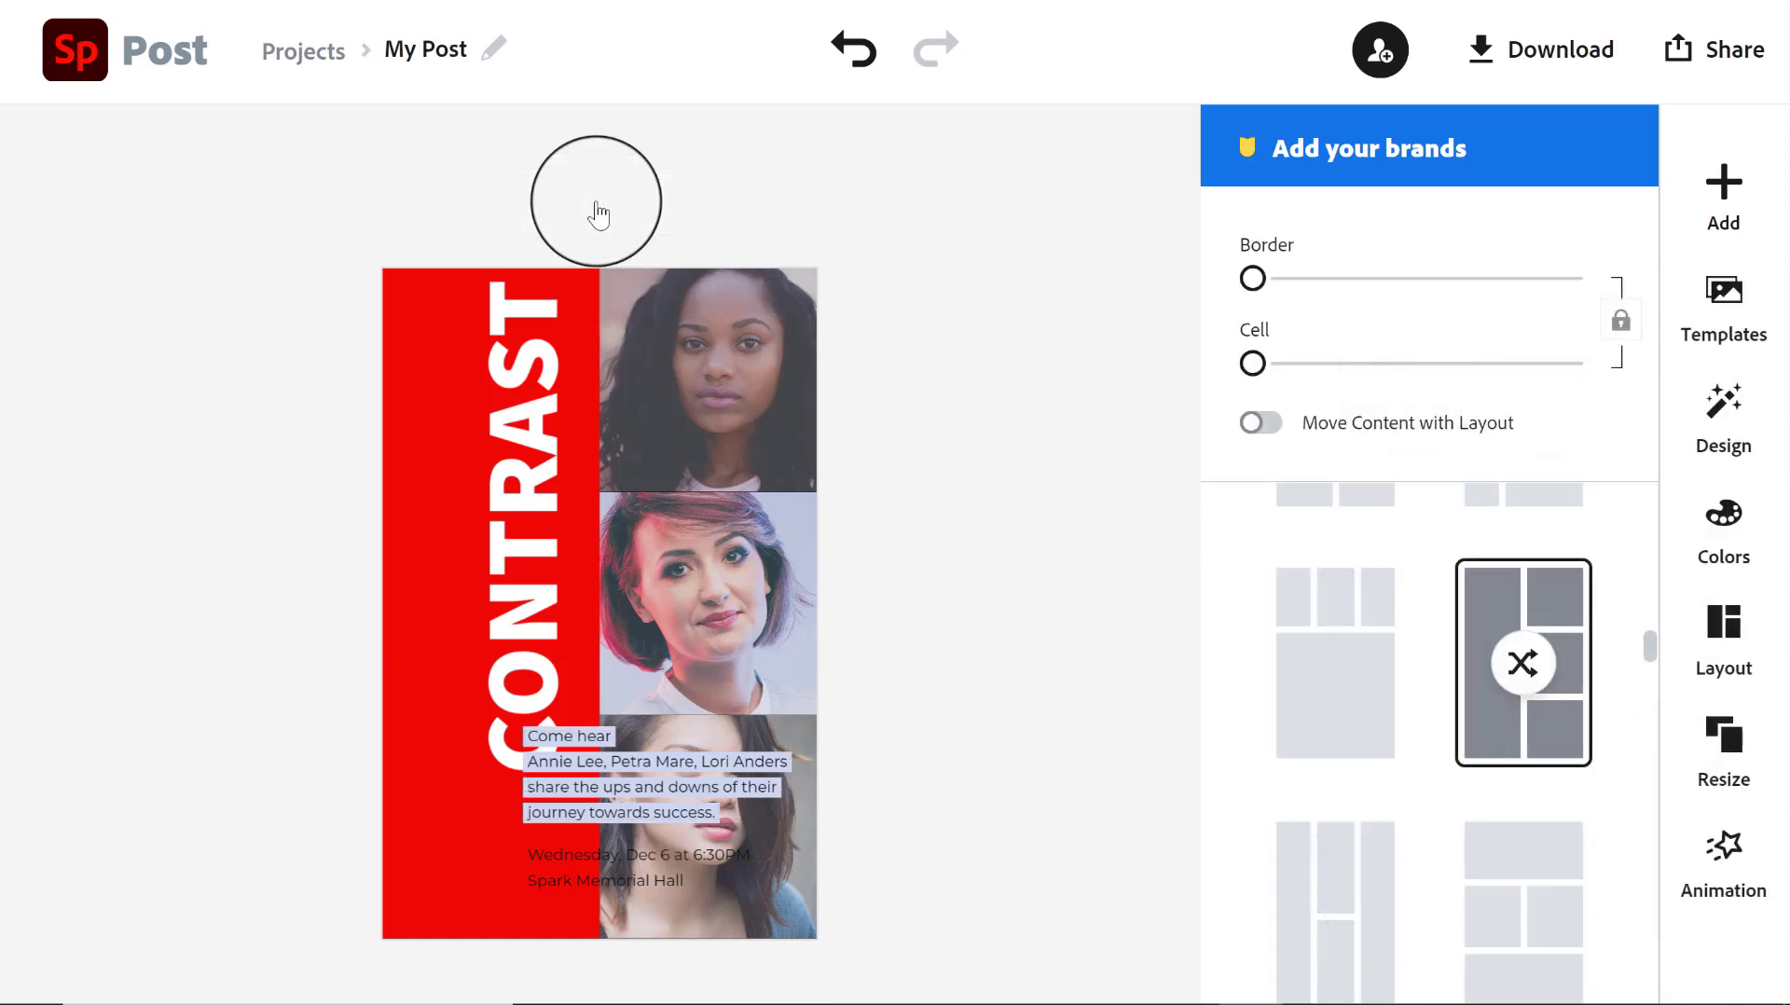
Replace the date and venue text with "To create contrast, designers must juxtapose two different elements or objects in a design."
click(548, 854)
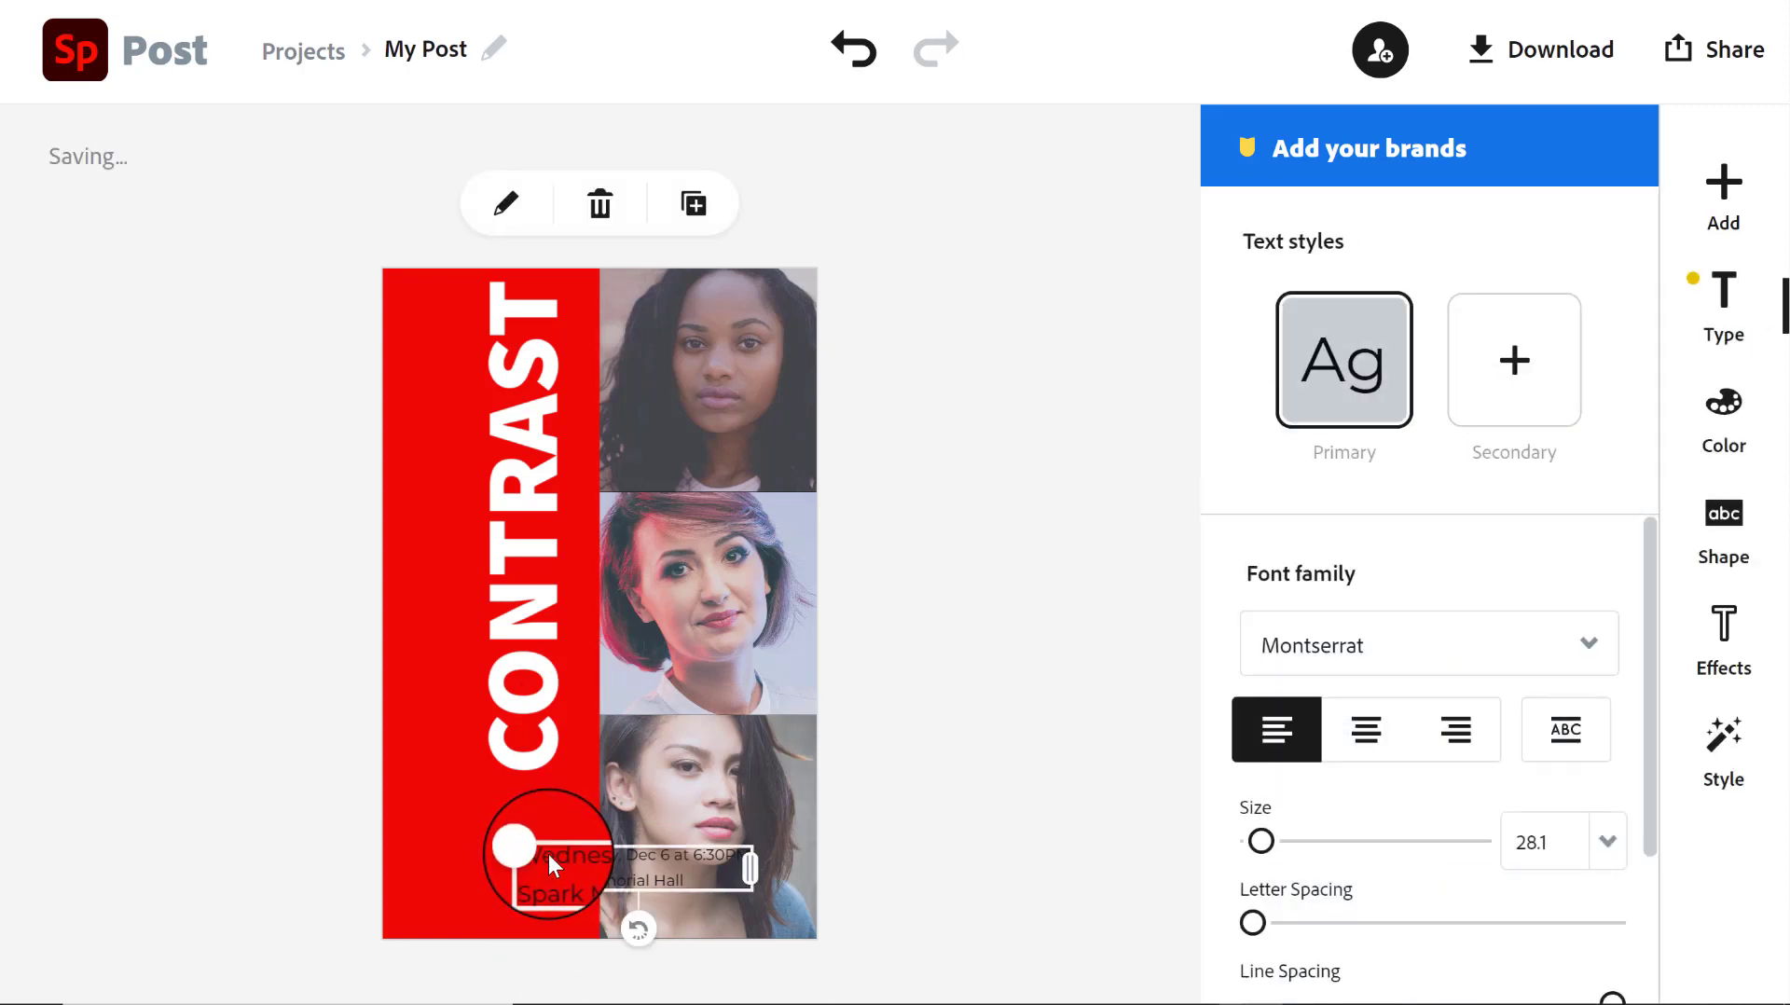
click(504, 204)
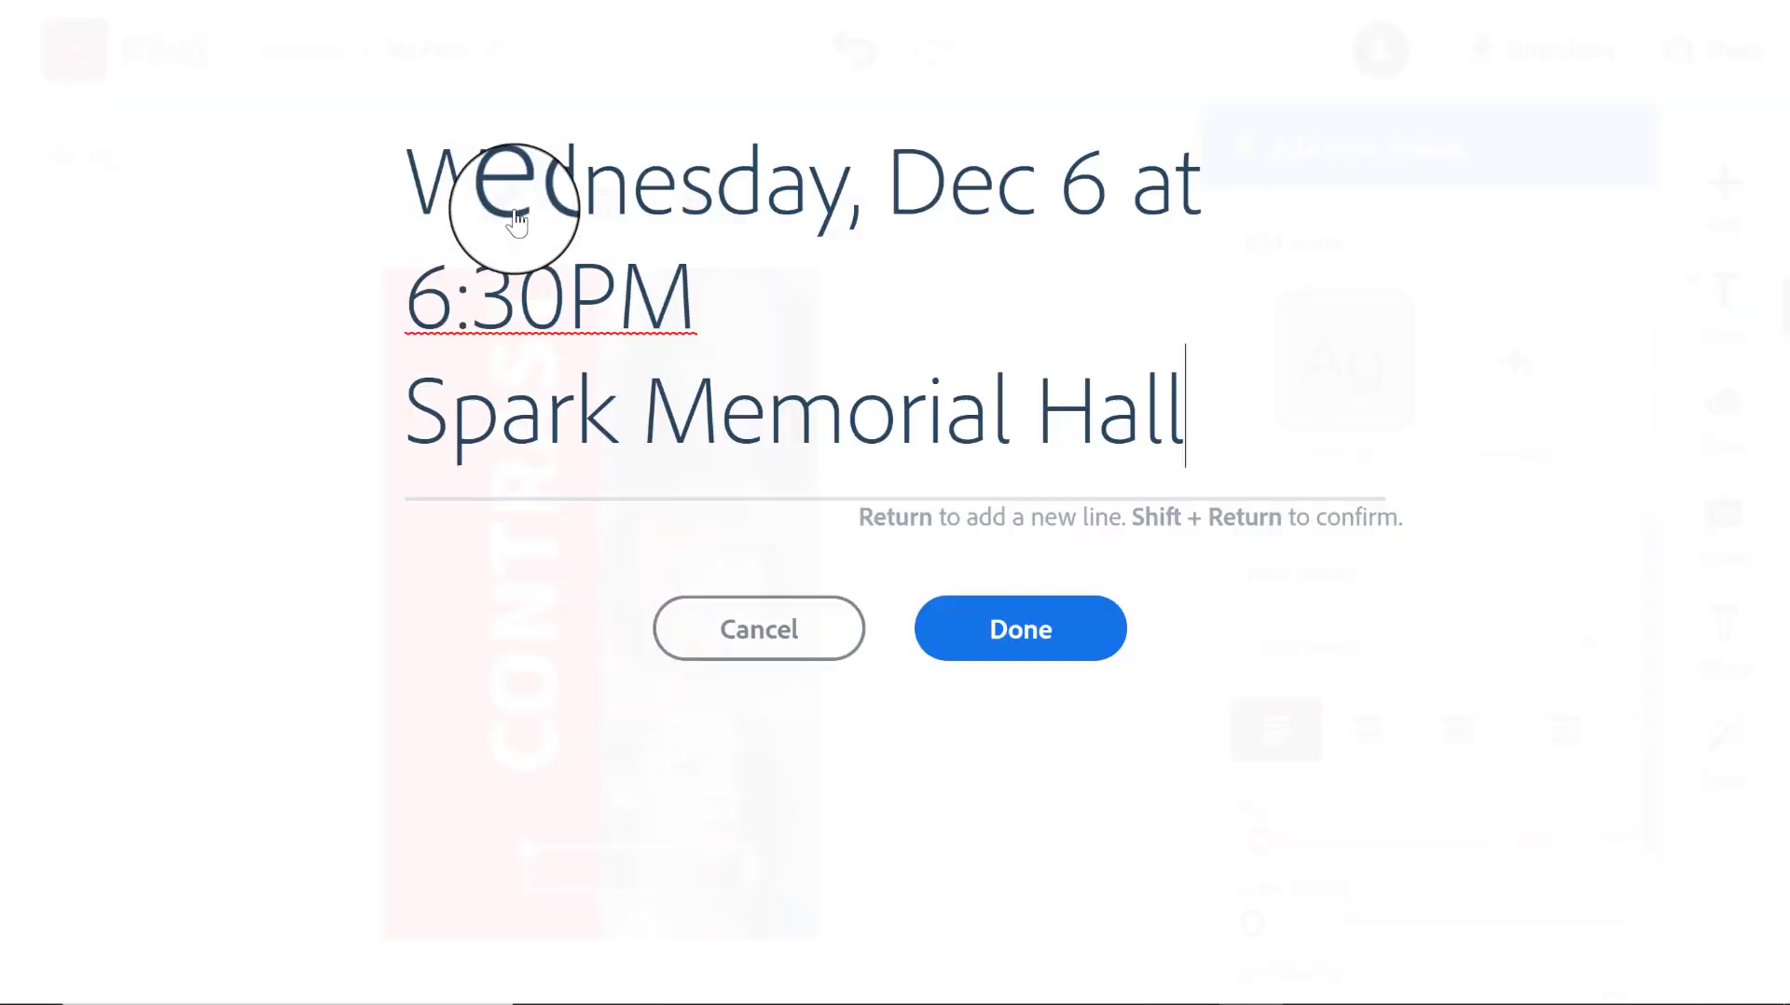
drag(1179, 438, 367, 225)
key(BackSpace)
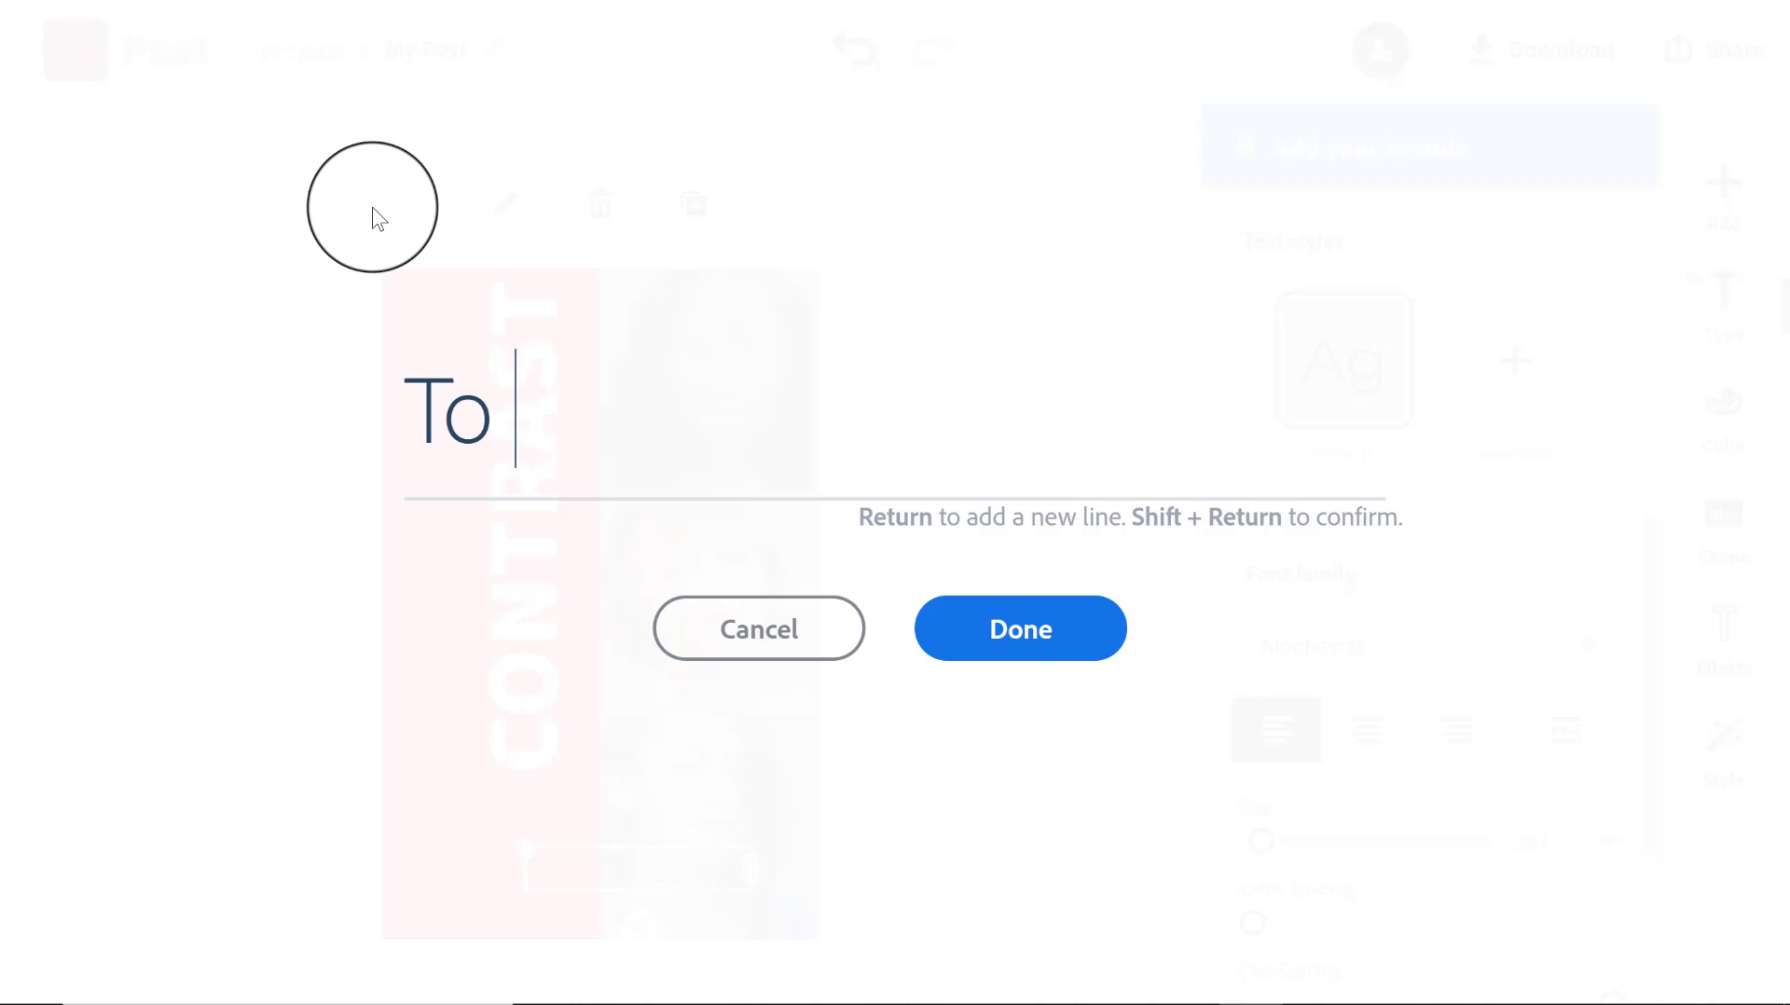
text(reate)
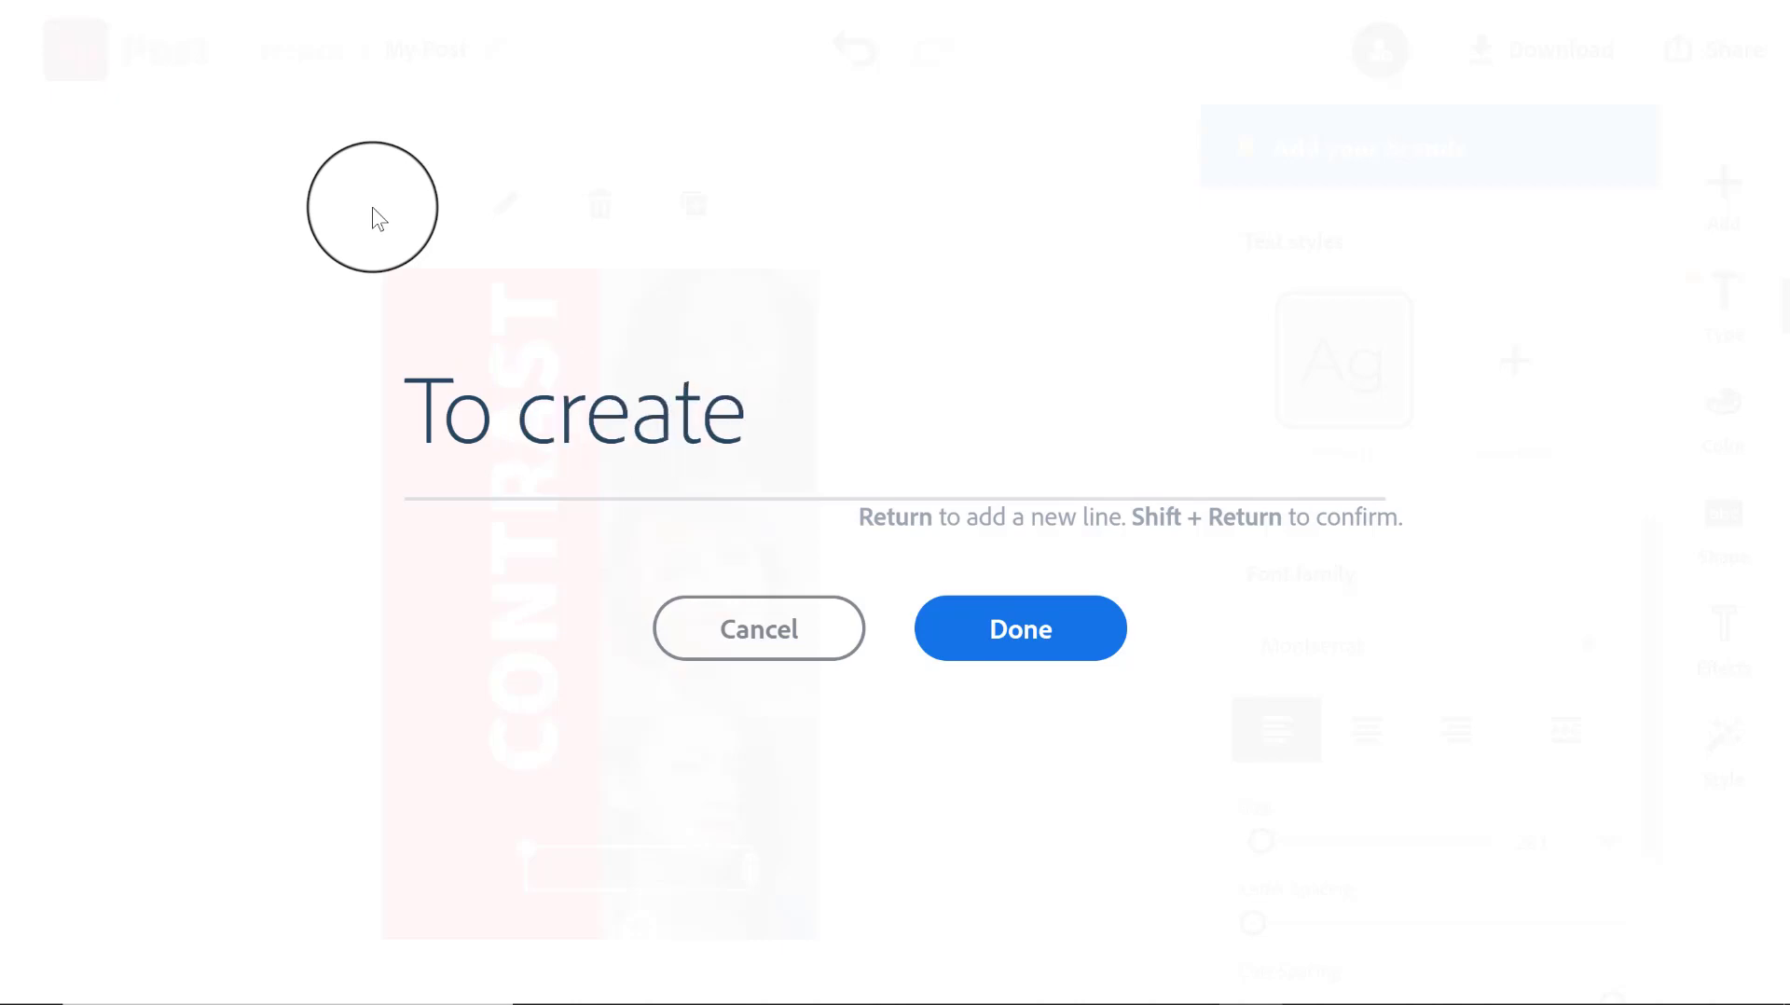
text( contrast, designers must ju)
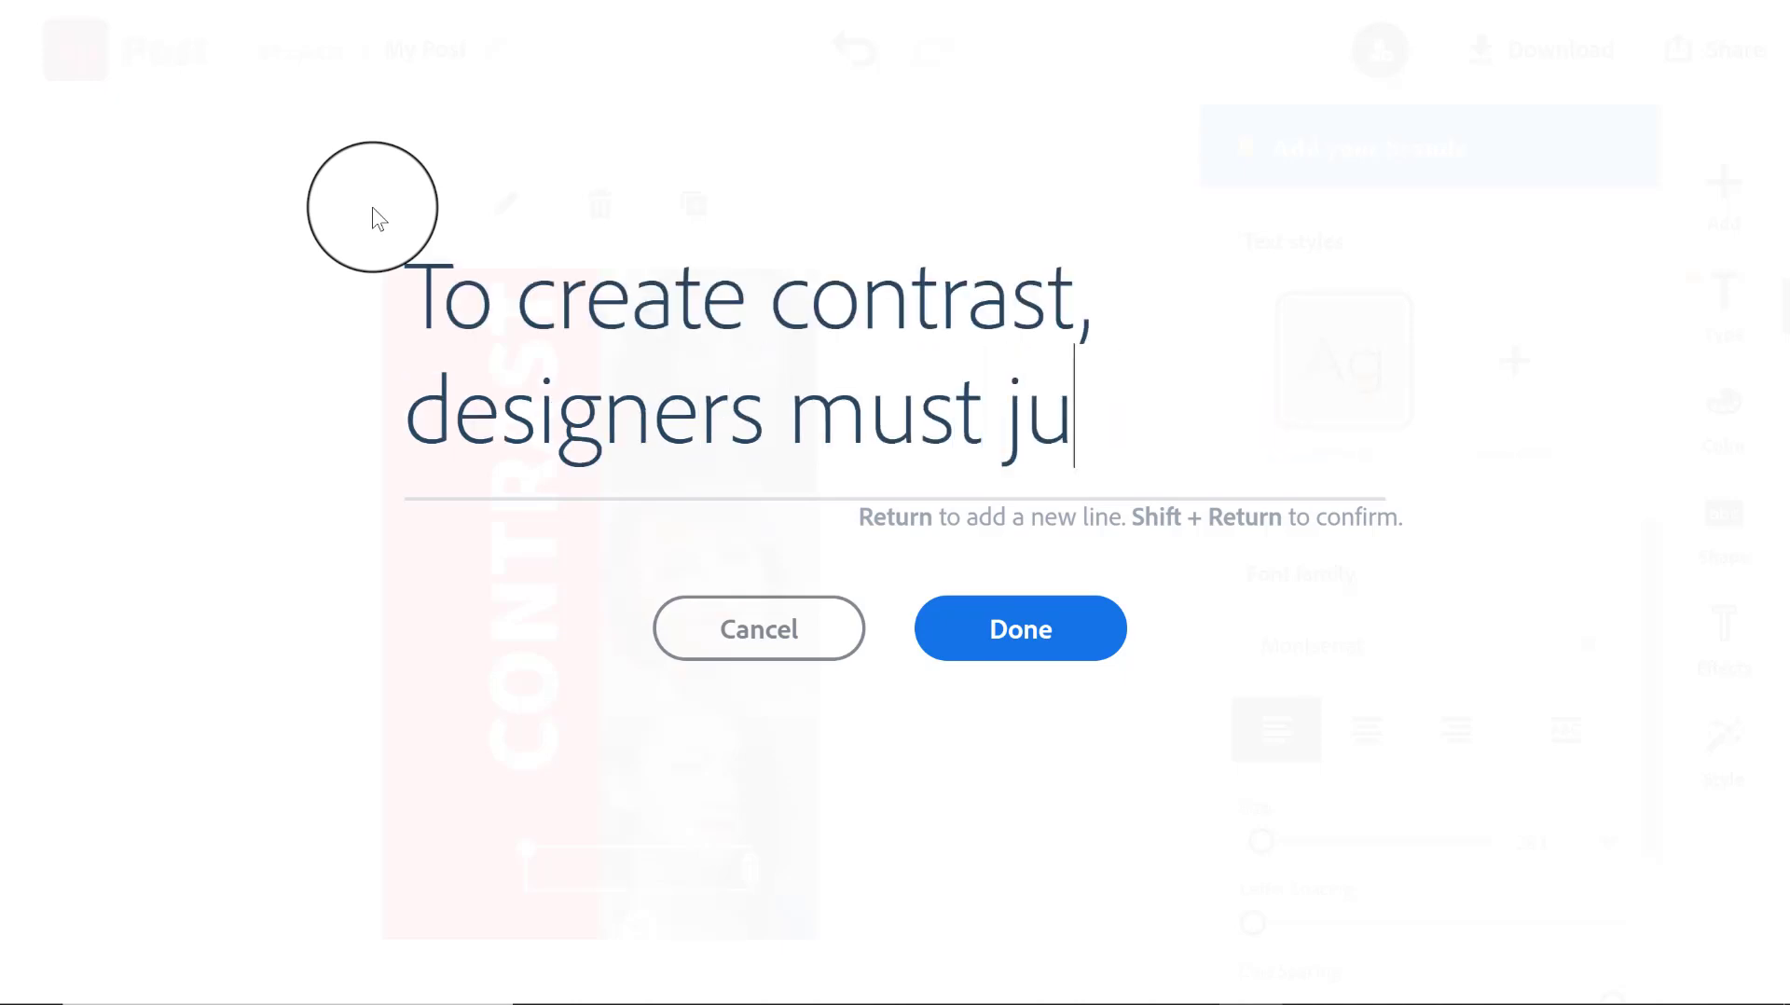
text(xtapose)
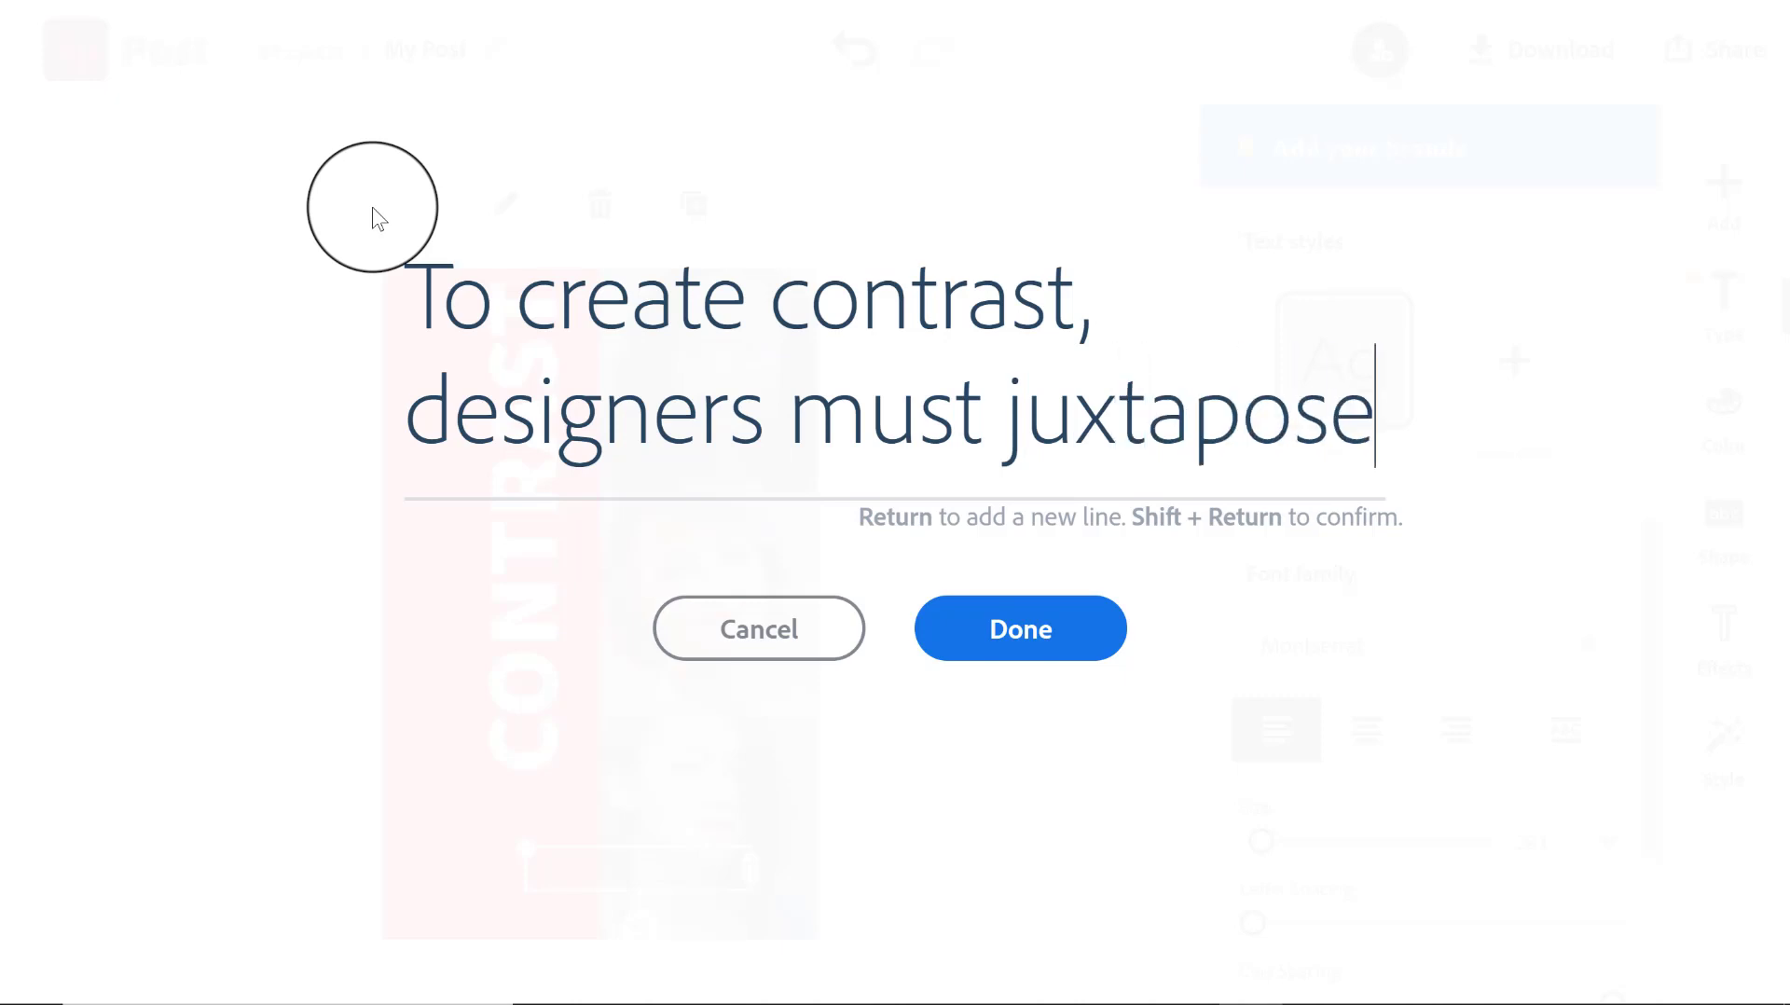
text( two )
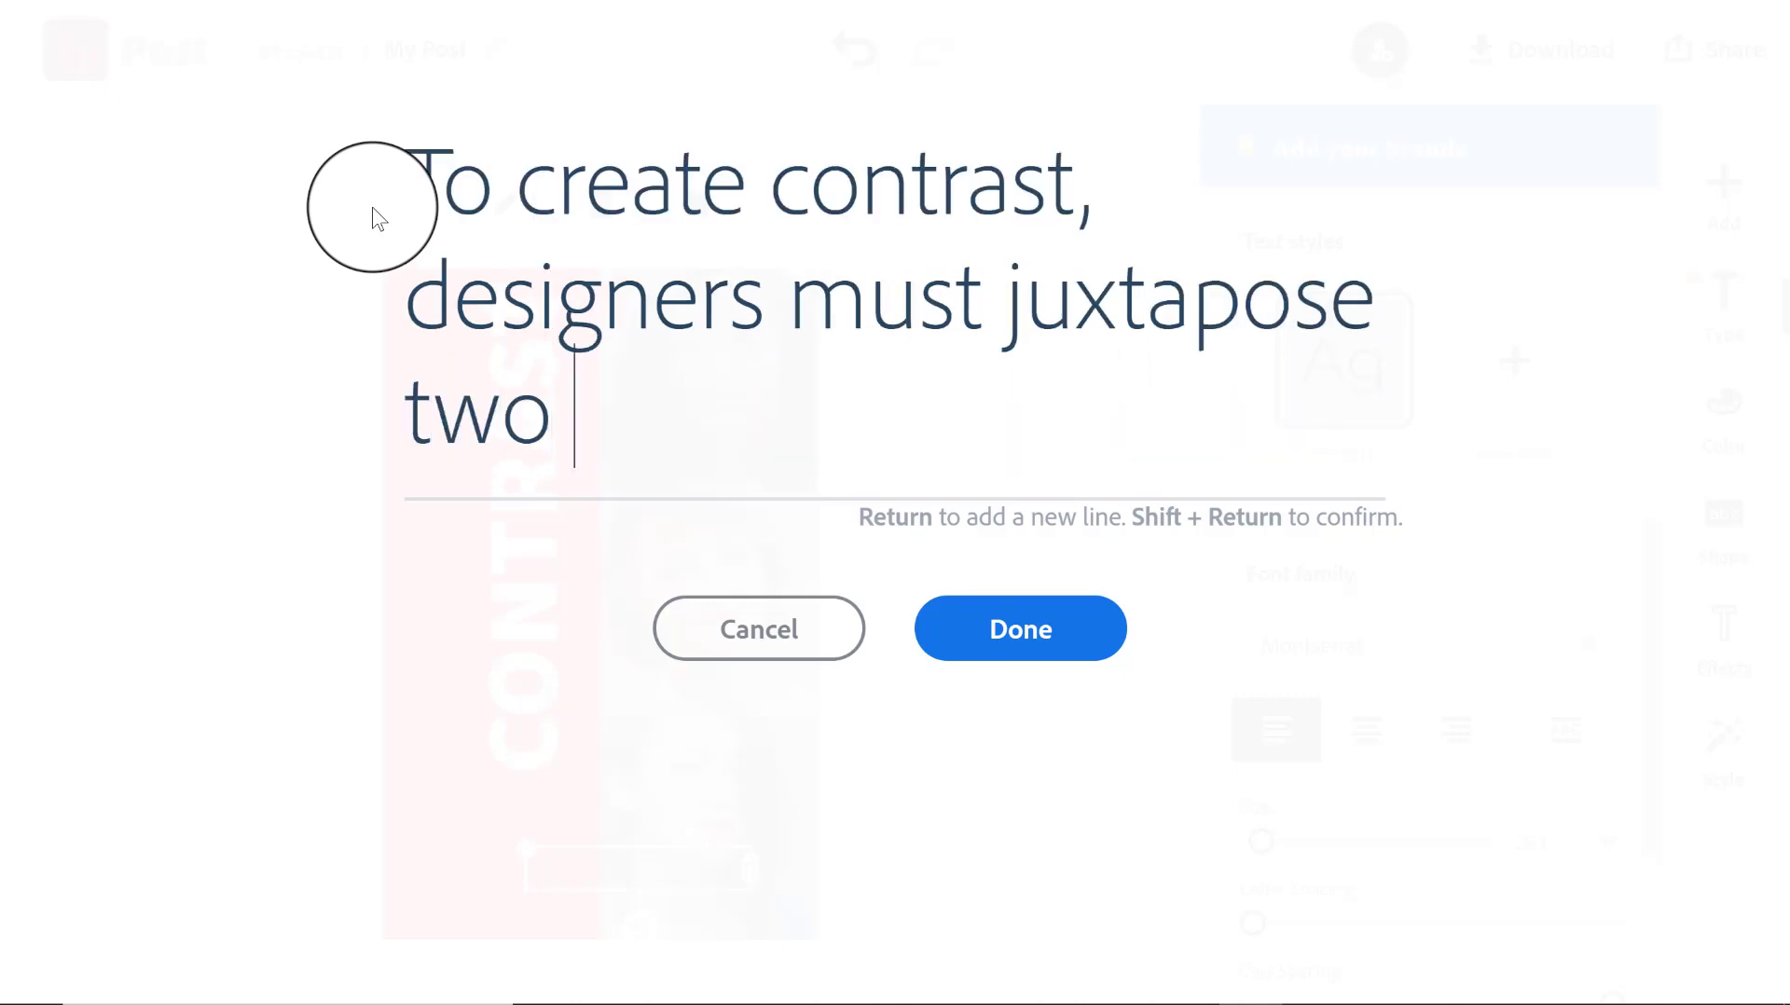
text(different ele)
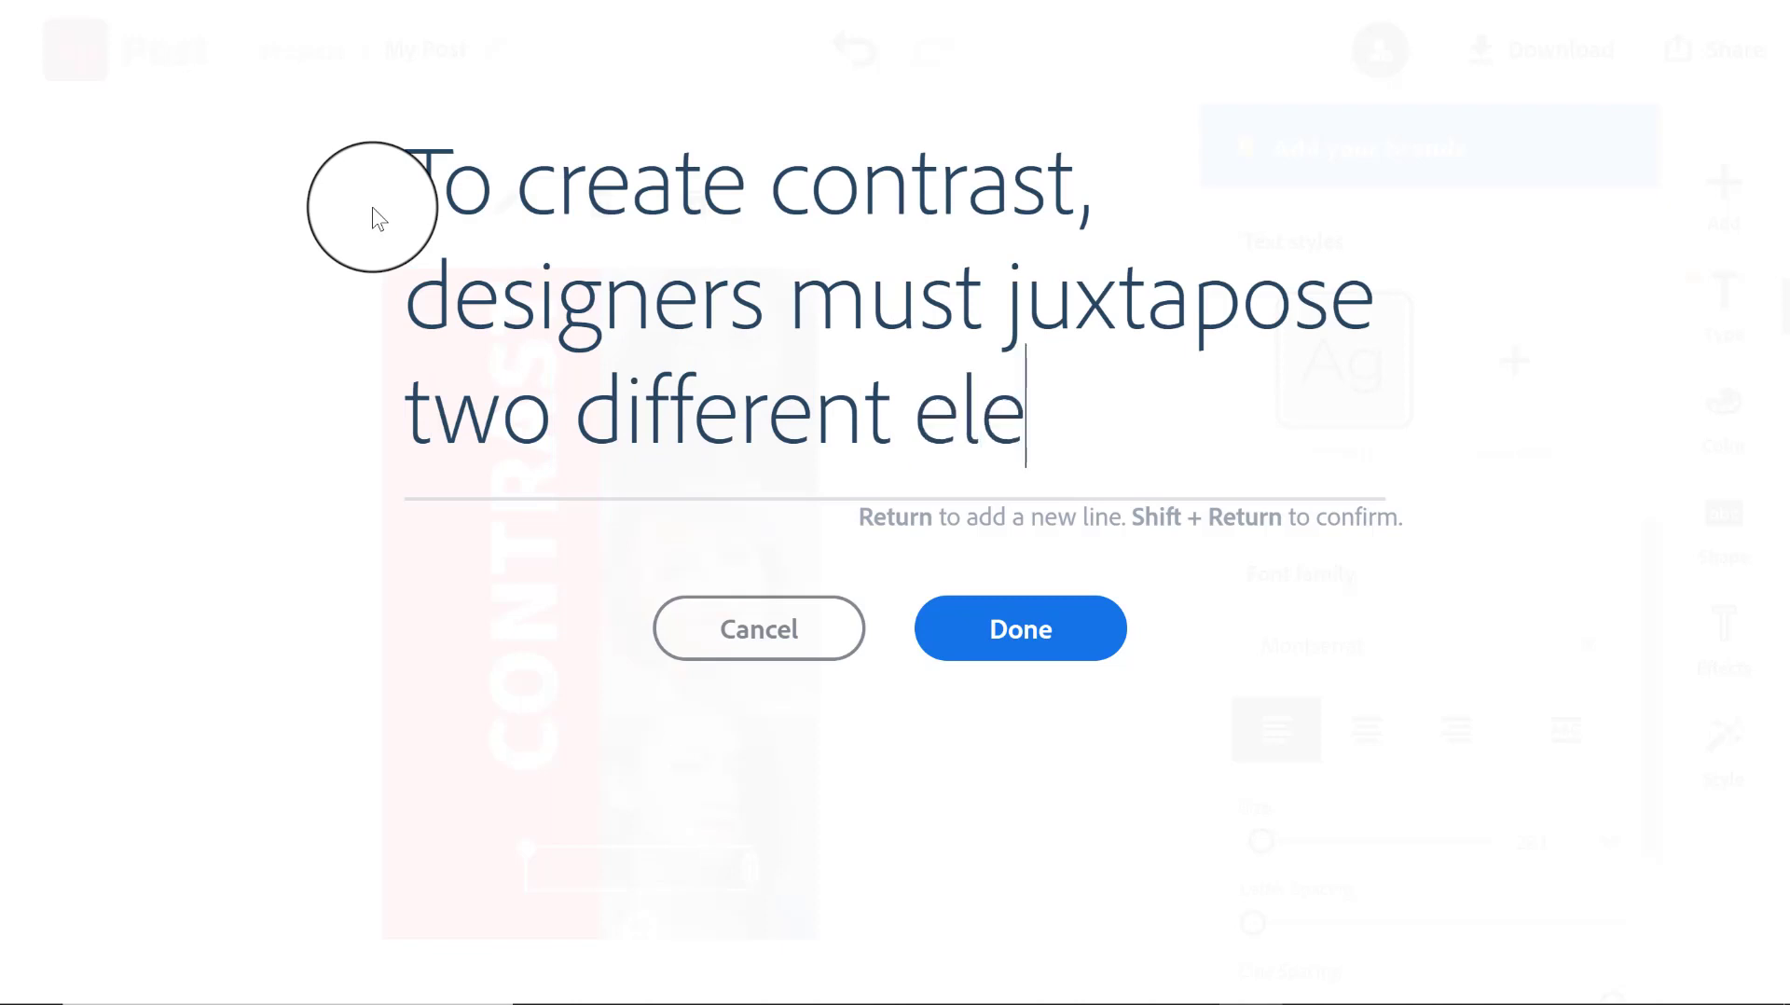
text(ments or o)
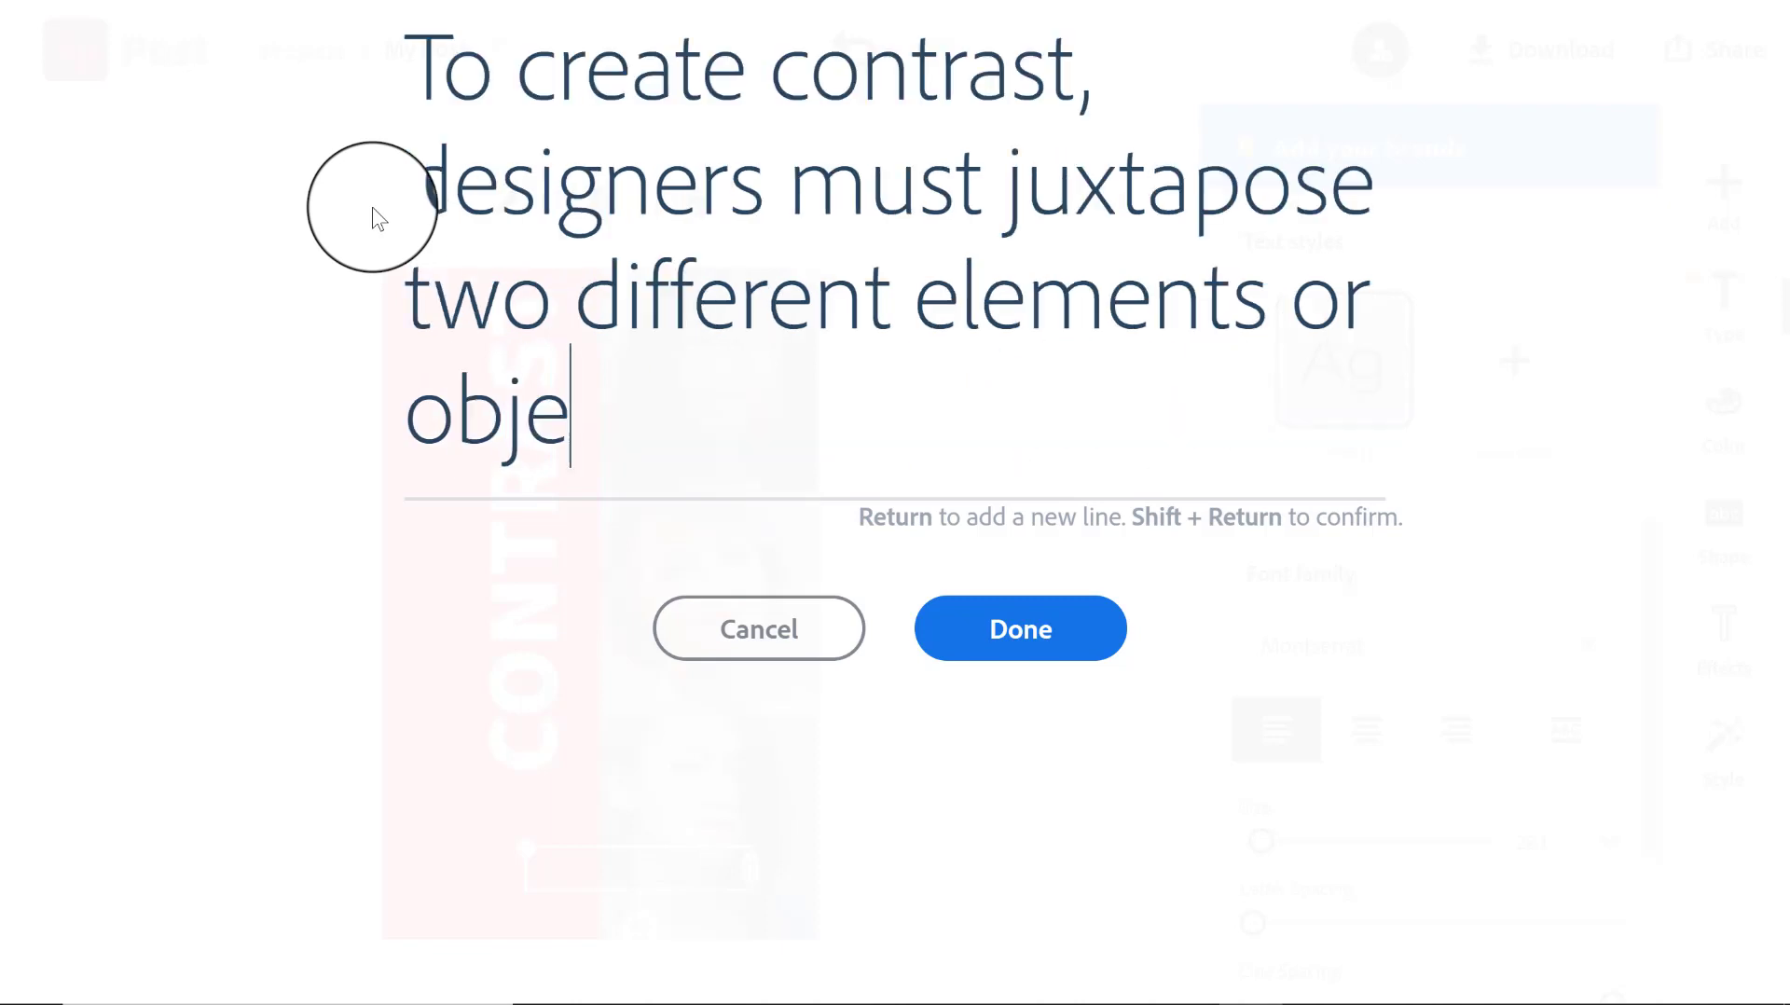
text(bjects in a design.)
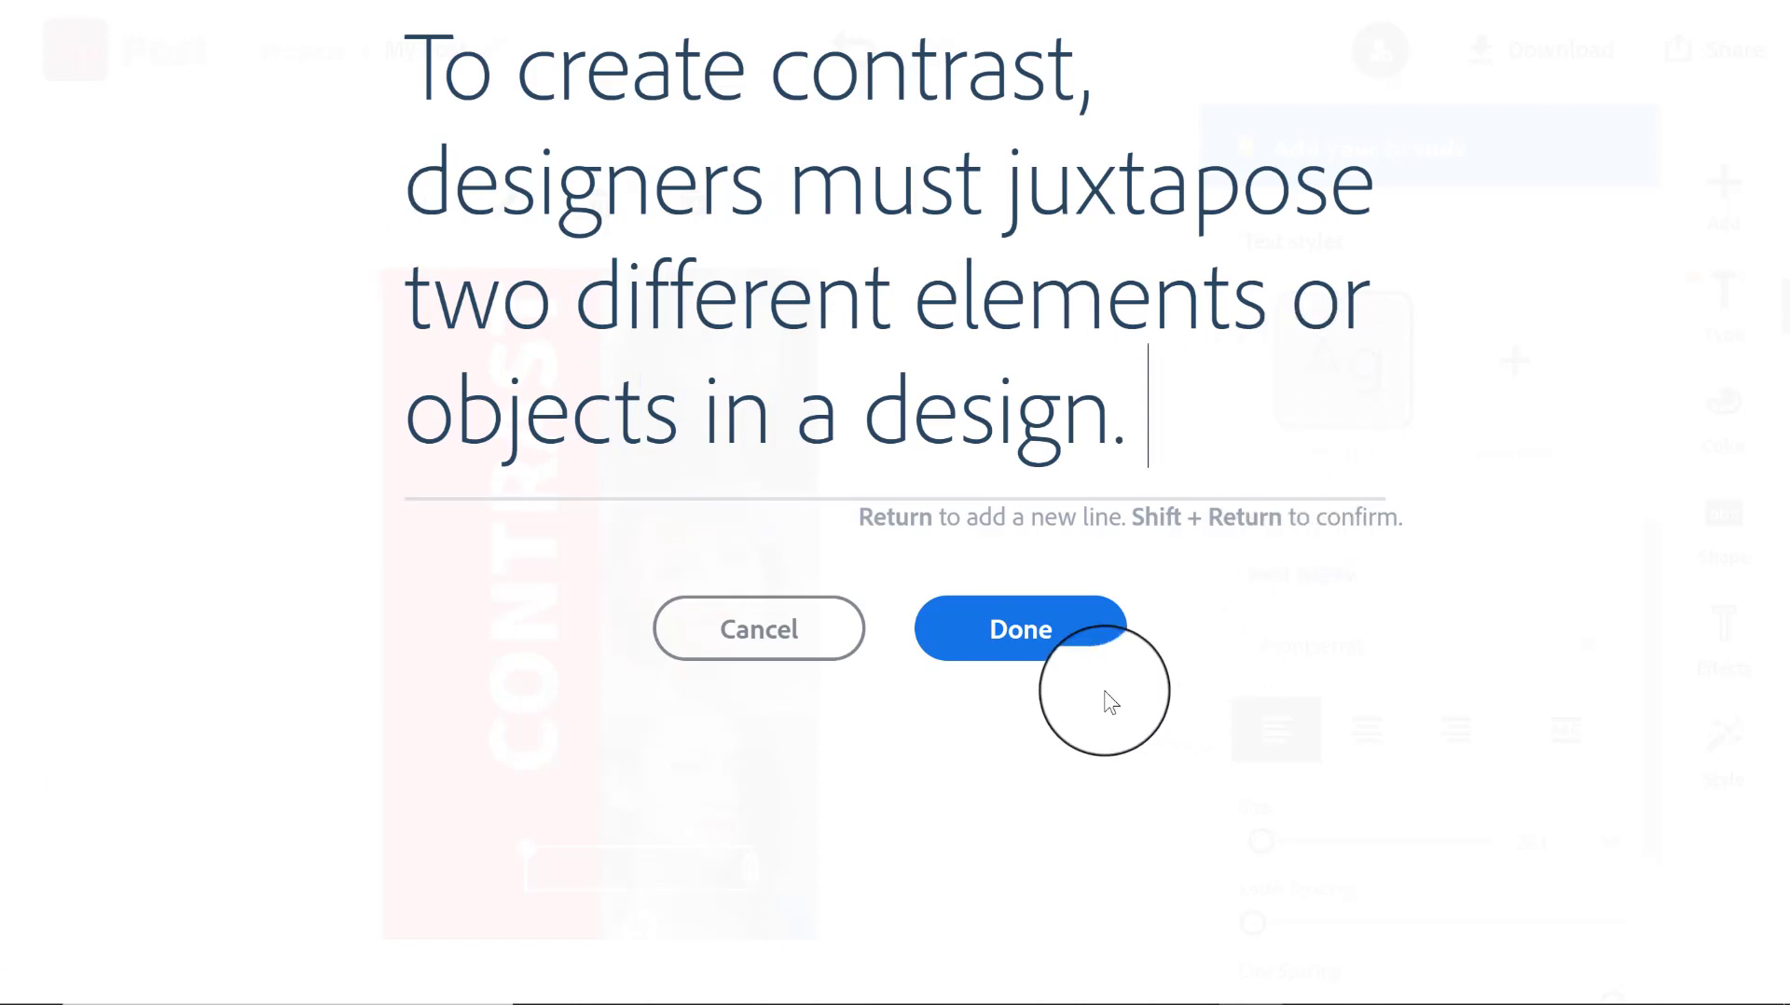
click(1074, 641)
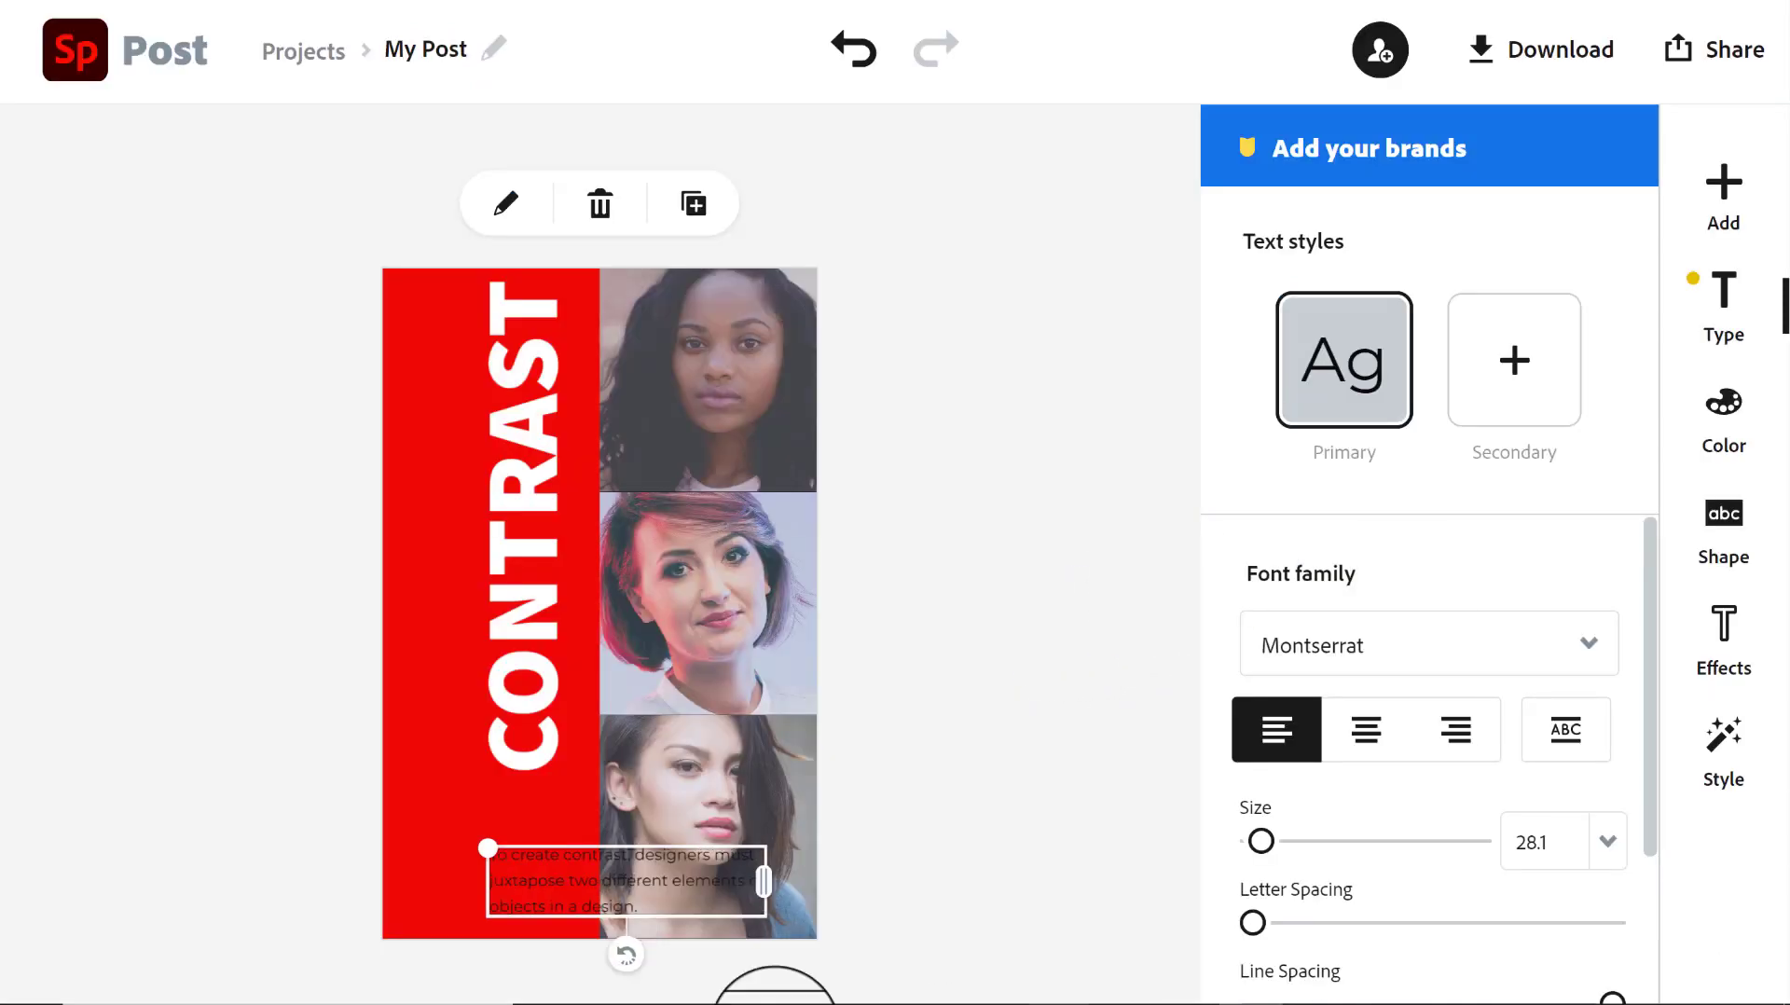
Move the body paragraph beneath the CONTRAST title and narrow its text box to fit inside the red column
drag(552, 886, 471, 850)
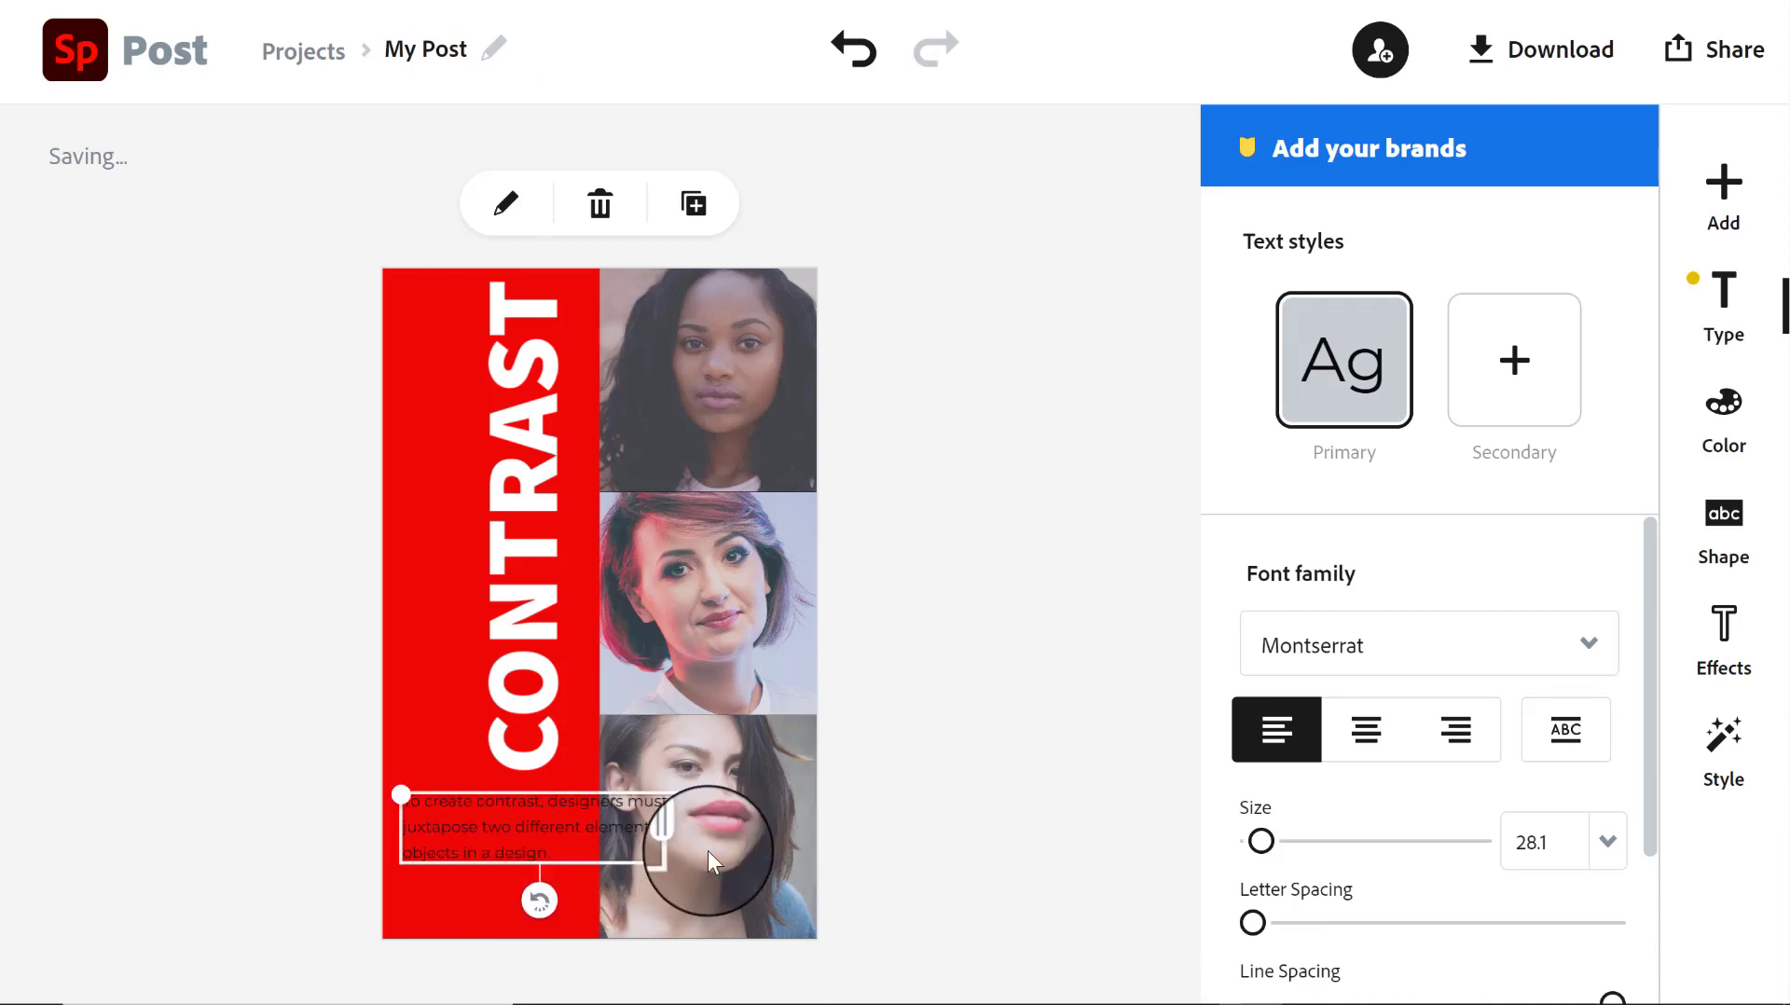
drag(662, 825, 583, 868)
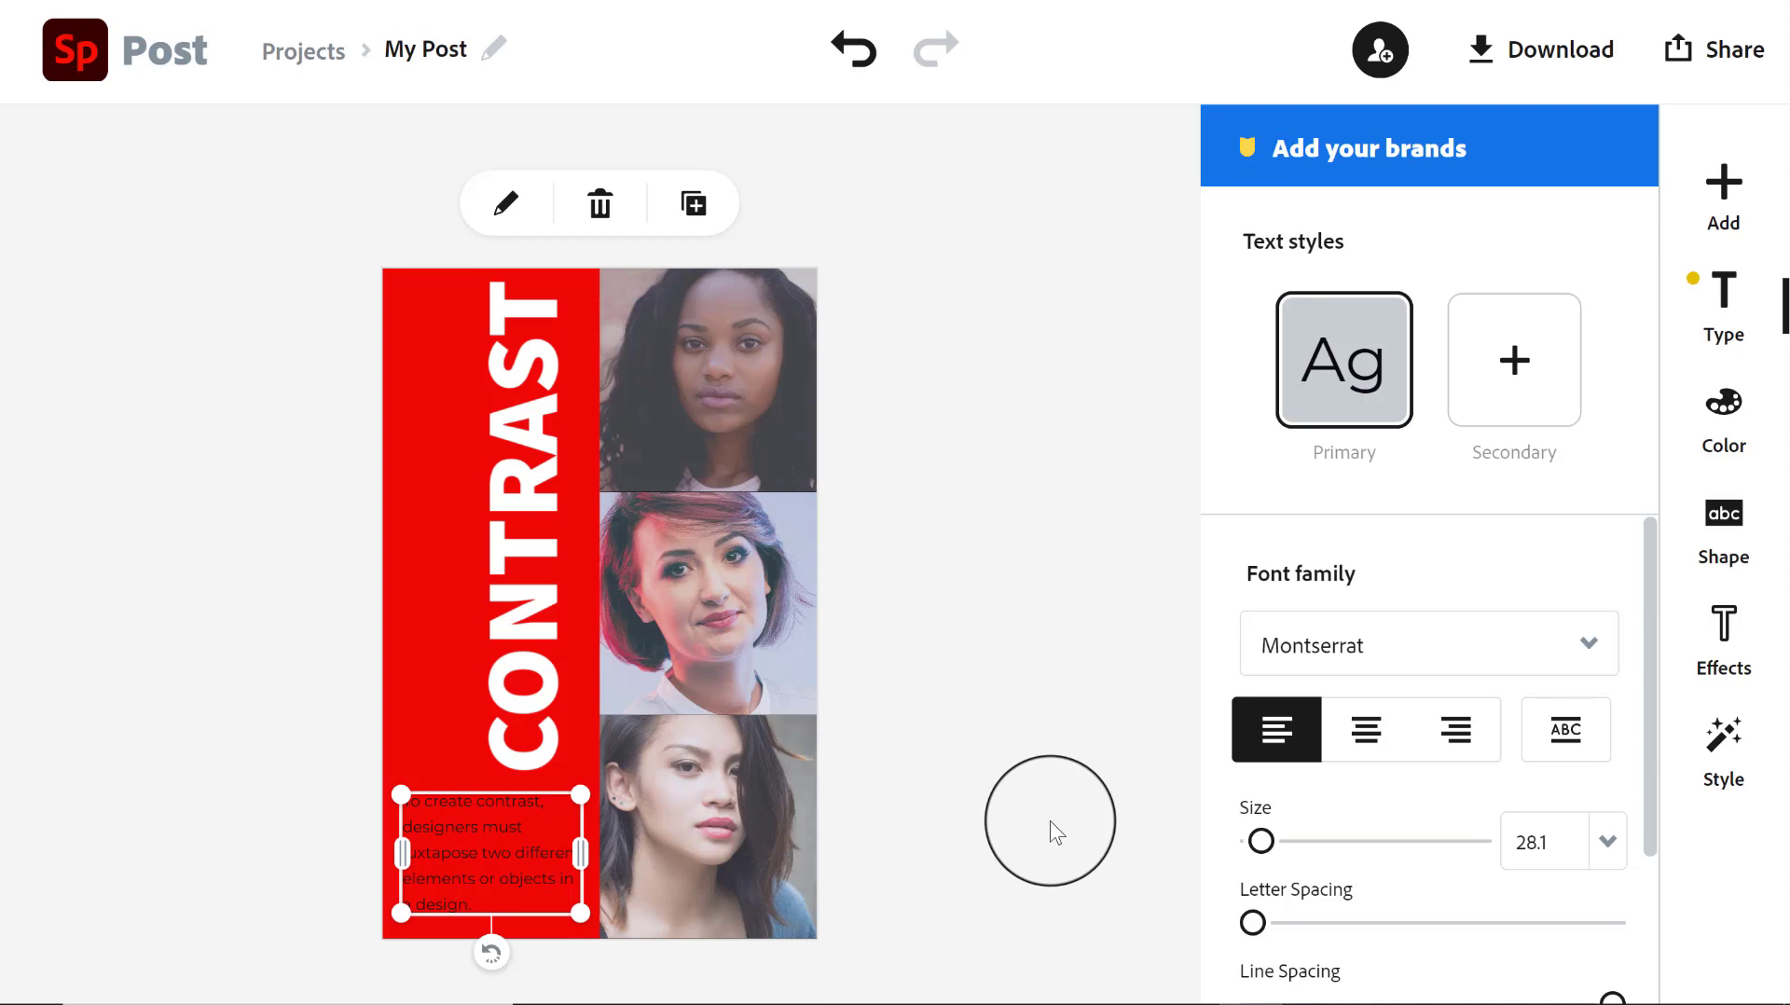
click(1050, 820)
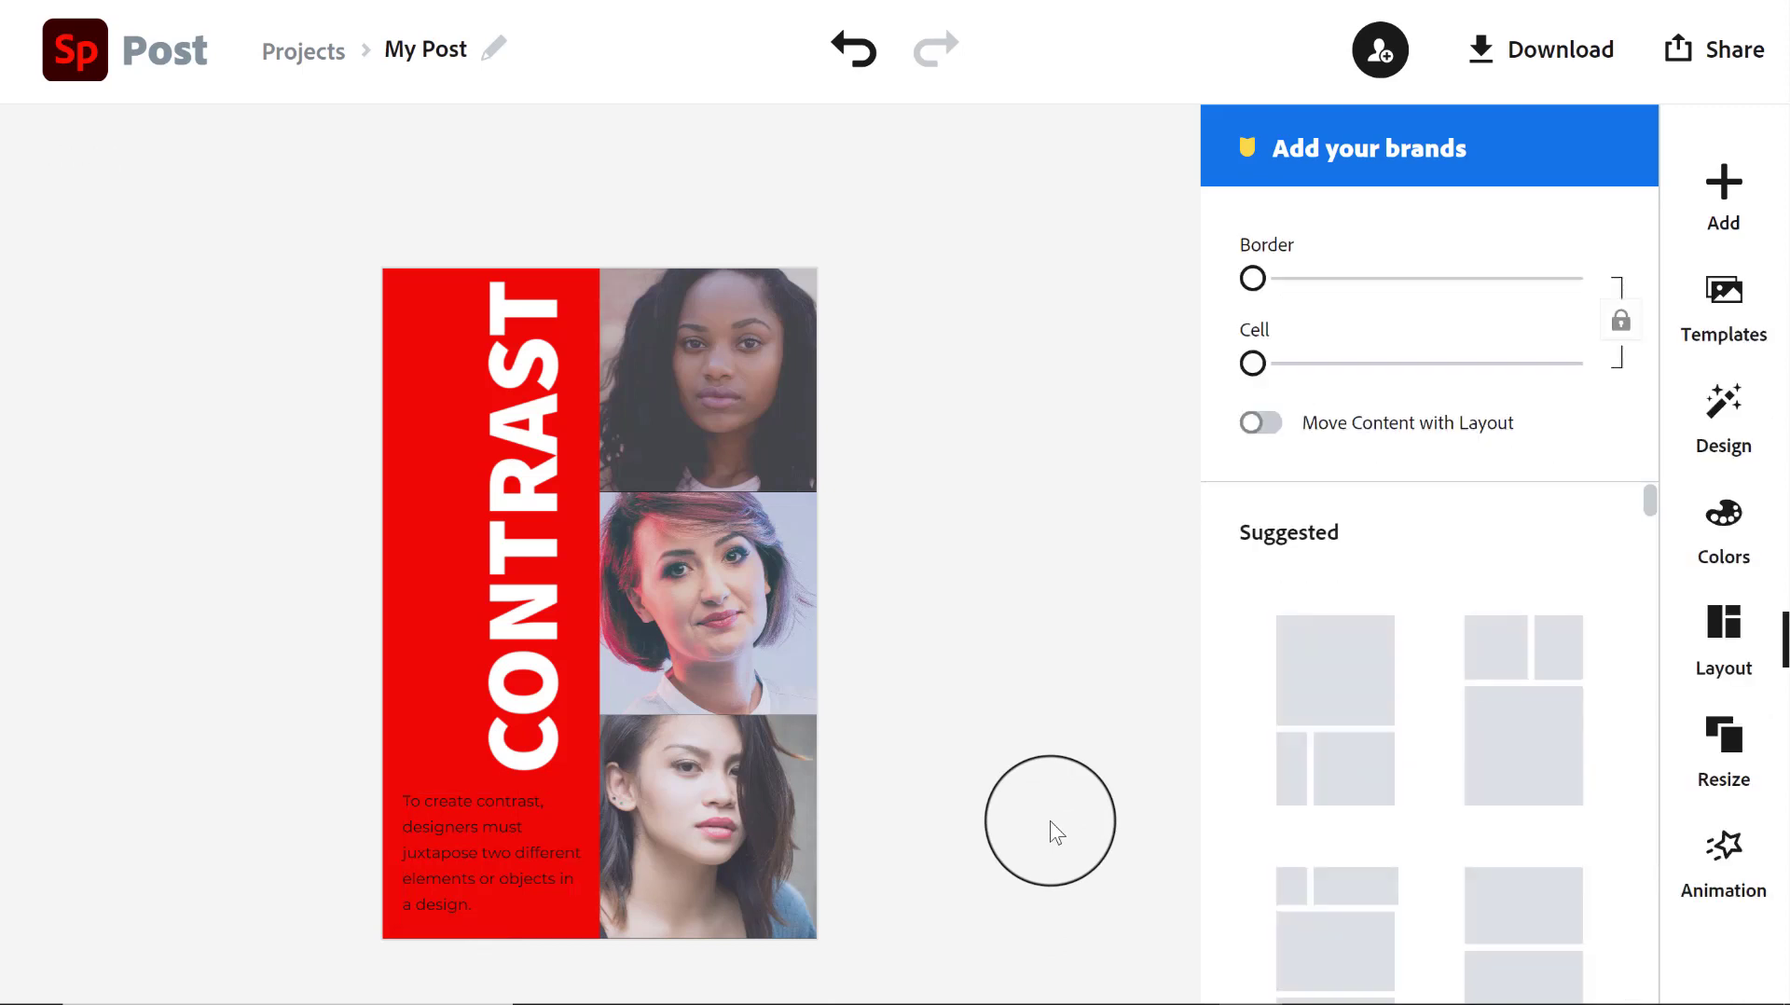
Enlarge the body paragraph to about size 29.9 and nudge it into place in the red column
click(500, 837)
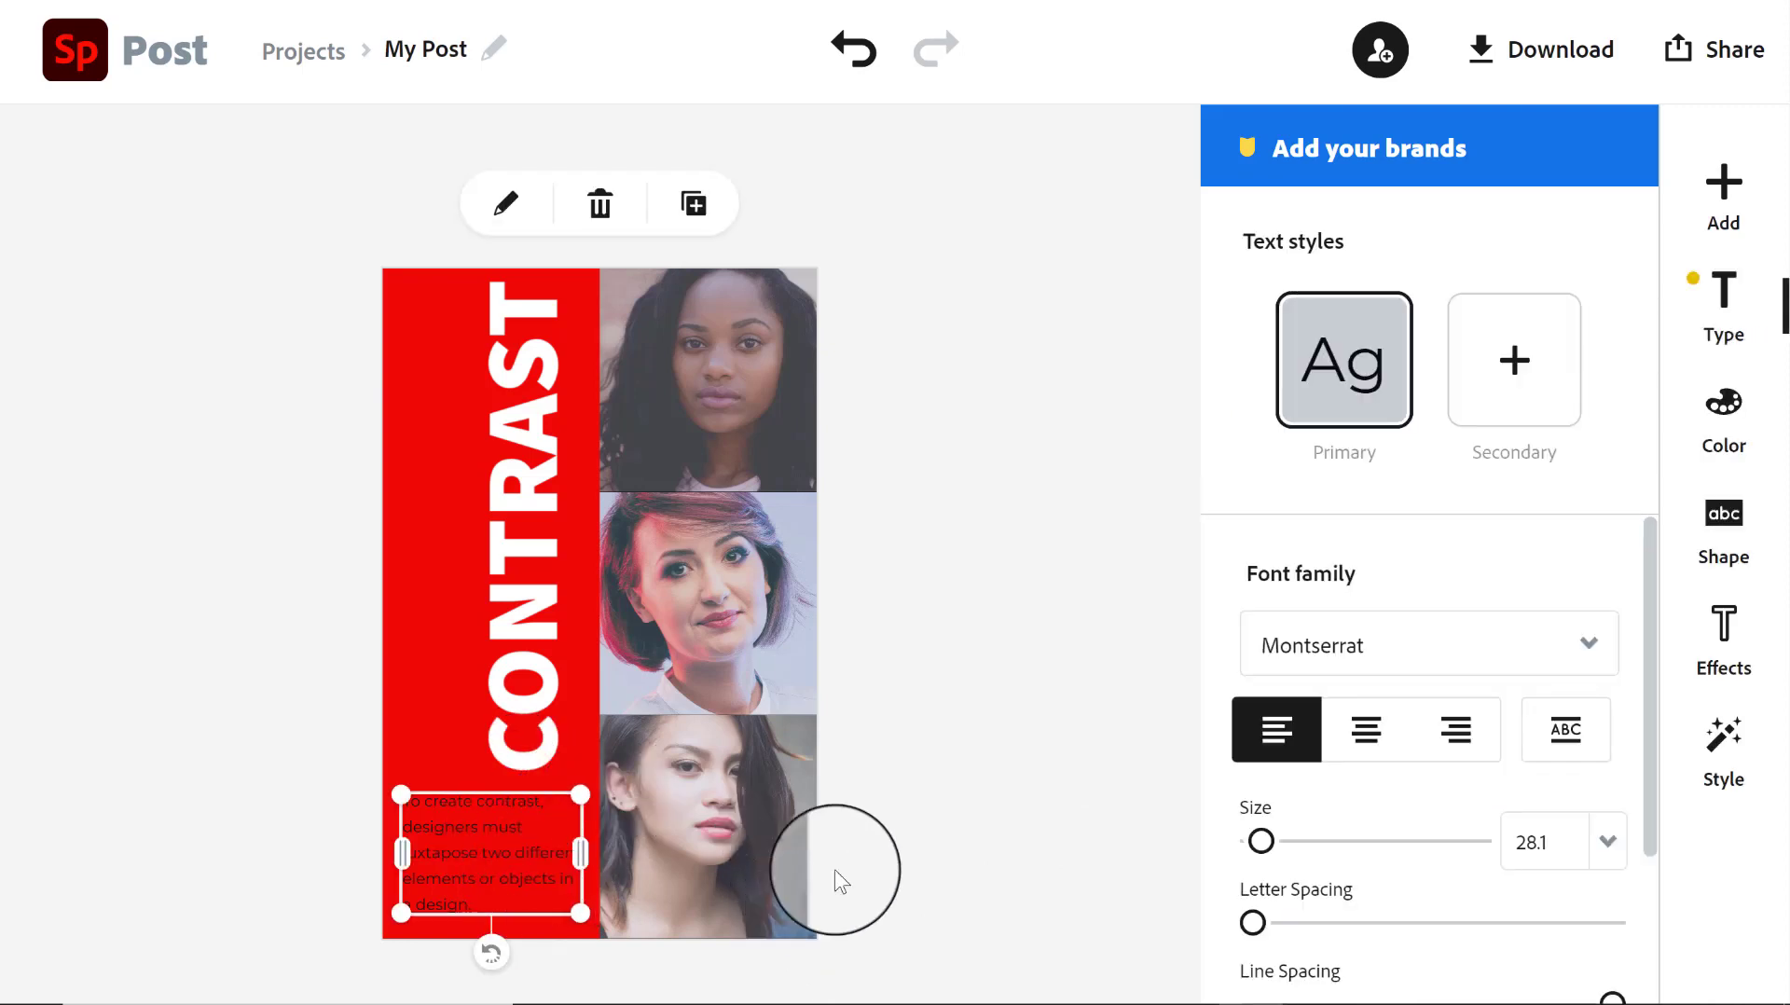
mouse_move(1261, 841)
mouse_down()
mouse_move(1277, 844)
mouse_move(1261, 844)
mouse_up()
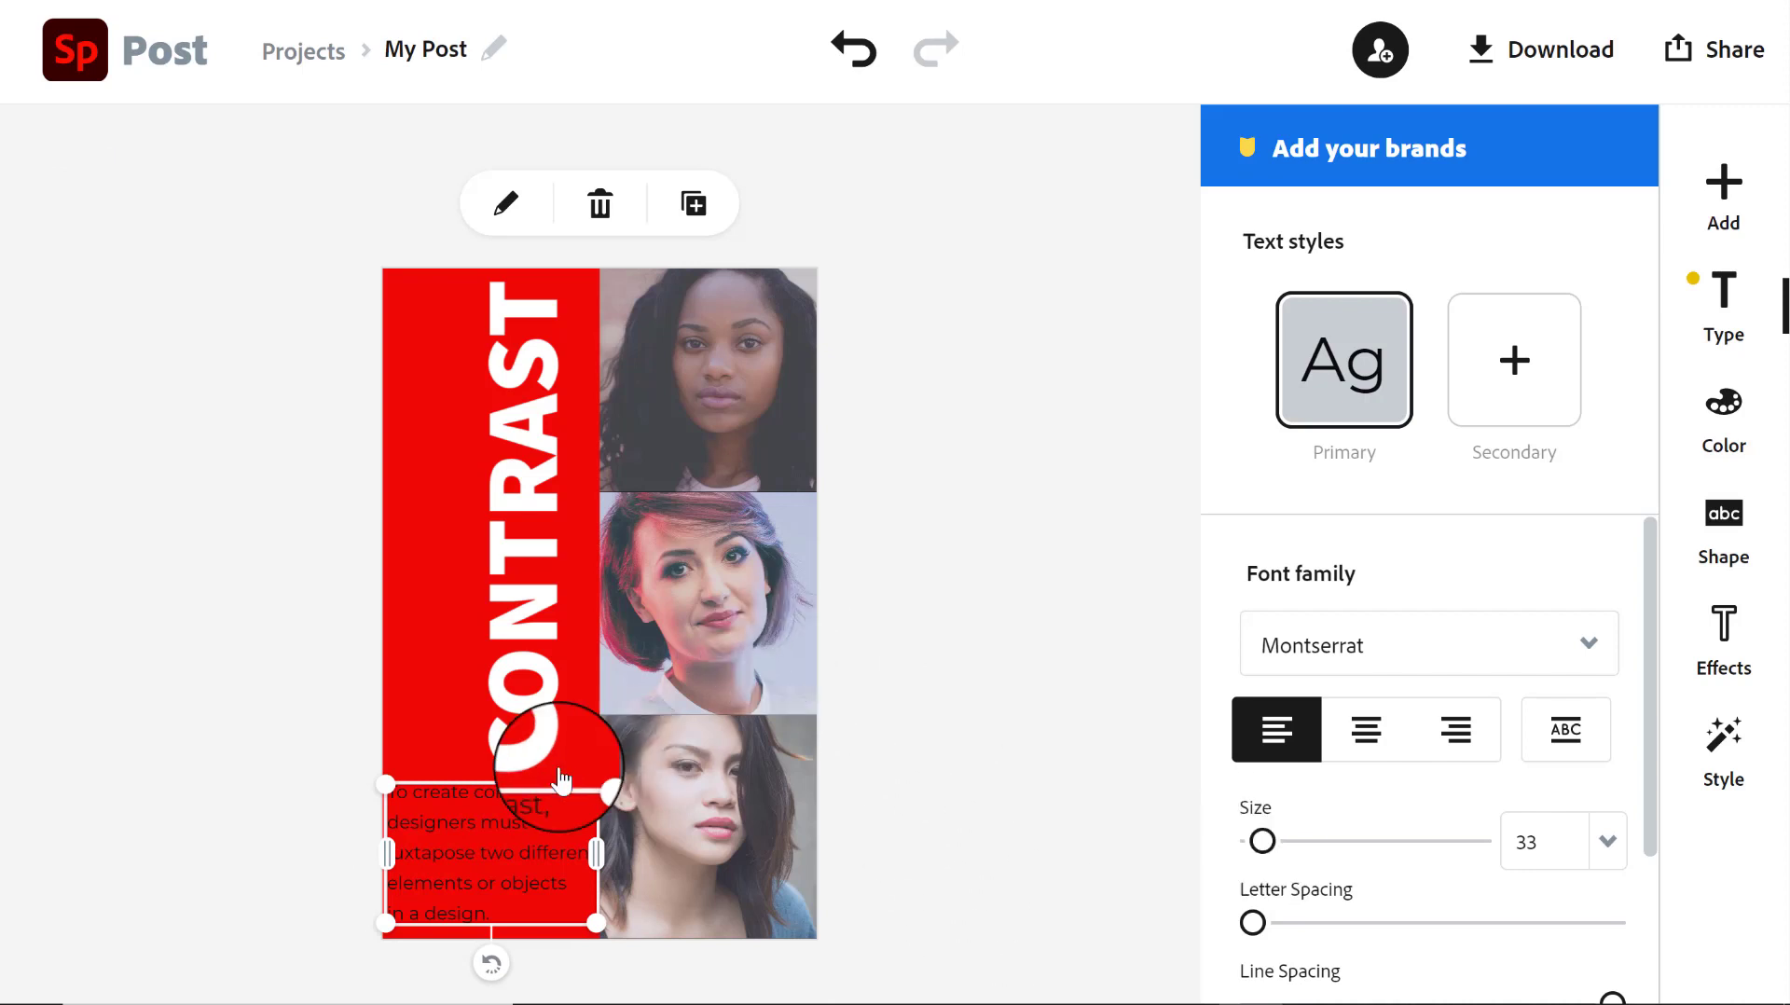
drag(390, 782, 404, 797)
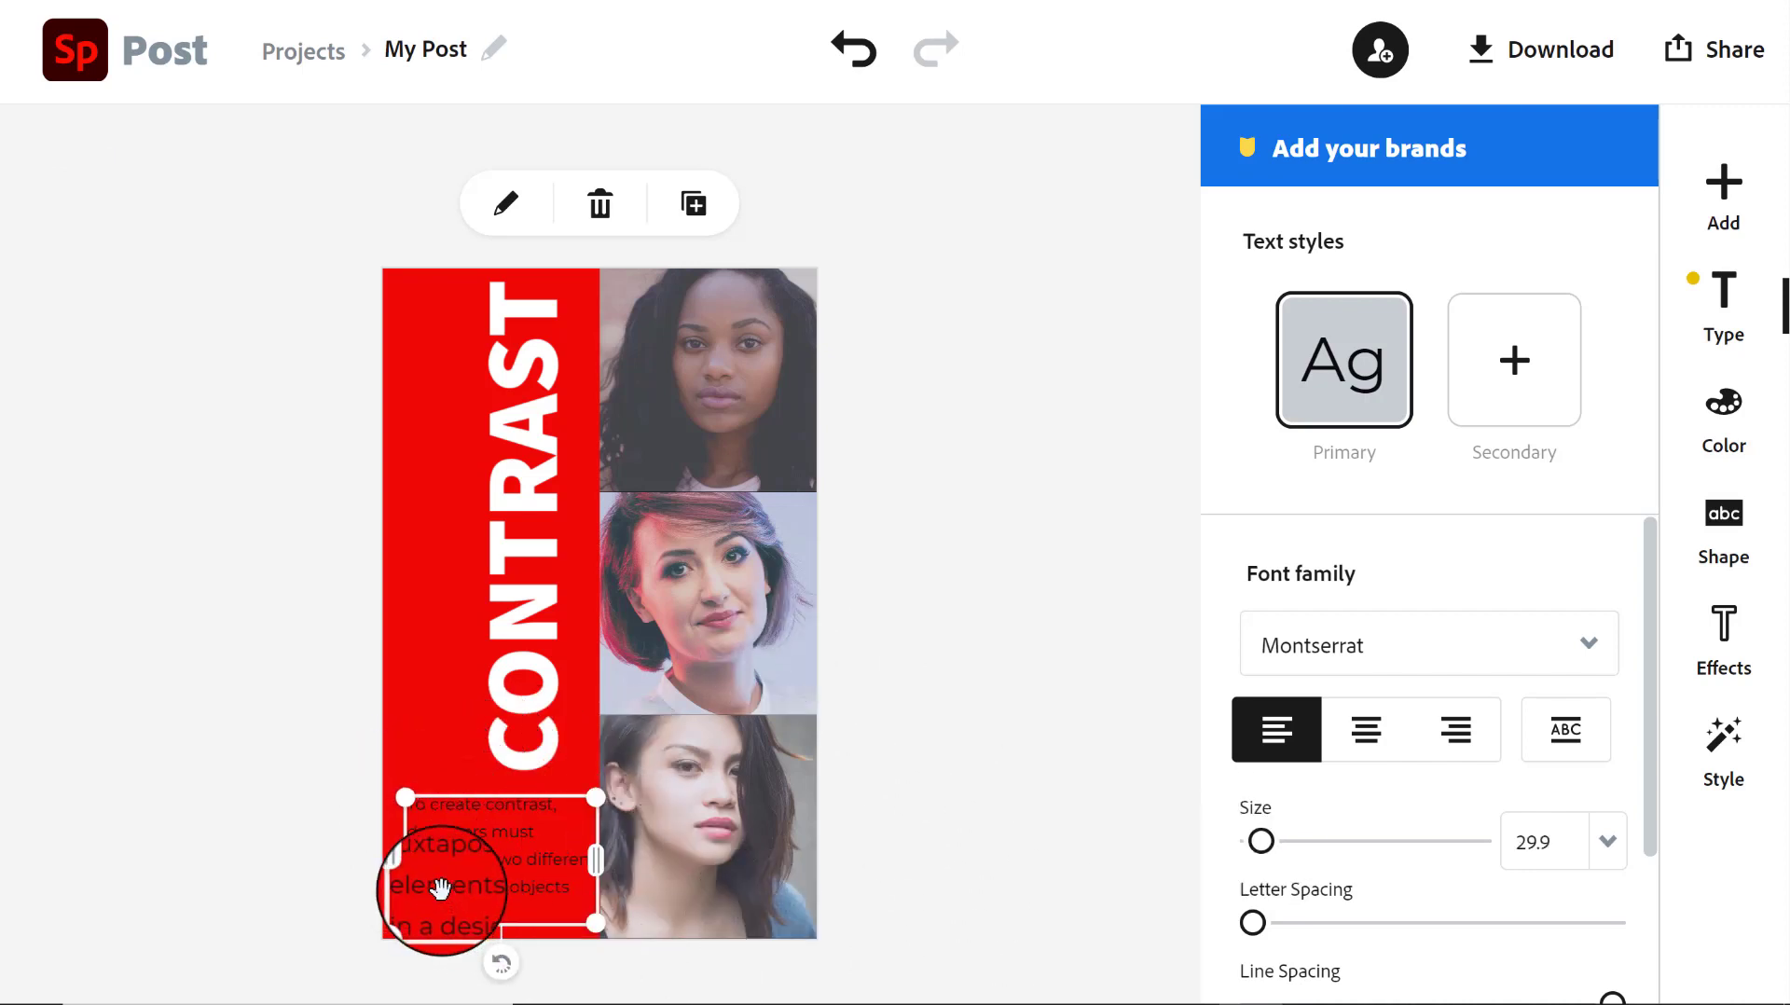
drag(465, 889, 468, 887)
click(898, 914)
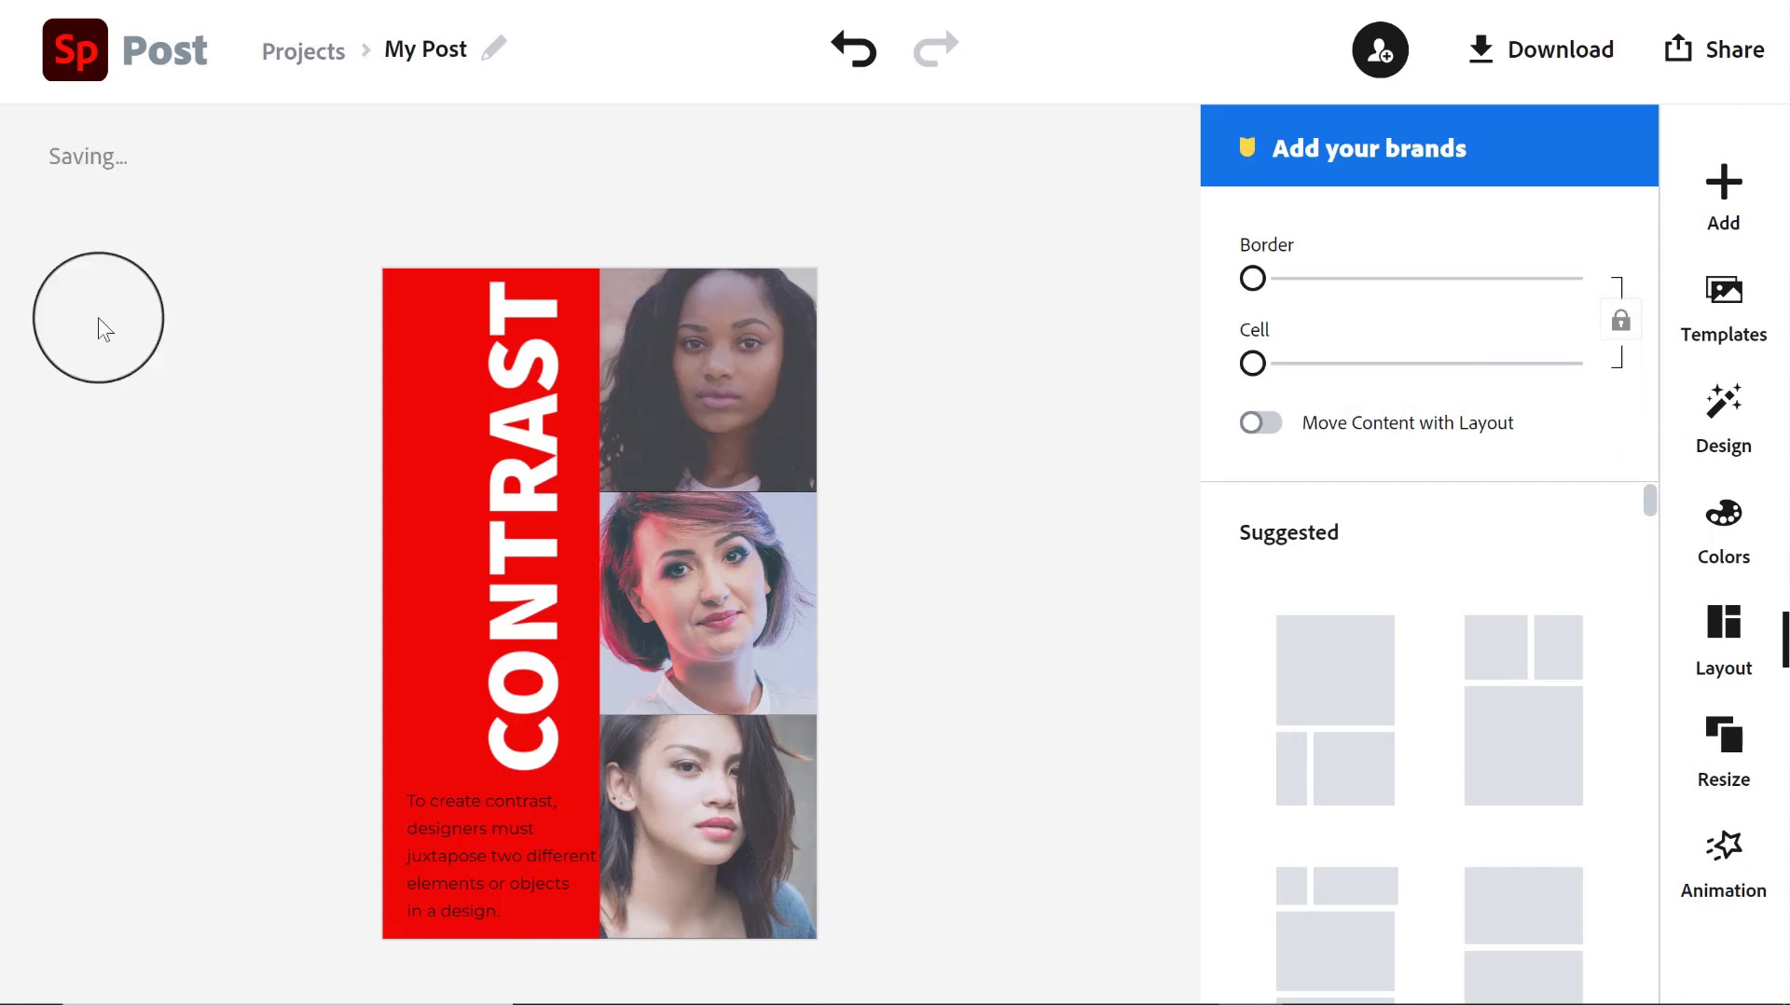
Replace the top portrait with the uploaded photo 20200827_115654 of the woman and baby
click(752, 384)
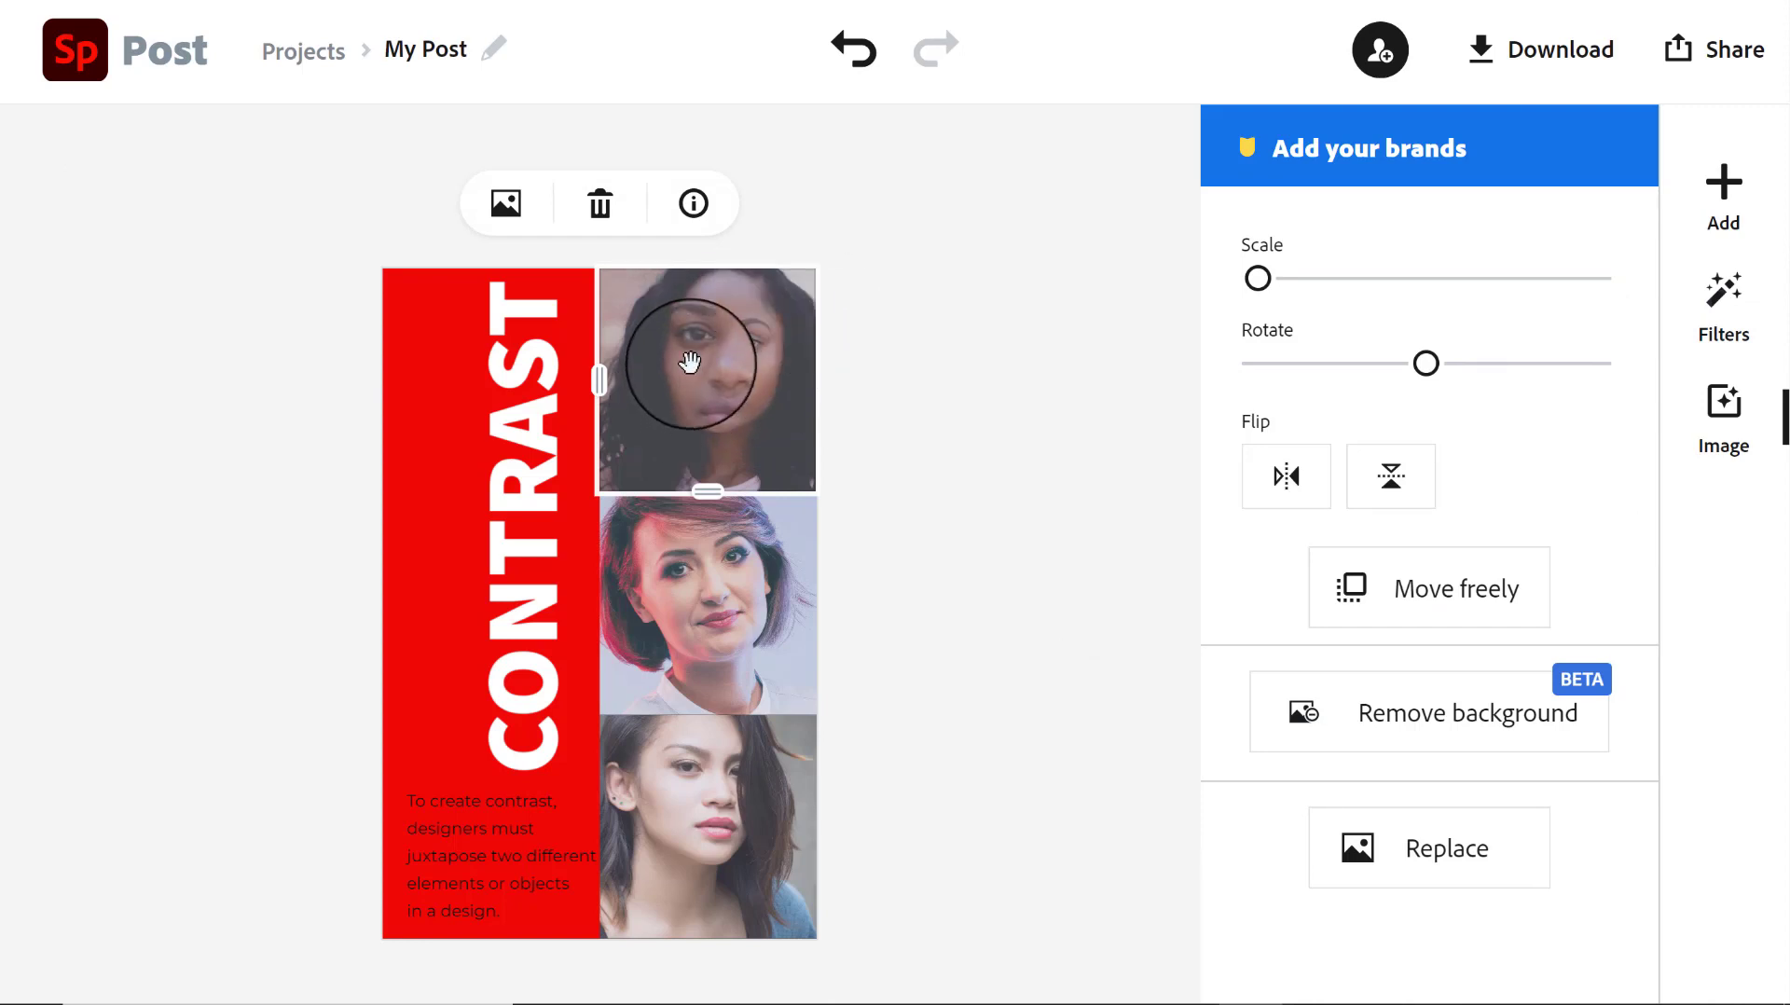
click(1442, 854)
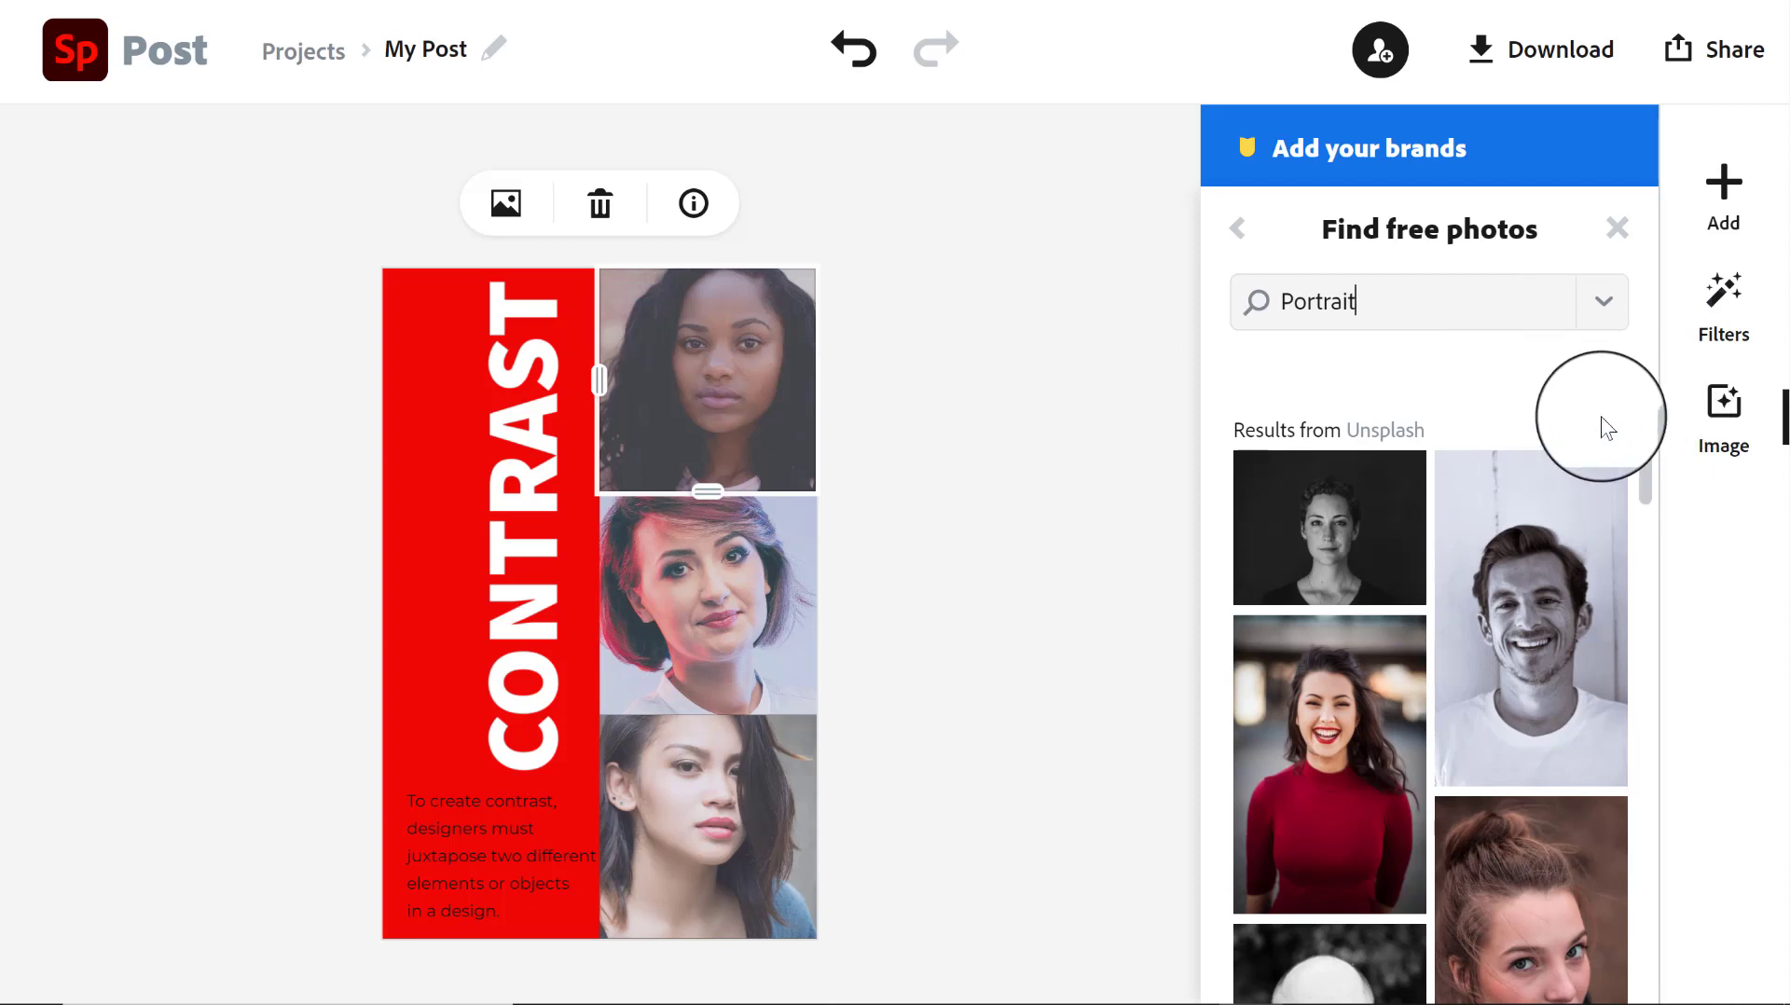
click(1239, 230)
click(1377, 368)
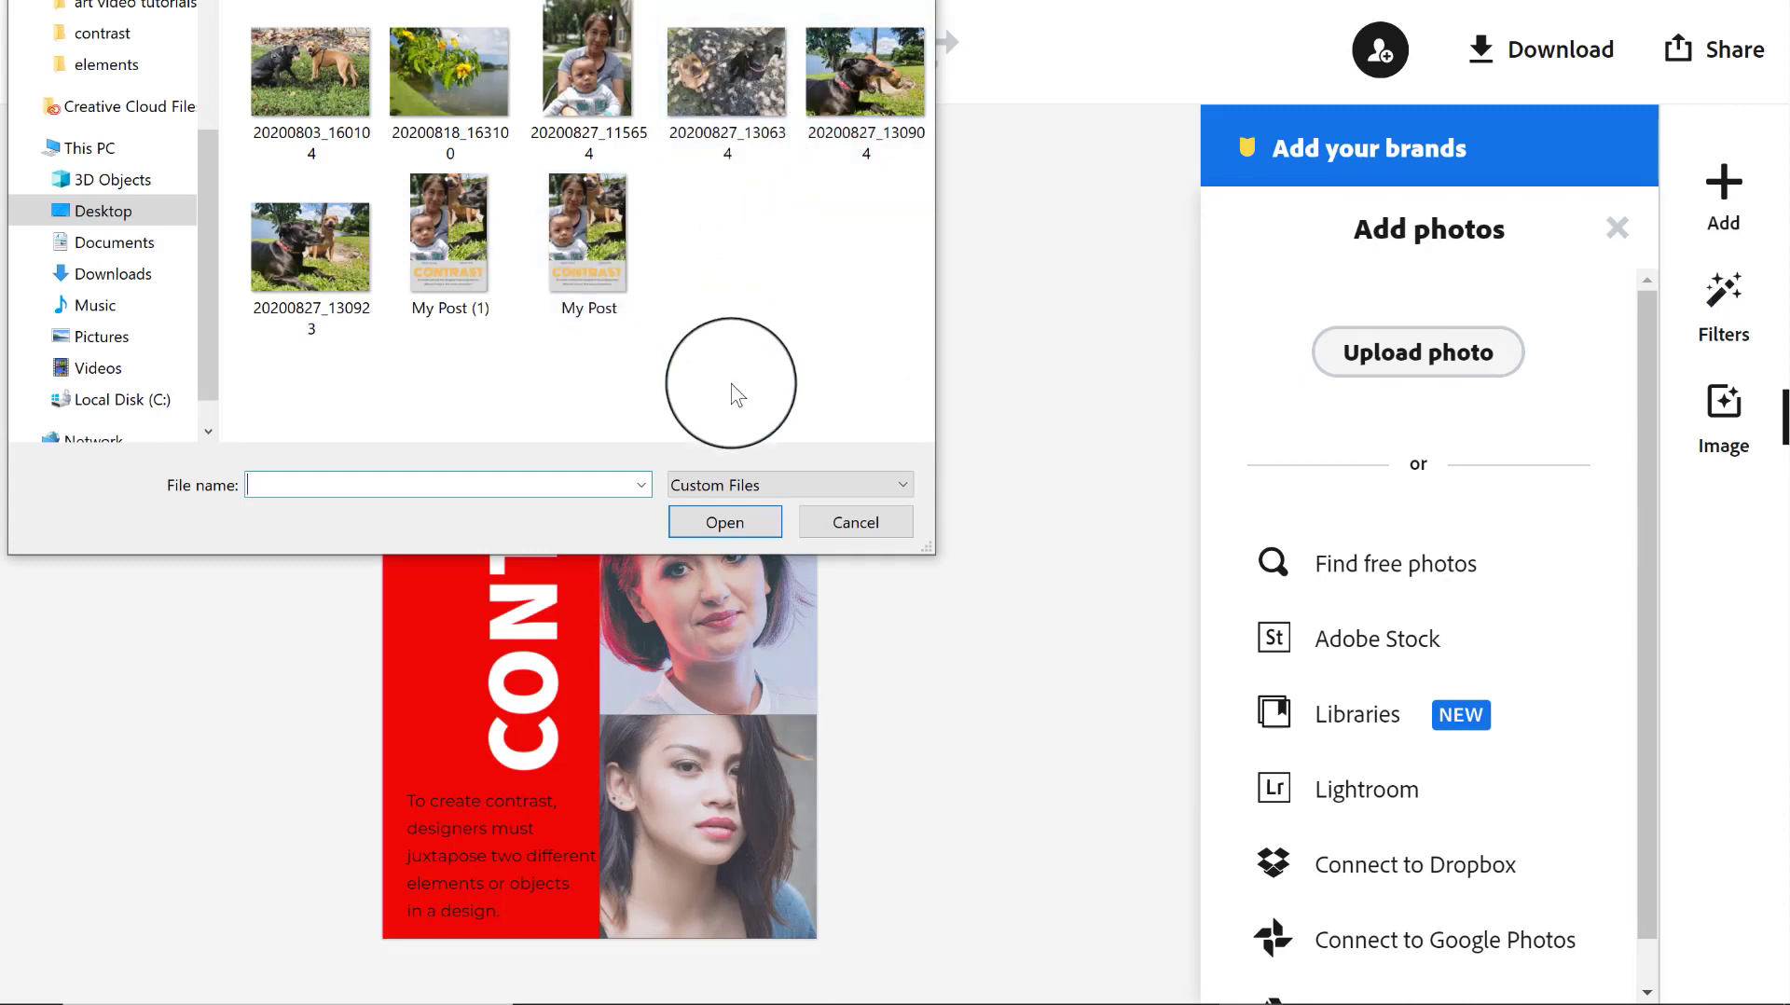
click(589, 36)
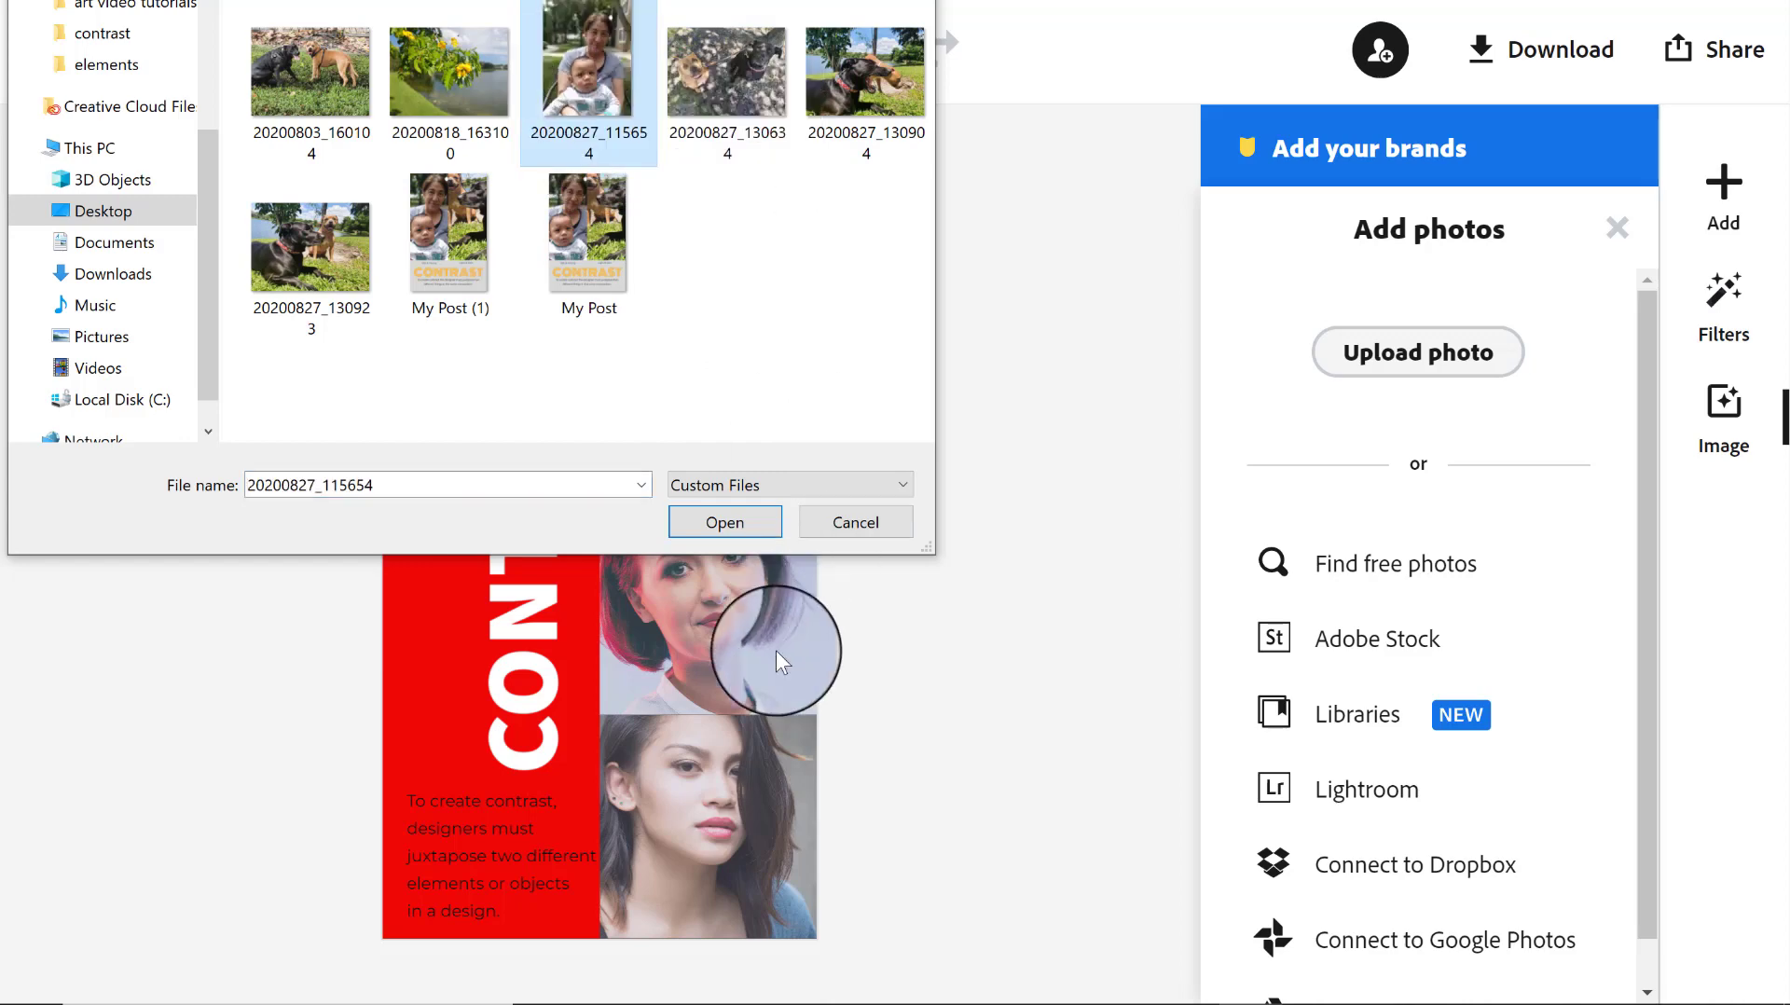
click(753, 529)
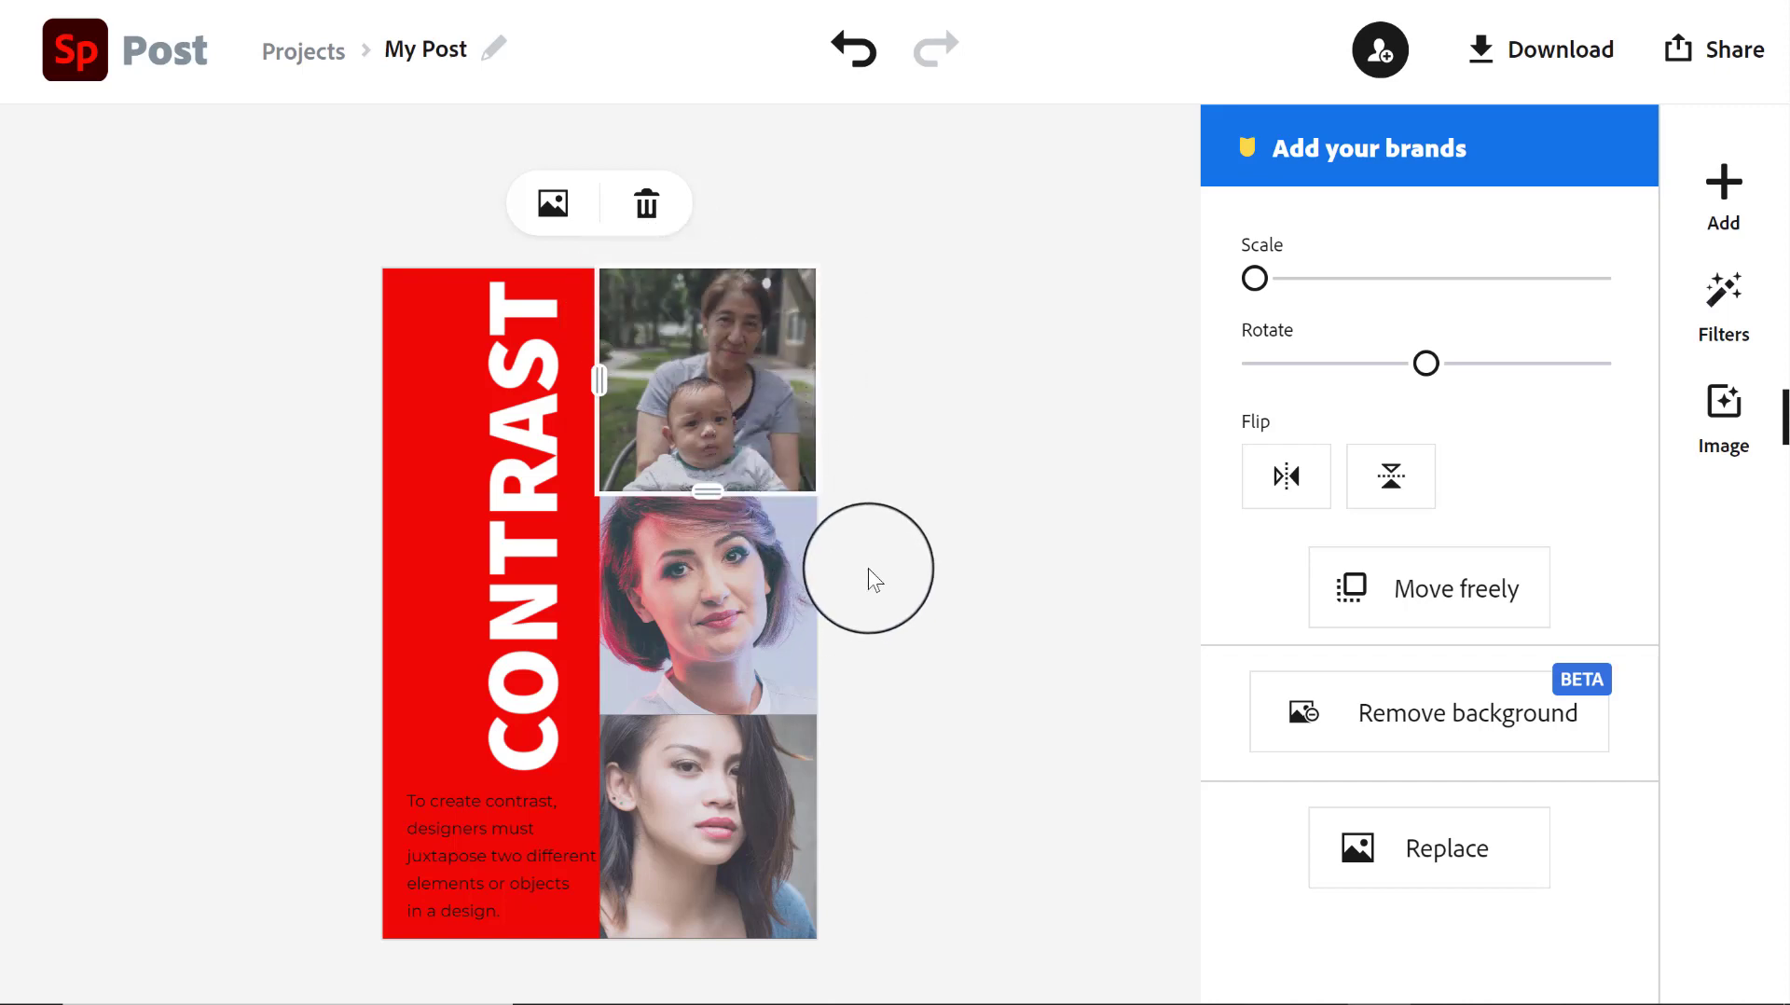
Replace the middle portrait with the uploaded flower photo 20200818_163100 and shift the picture slightly left and down within its cell
click(747, 575)
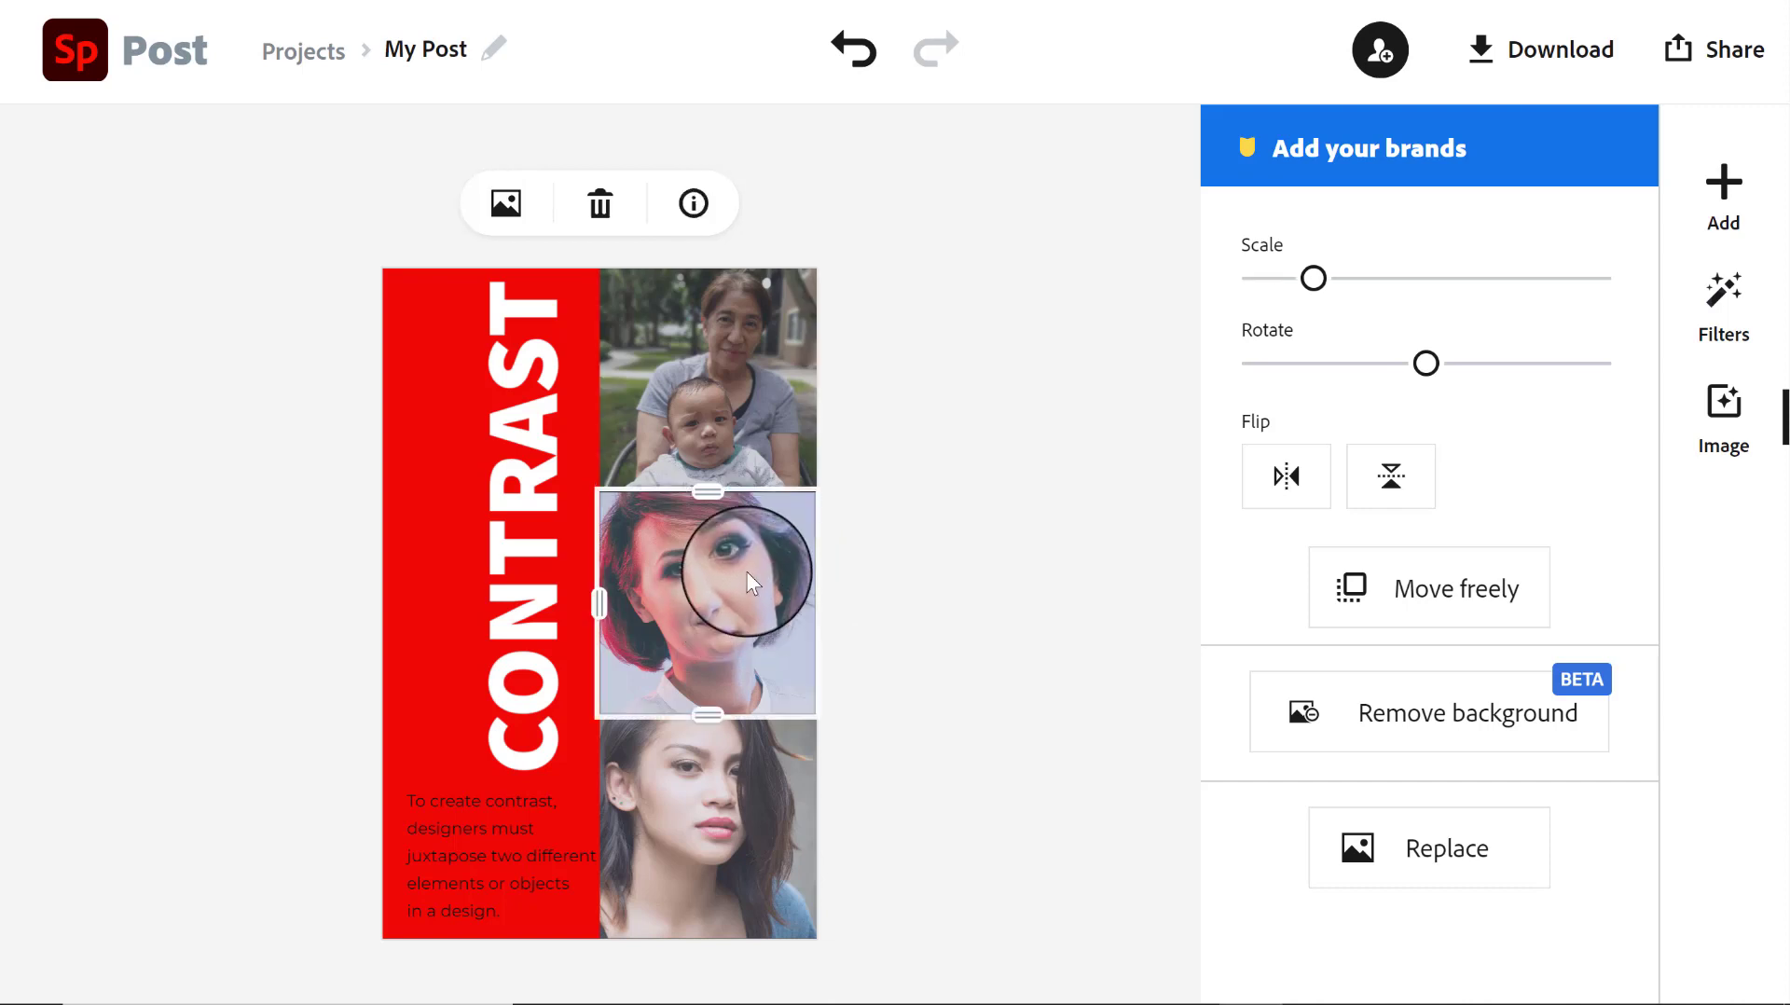
click(1412, 853)
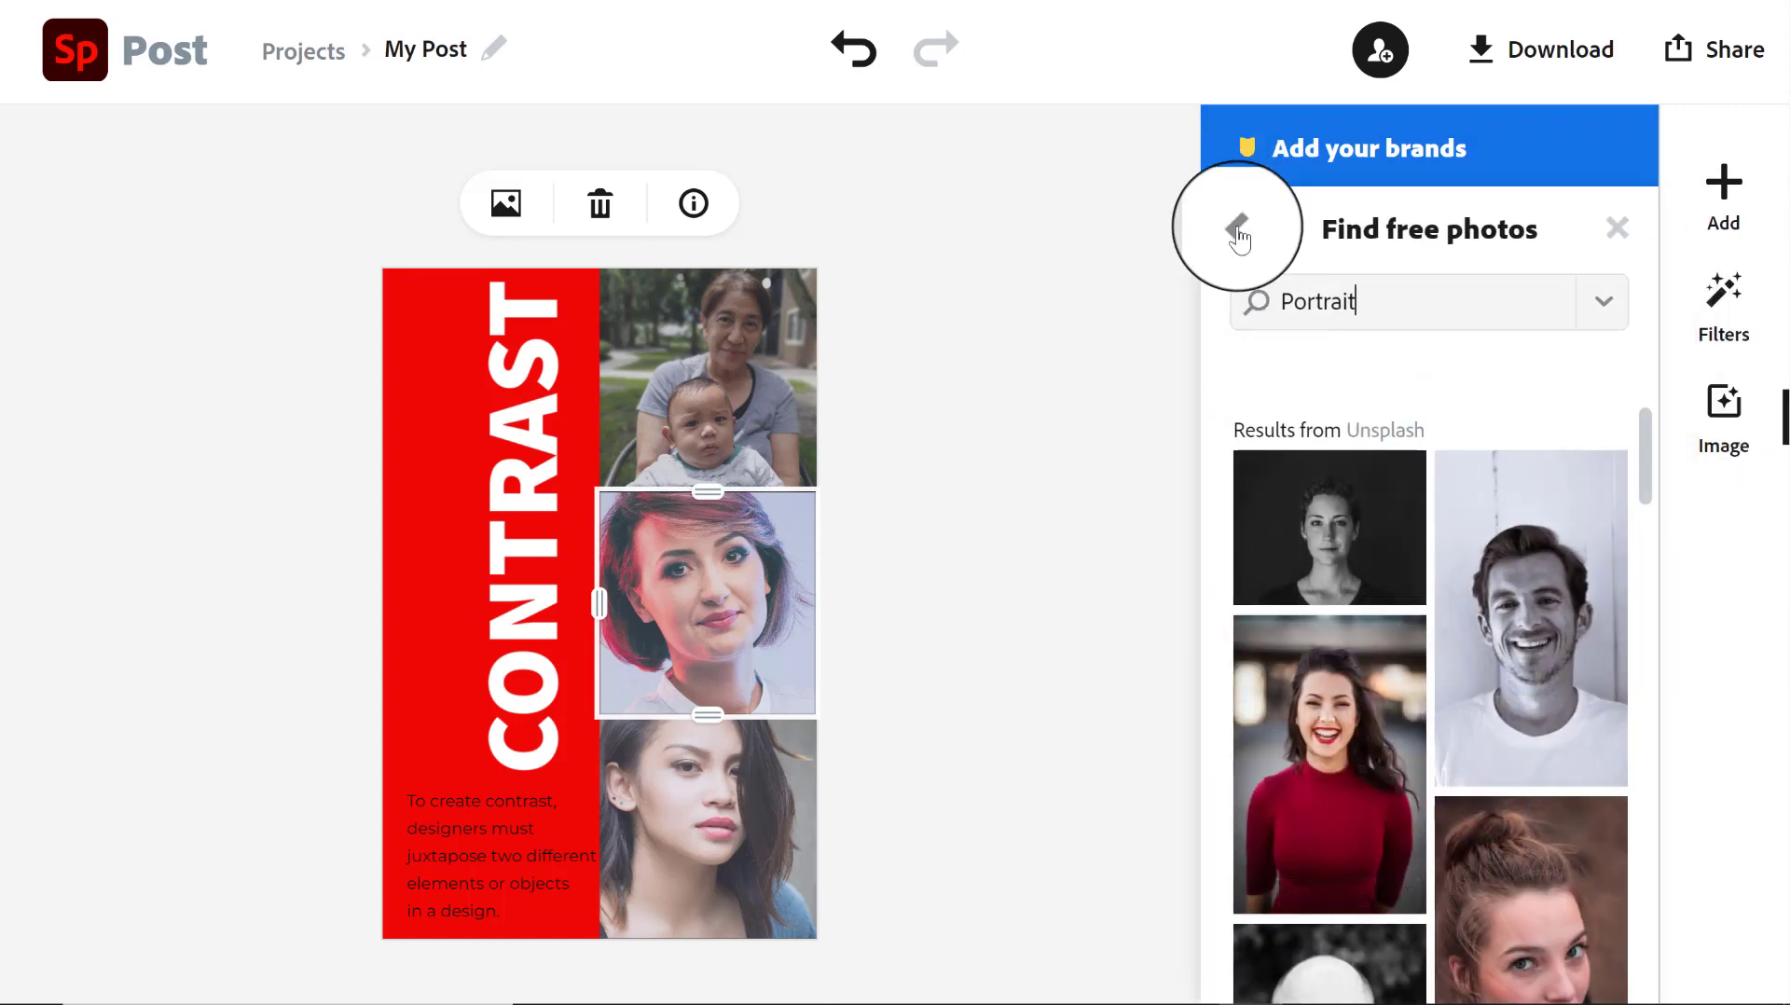
click(1237, 230)
click(1403, 373)
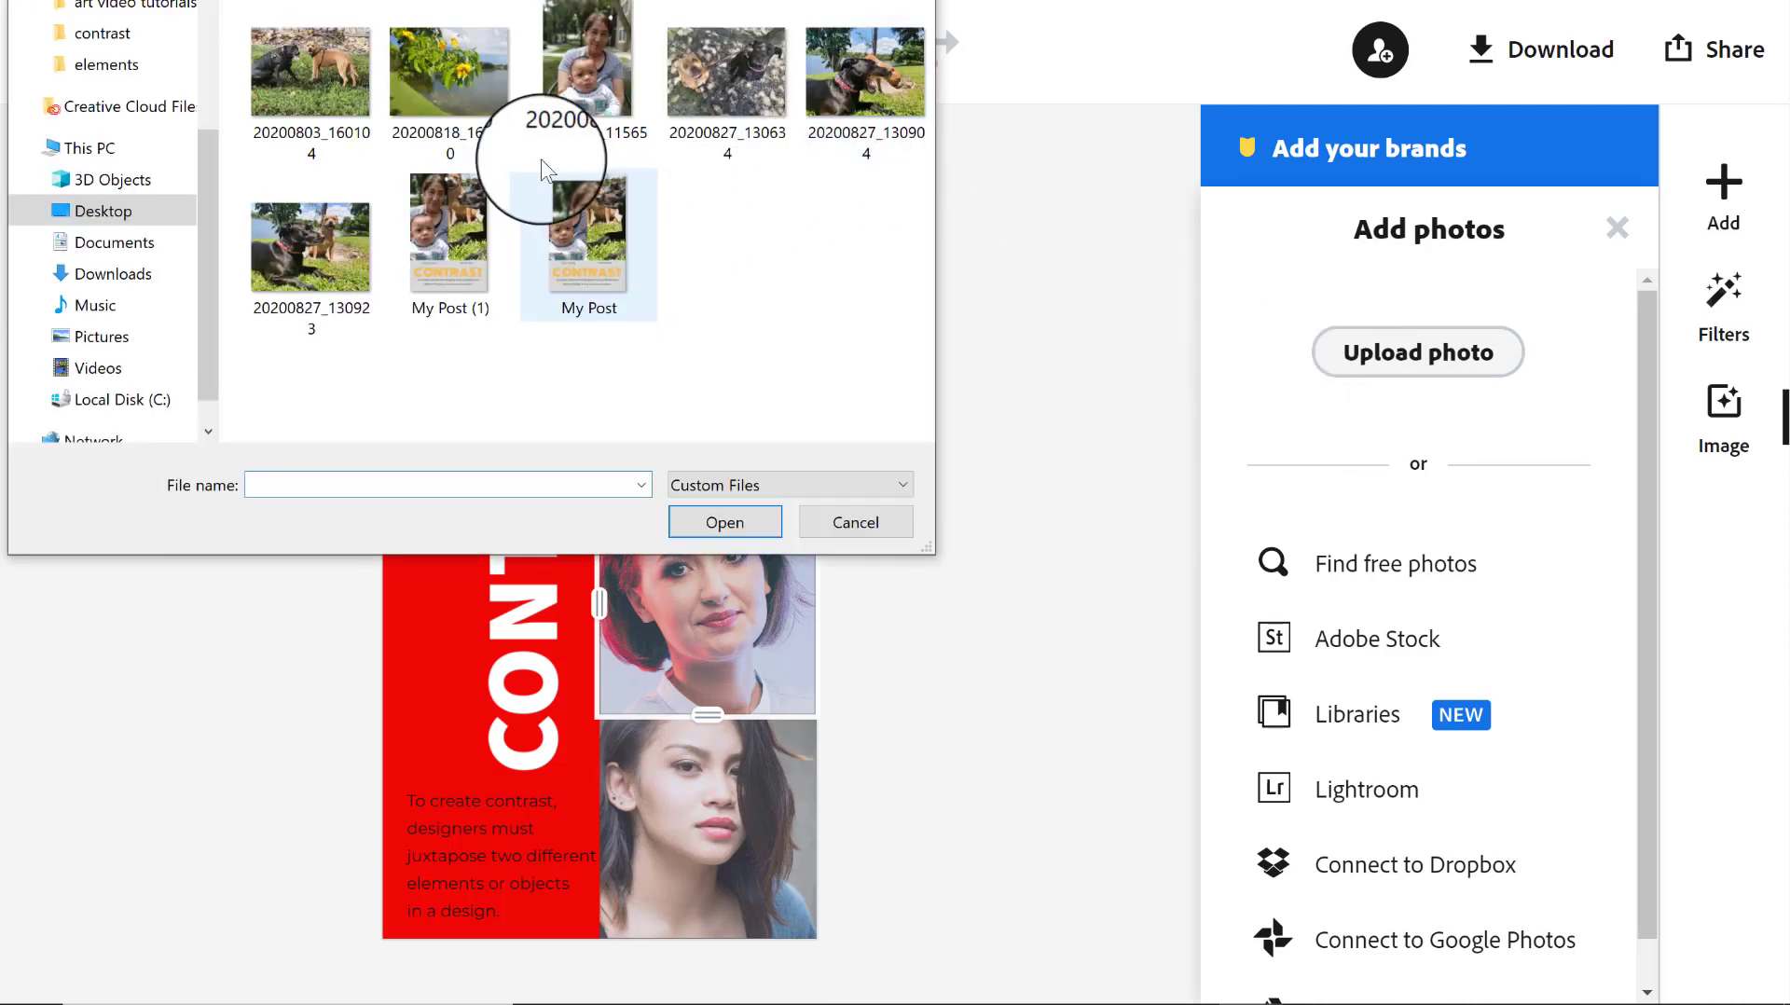
click(426, 89)
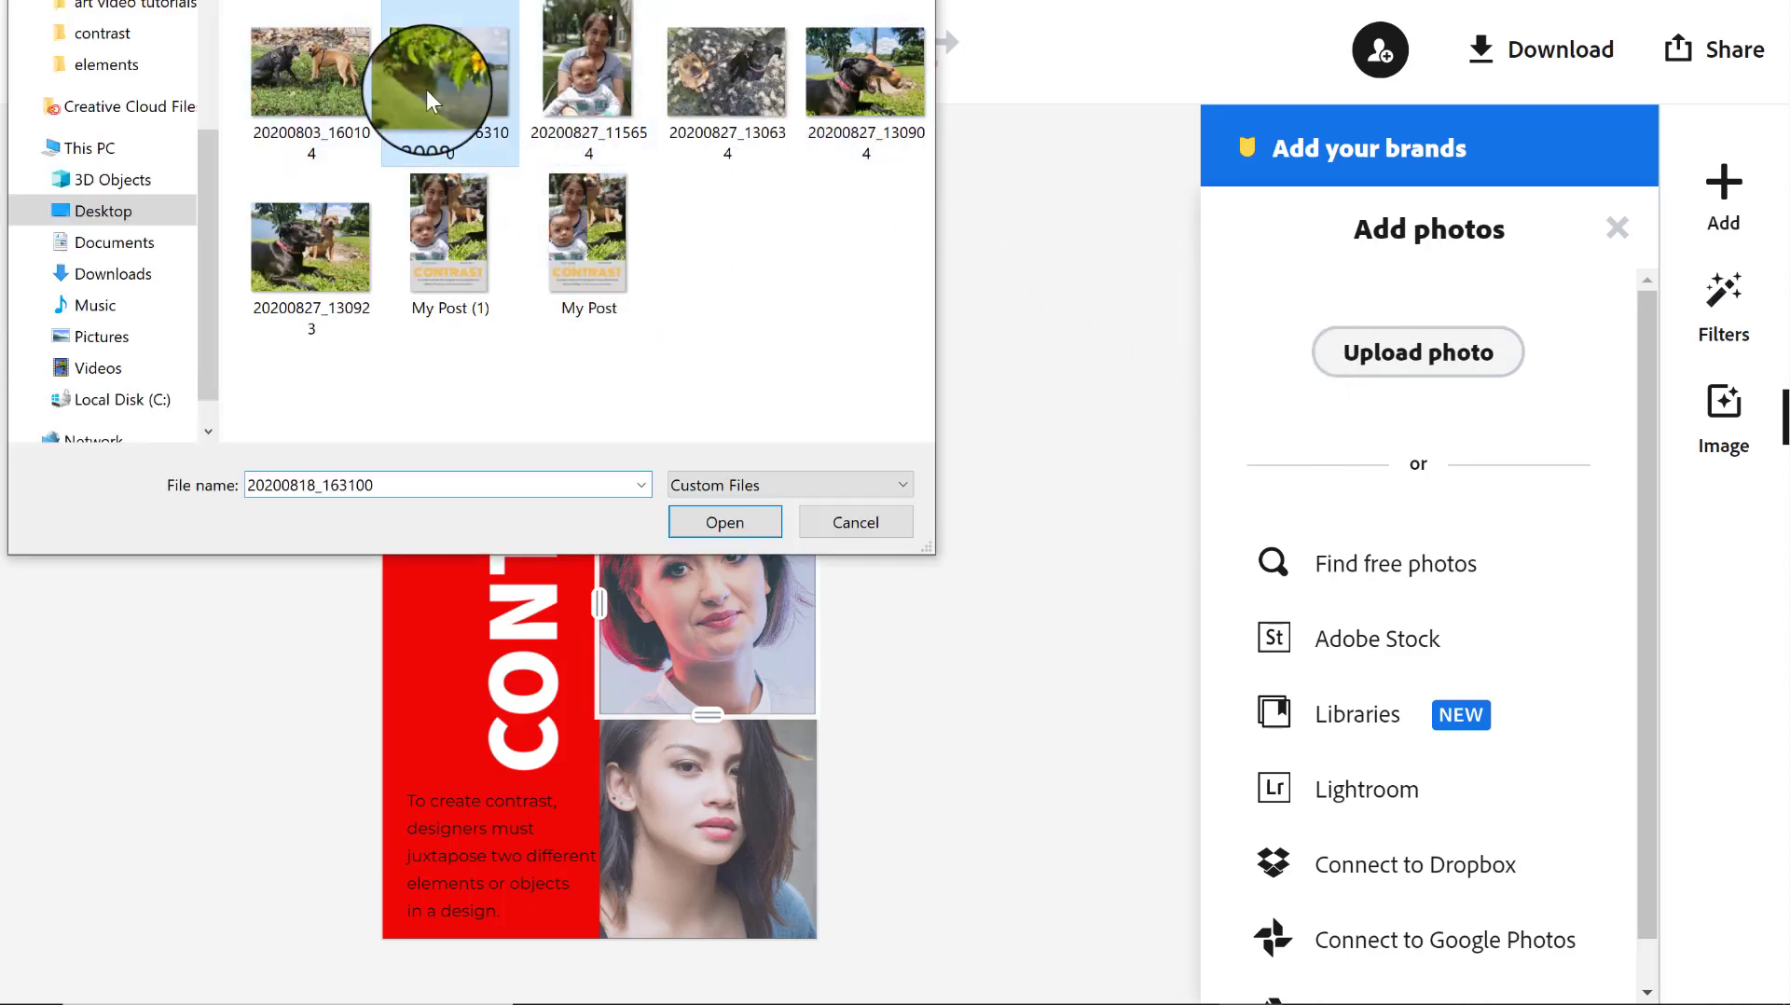
click(747, 518)
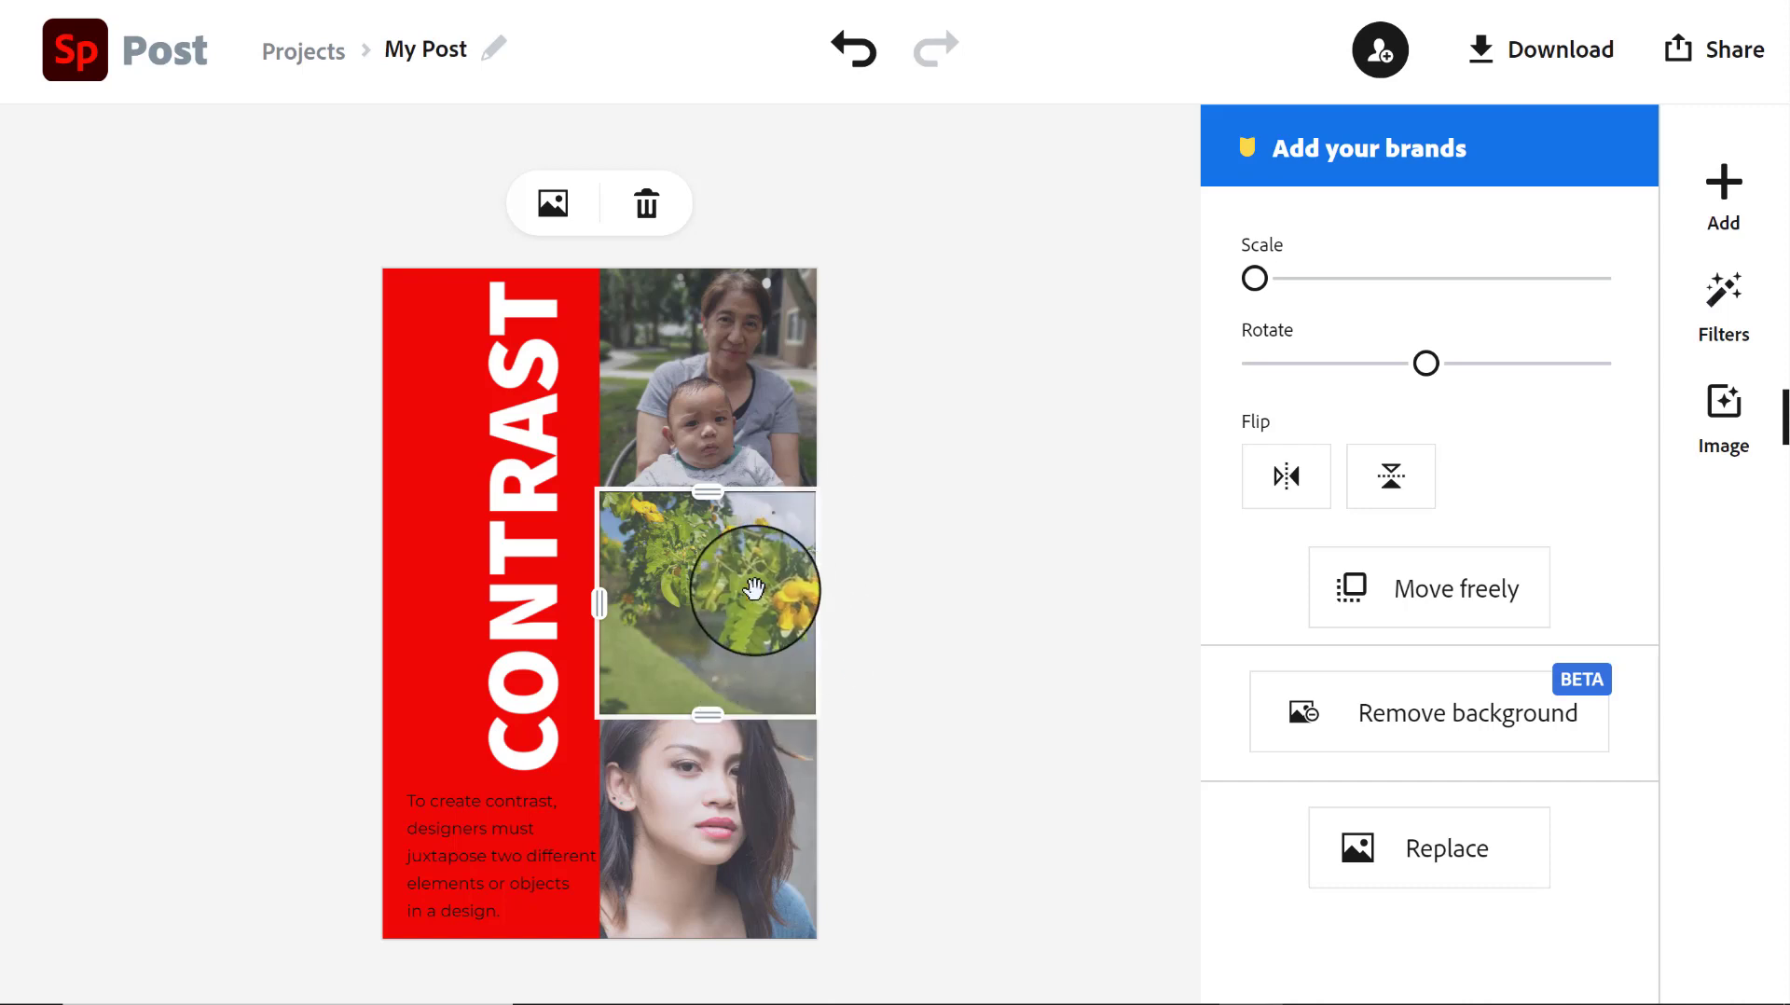
drag(747, 591, 711, 608)
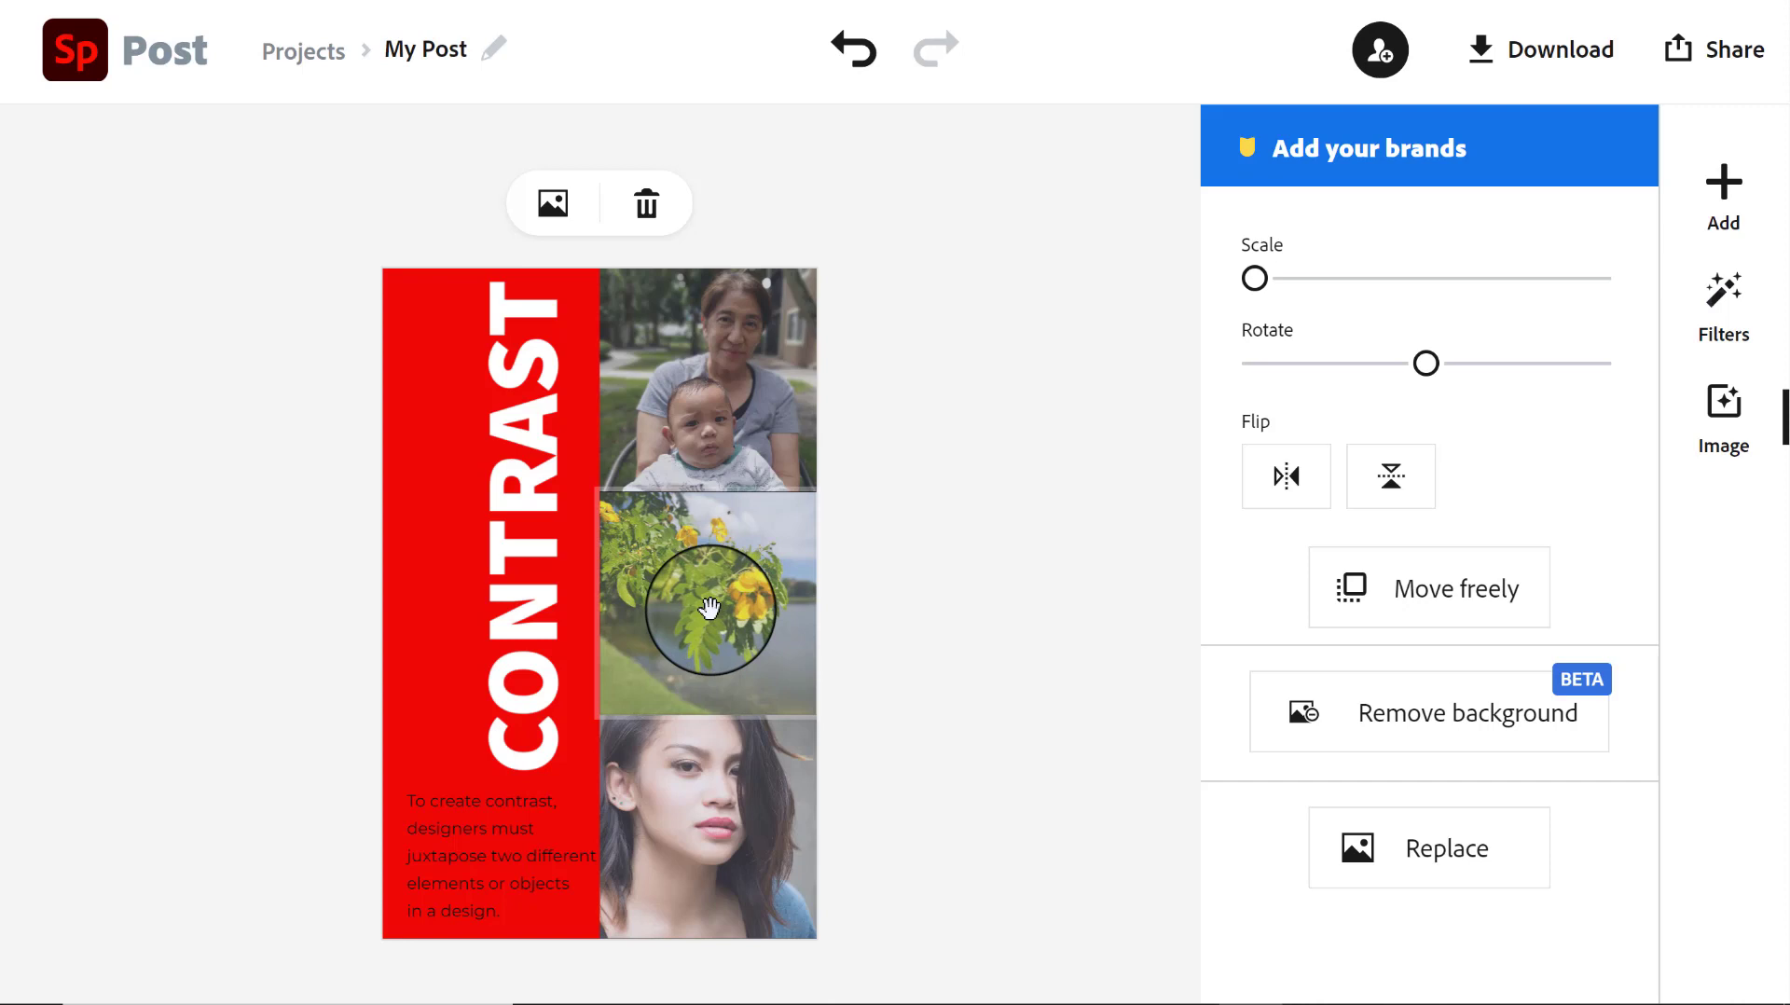
click(1004, 690)
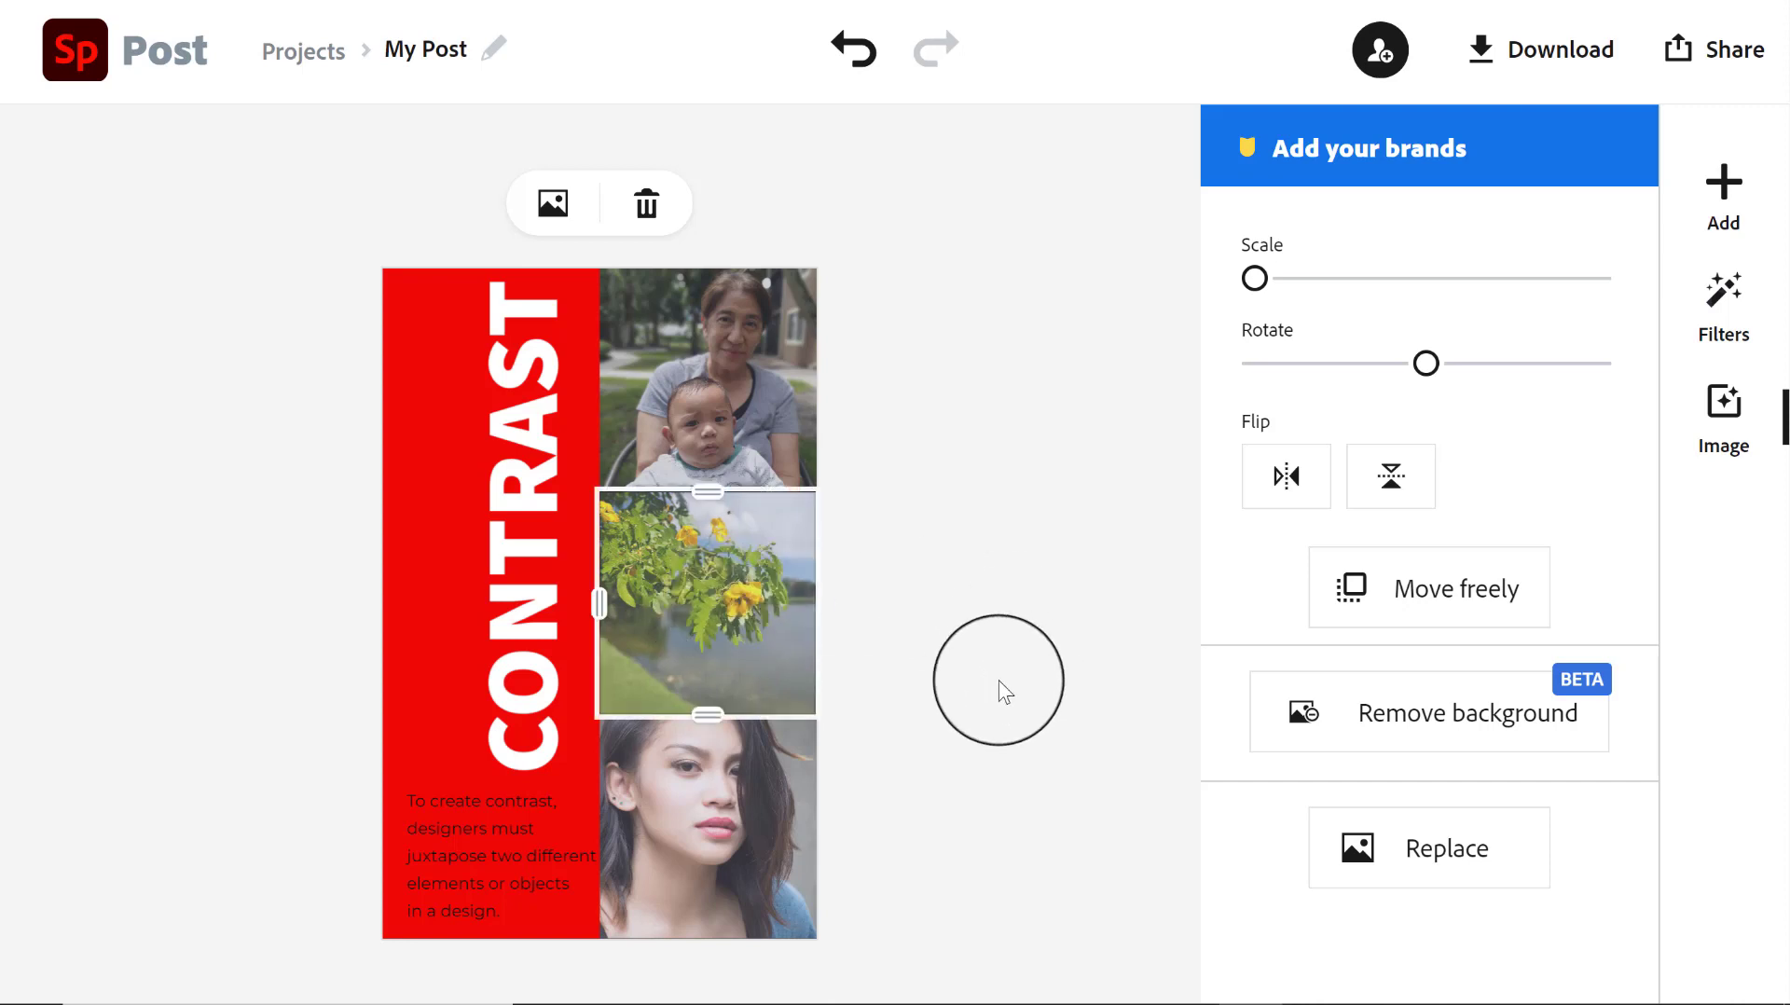
click(1004, 689)
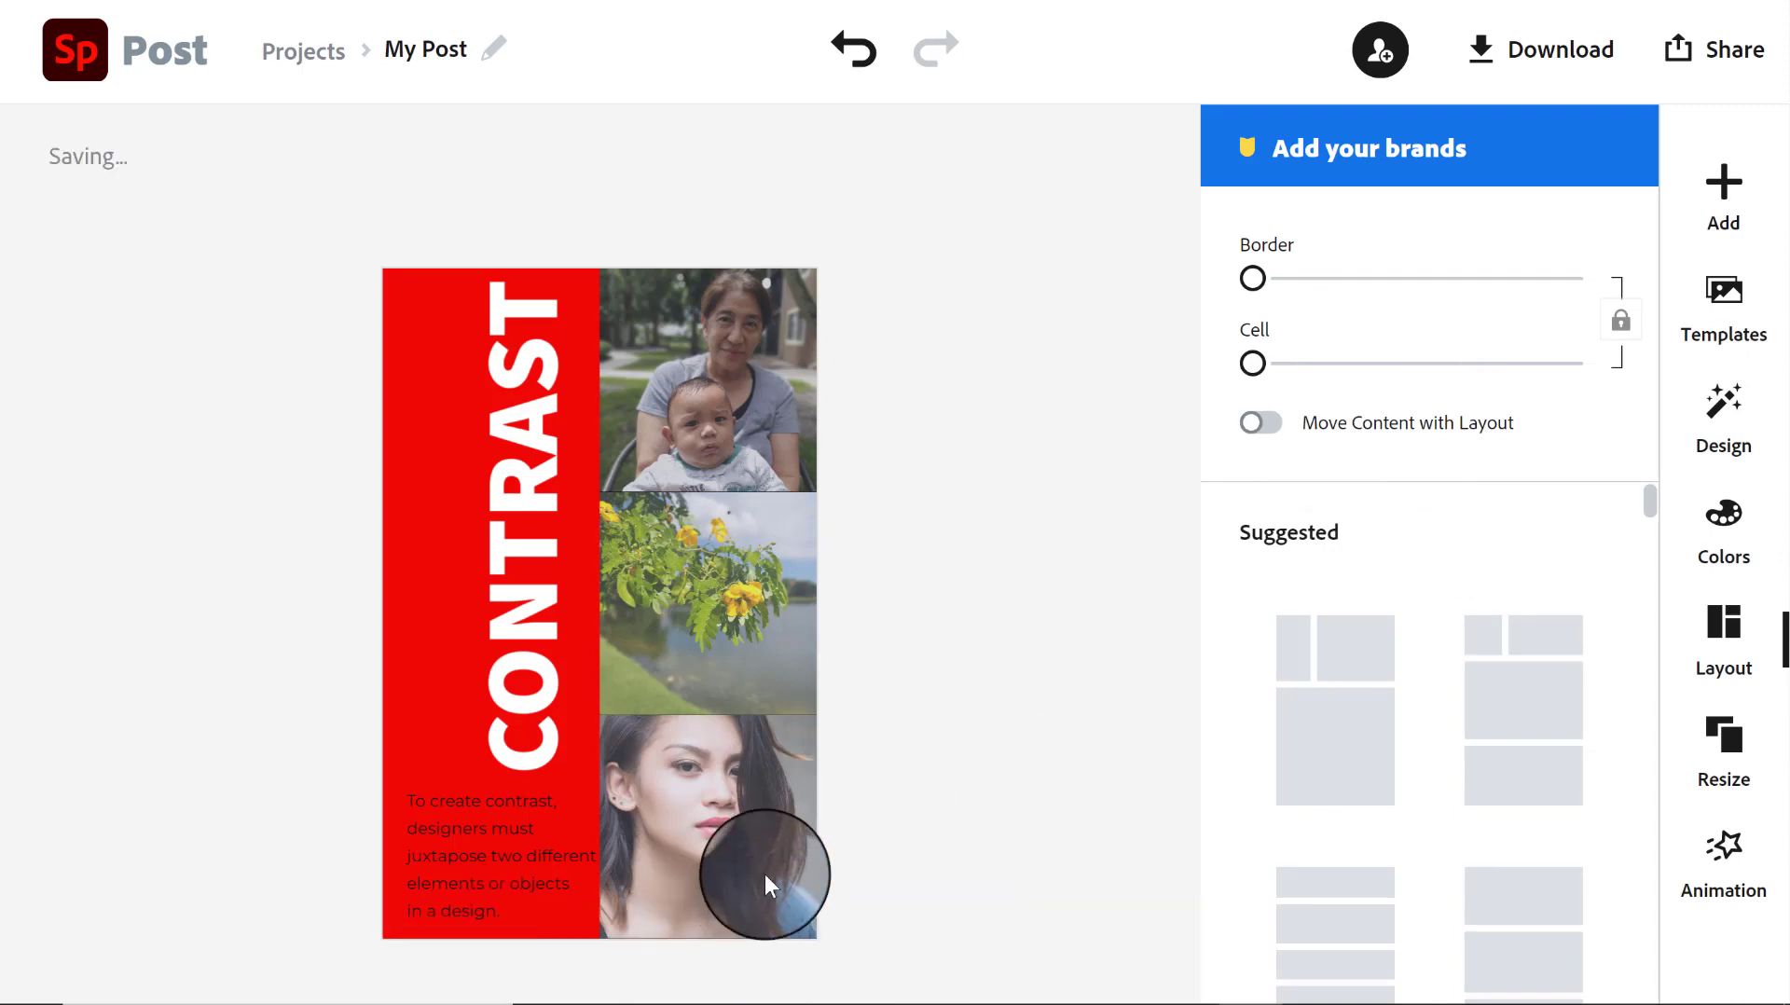
Replace the bottom portrait with the uploaded photo 20200803_160104 of the two dogs
click(762, 783)
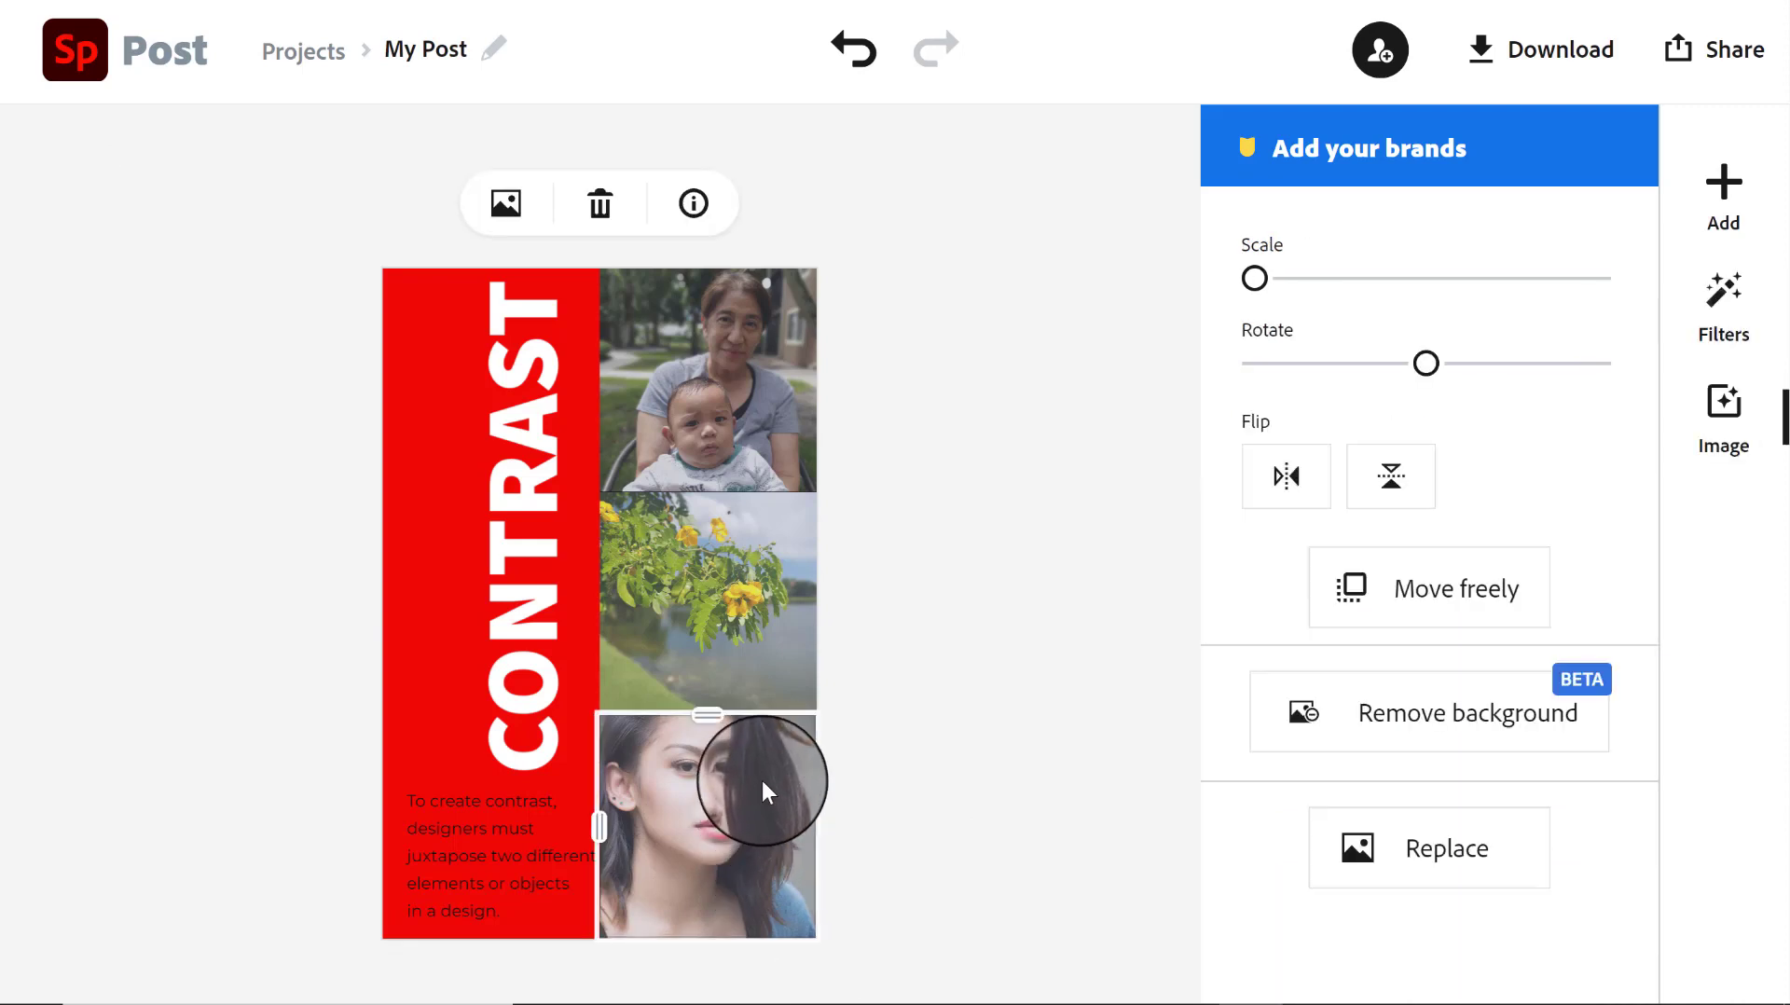
click(1484, 856)
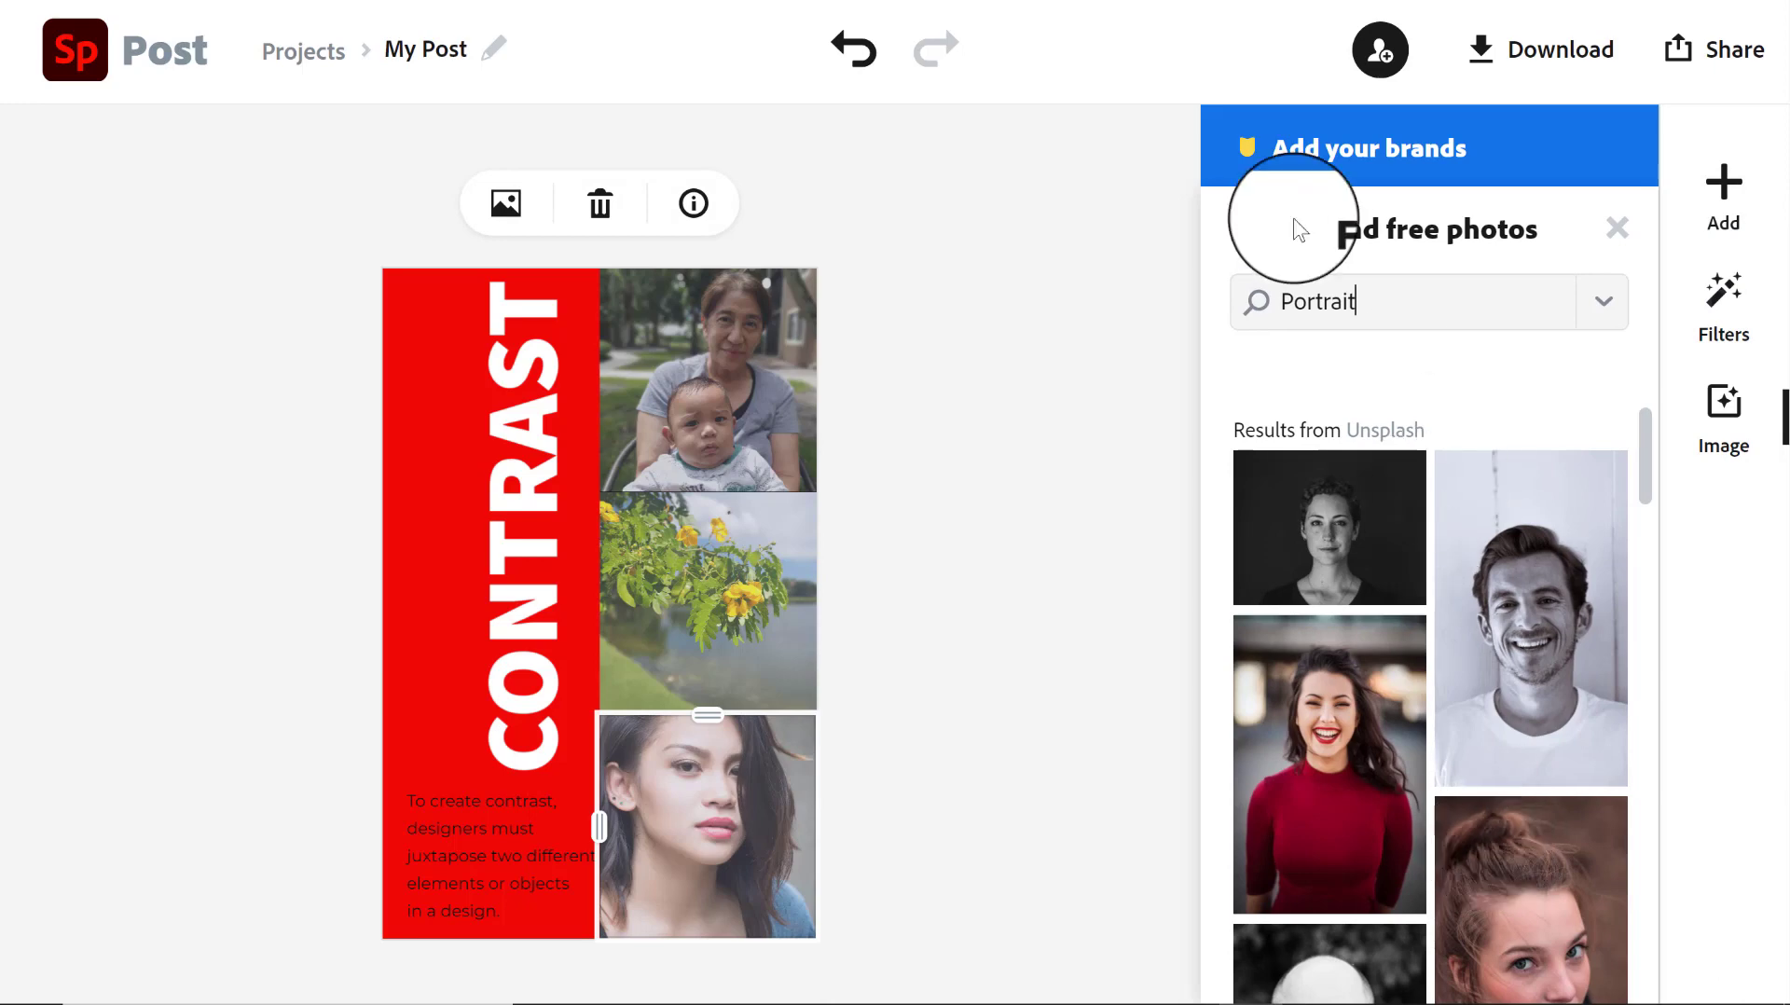
click(1238, 229)
click(1413, 365)
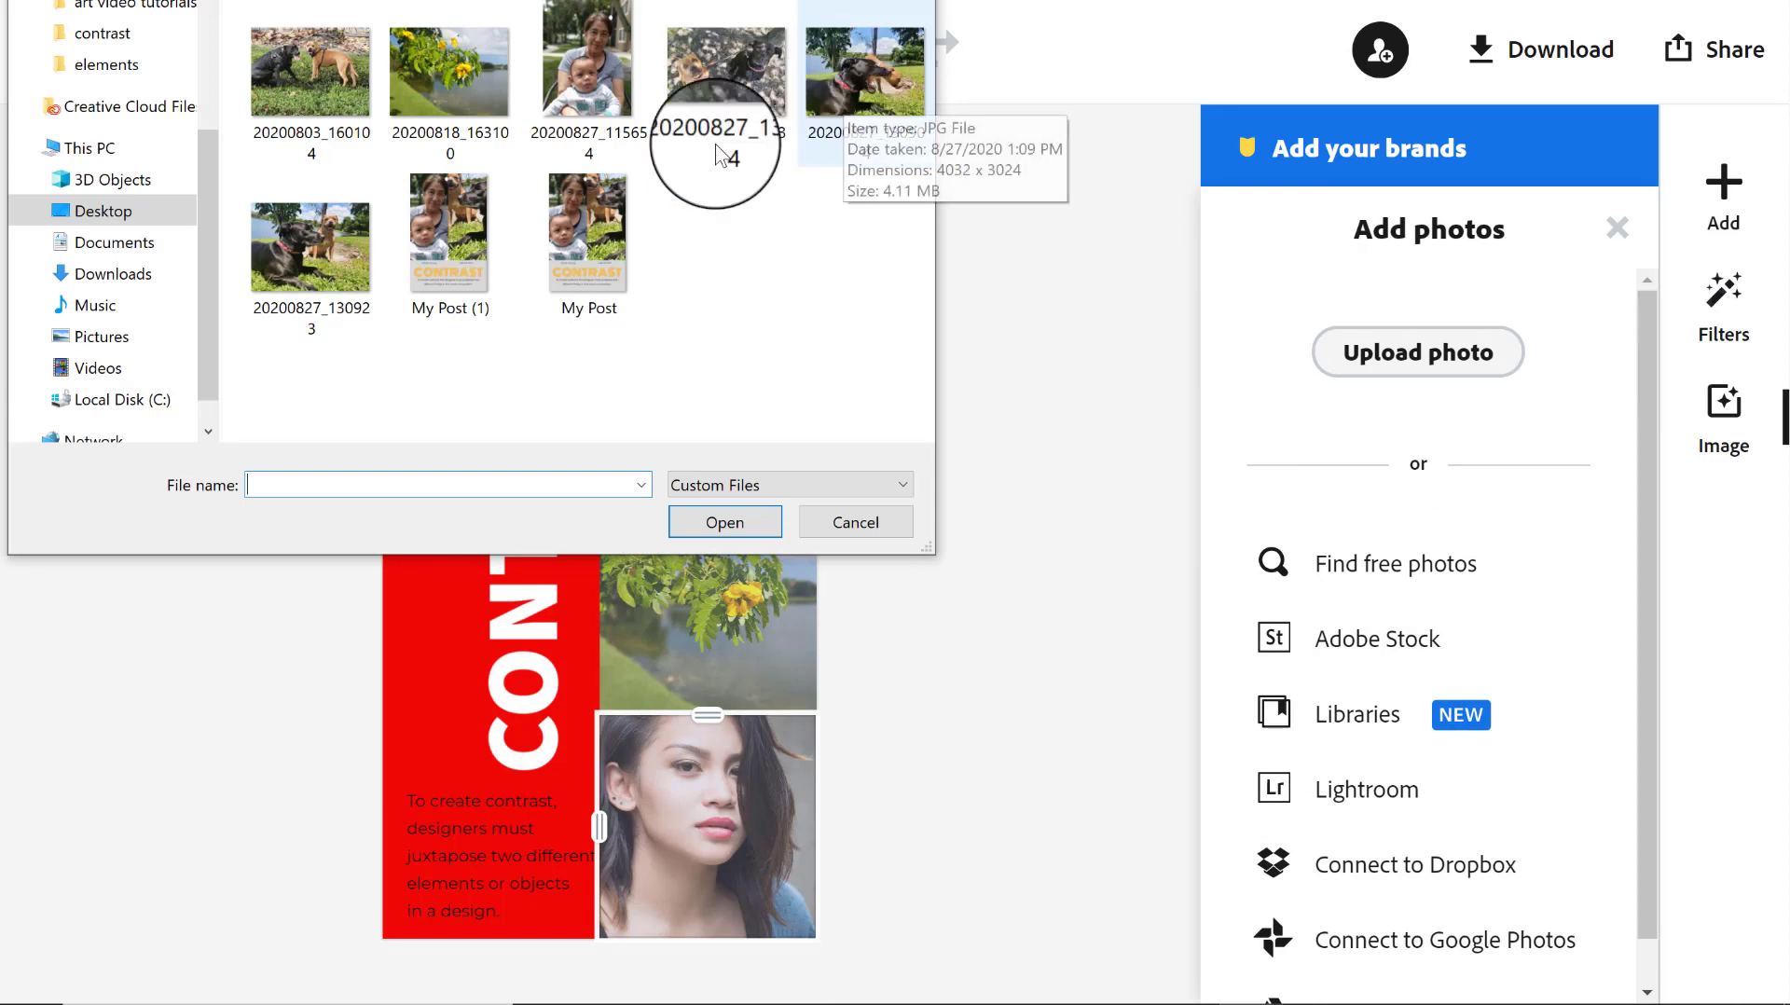
click(331, 84)
click(713, 528)
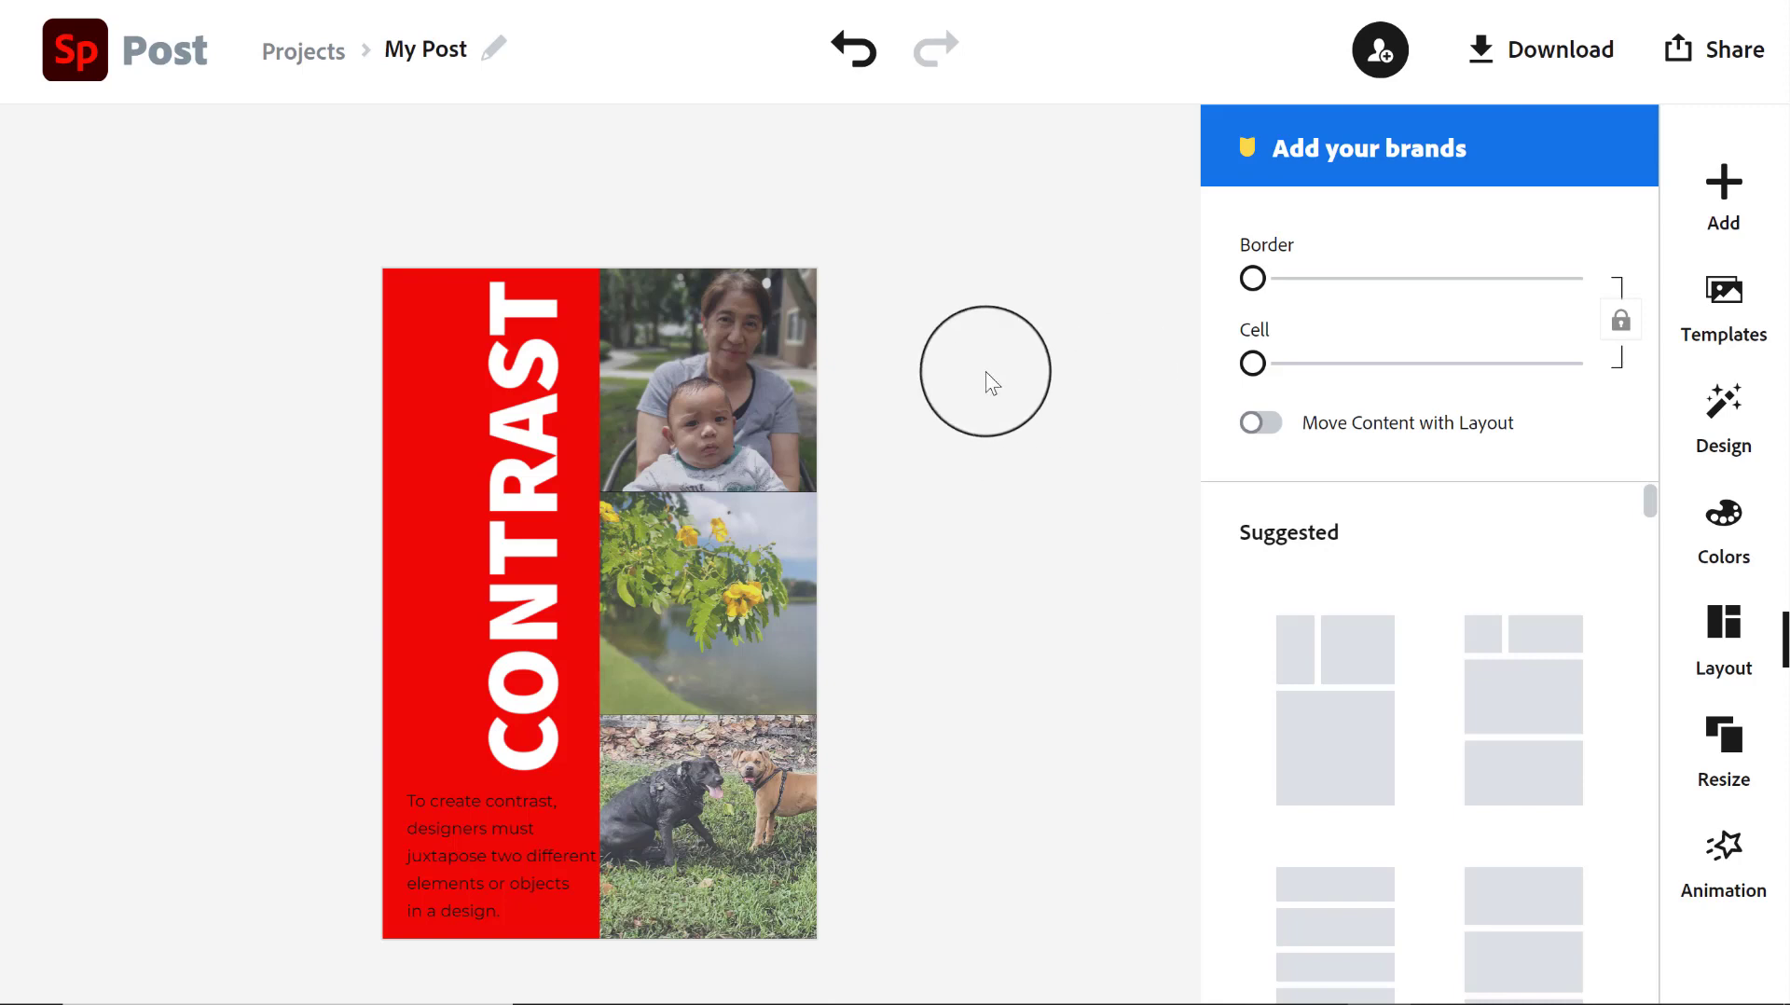
Set the filter to None on each of the three photos
click(766, 333)
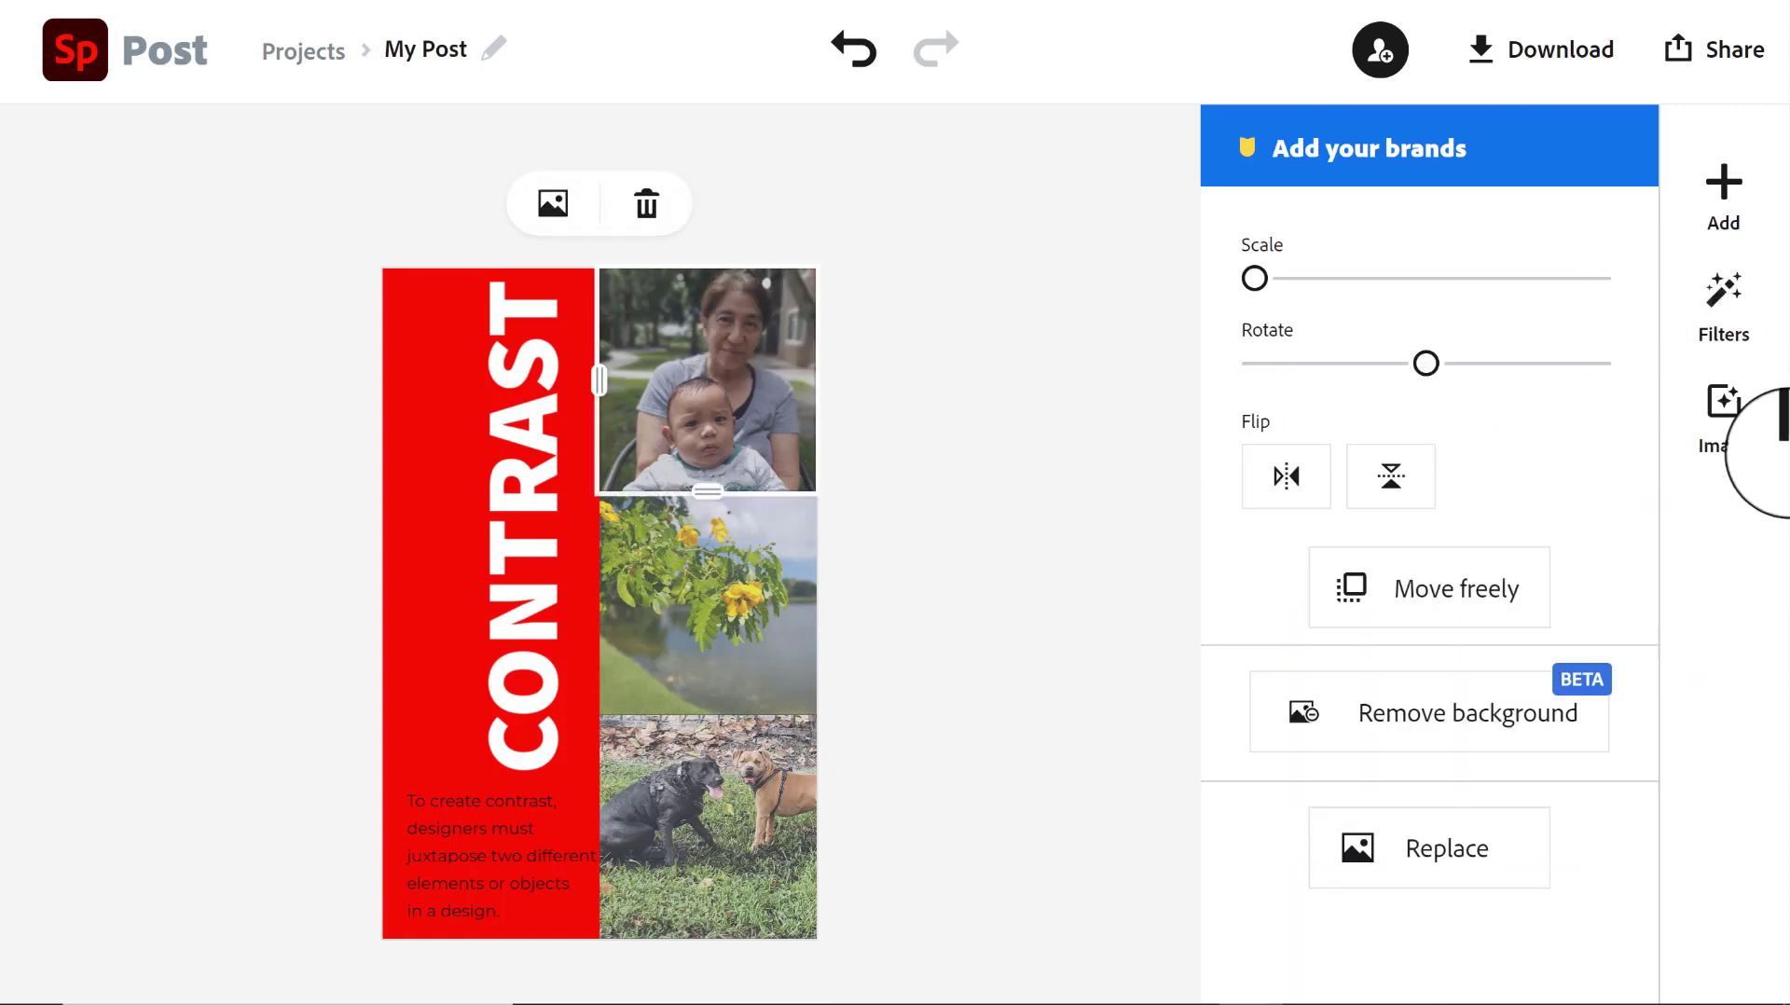
click(1720, 303)
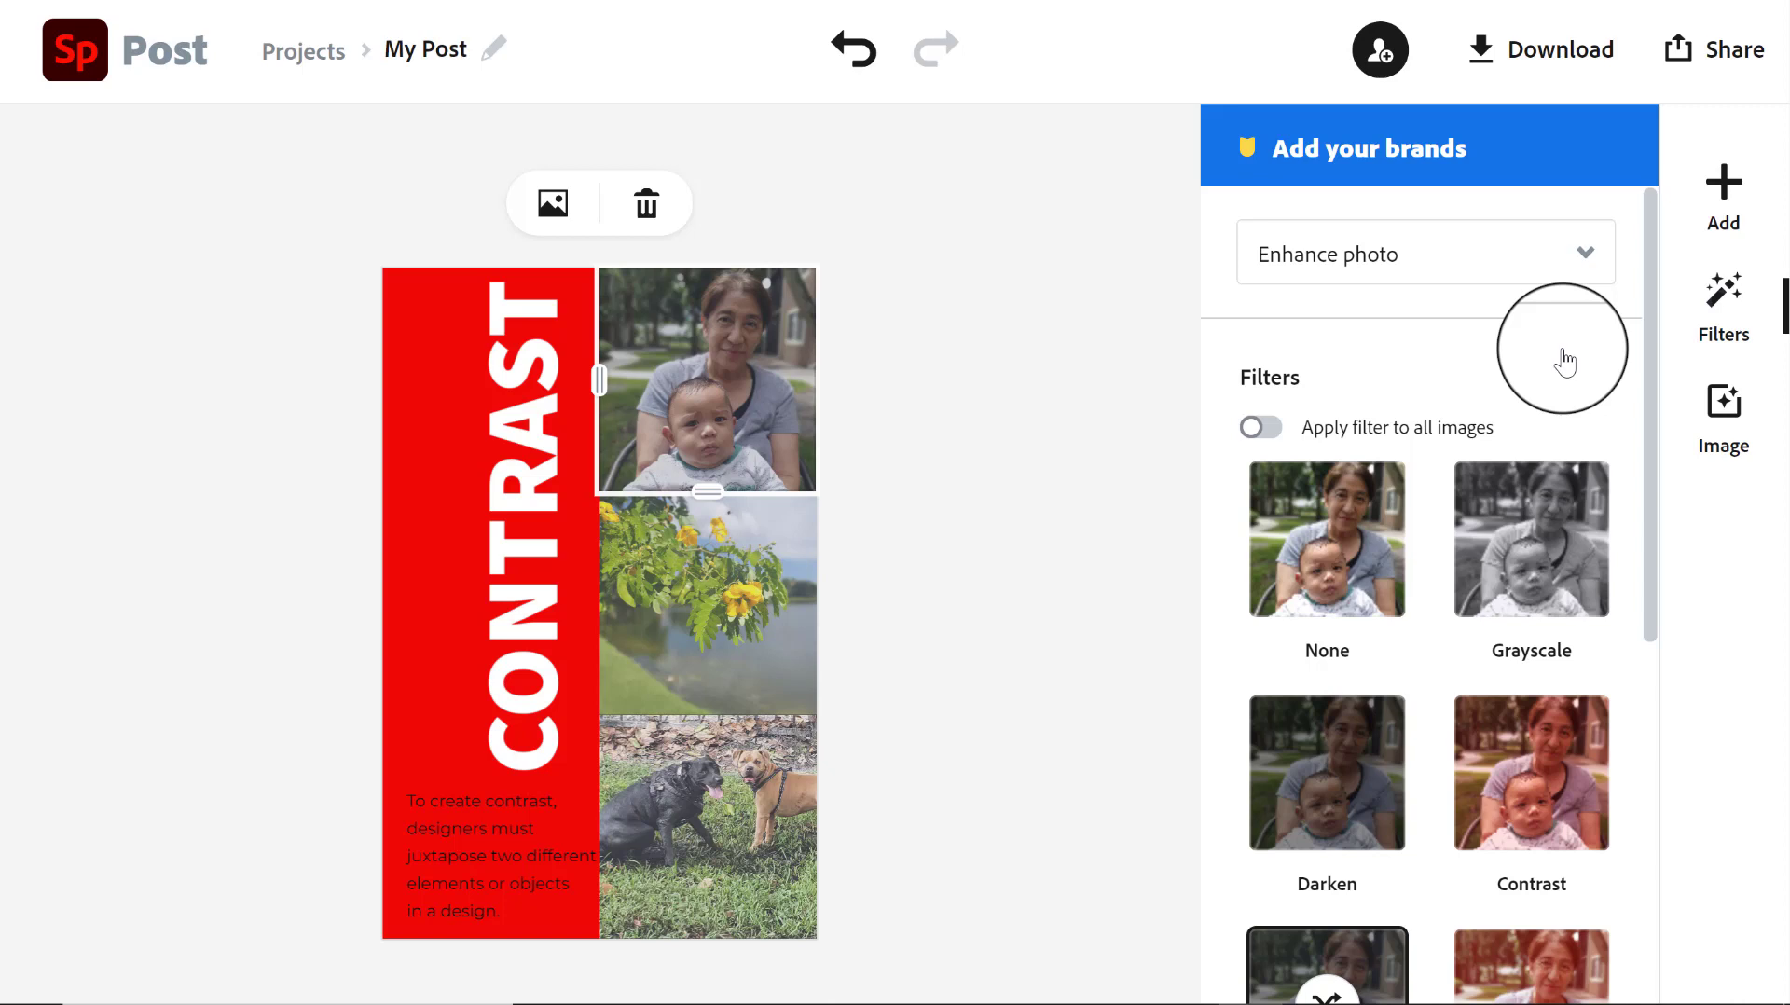
click(1376, 550)
click(766, 587)
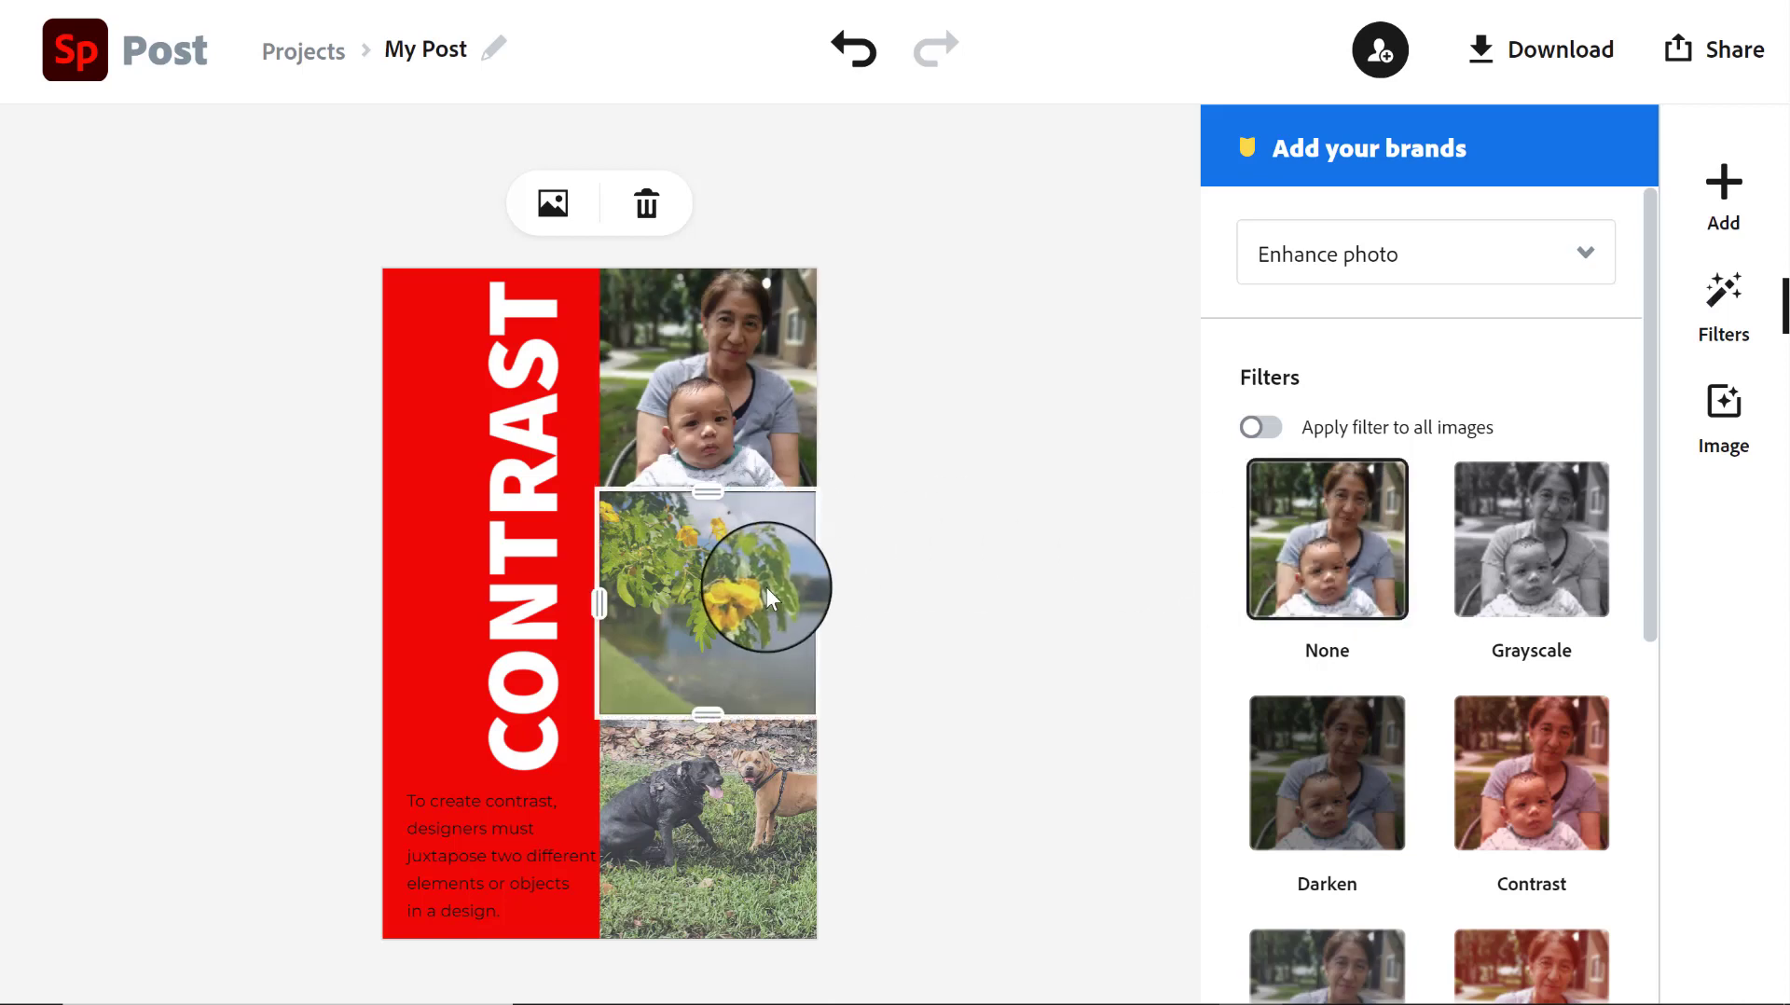
click(1376, 601)
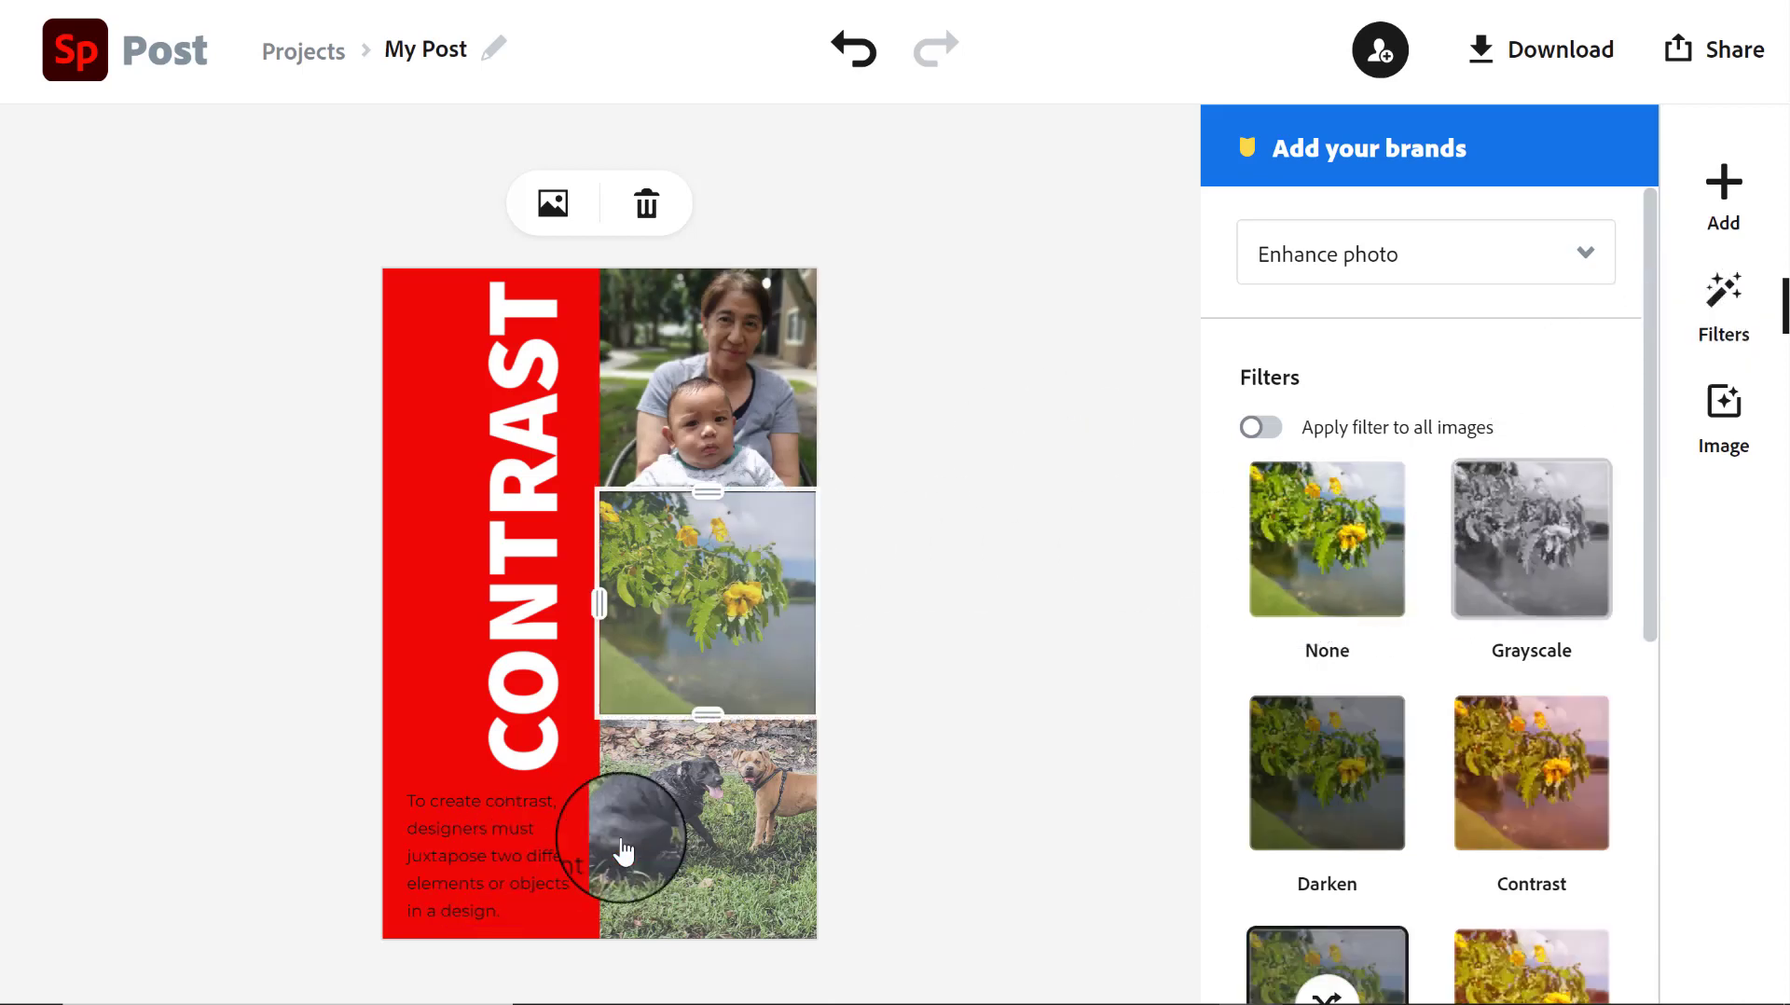
click(722, 824)
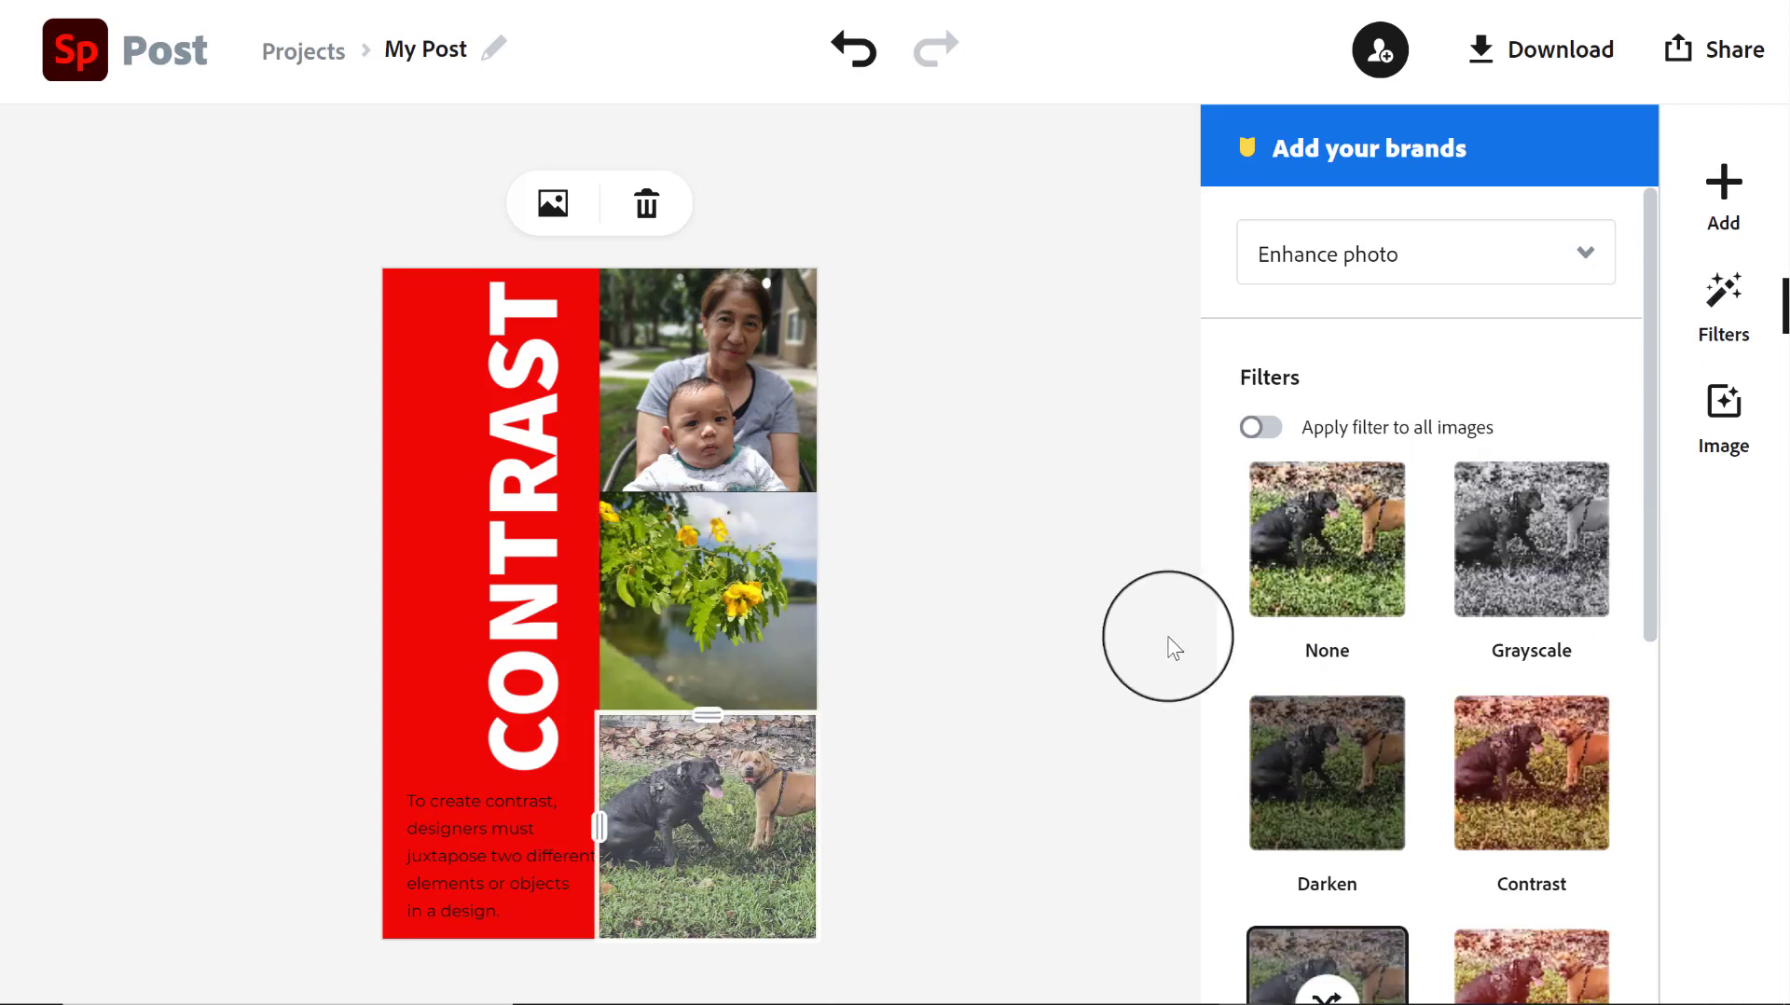
click(1319, 602)
click(968, 647)
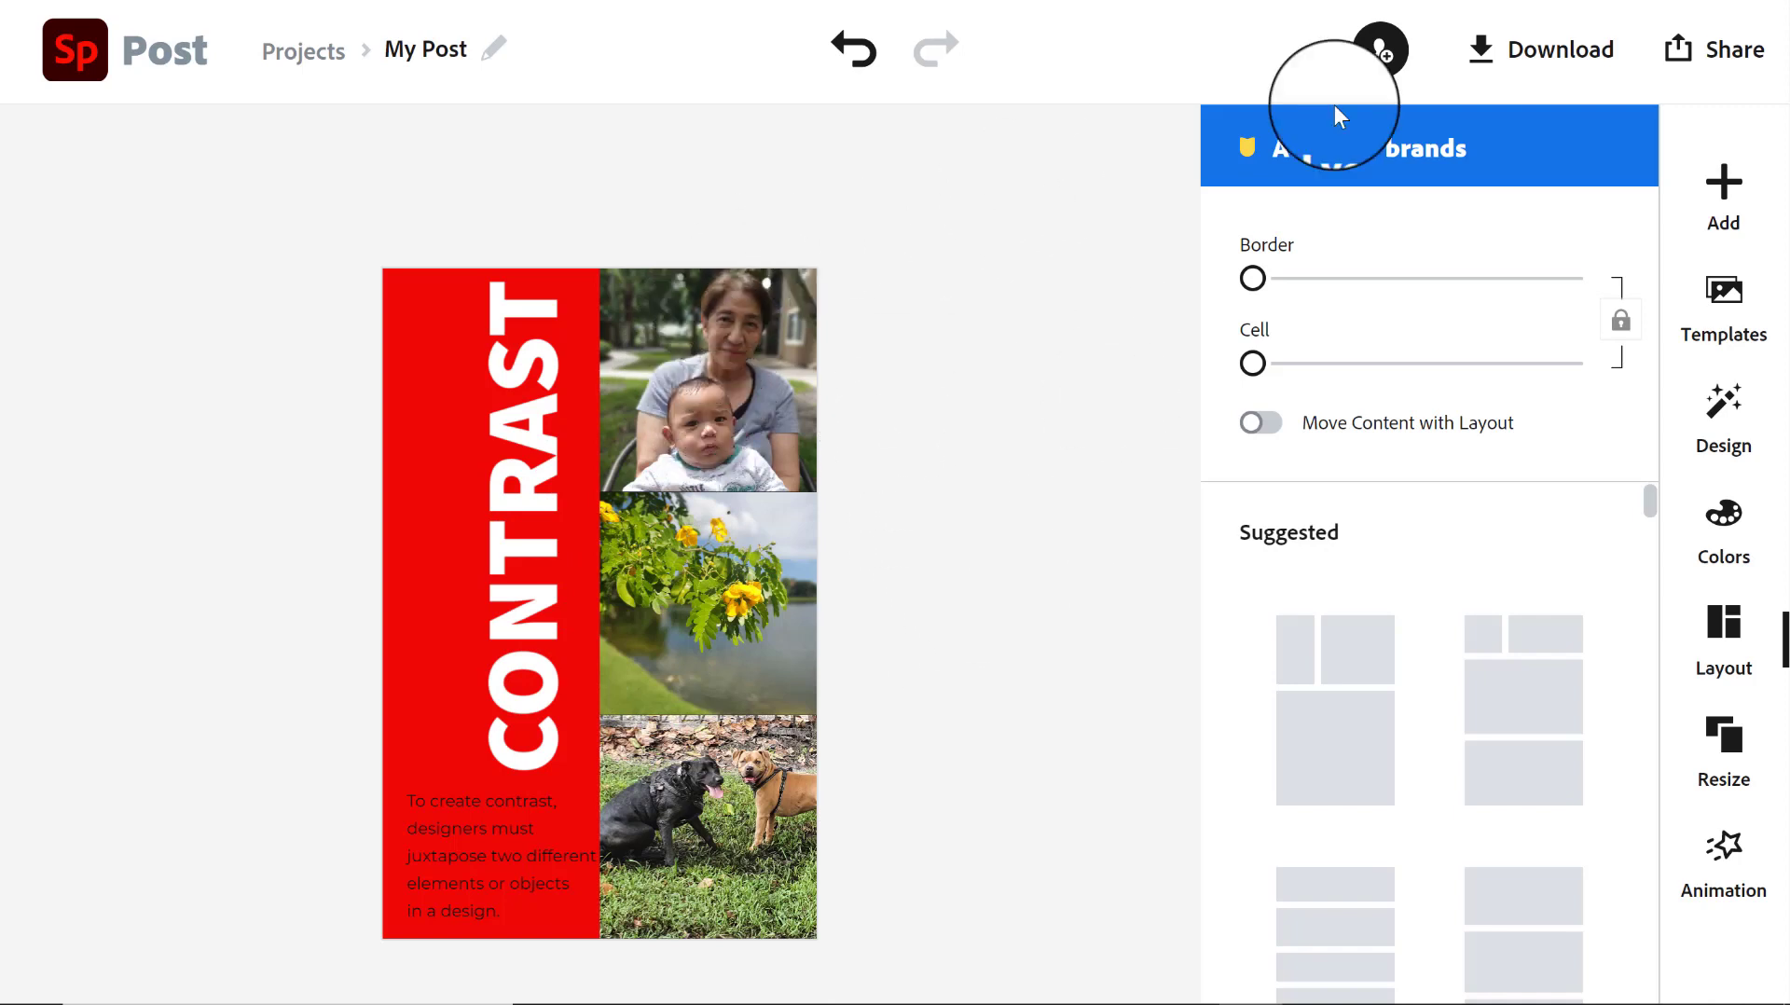
Browse the text templates and add the ingredients-list text to the poster
click(1732, 191)
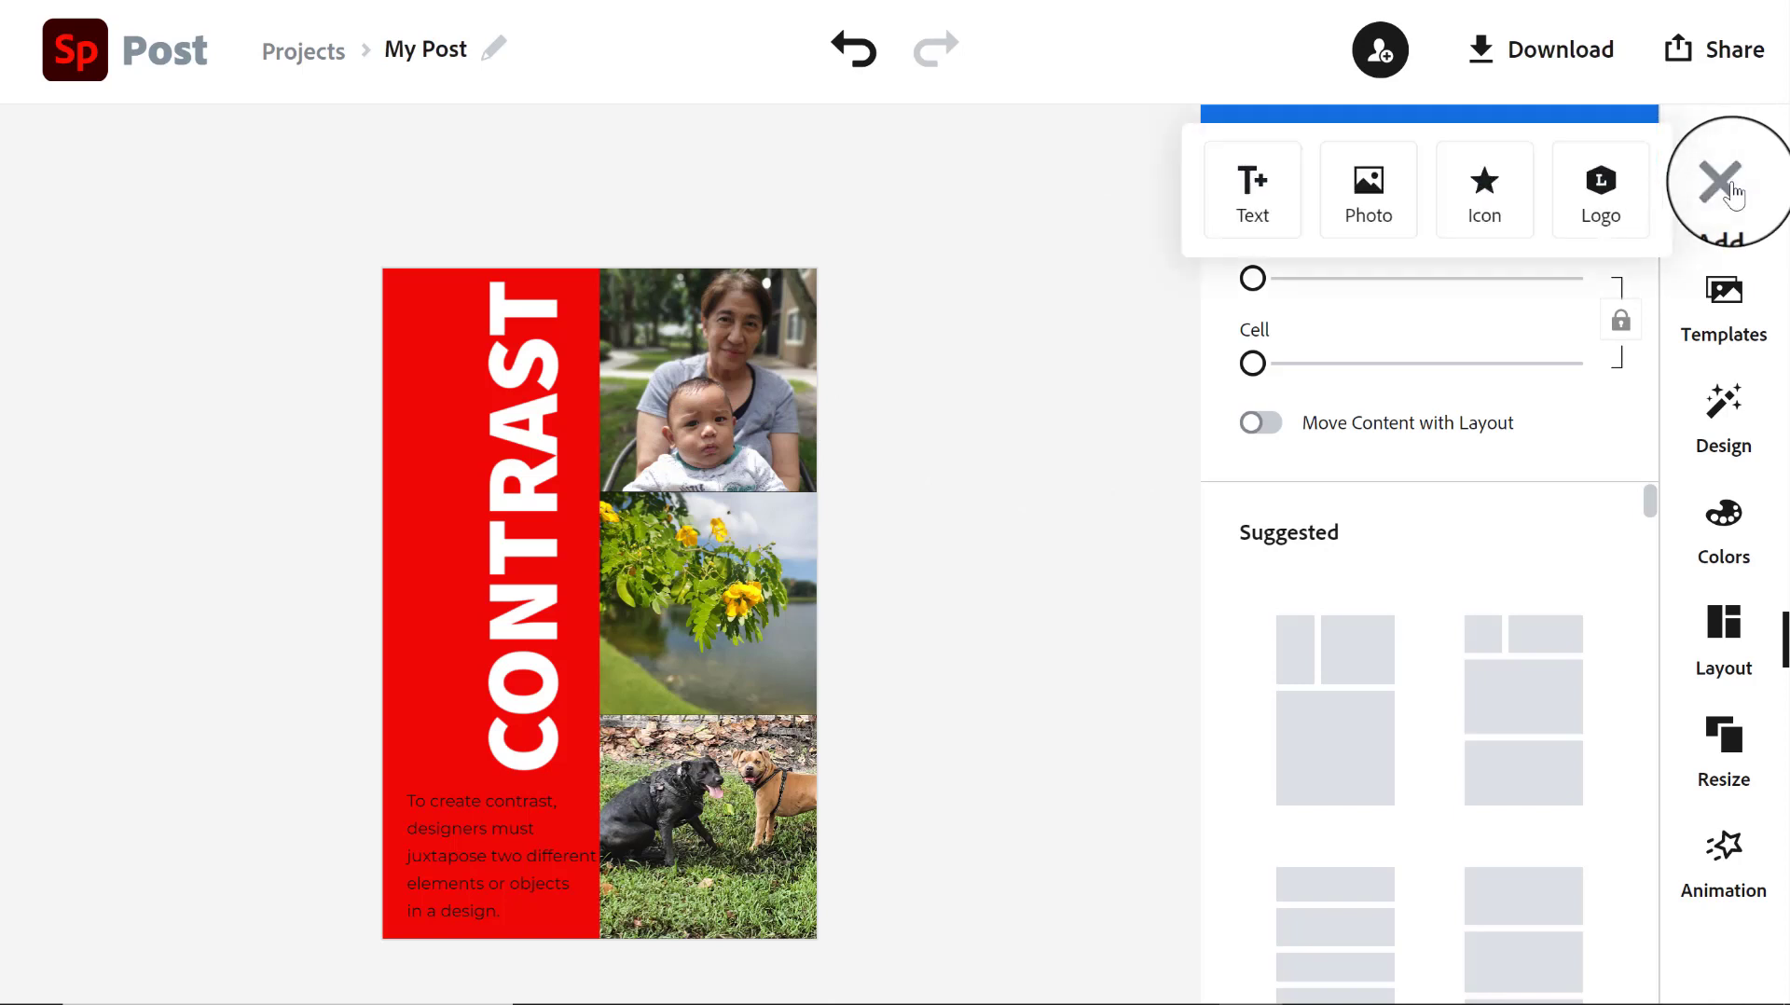
click(1277, 207)
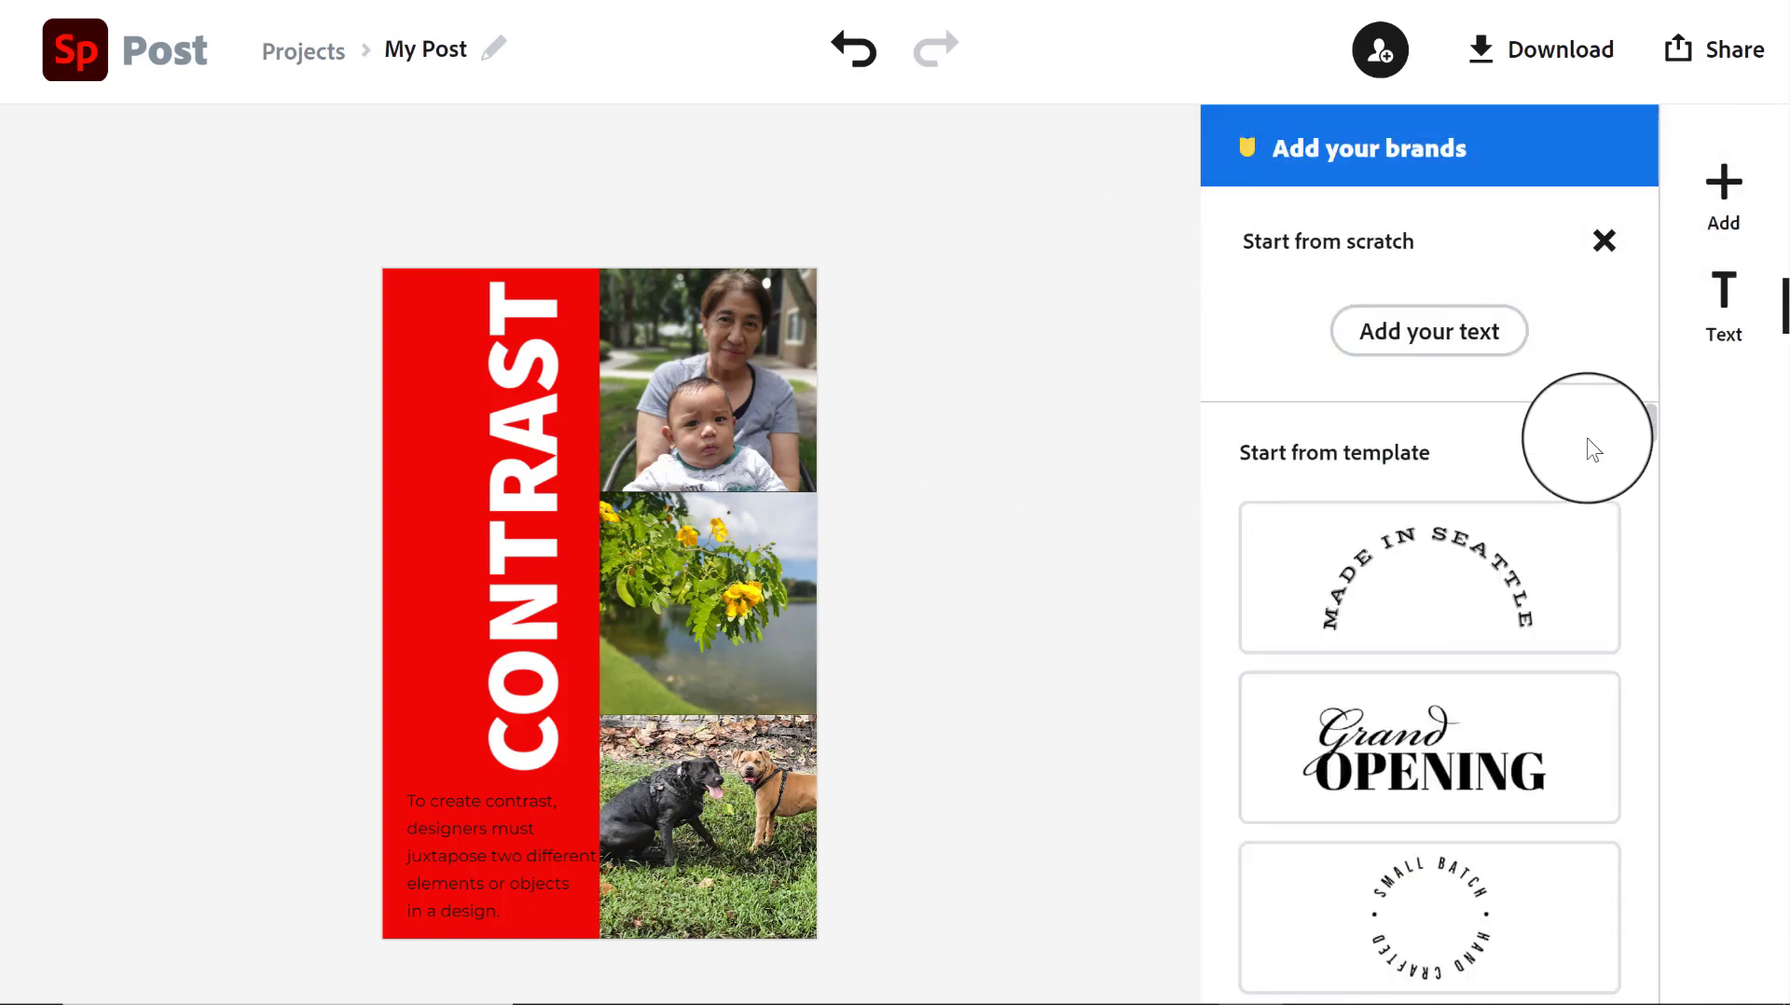
scroll(1650, 434, down, 10)
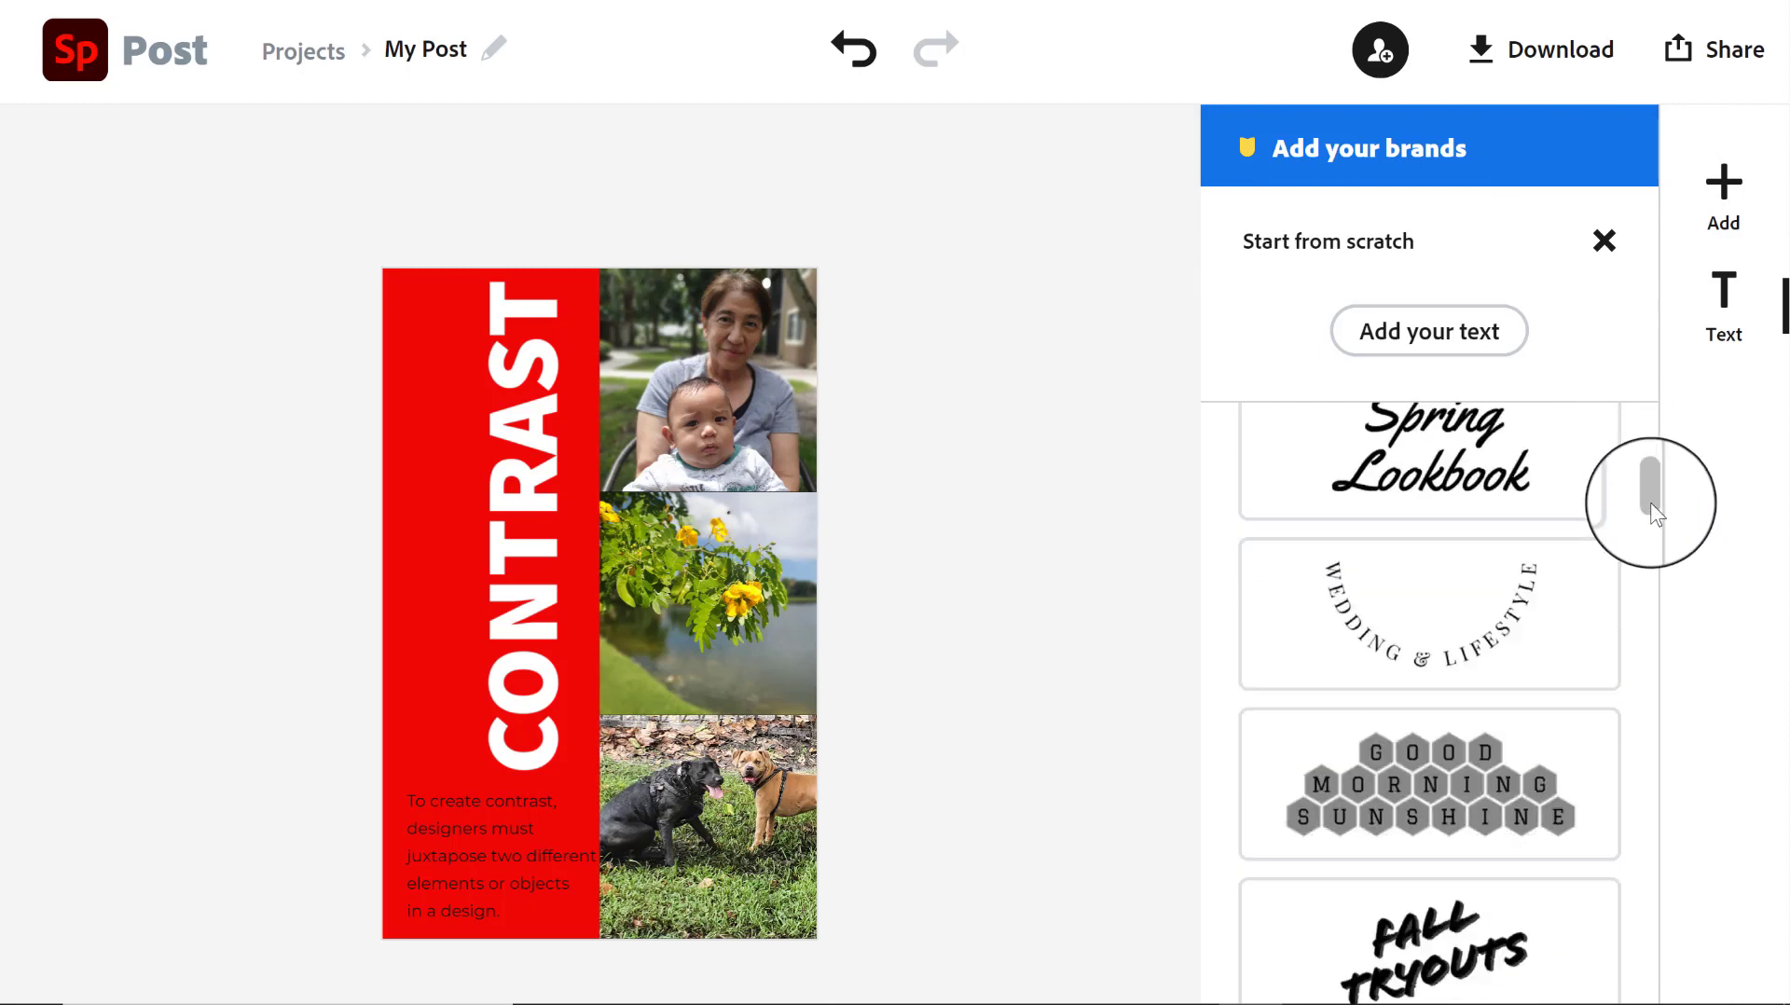
drag(1654, 539, 1650, 892)
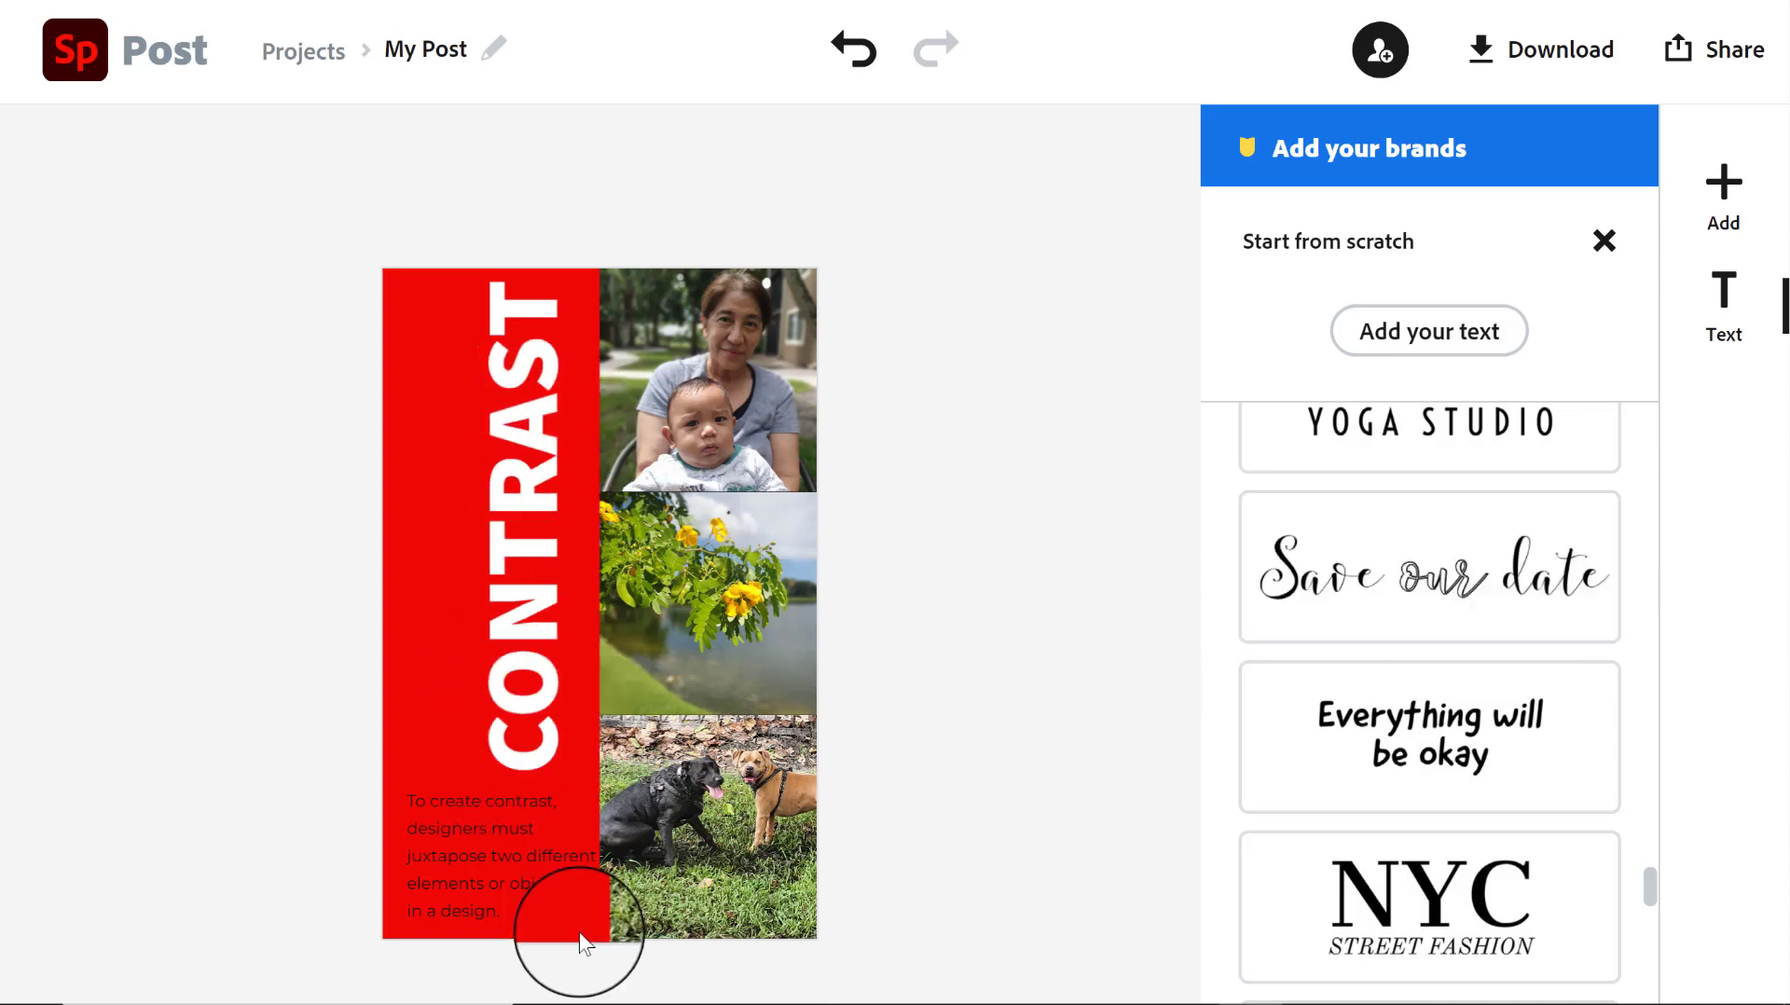
drag(1648, 876, 1670, 627)
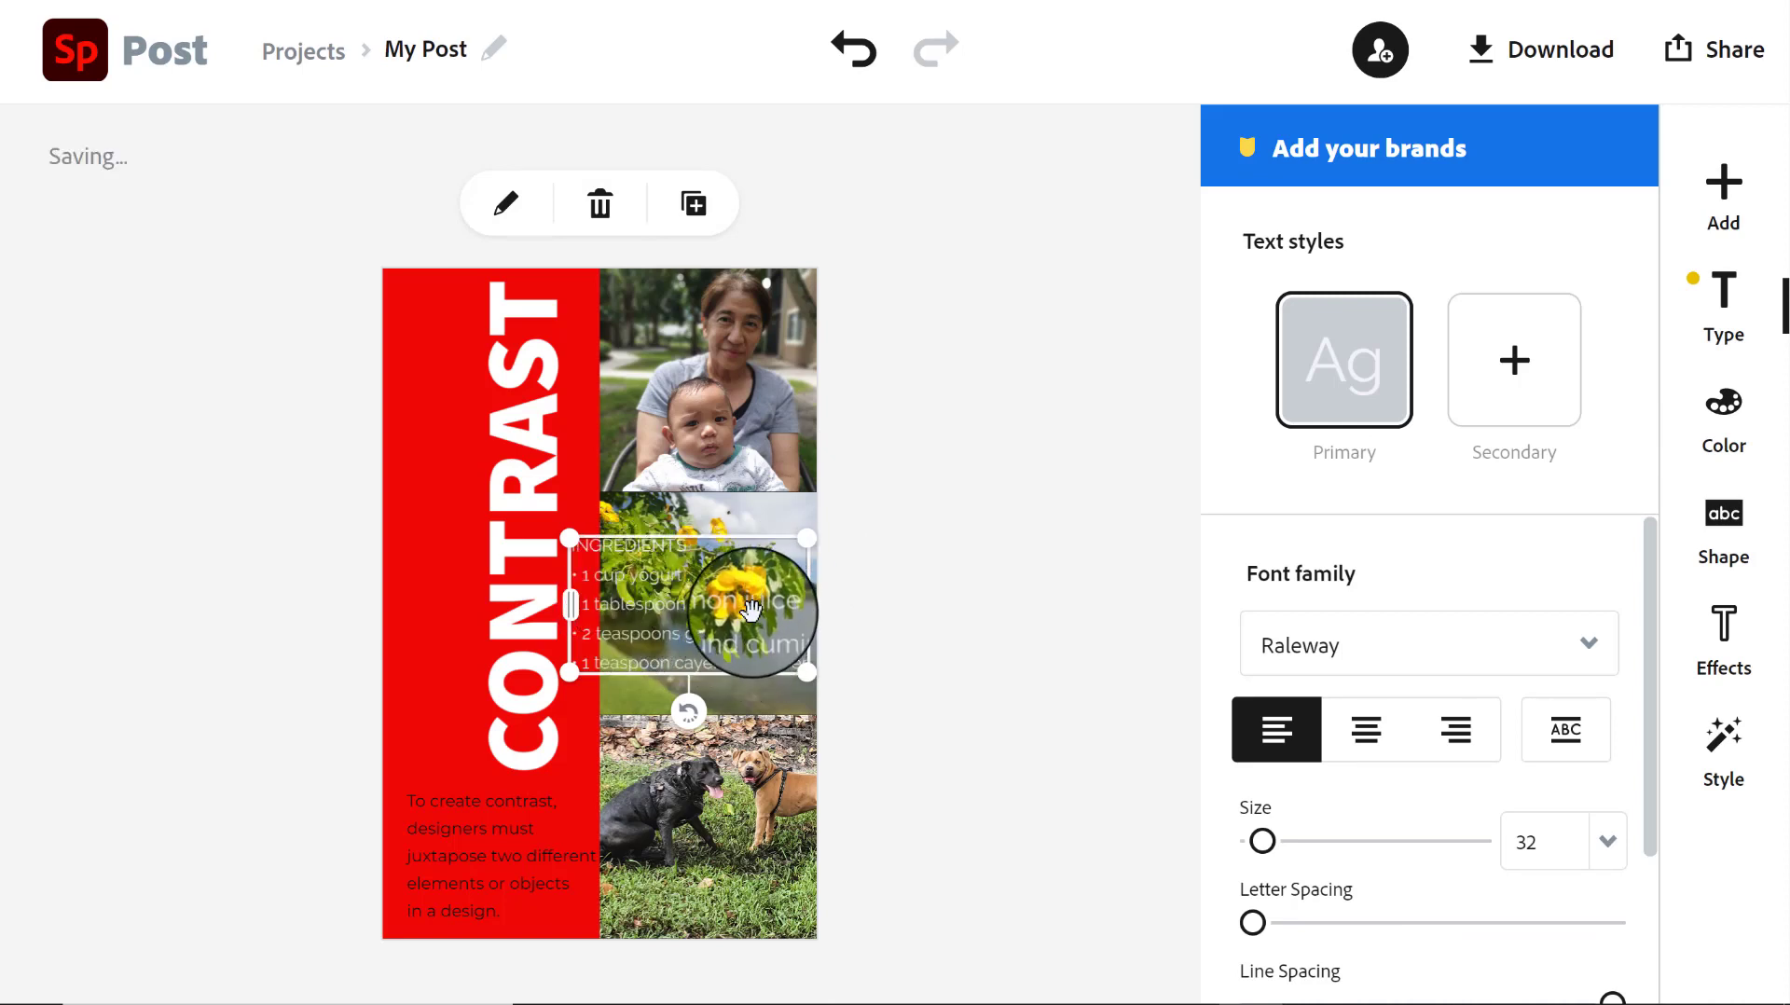
Replace the ingredients text with "Old & Young" and move it to the upper-left corner of the top photo
click(480, 210)
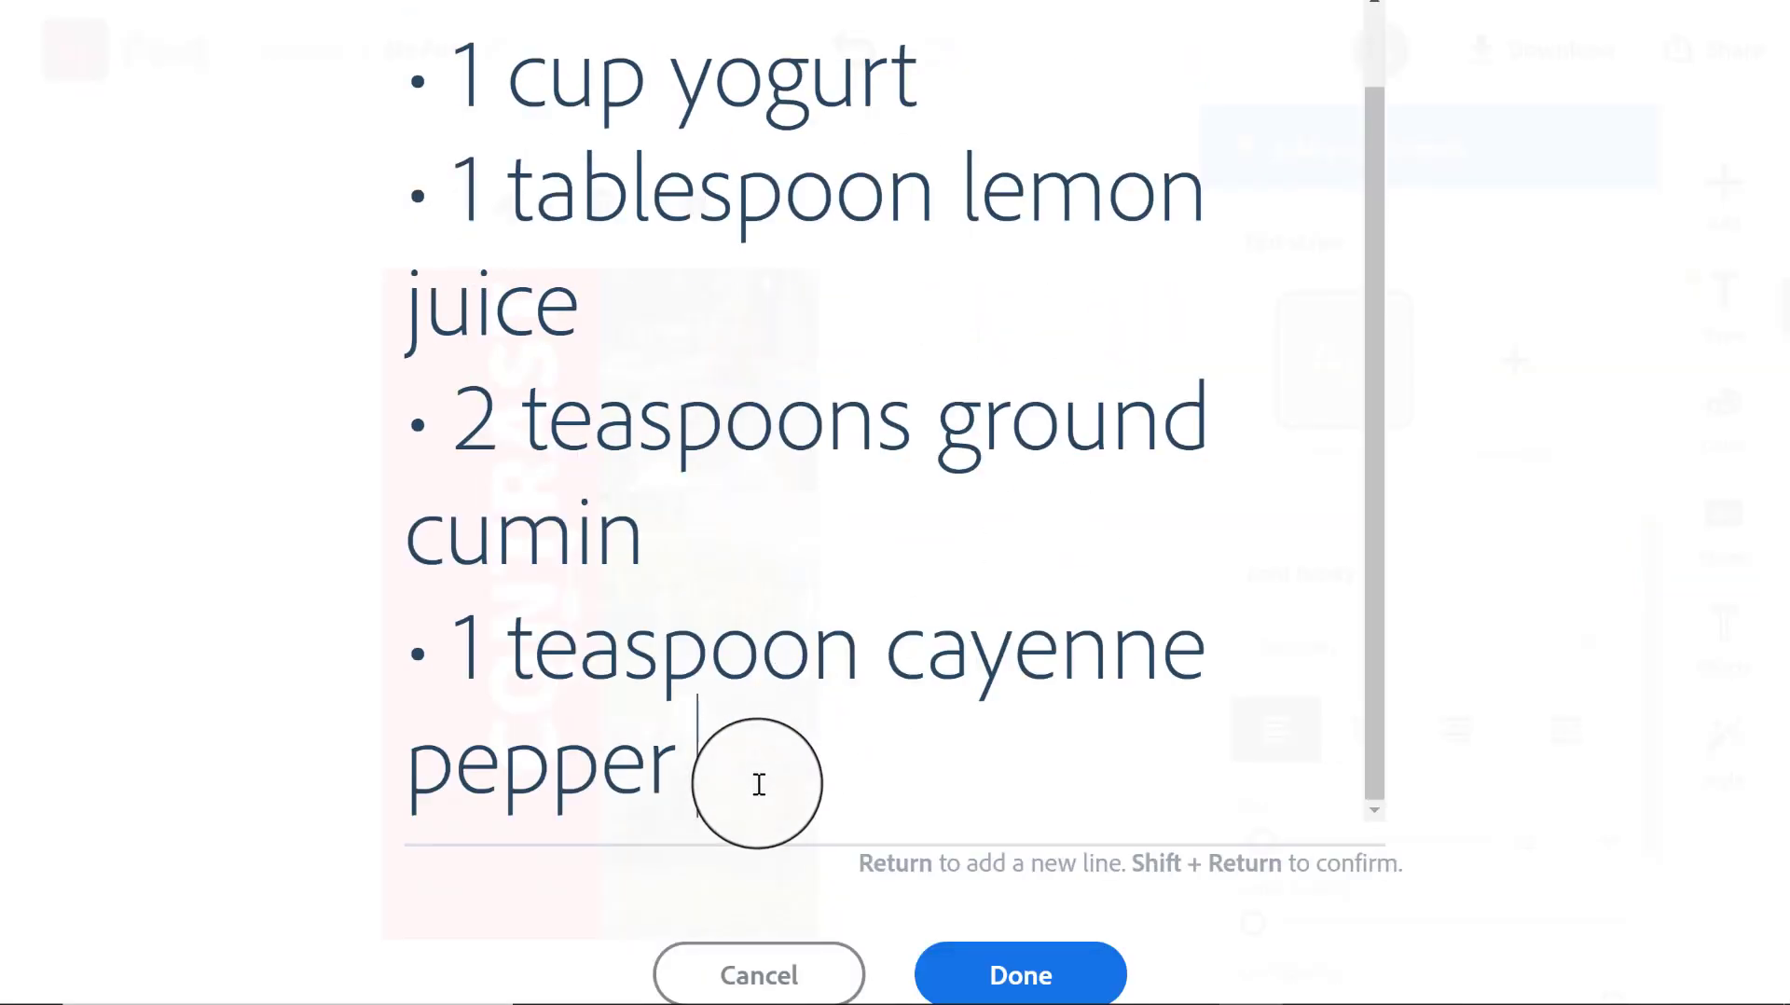
key(ctrl+a)
key(BackSpace)
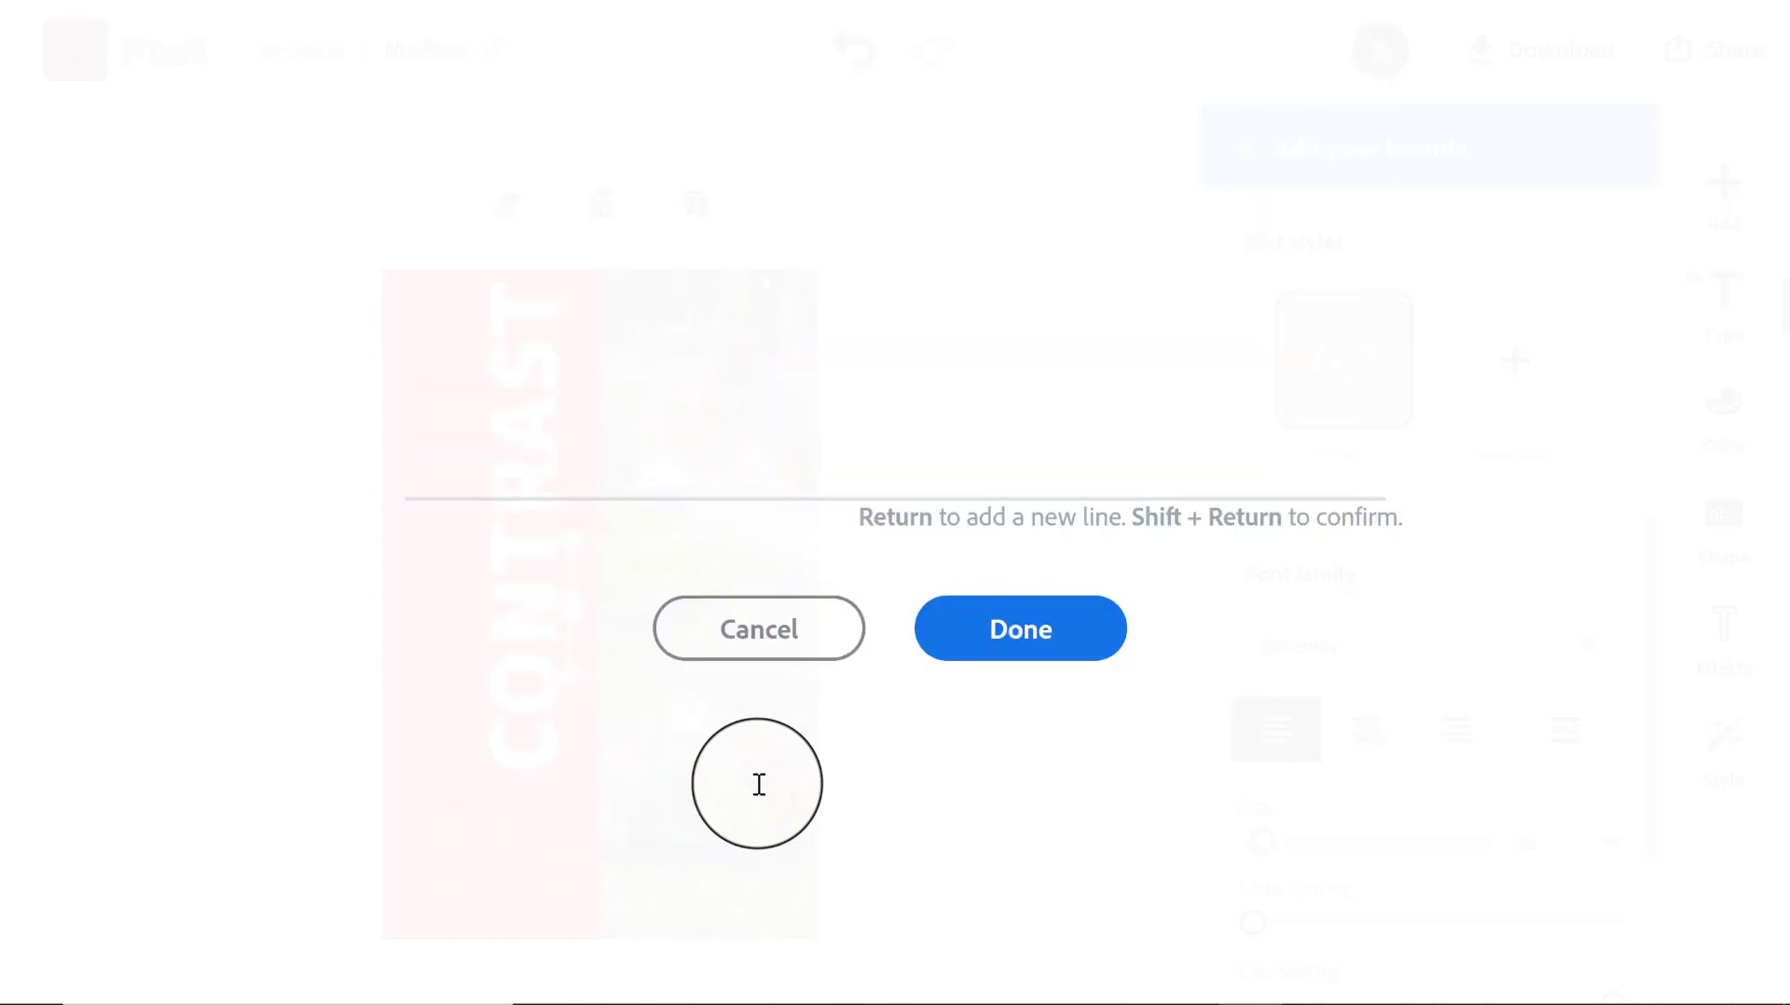
text(Old &)
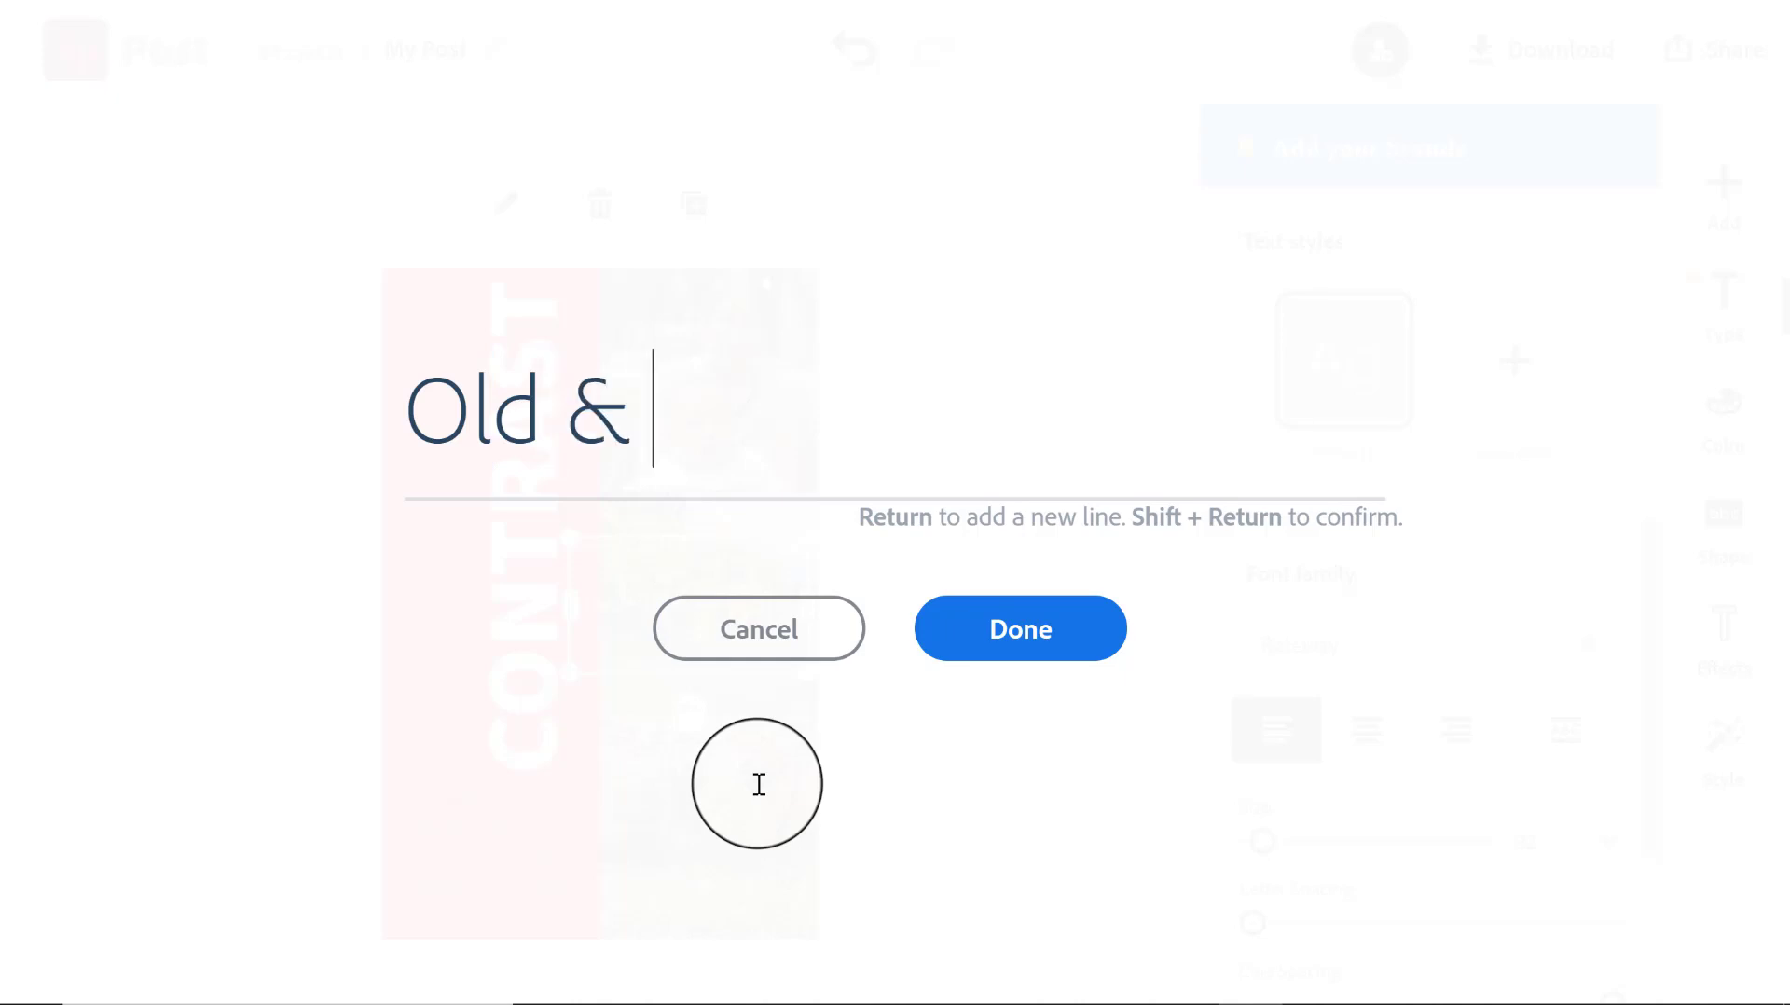
key(BackSpace)
key(BackSpace)
text(u)
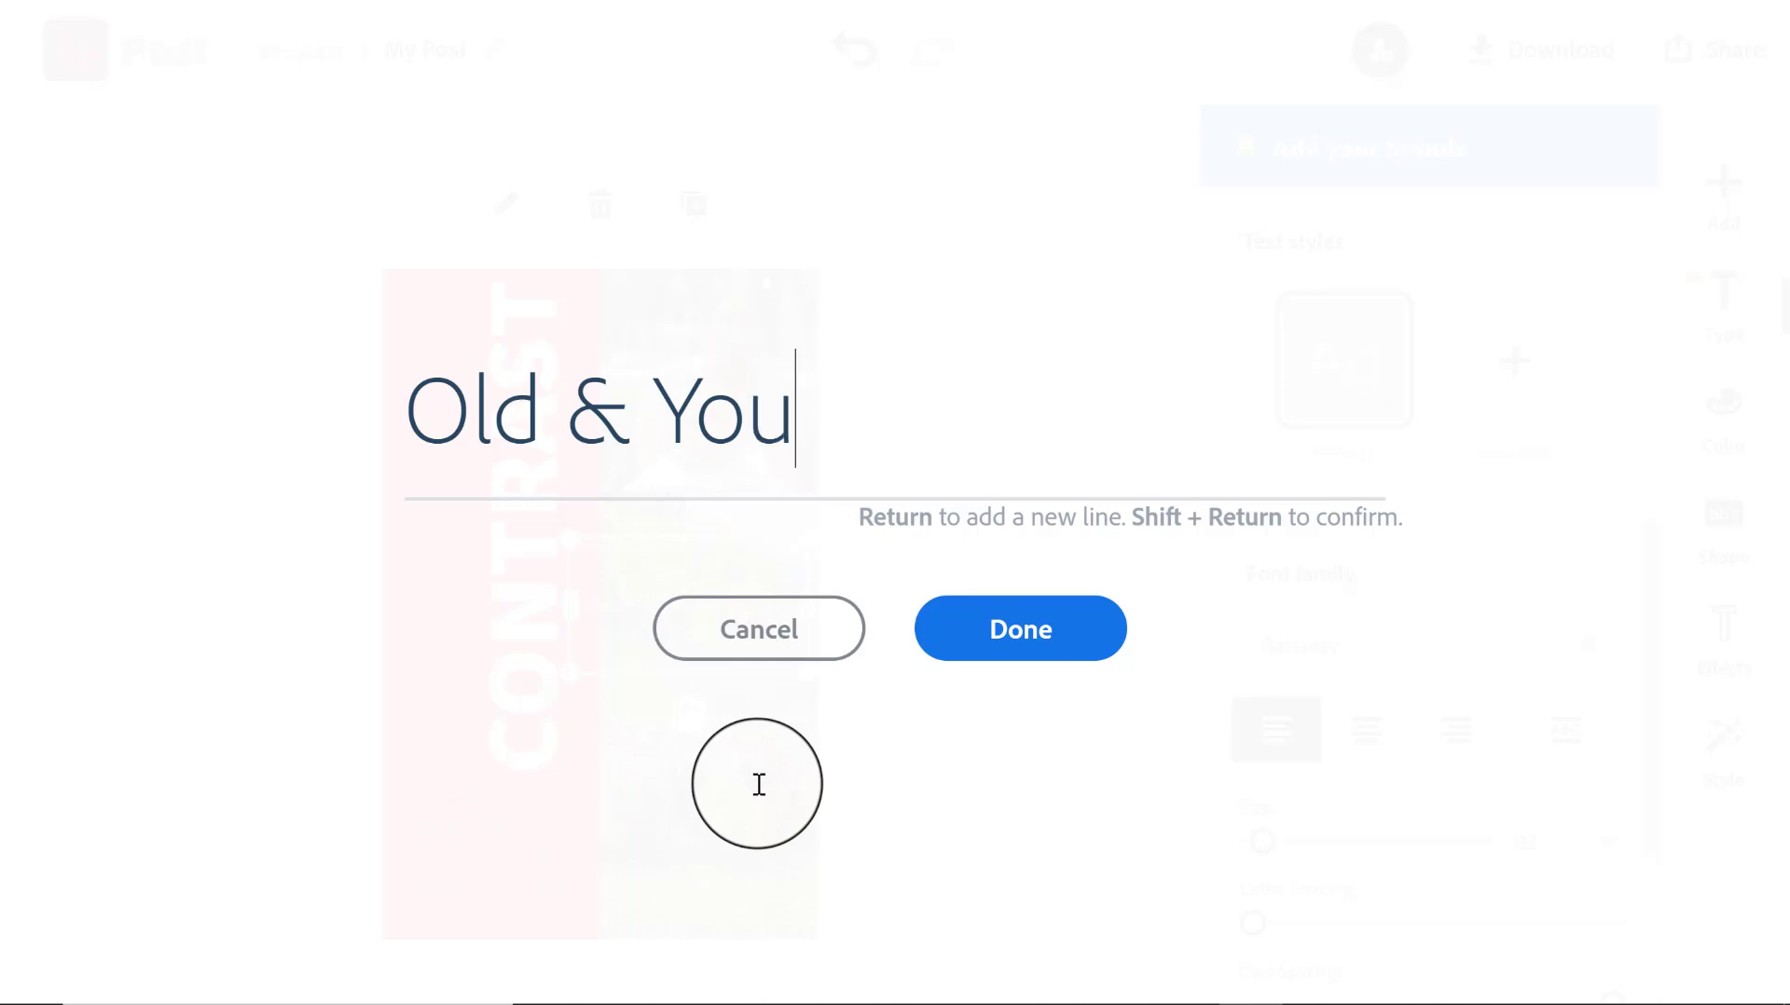
text(ng)
click(1063, 624)
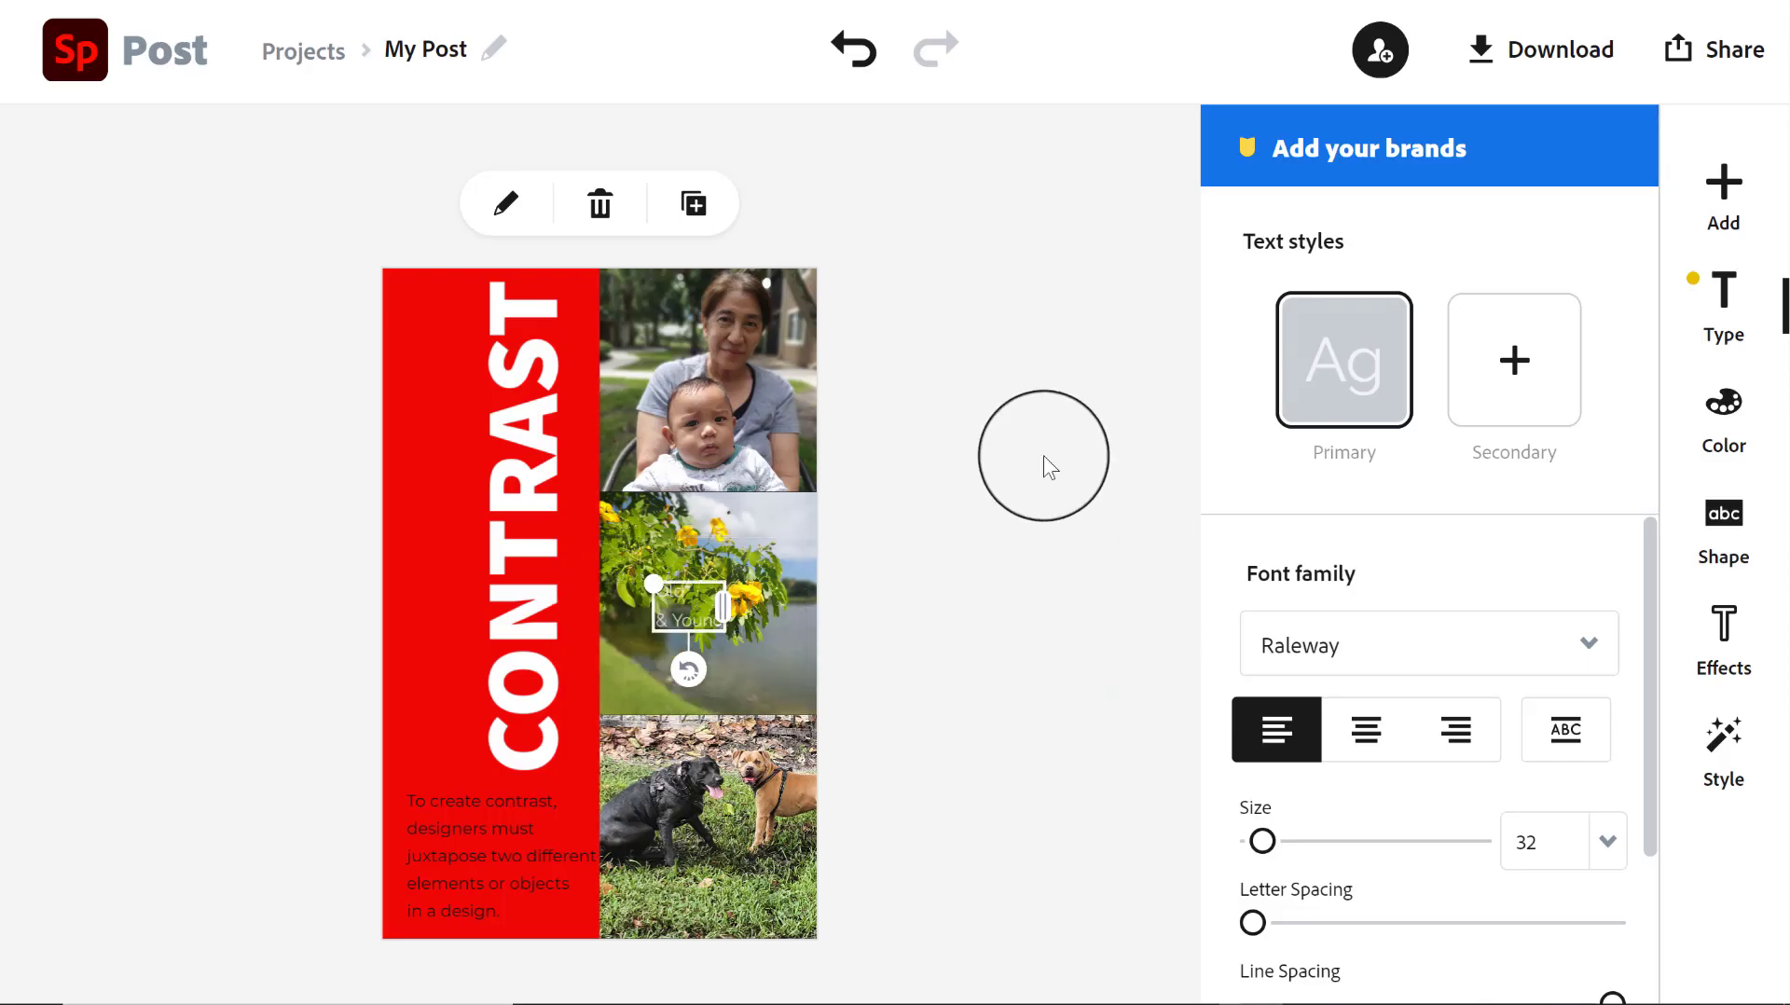
drag(669, 588, 695, 299)
click(929, 472)
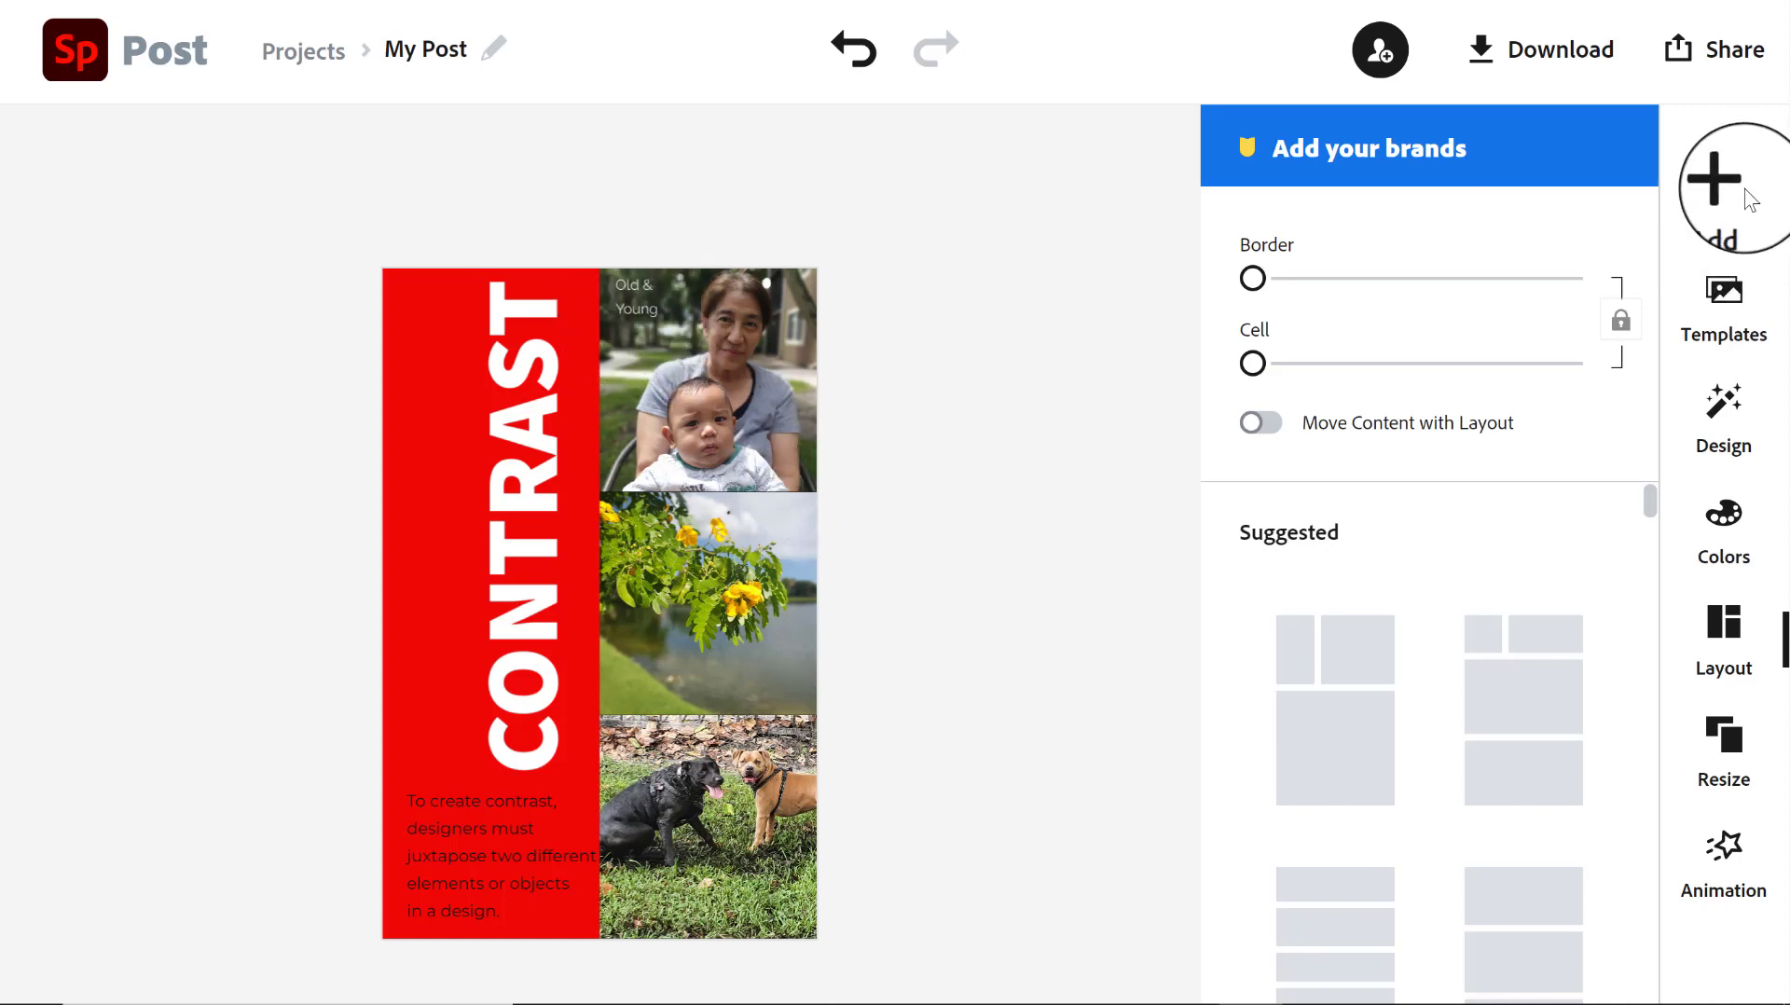
Add the caption "Saturated vs. Pastel" and place it in the lower-right corner of the flower photo
click(1734, 213)
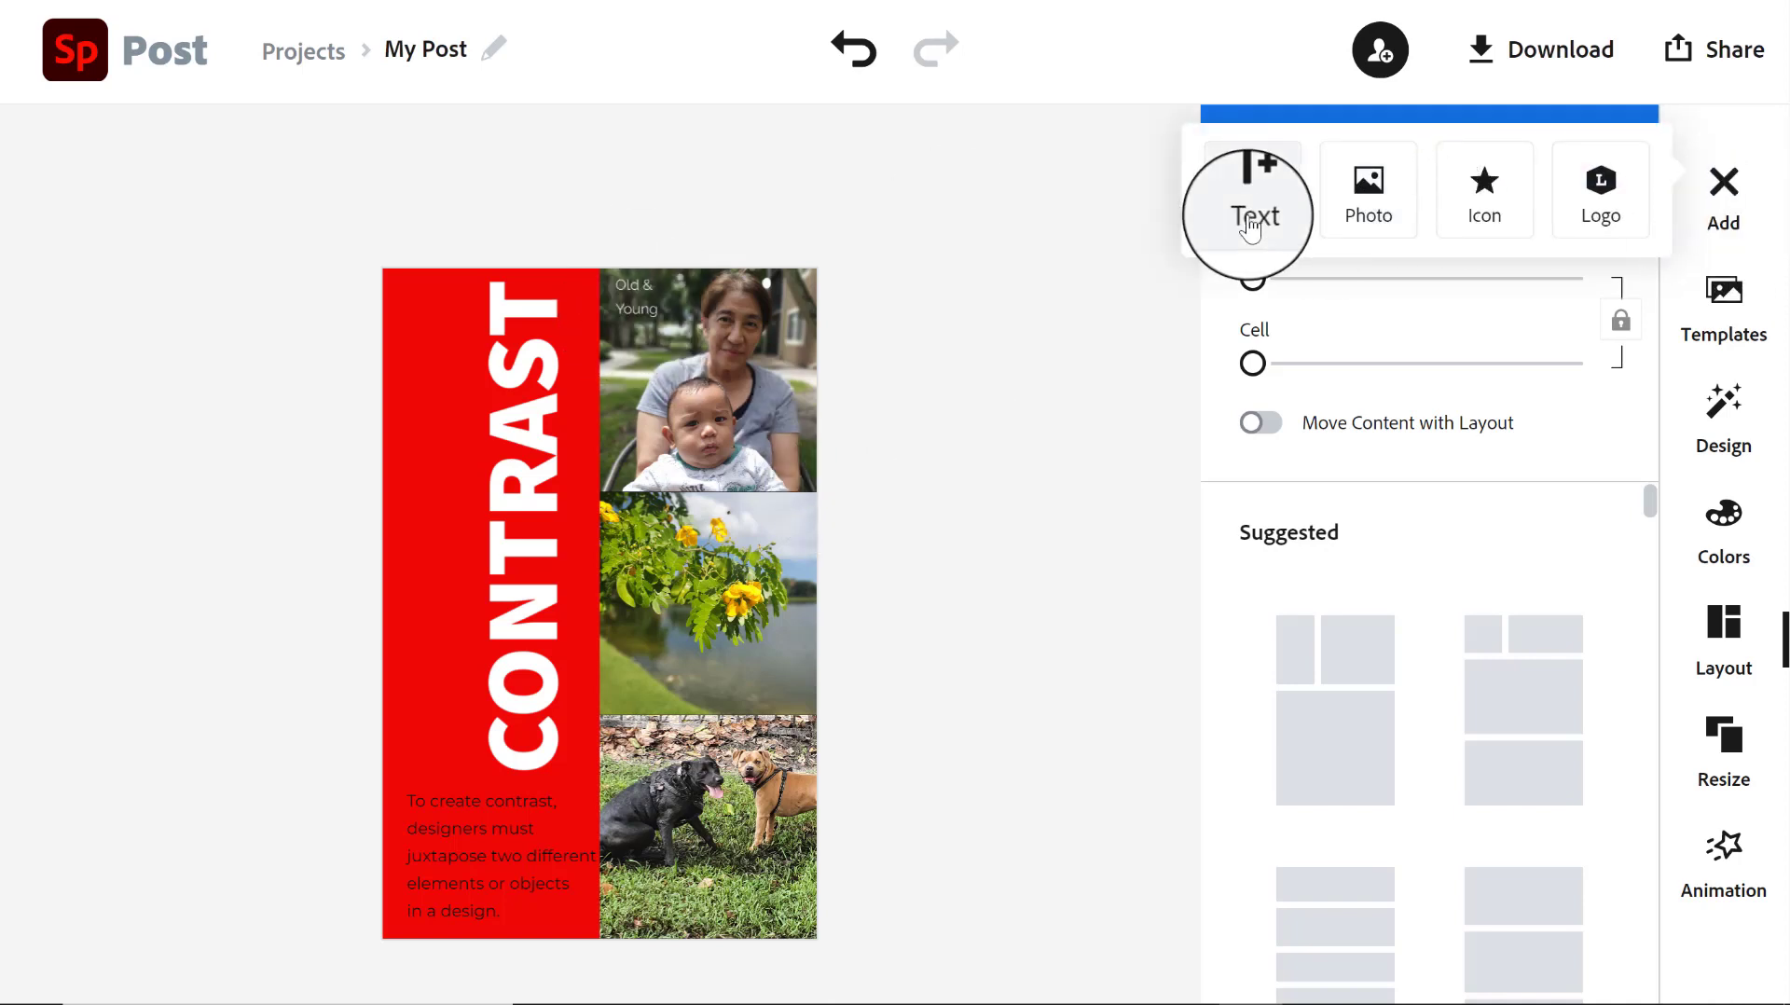
click(1250, 223)
drag(1650, 429, 1642, 630)
drag(1401, 554, 791, 530)
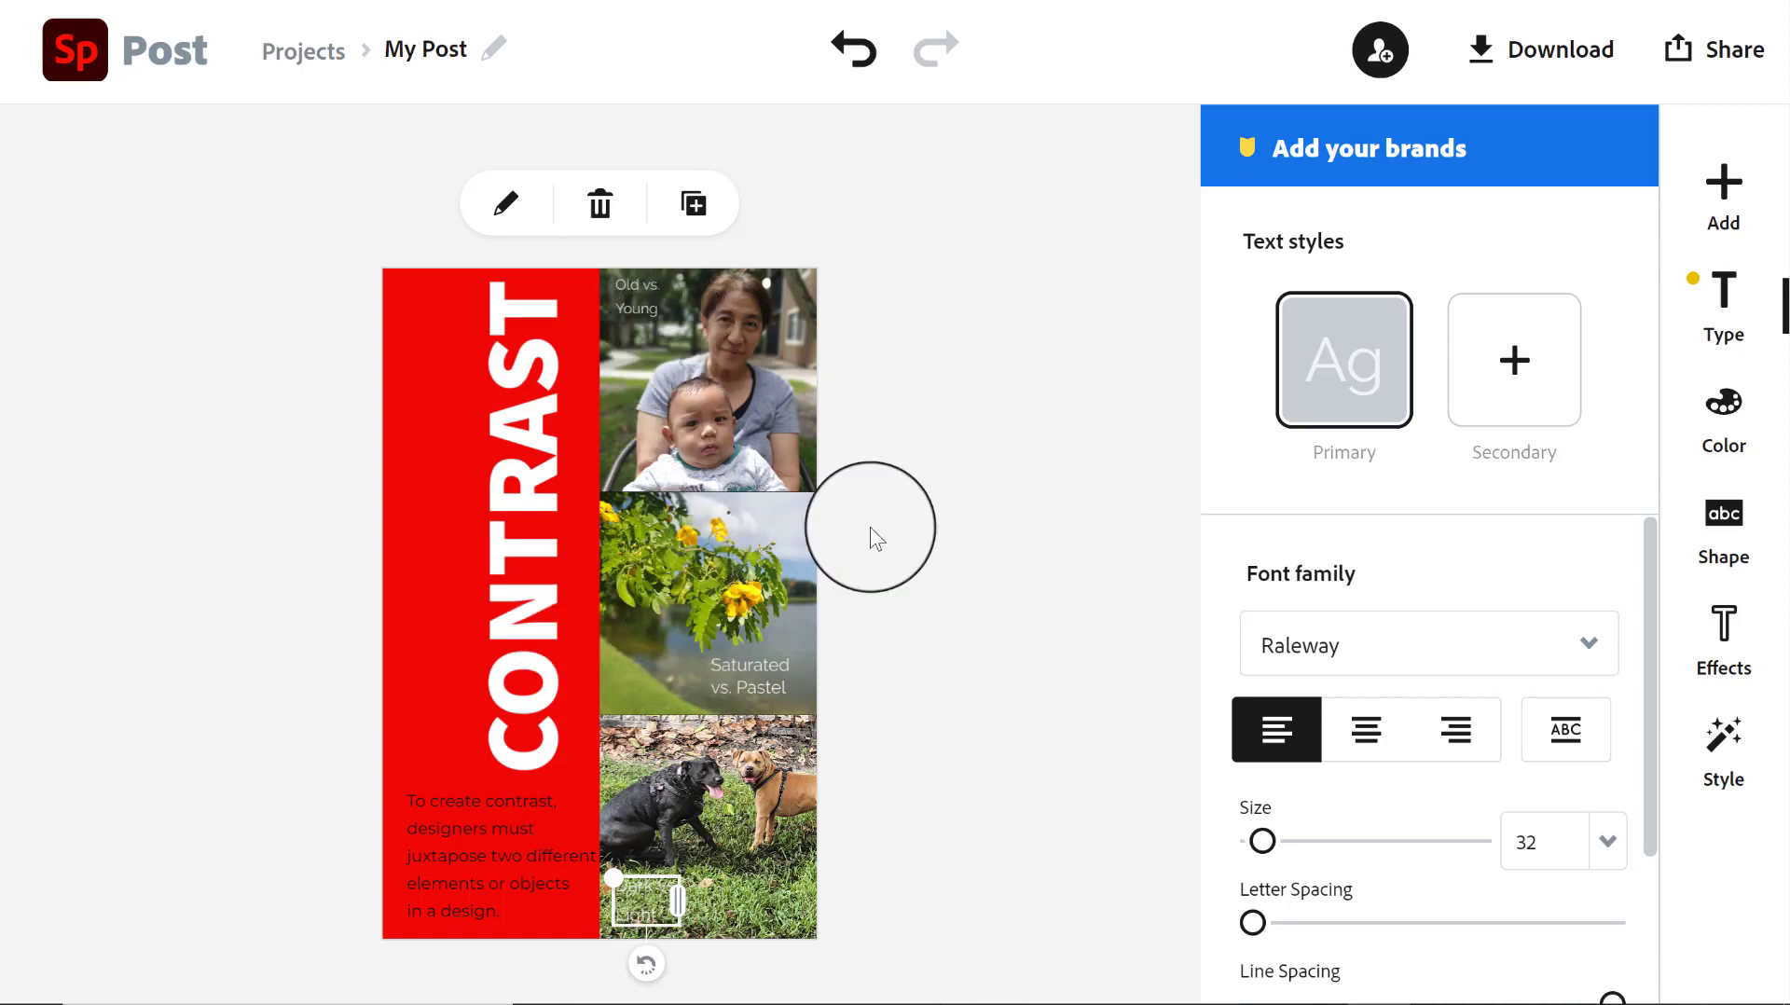
click(760, 685)
mouse_move(760, 685)
mouse_down()
mouse_move(771, 658)
mouse_move(785, 701)
mouse_move(778, 668)
mouse_up()
click(862, 753)
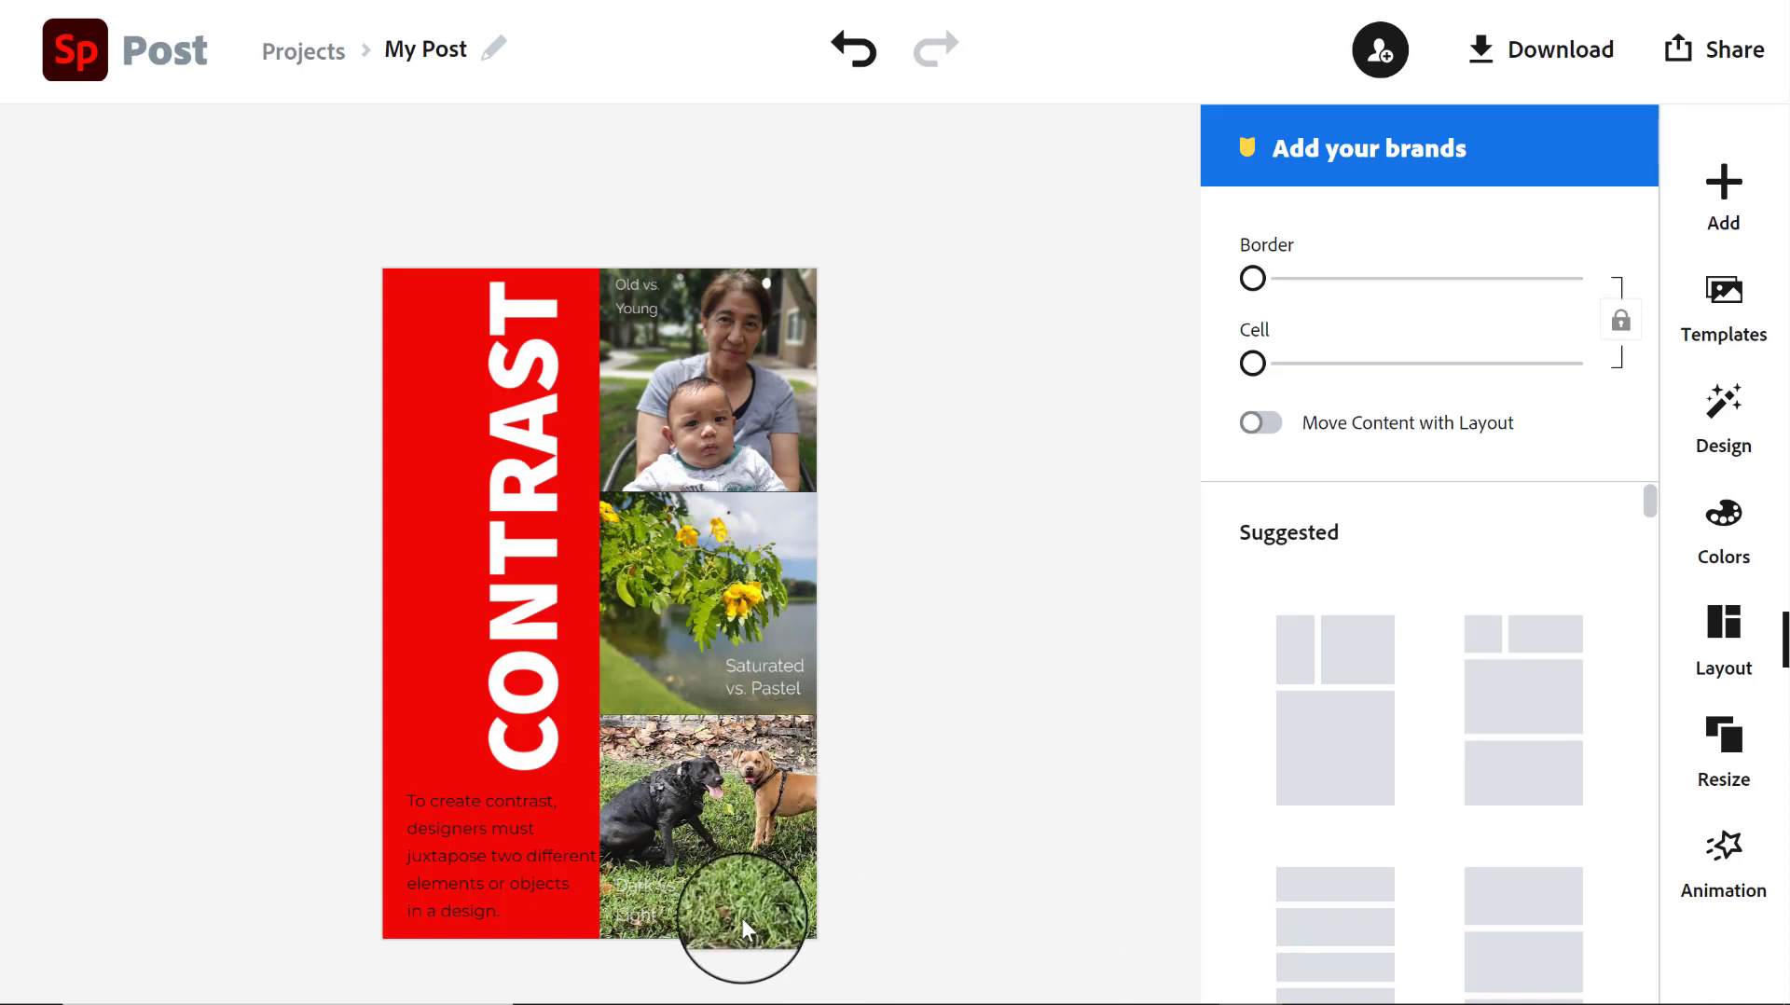
Move the "Dark vs. Light" caption off the dog photo onto the lower-right corner of the red panel and nudge it up
click(622, 899)
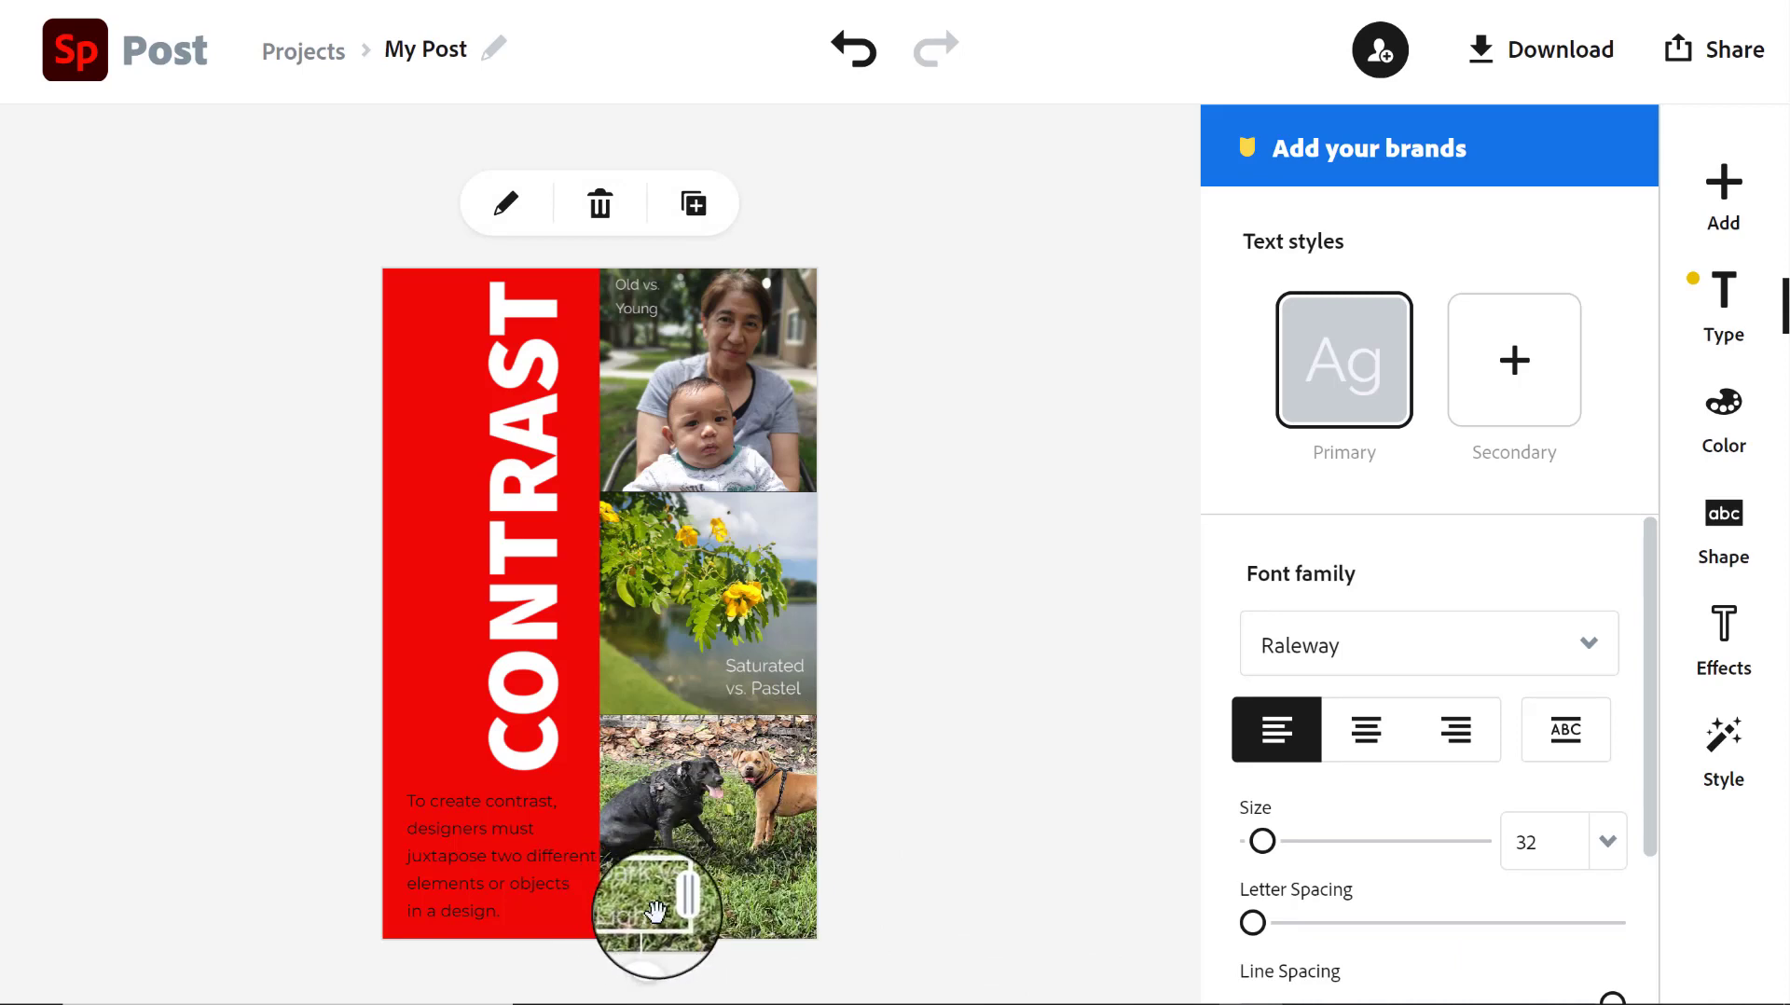
drag(657, 912, 580, 904)
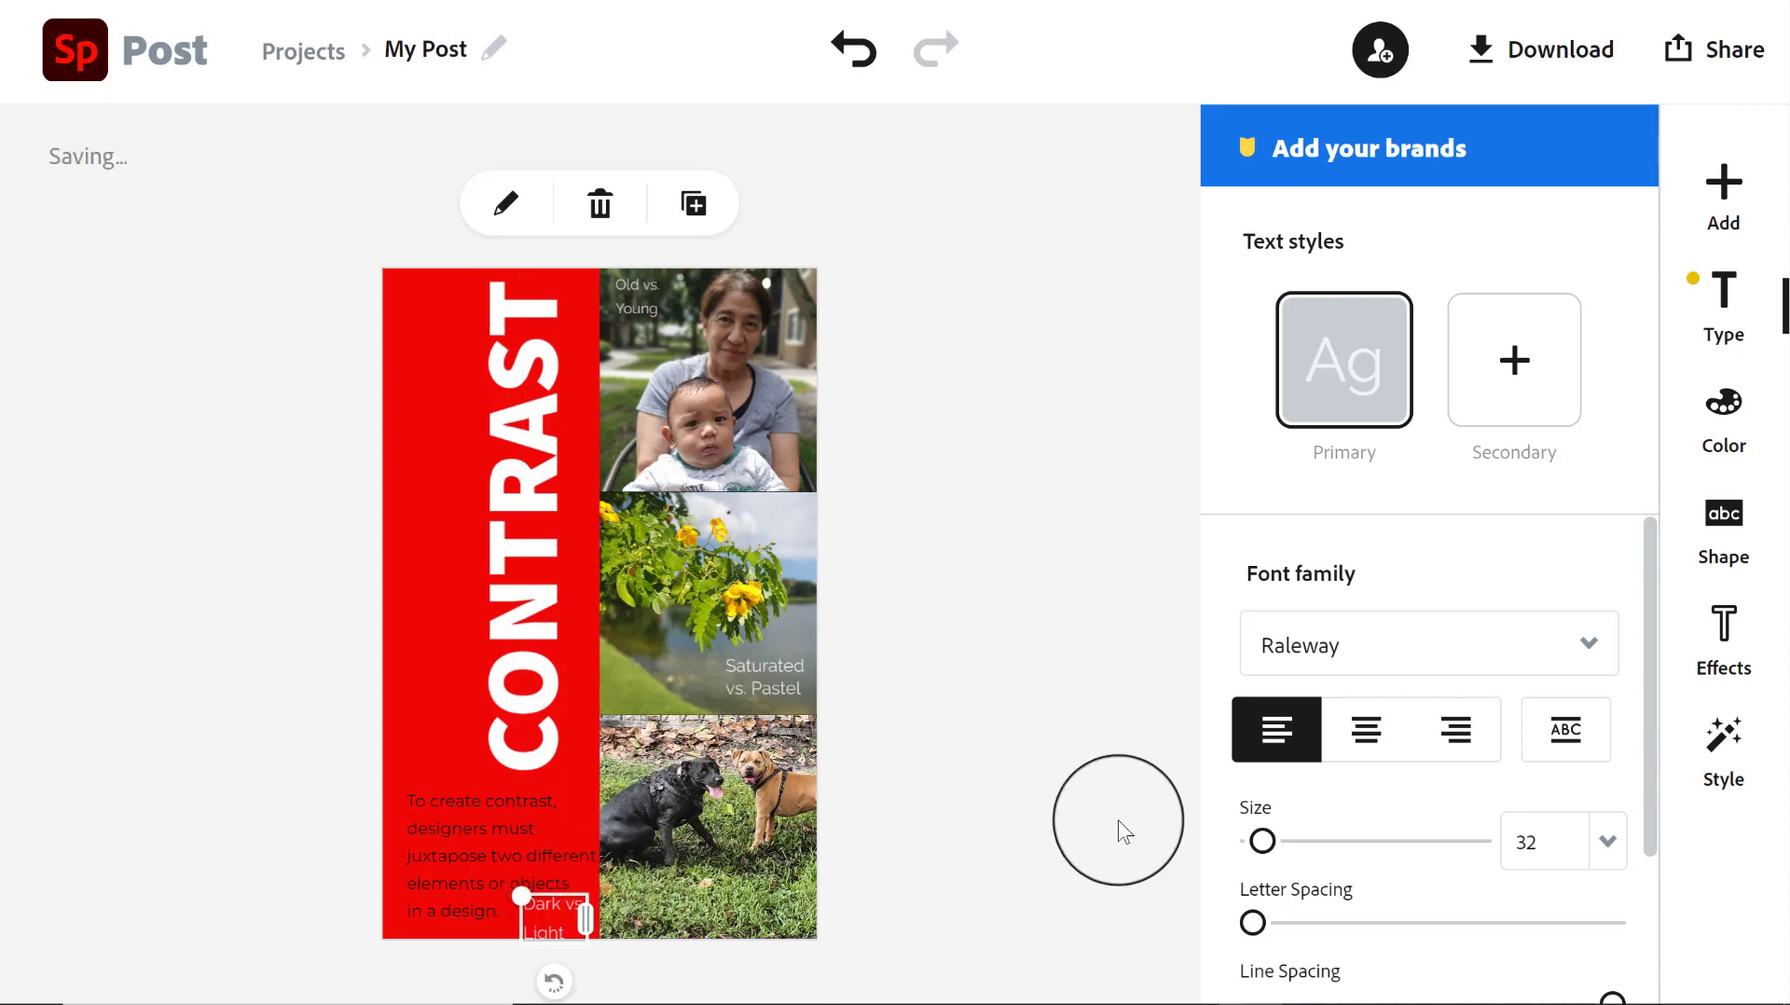
key(Up)
key(Up)
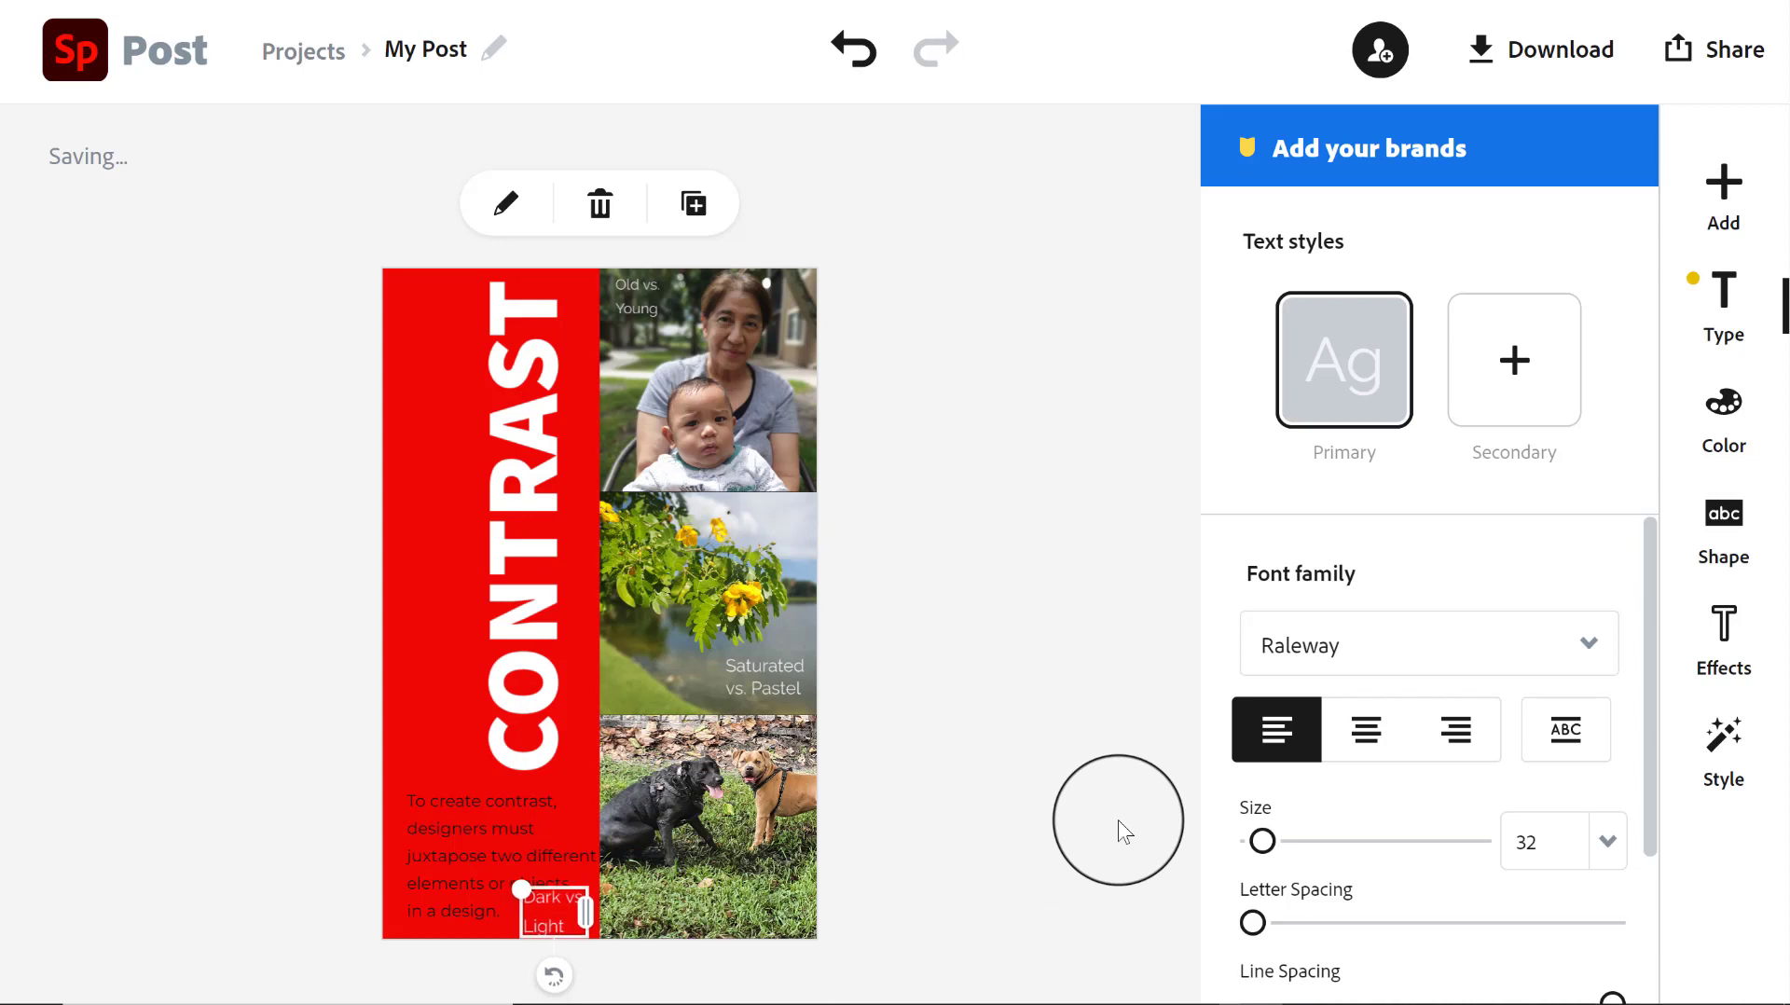
key(Up)
key(Up)
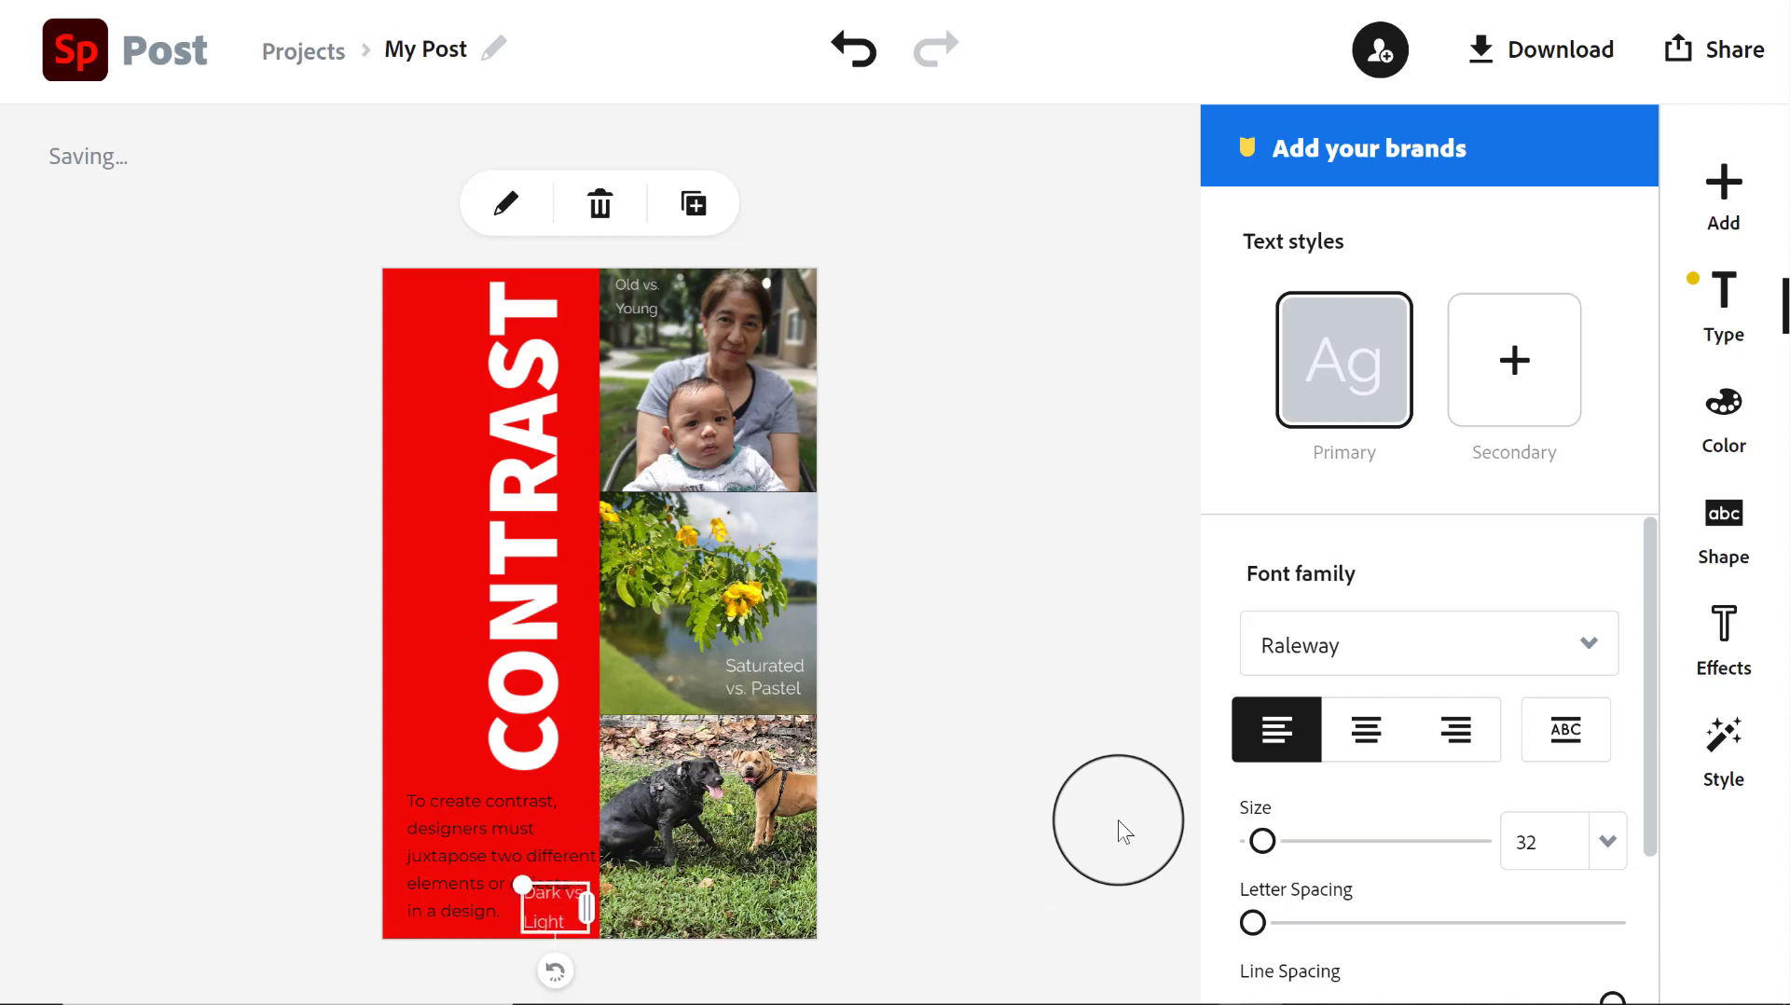
click(928, 831)
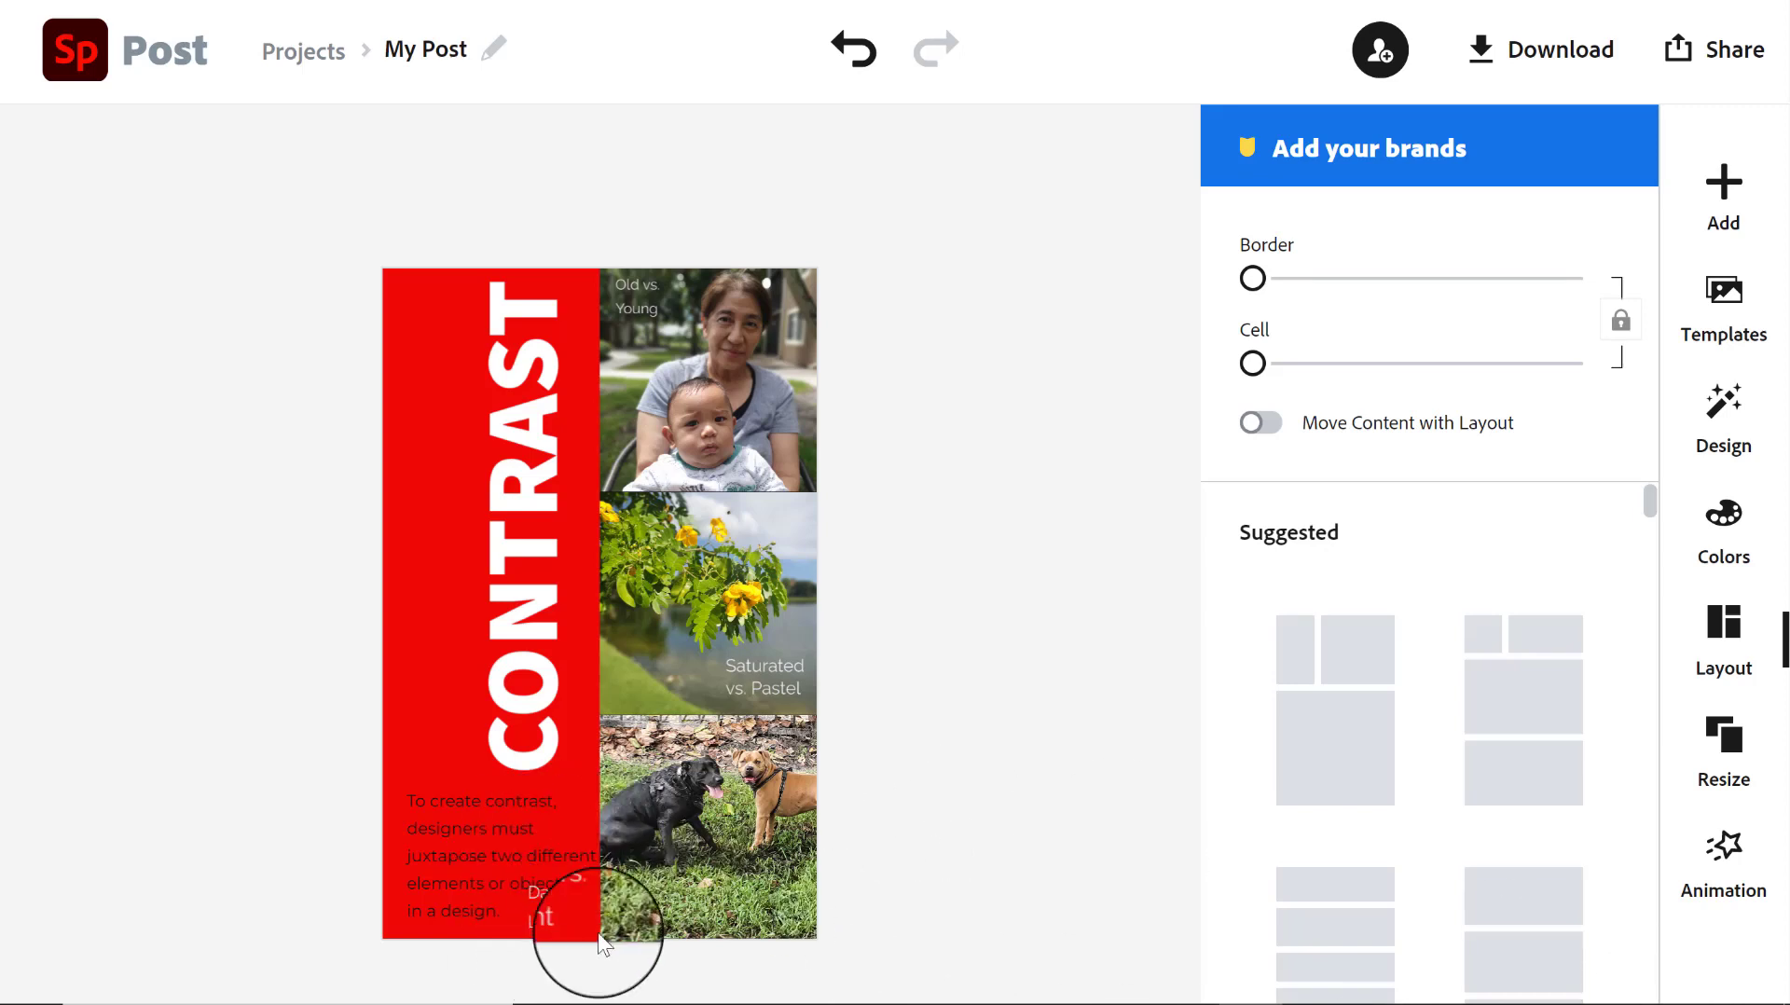
Reduce the CONTRAST title to size 168 and shift it slightly upward on the red panel
click(455, 833)
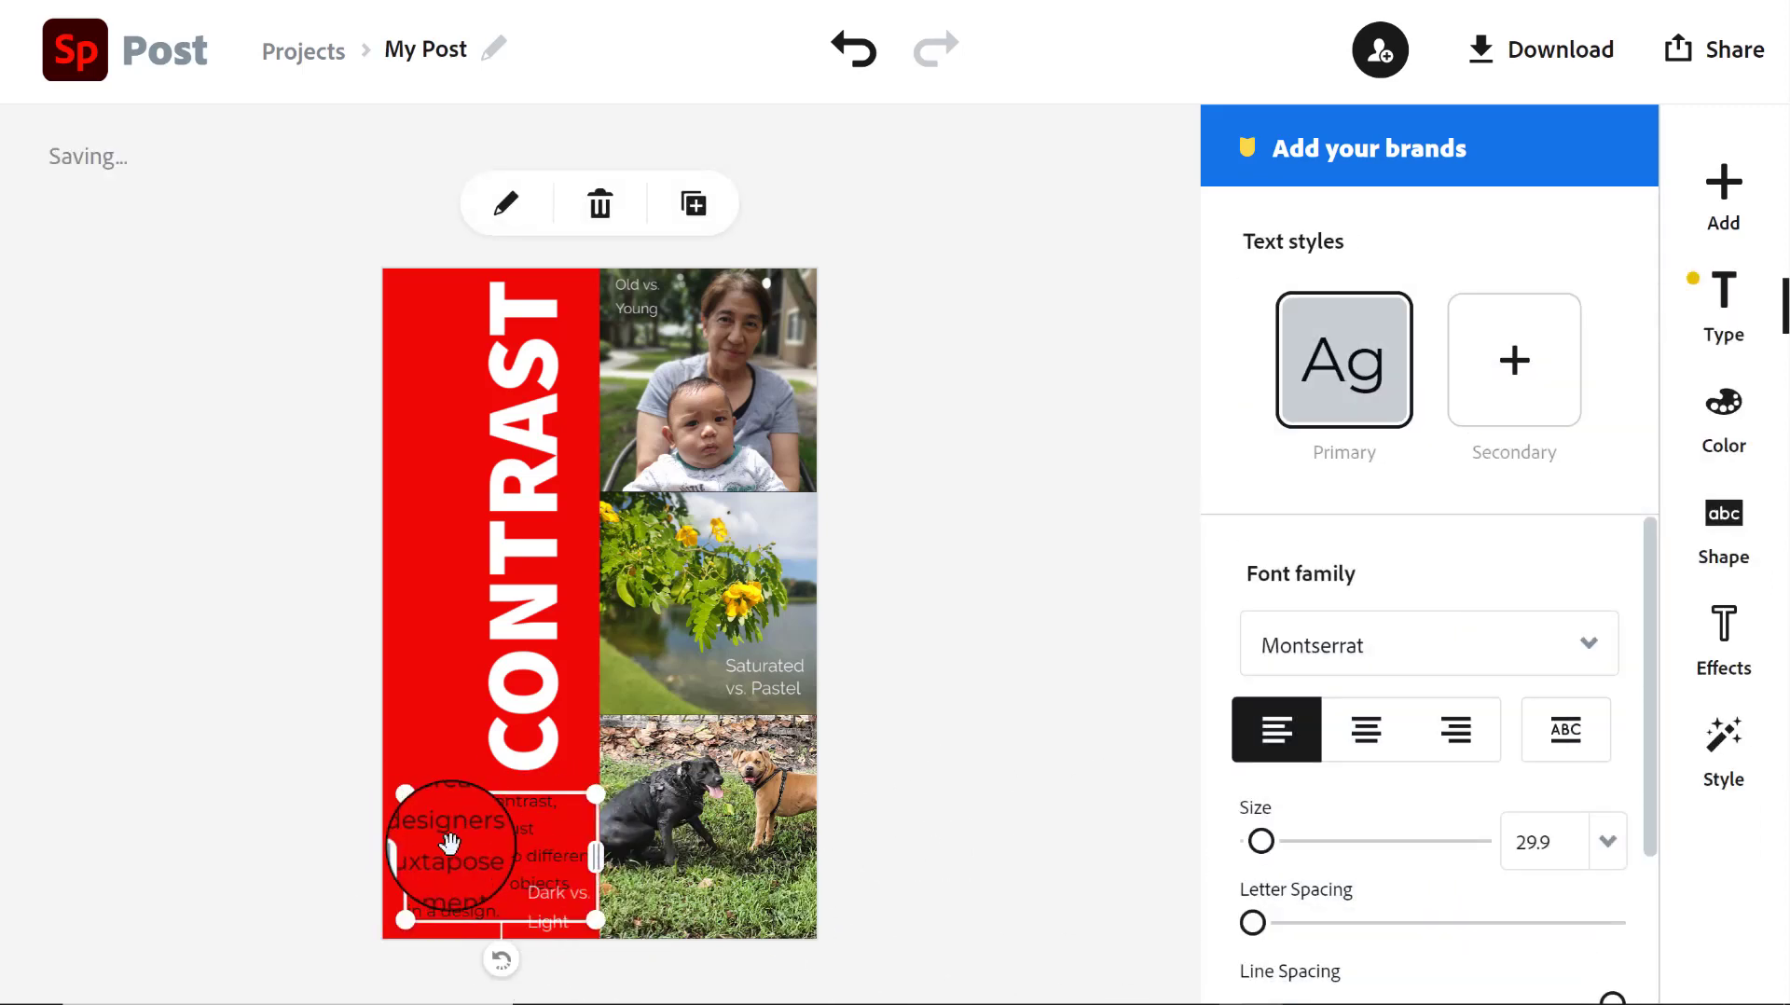
click(543, 566)
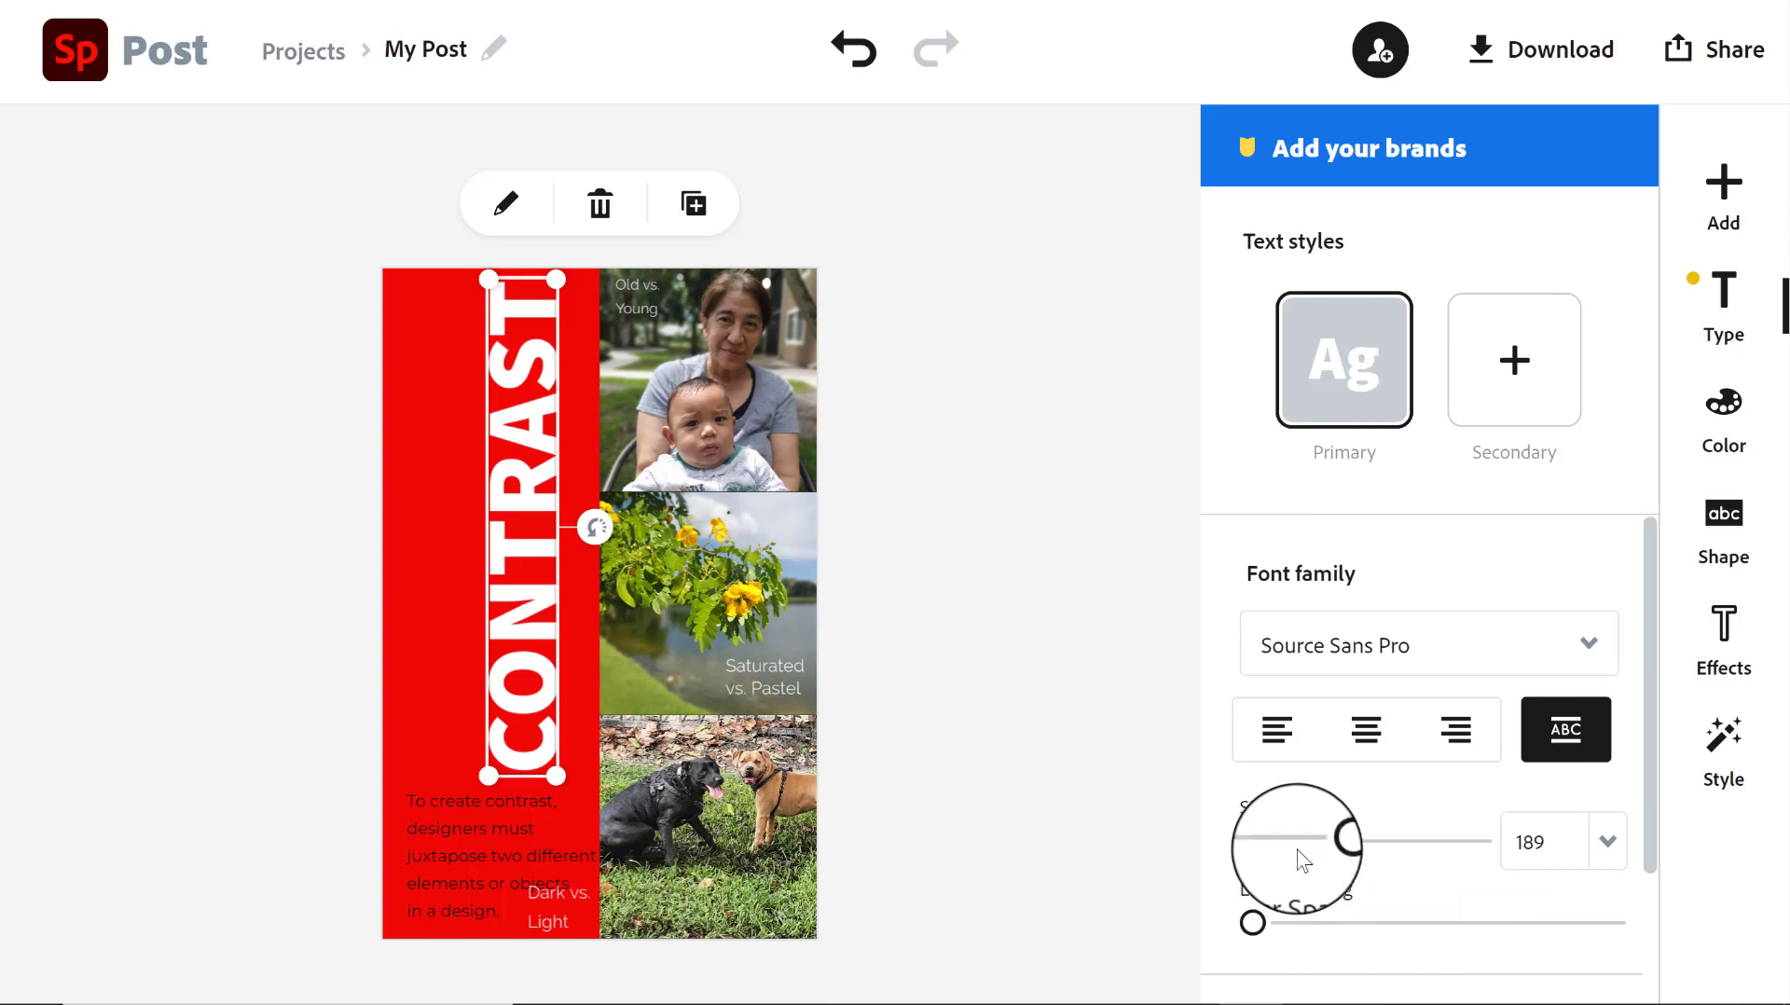
drag(1334, 846, 1327, 844)
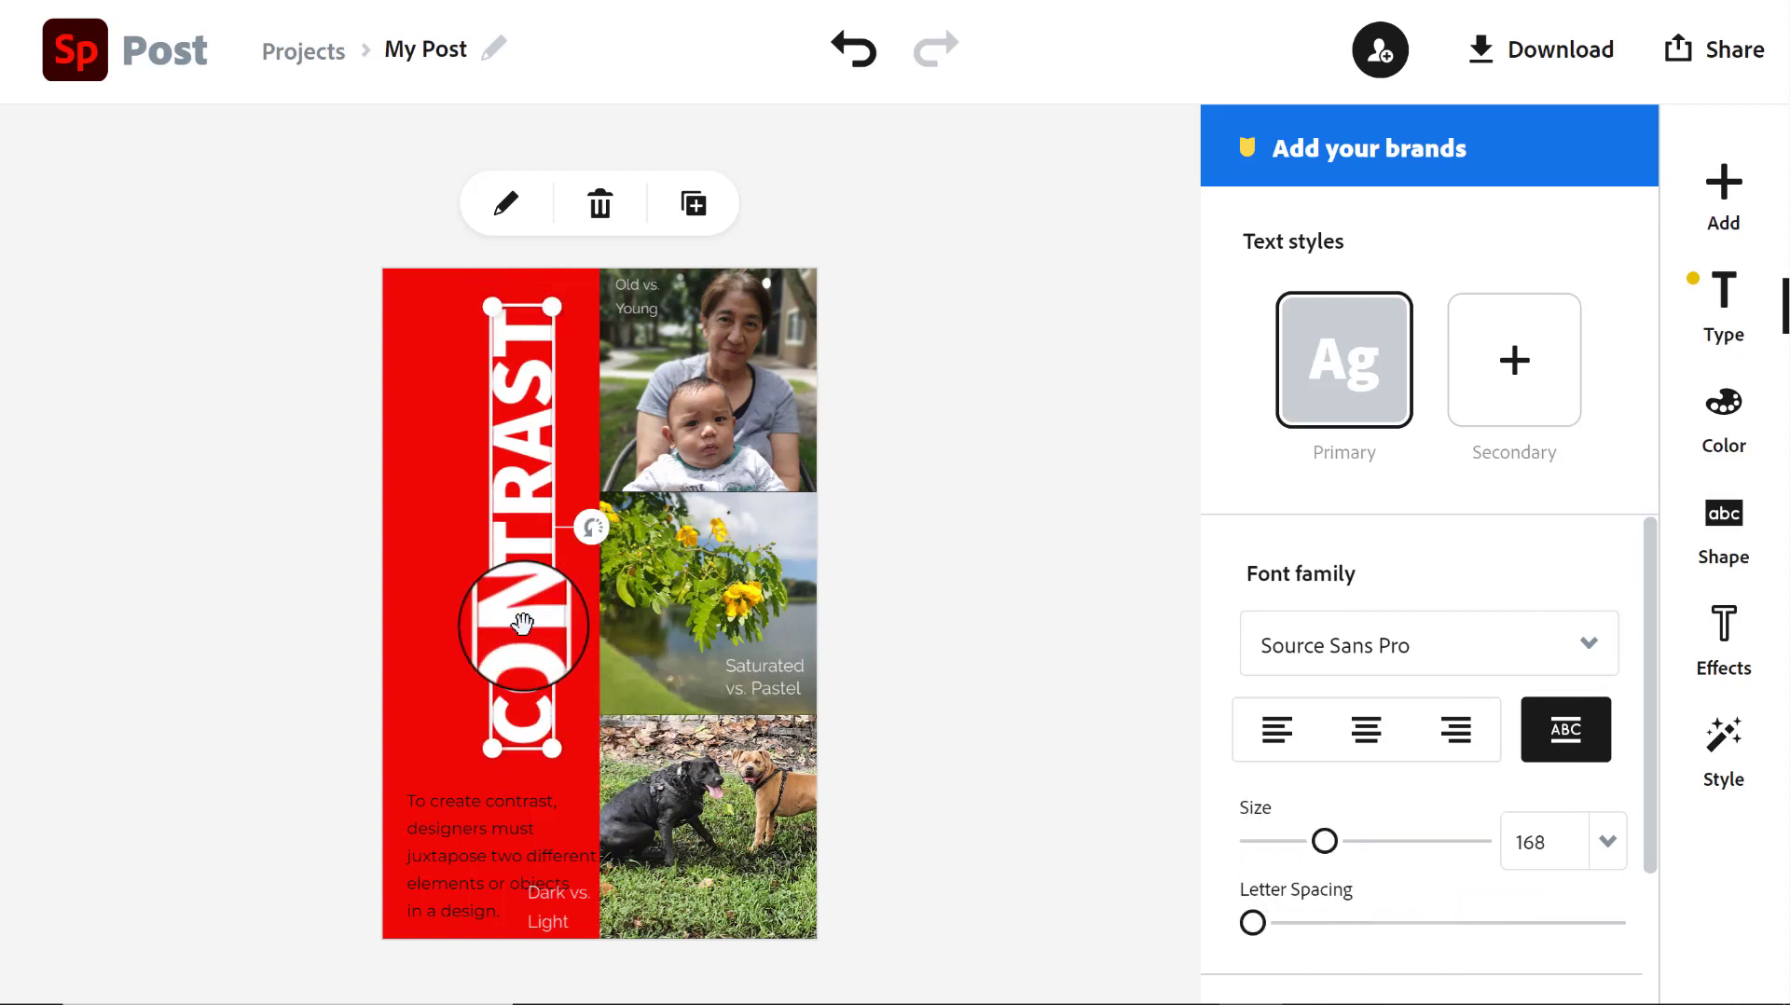
drag(525, 607, 523, 617)
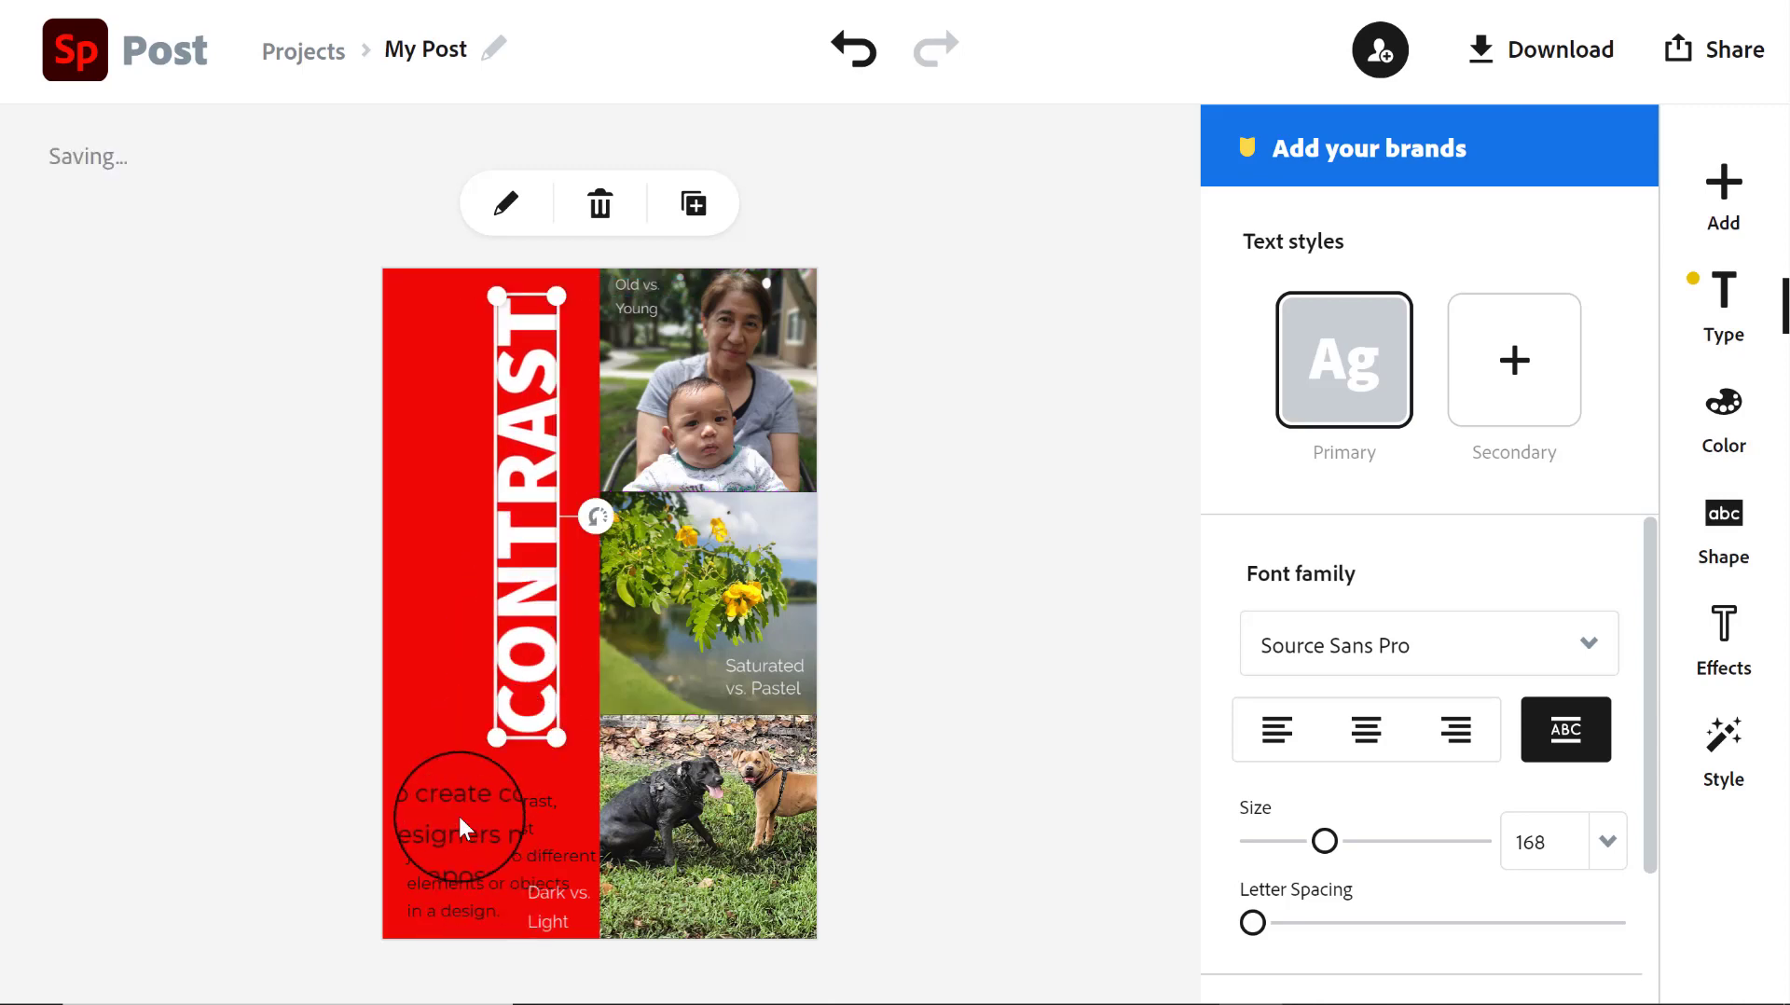
Set the body text size to 28 and move the paragraph up, closer to the title
click(415, 844)
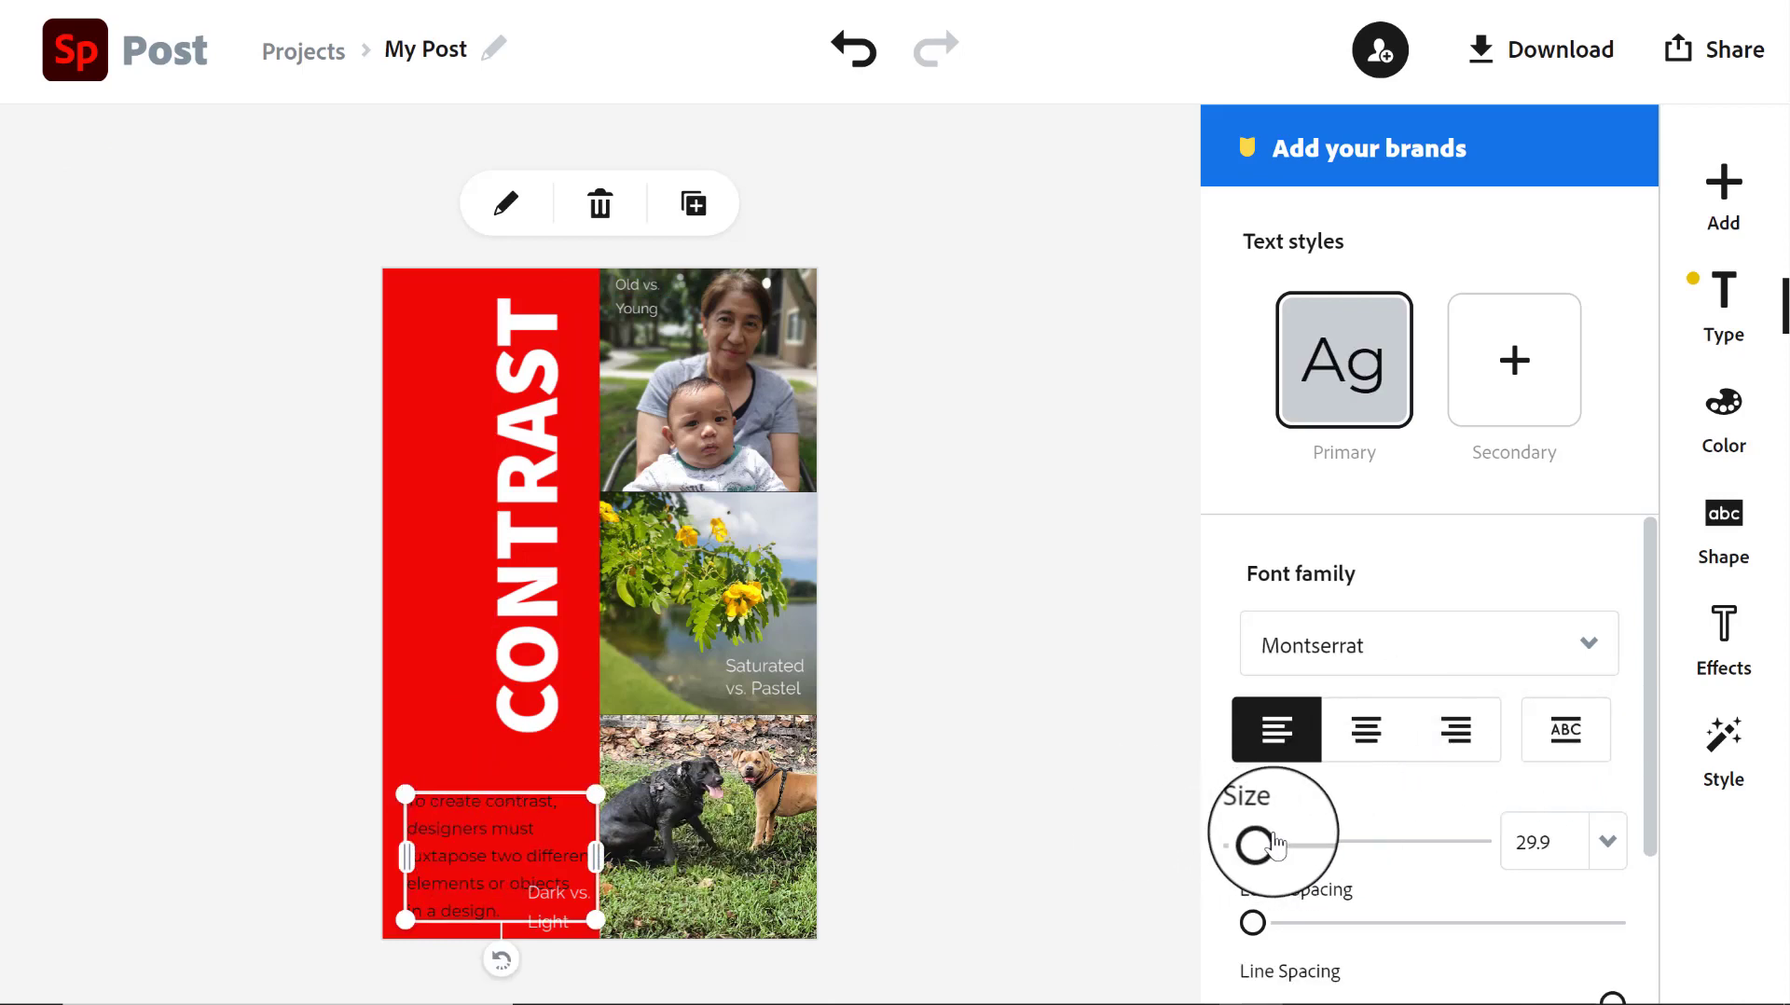
drag(1267, 838, 1252, 843)
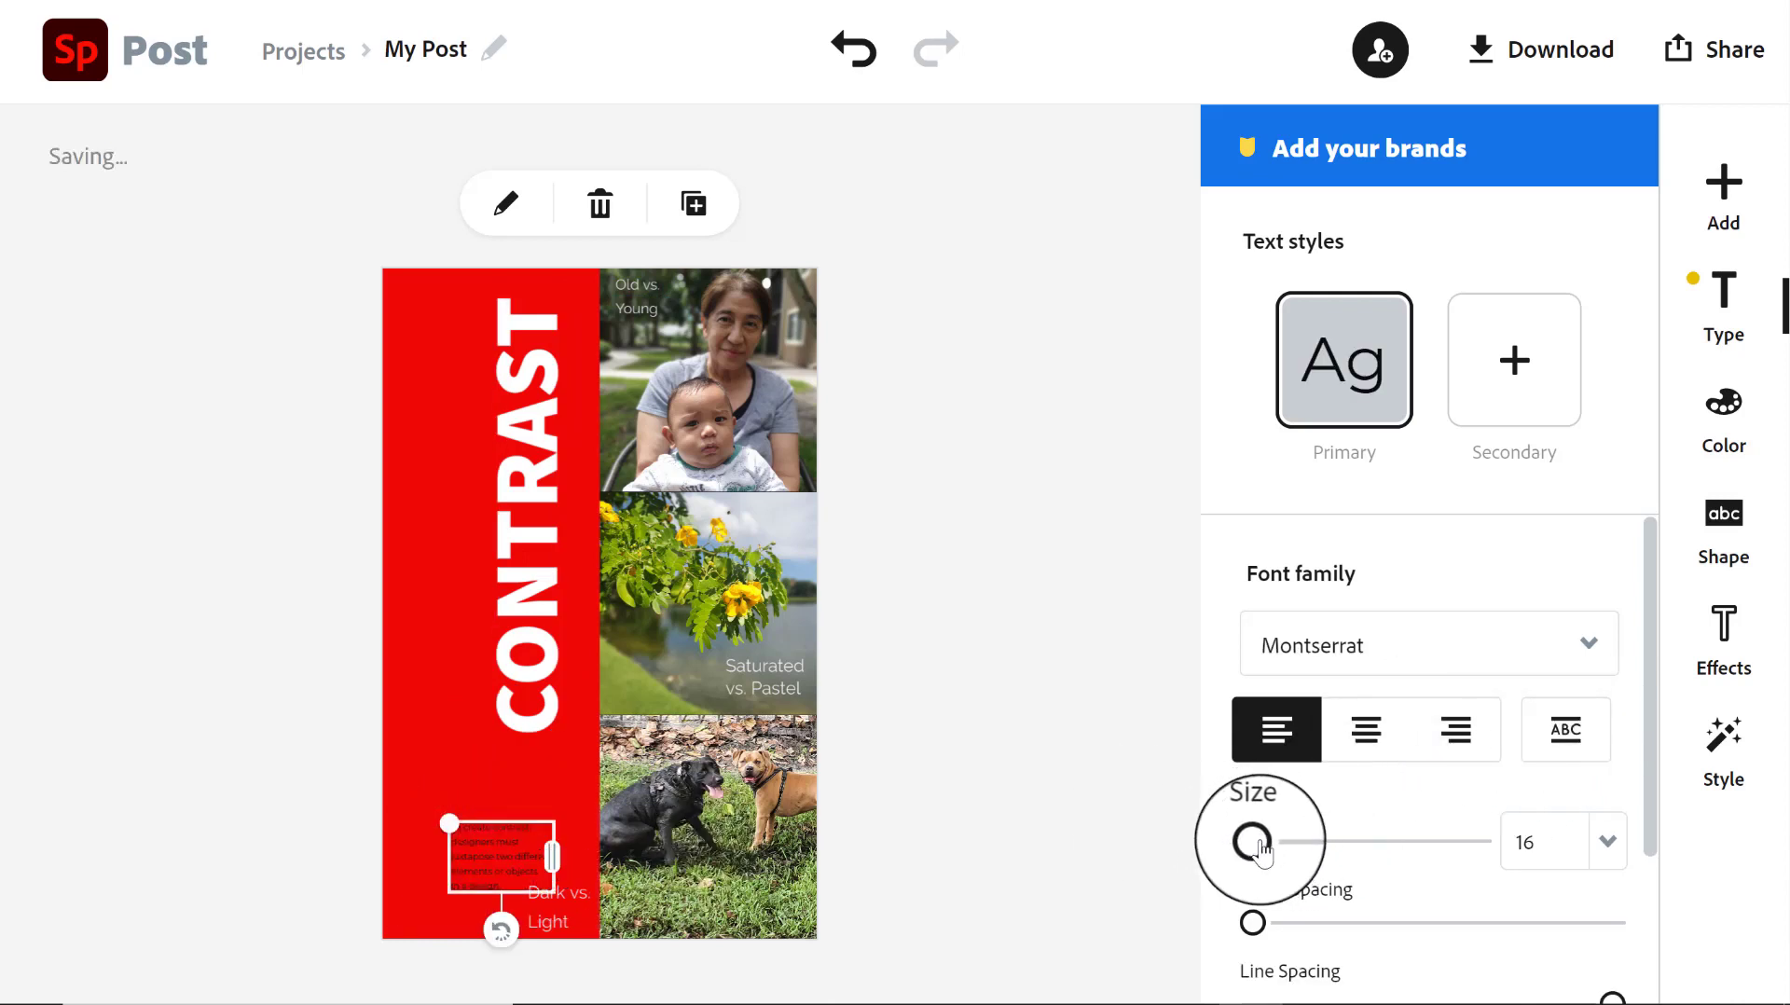
click(1550, 853)
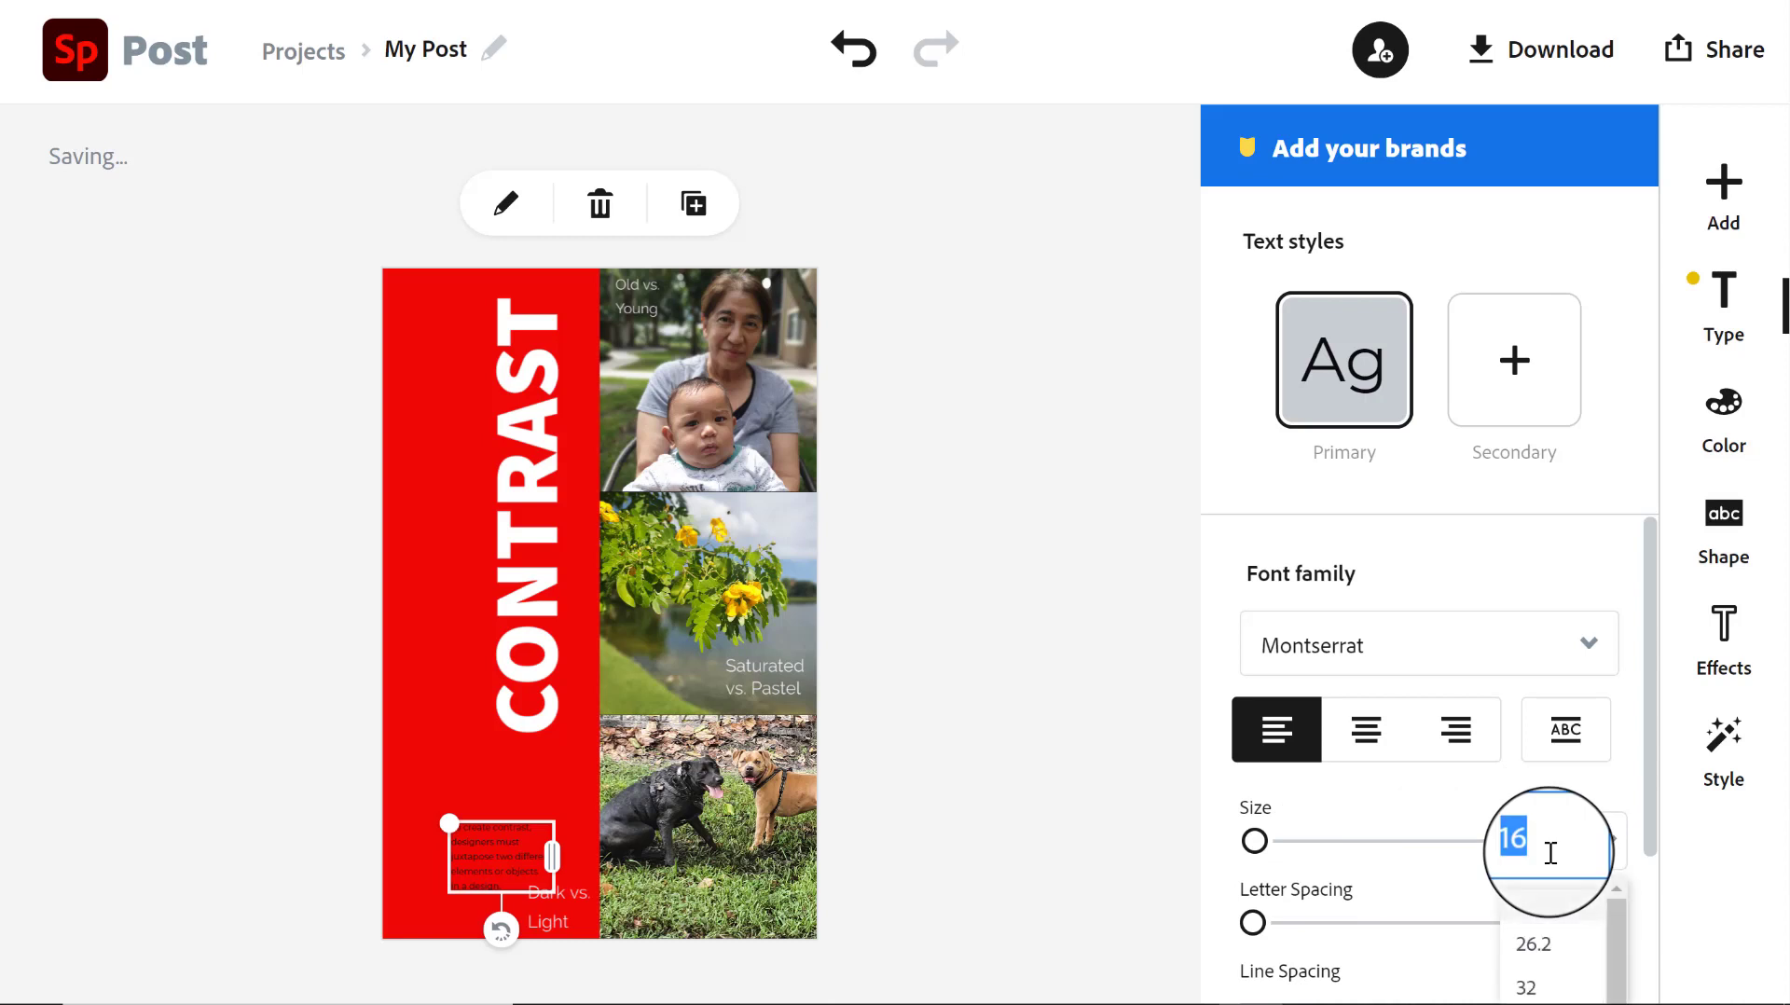
text(28)
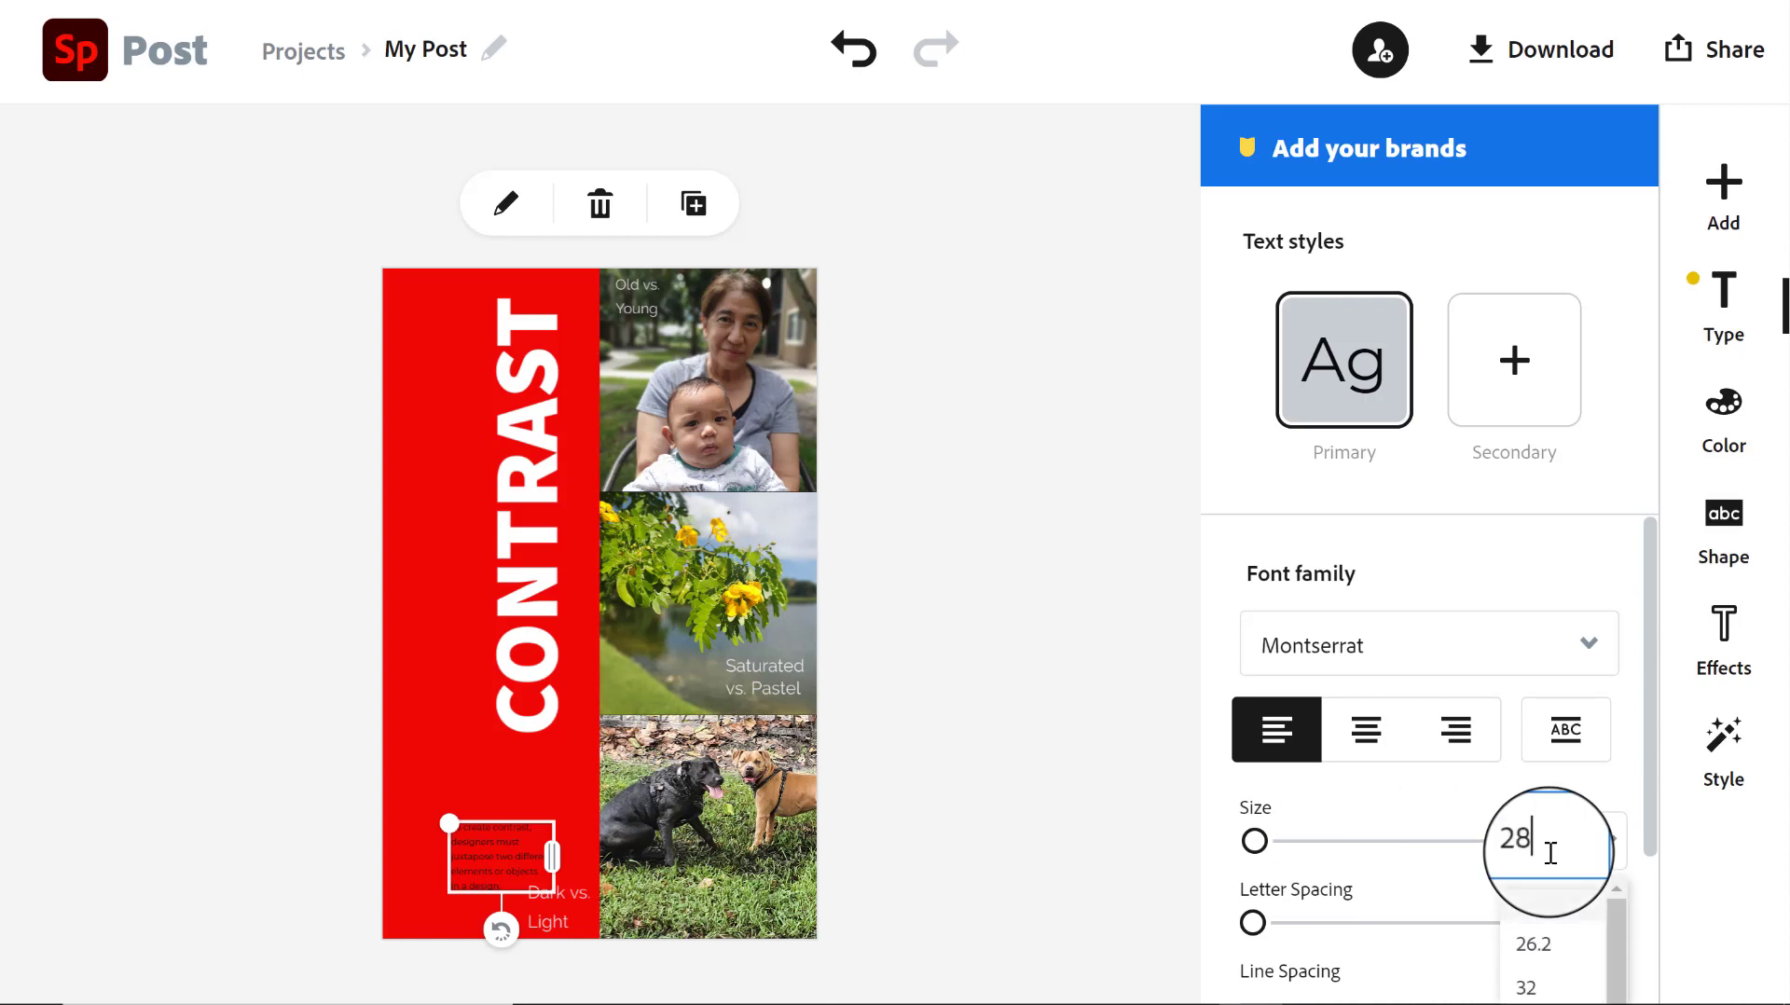
key(Return)
drag(499, 881, 472, 830)
click(885, 902)
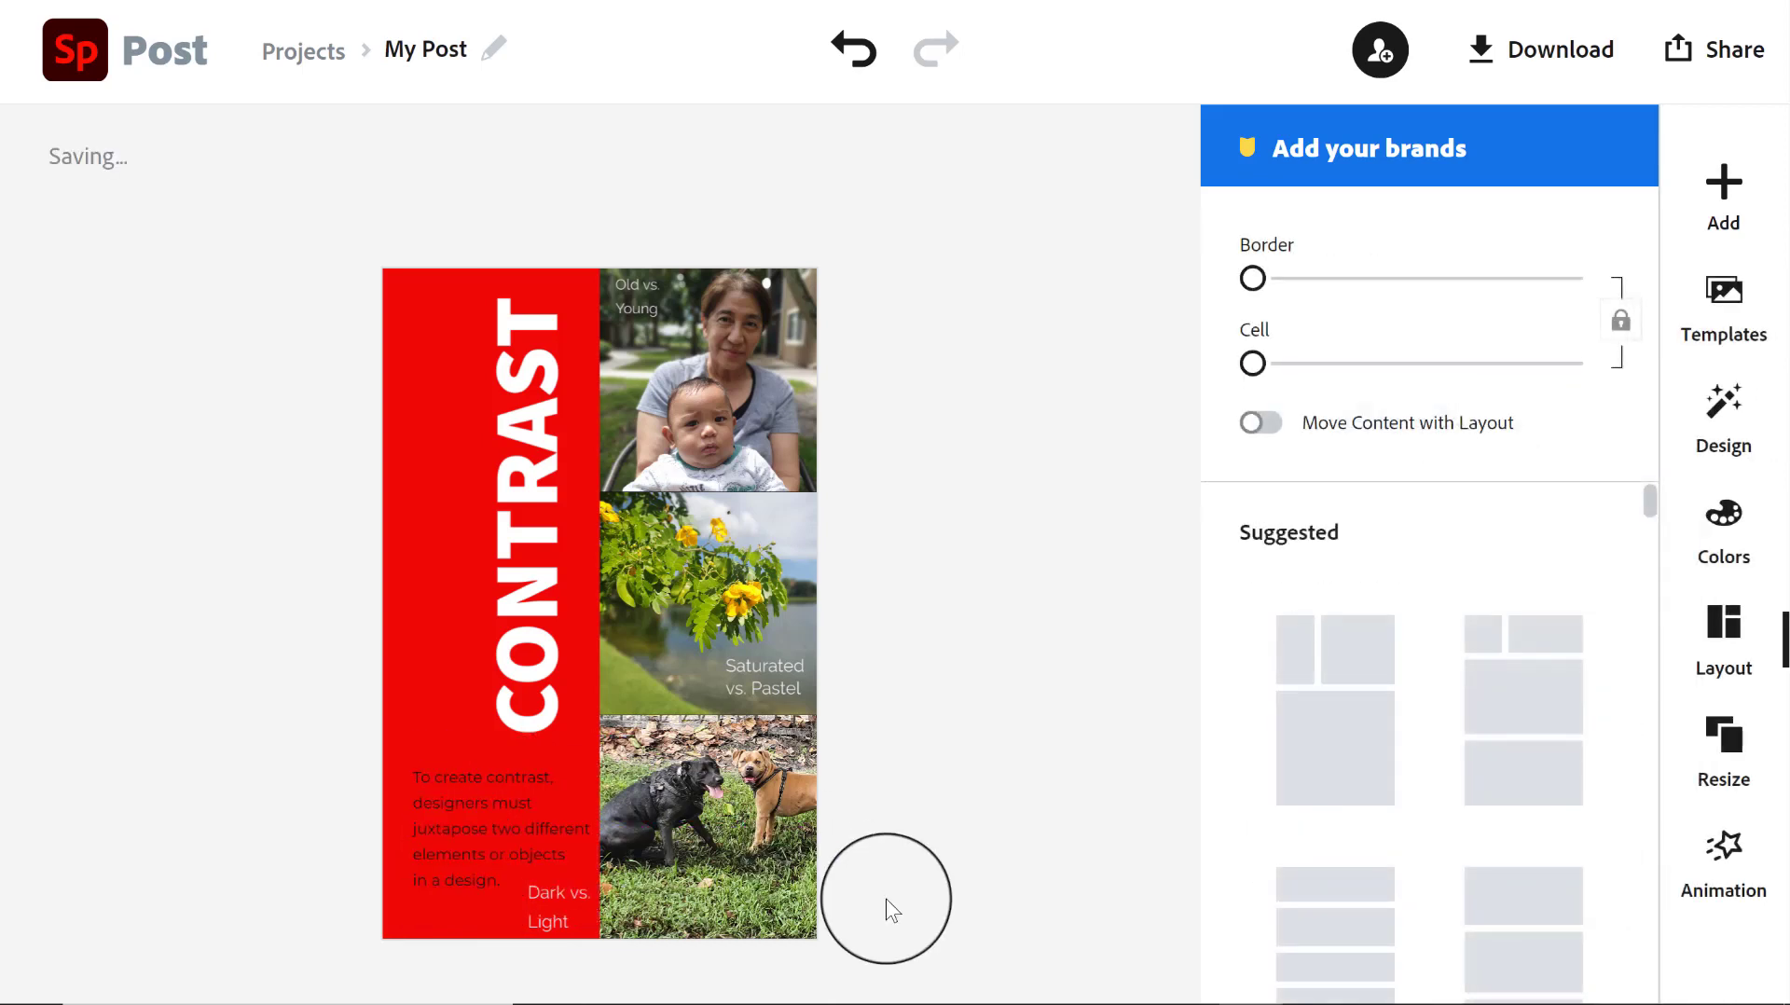
Nudge the "Dark vs. Light" caption slightly upward beneath the body text
click(552, 902)
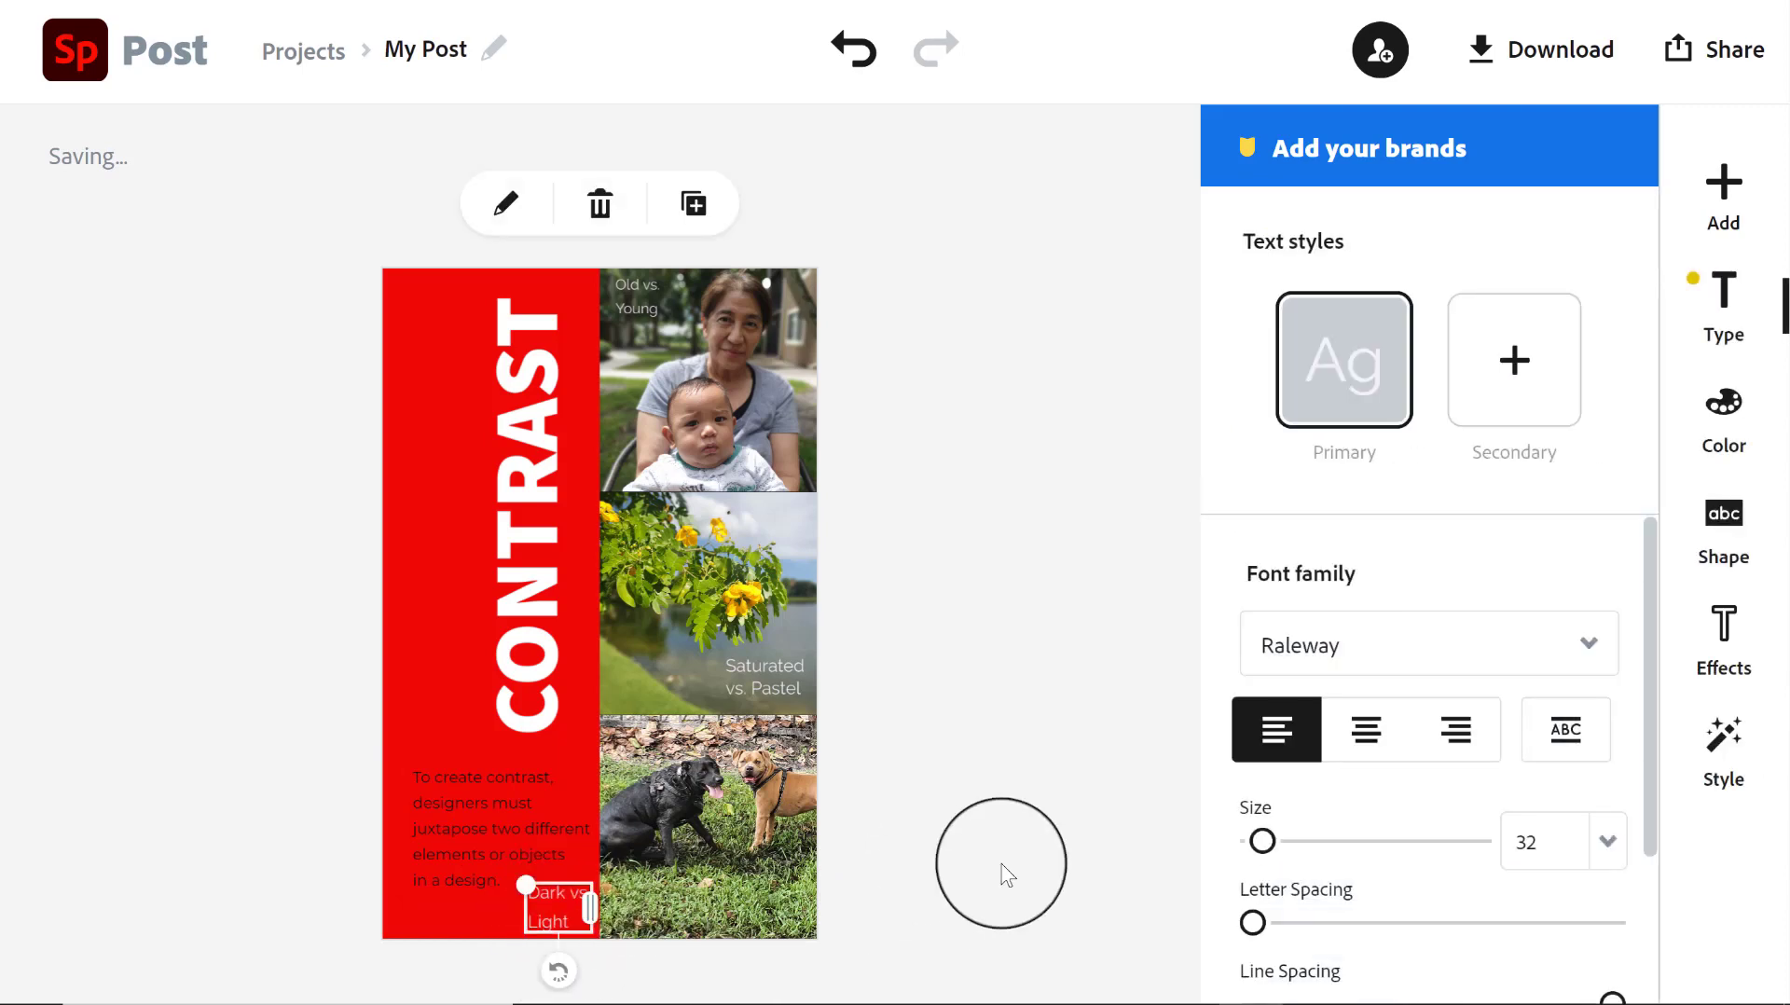
key(Up)
key(Up)
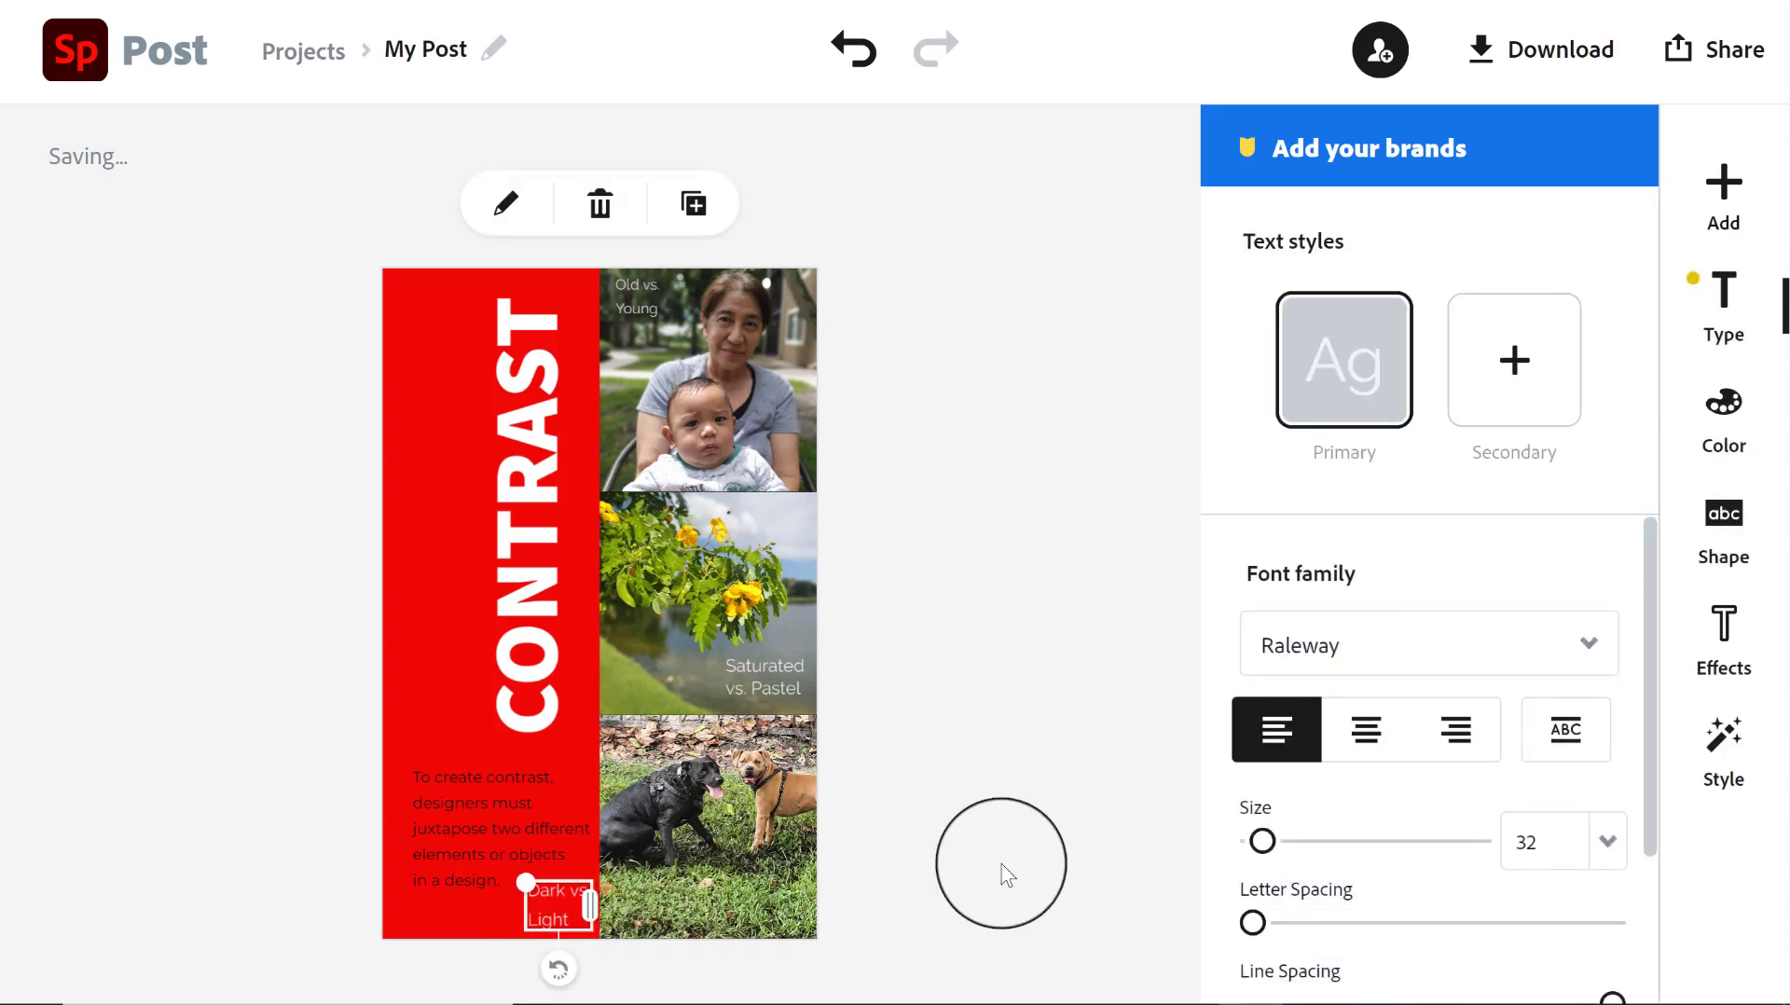
click(1007, 874)
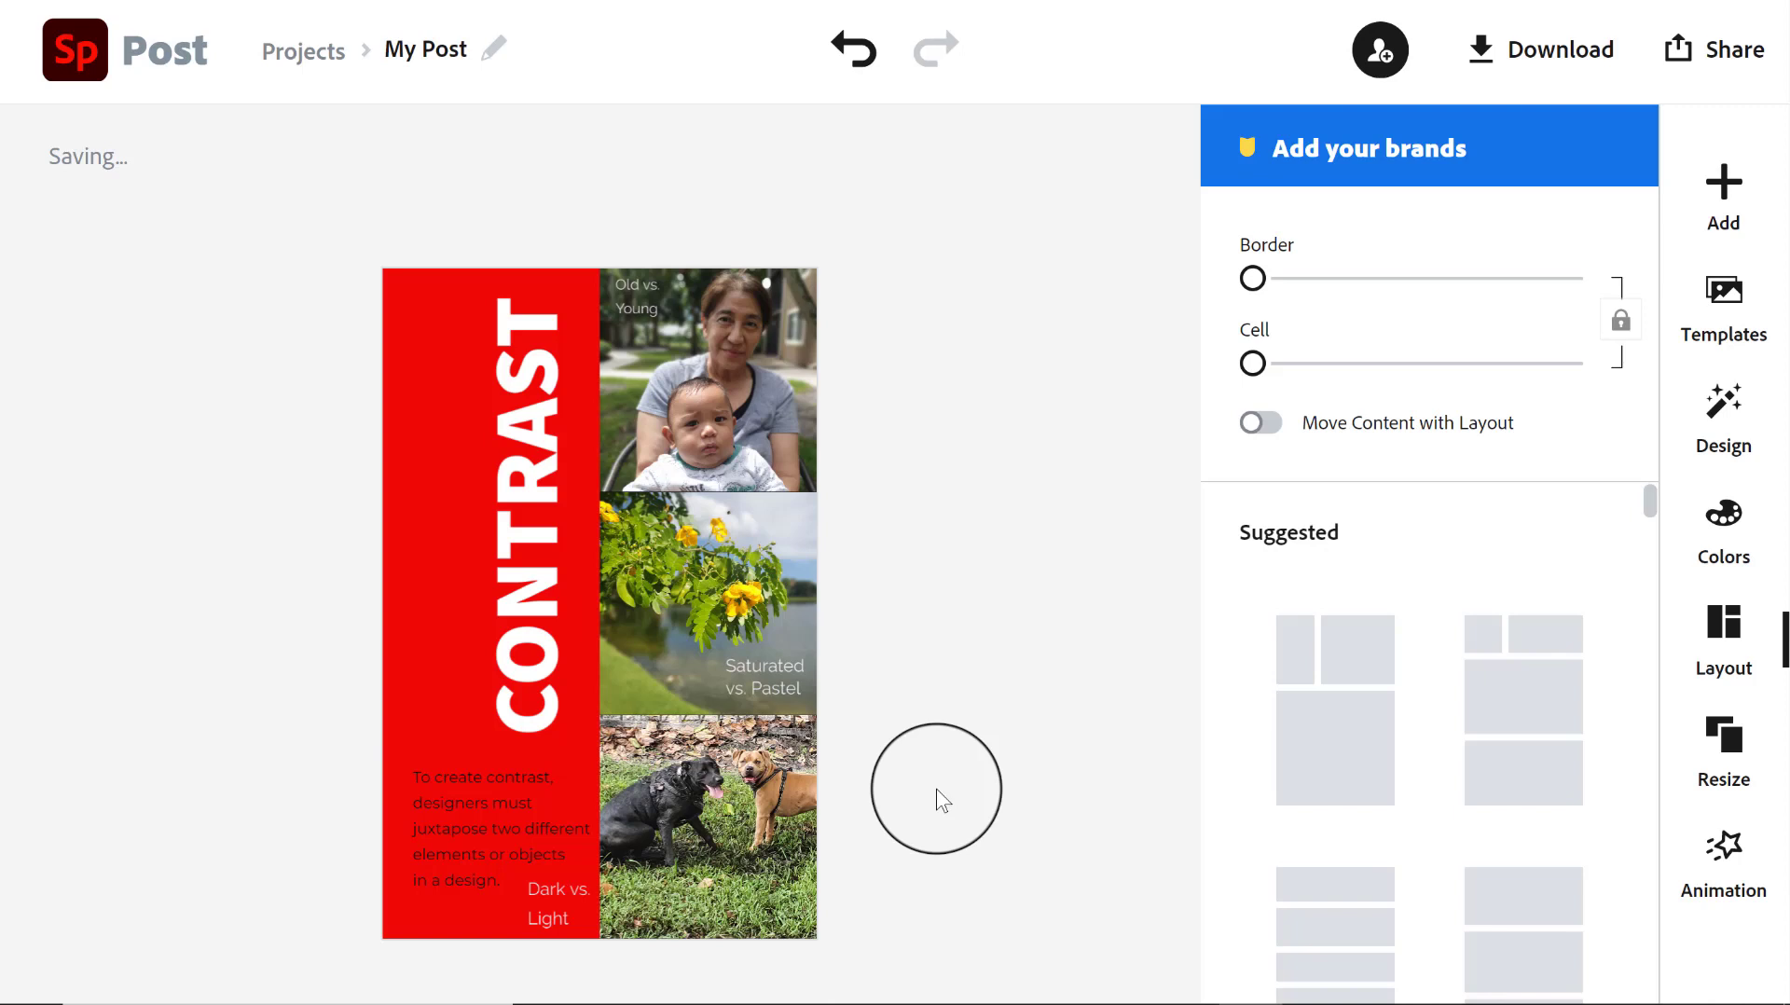
click(397, 593)
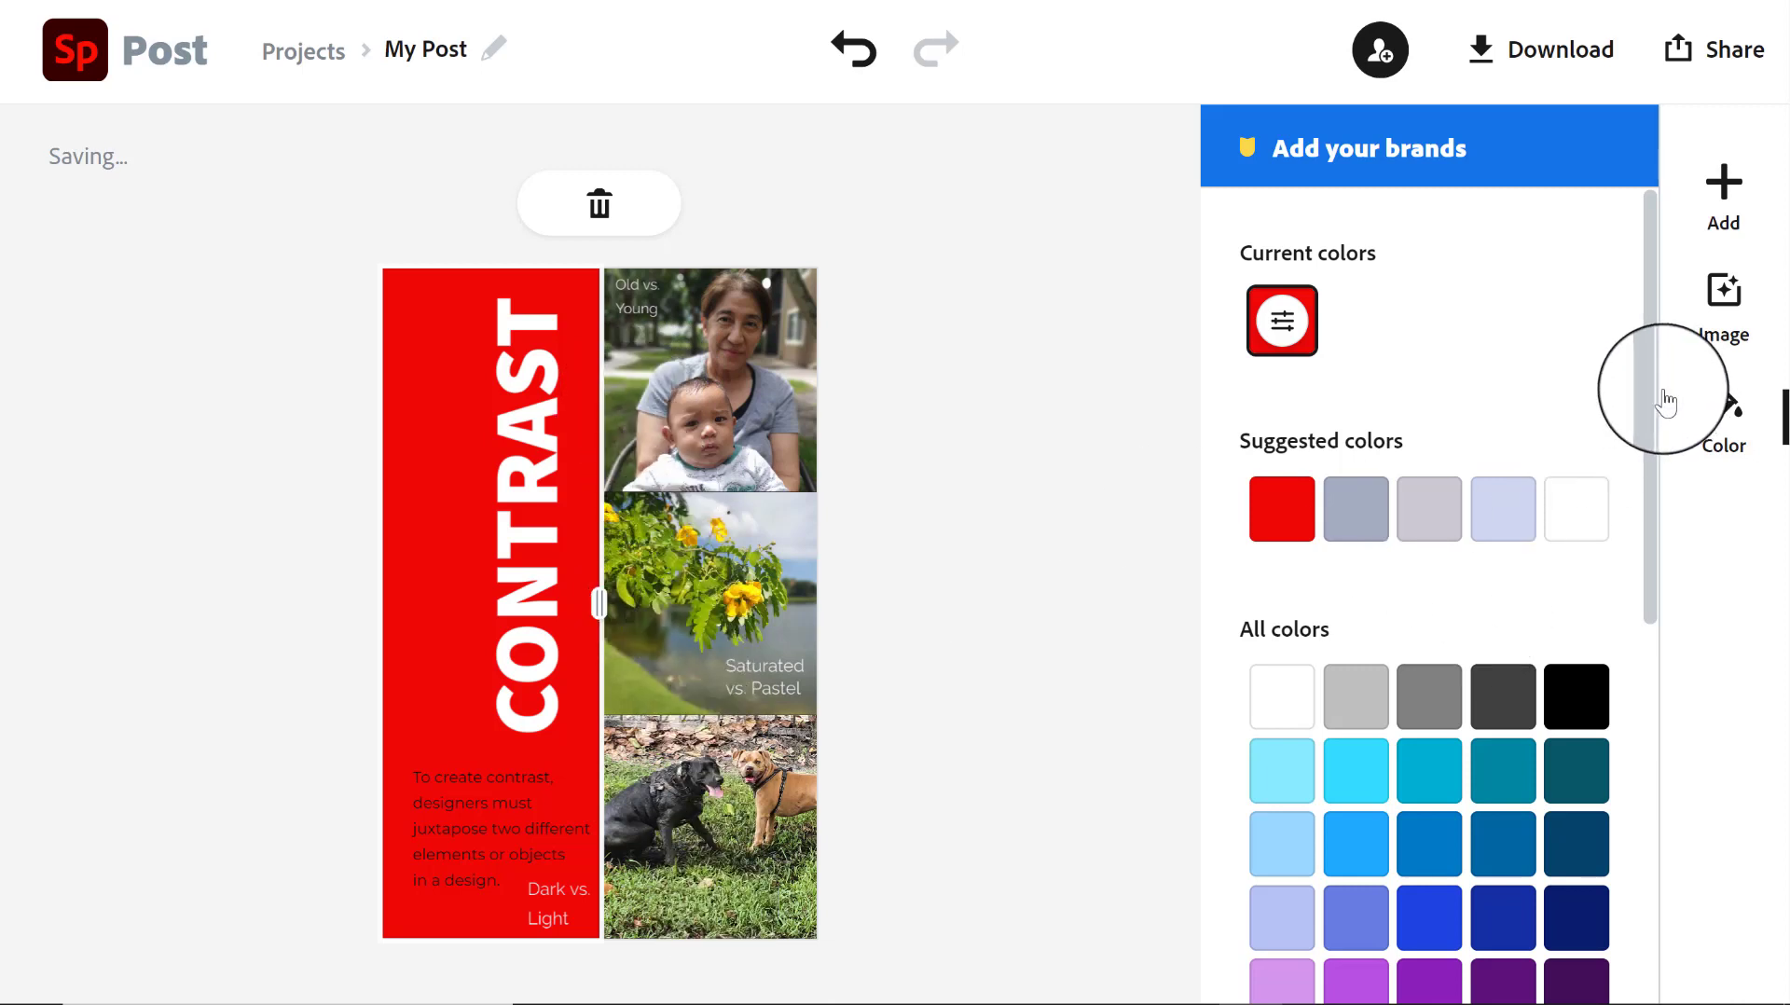
drag(1652, 392, 1622, 830)
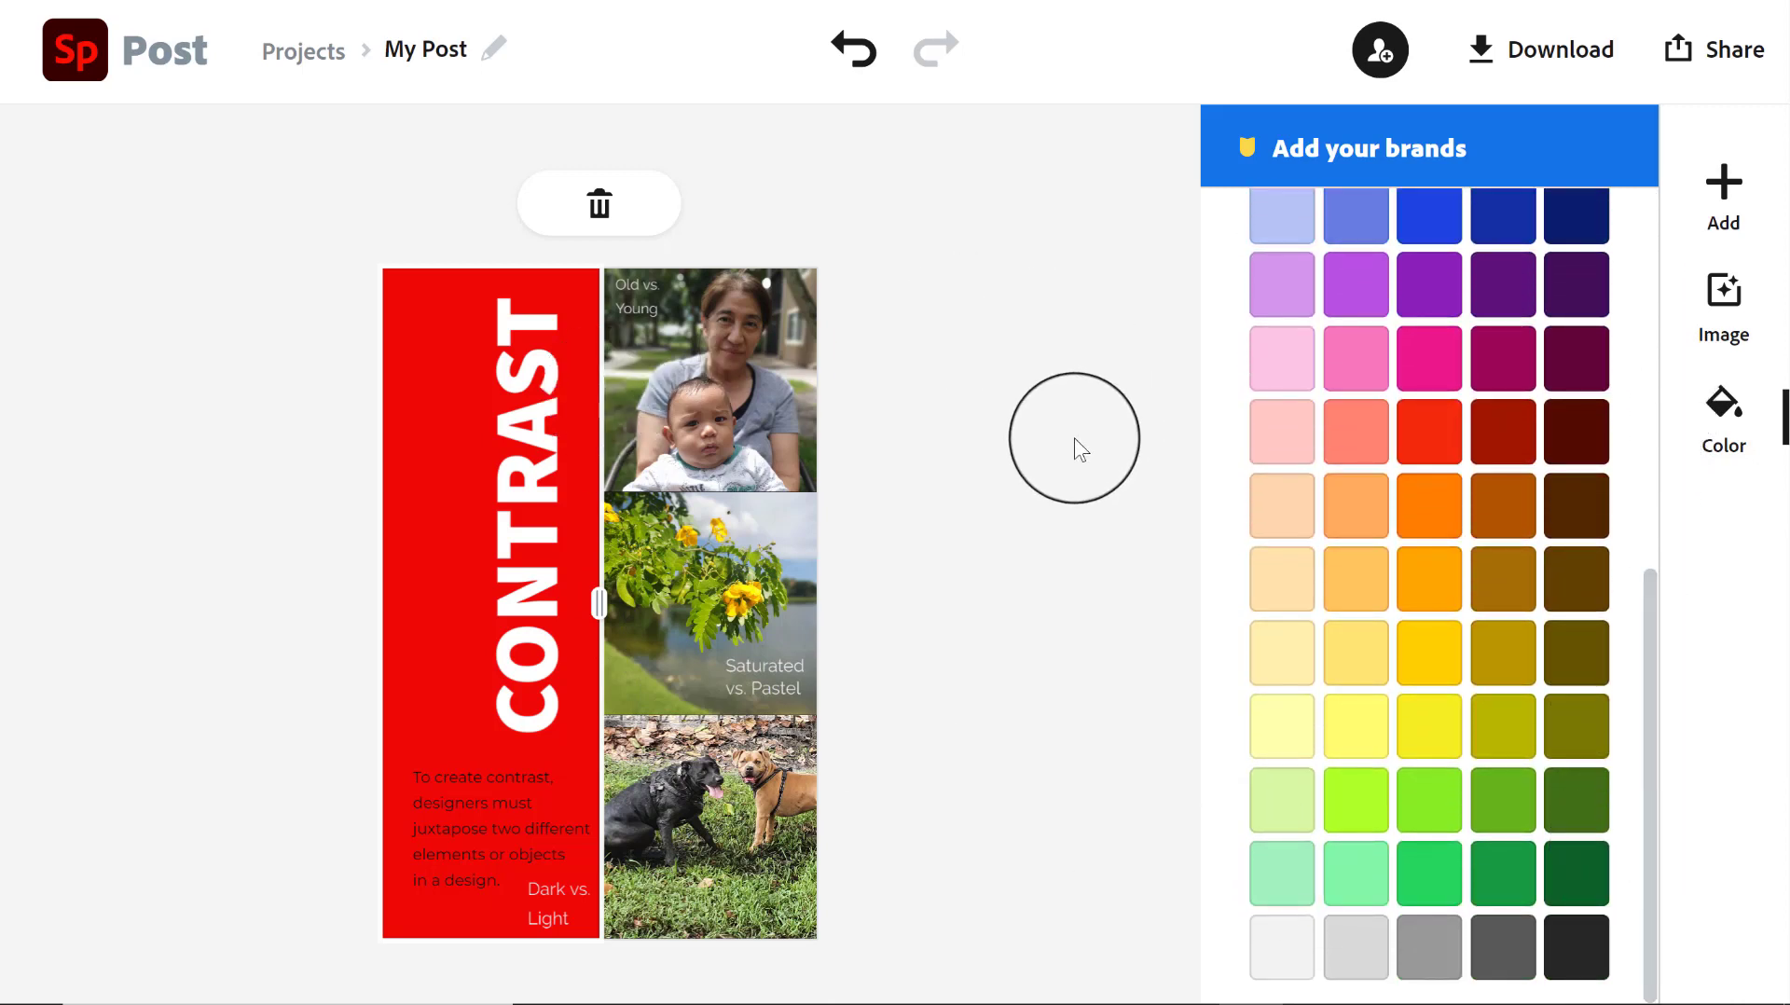
click(1009, 486)
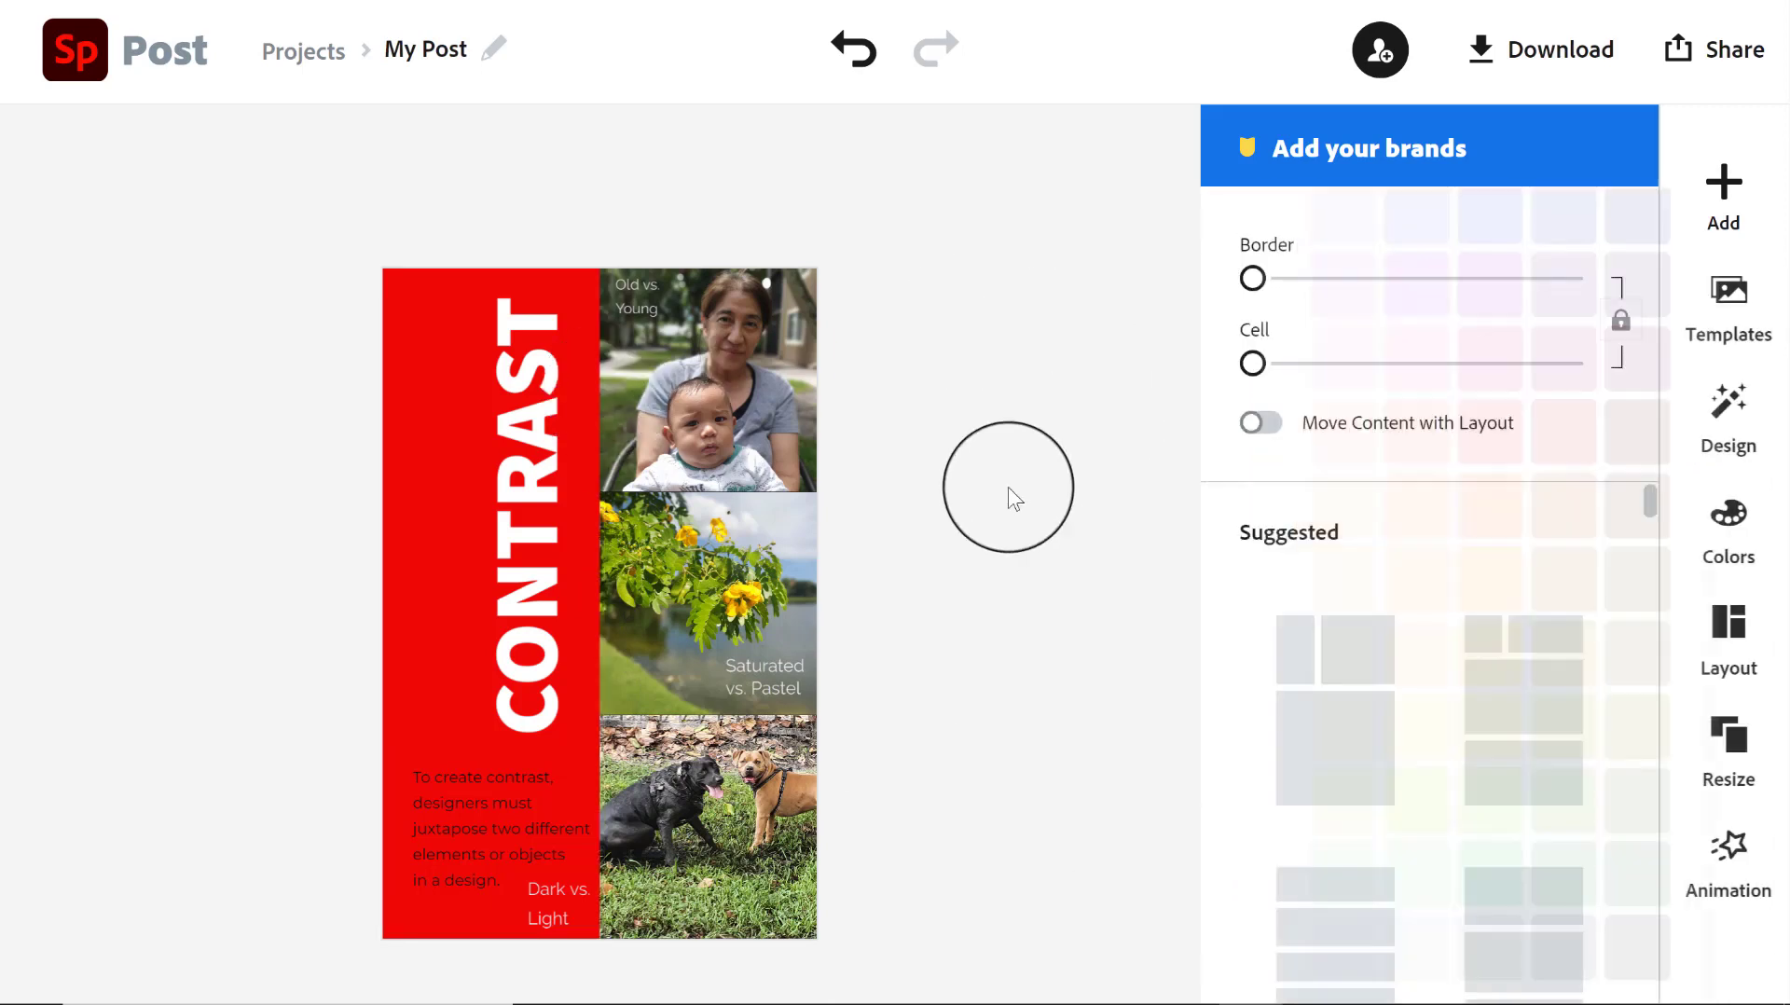
Try several green shades on the red panel and fill it with the darkest yellow-green
click(433, 352)
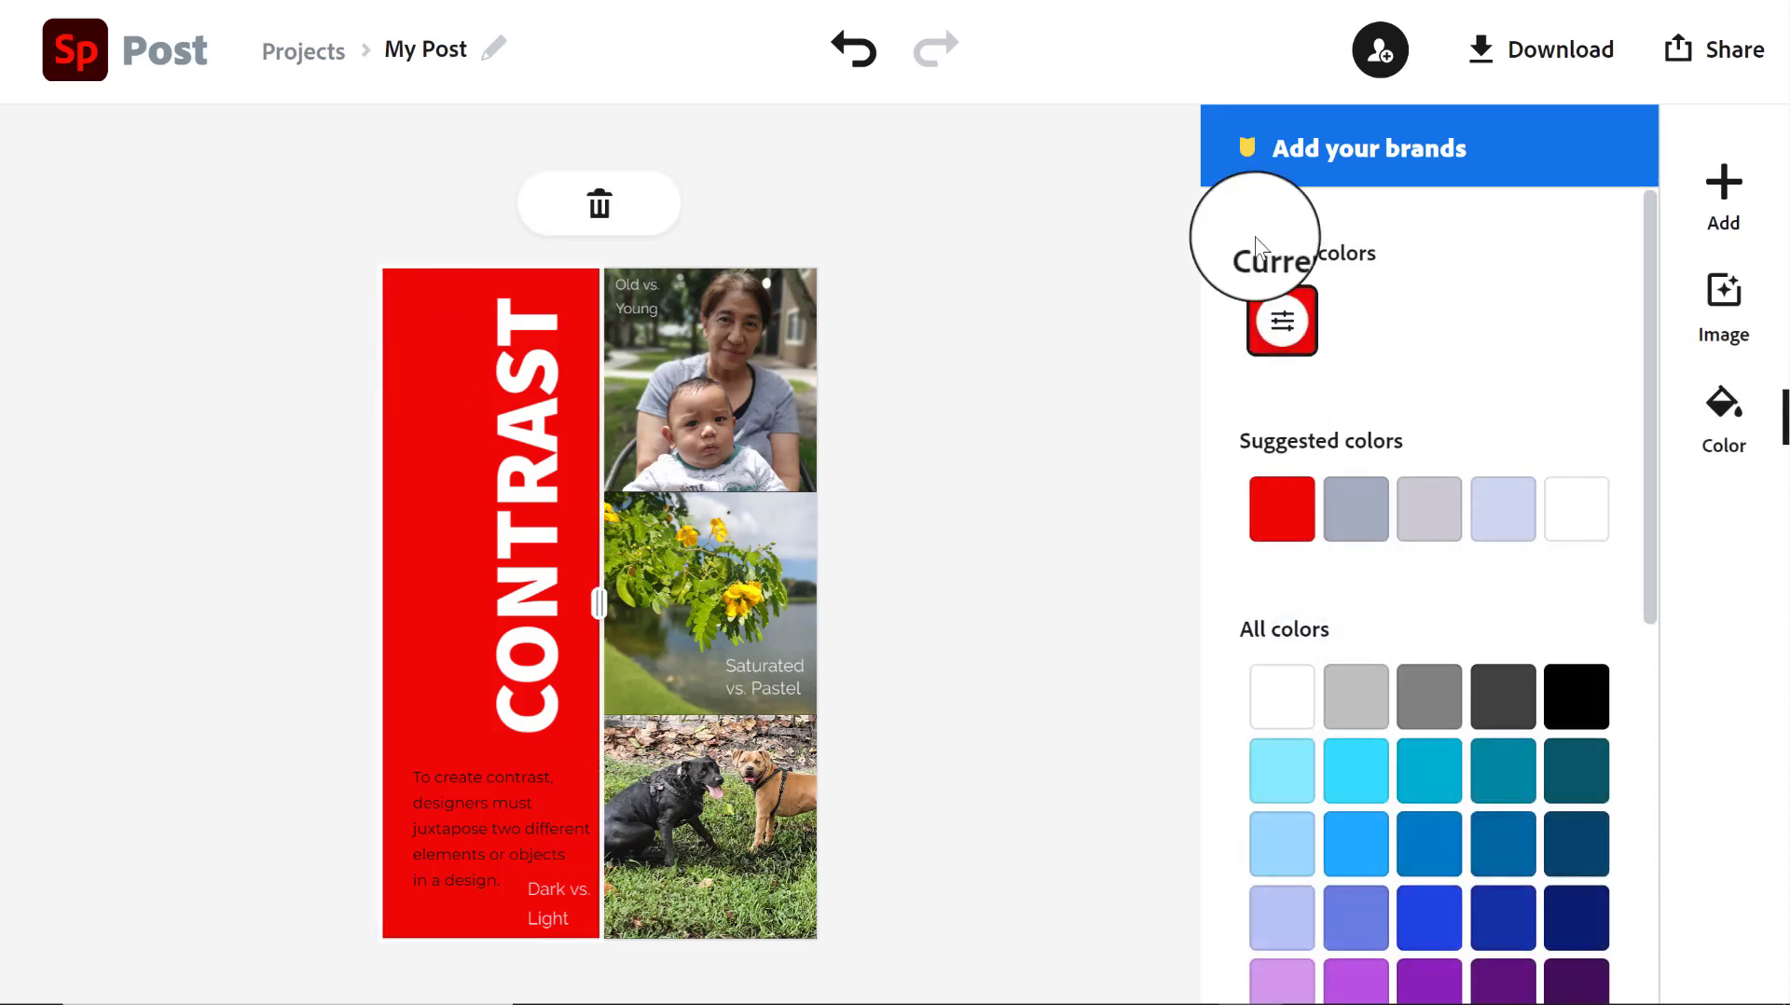
drag(1648, 382, 1650, 843)
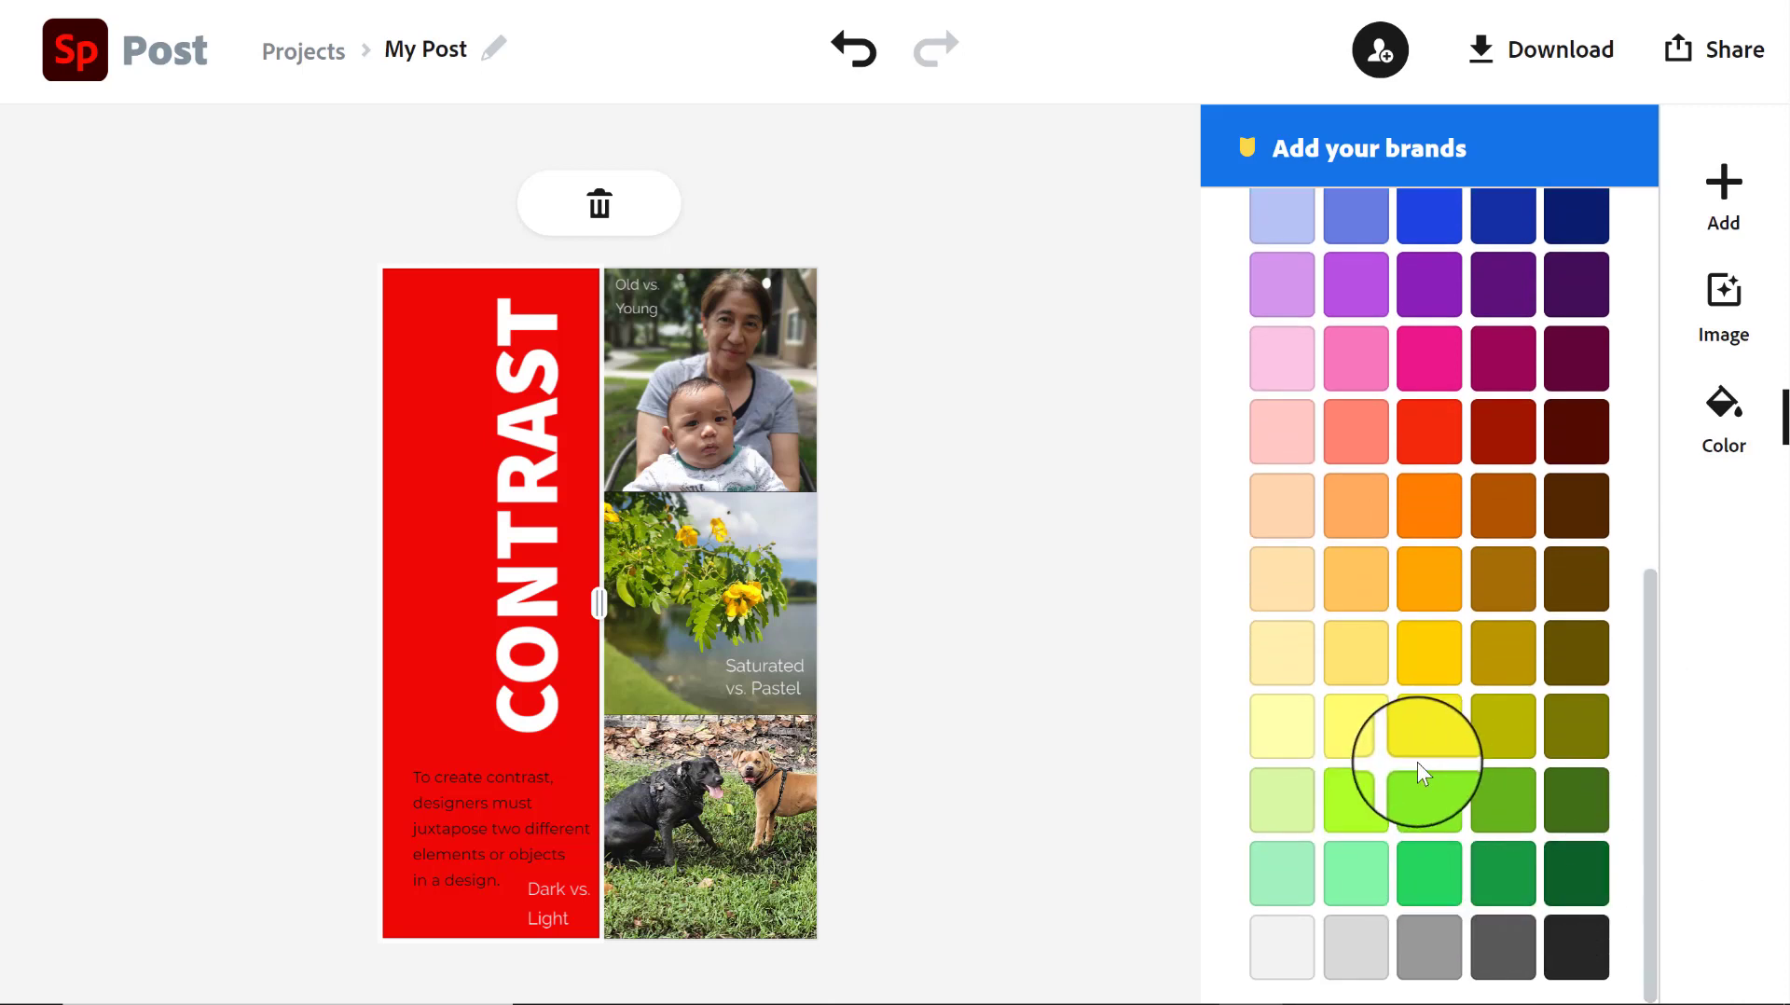
click(1572, 869)
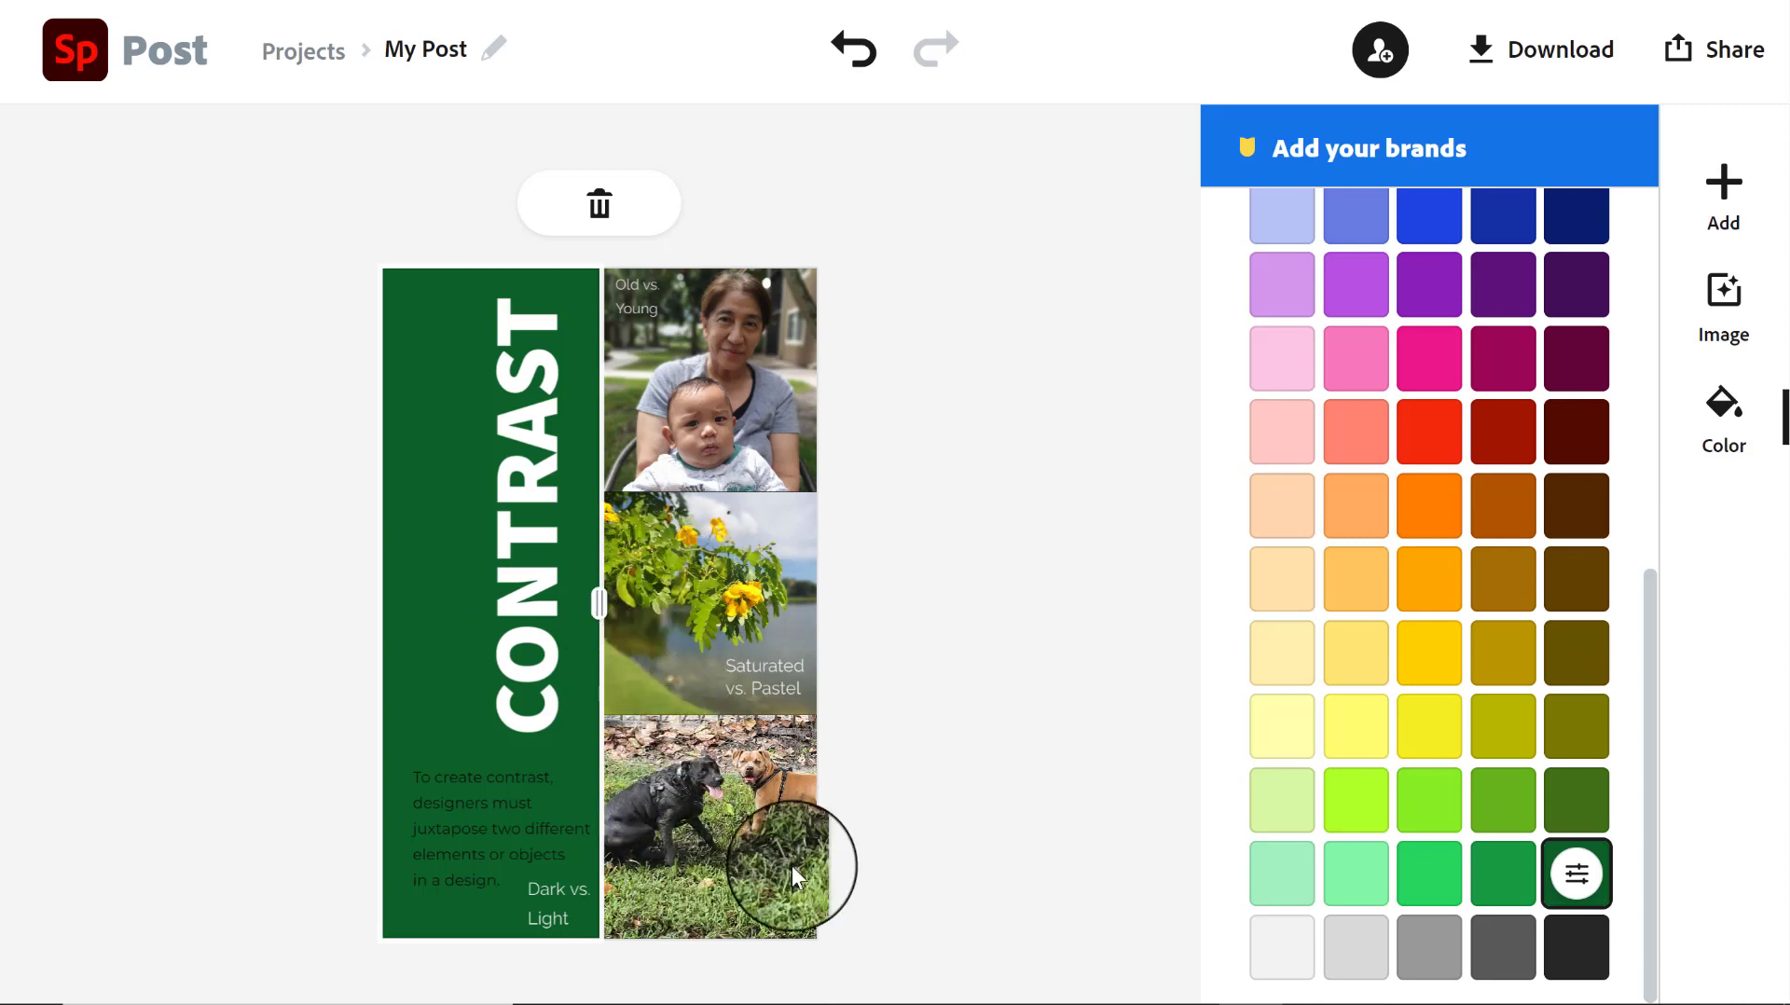
click(1590, 804)
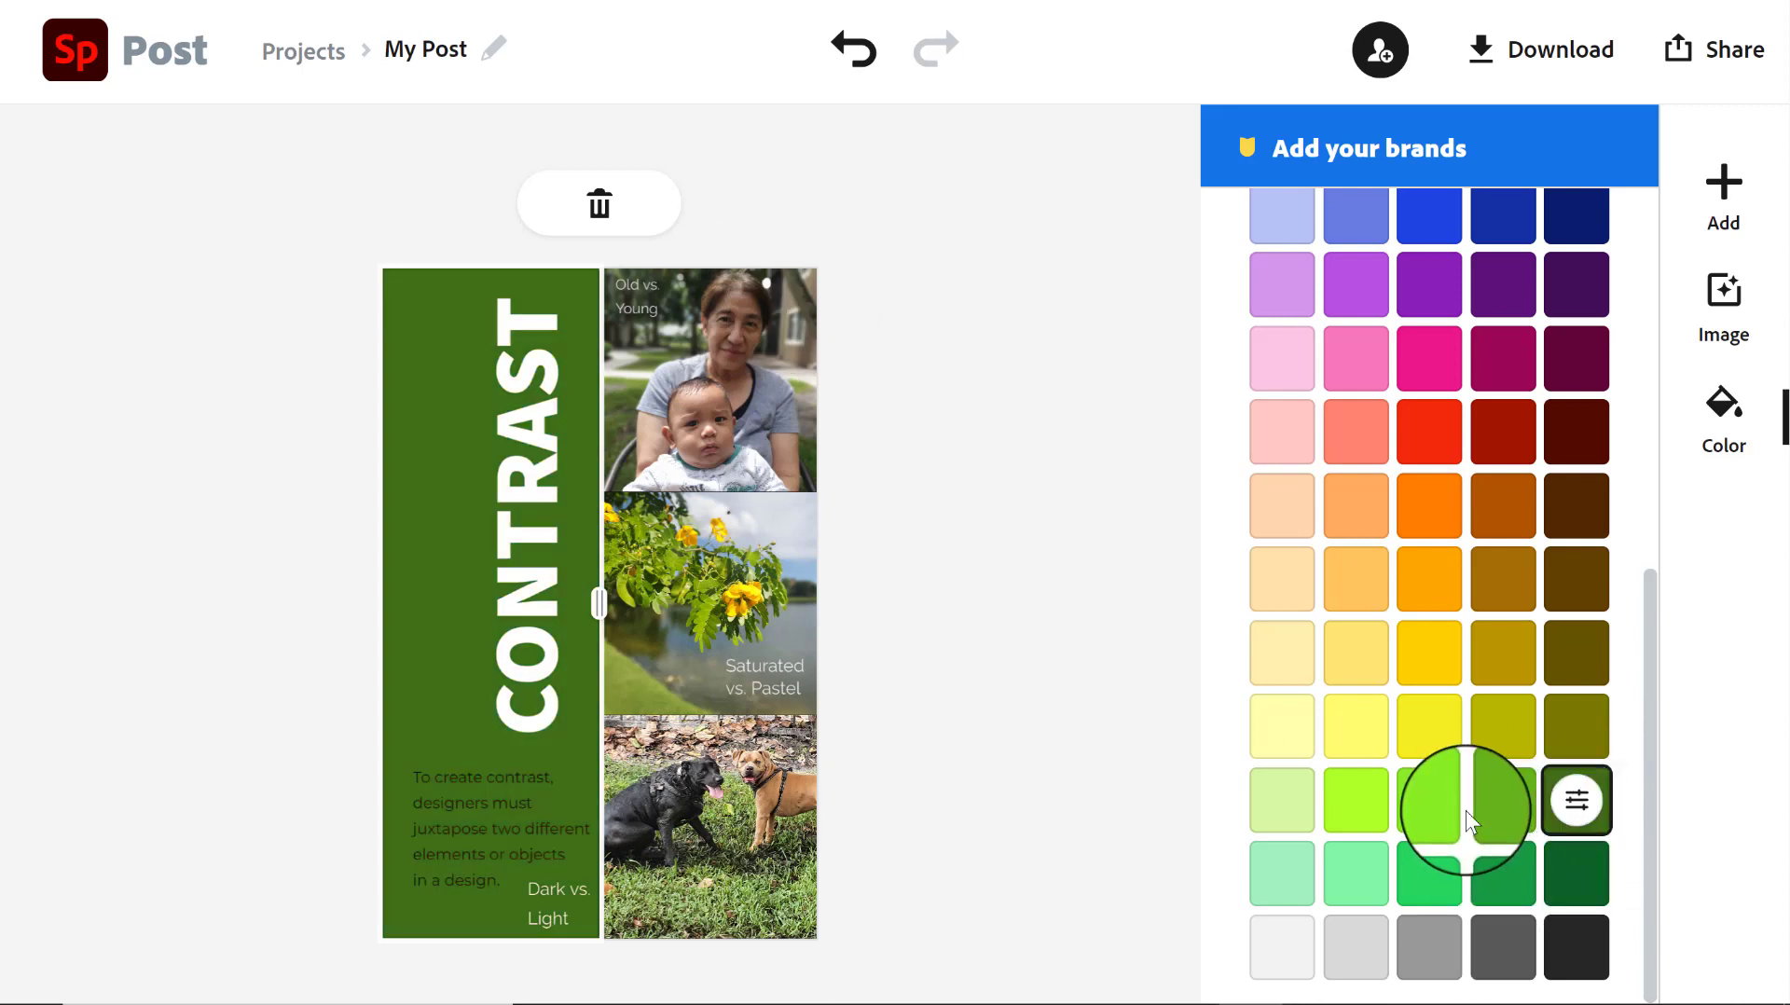
click(1497, 818)
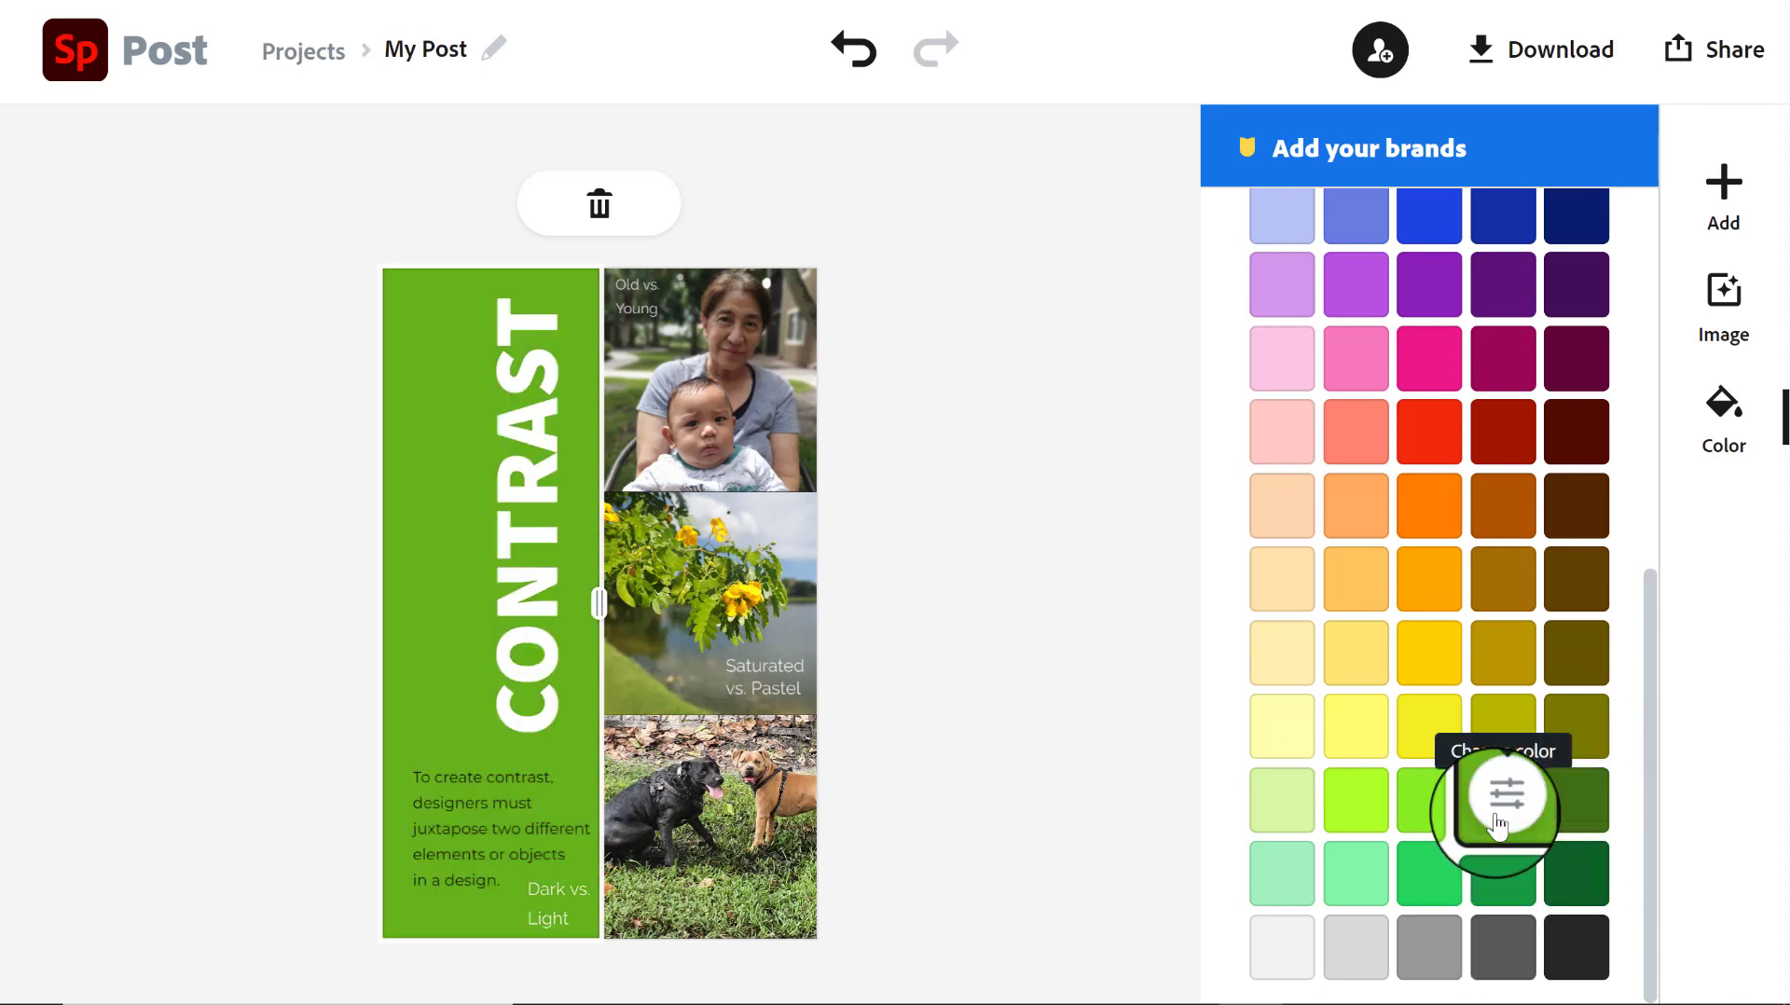
click(1428, 811)
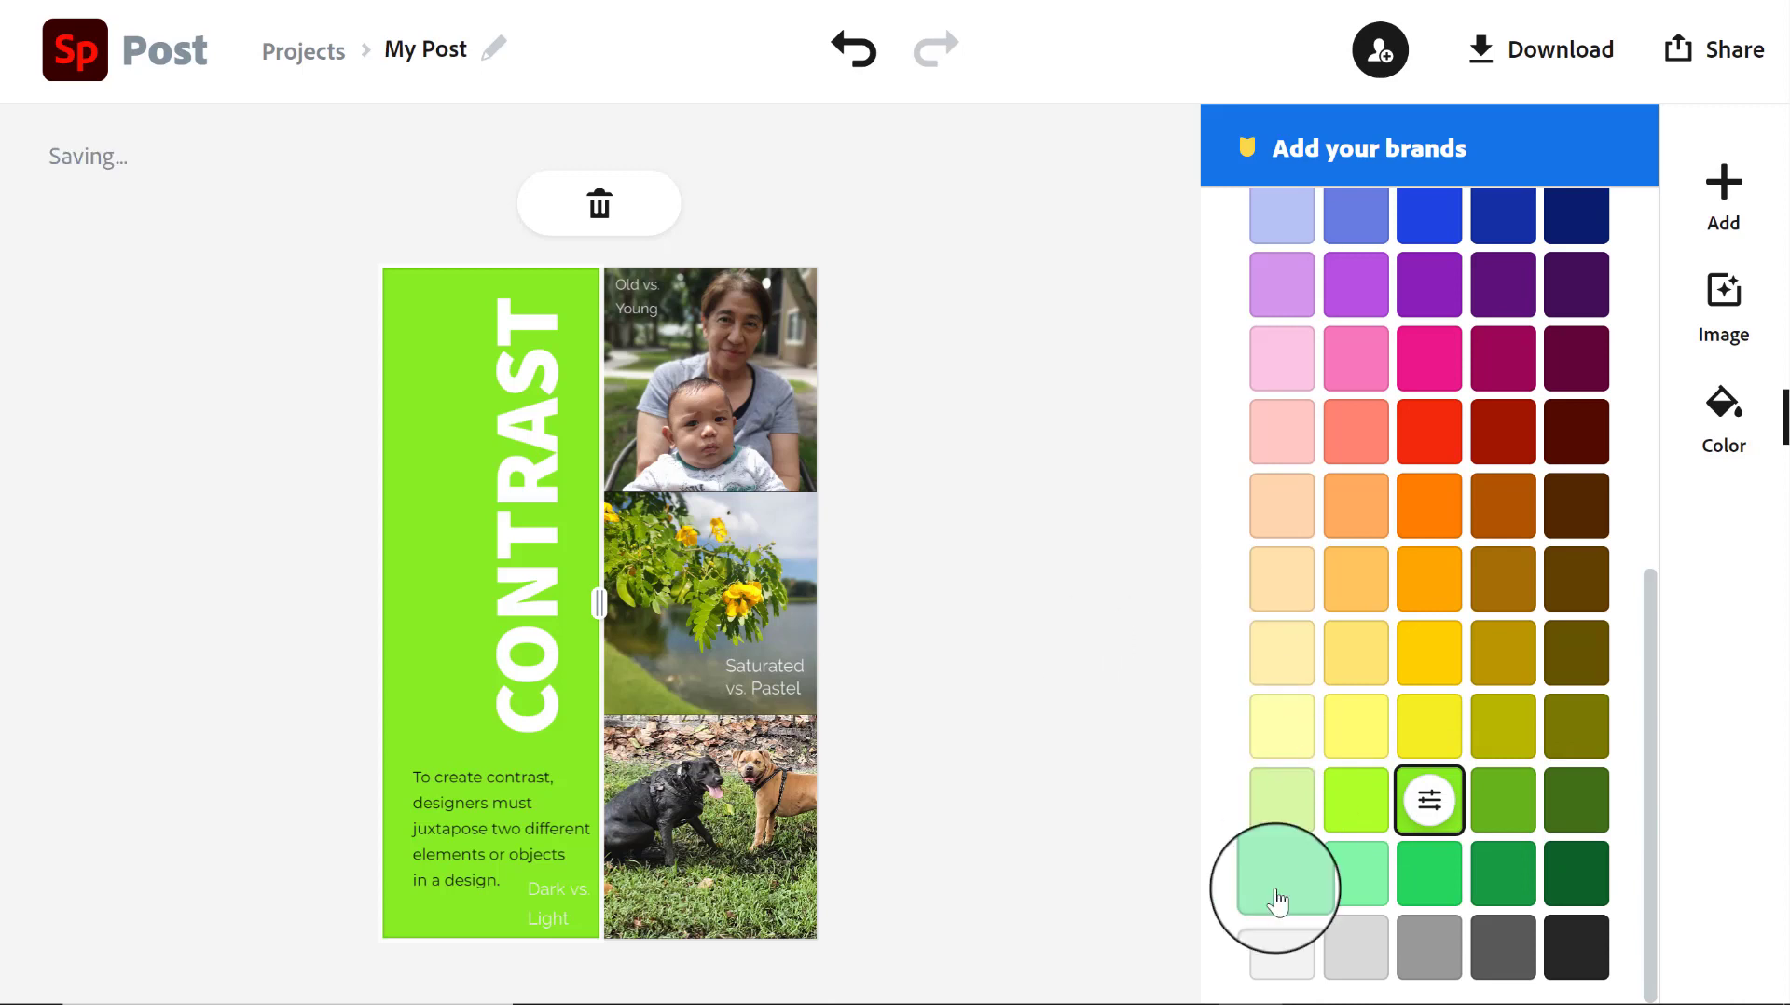
click(1596, 824)
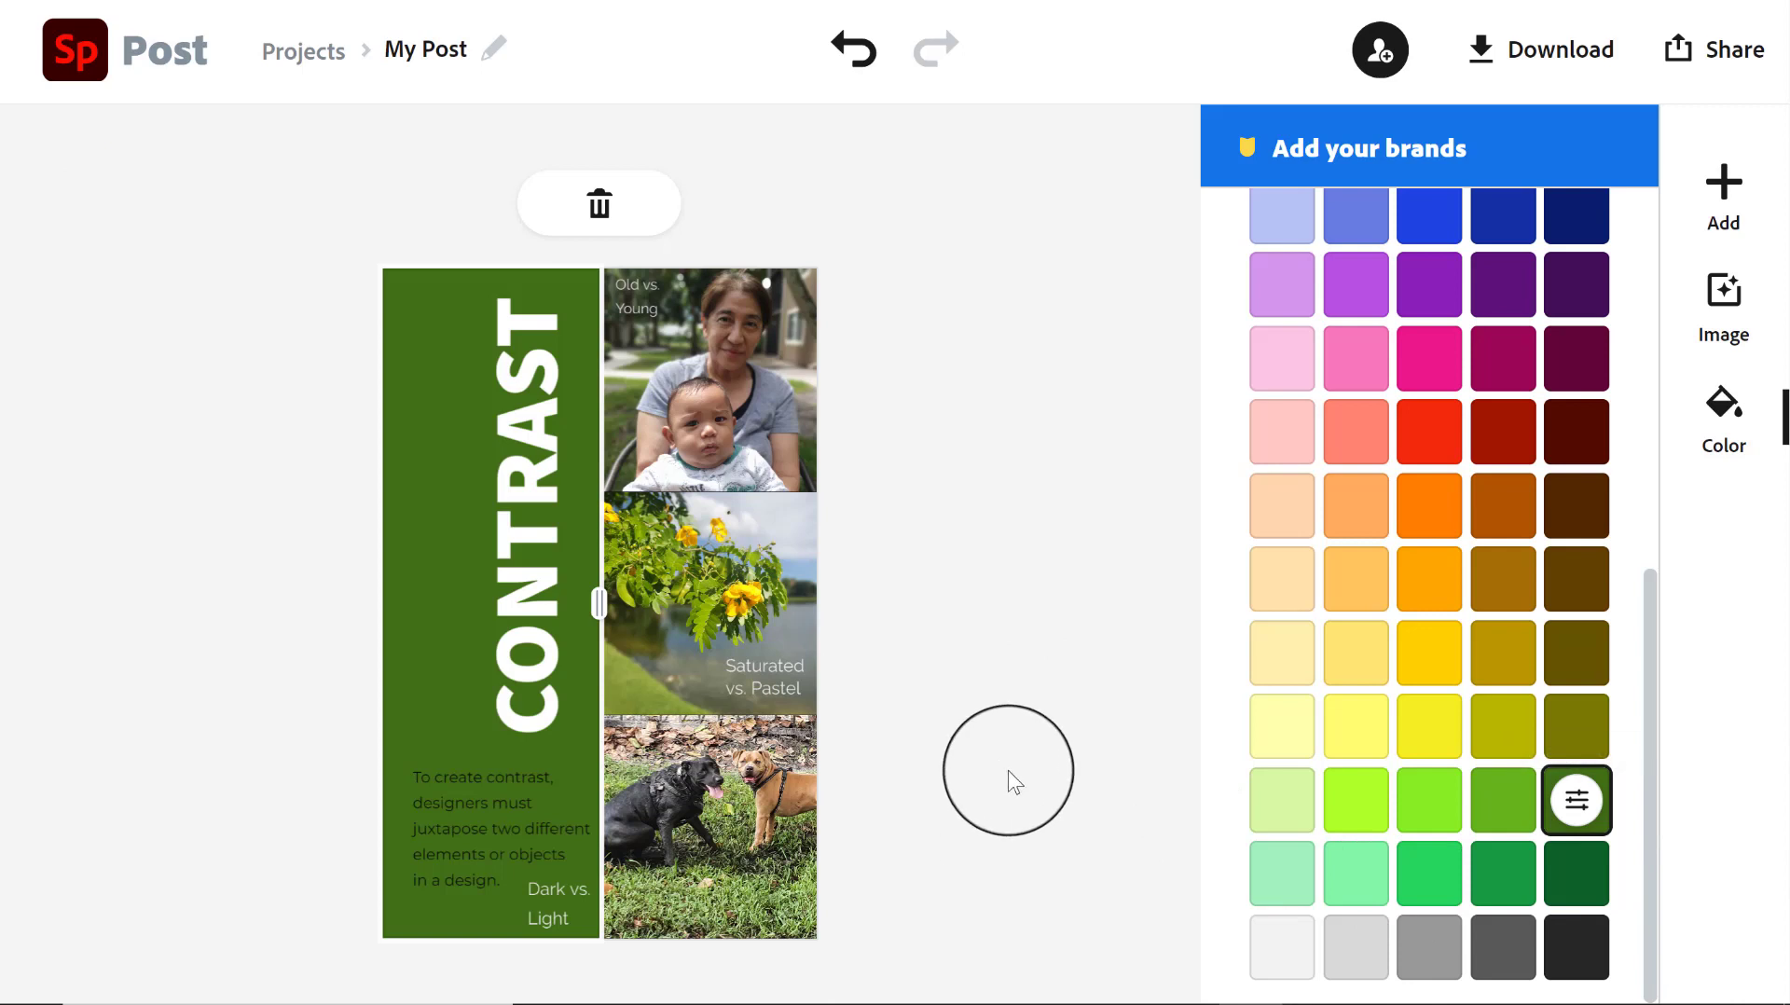
click(1015, 782)
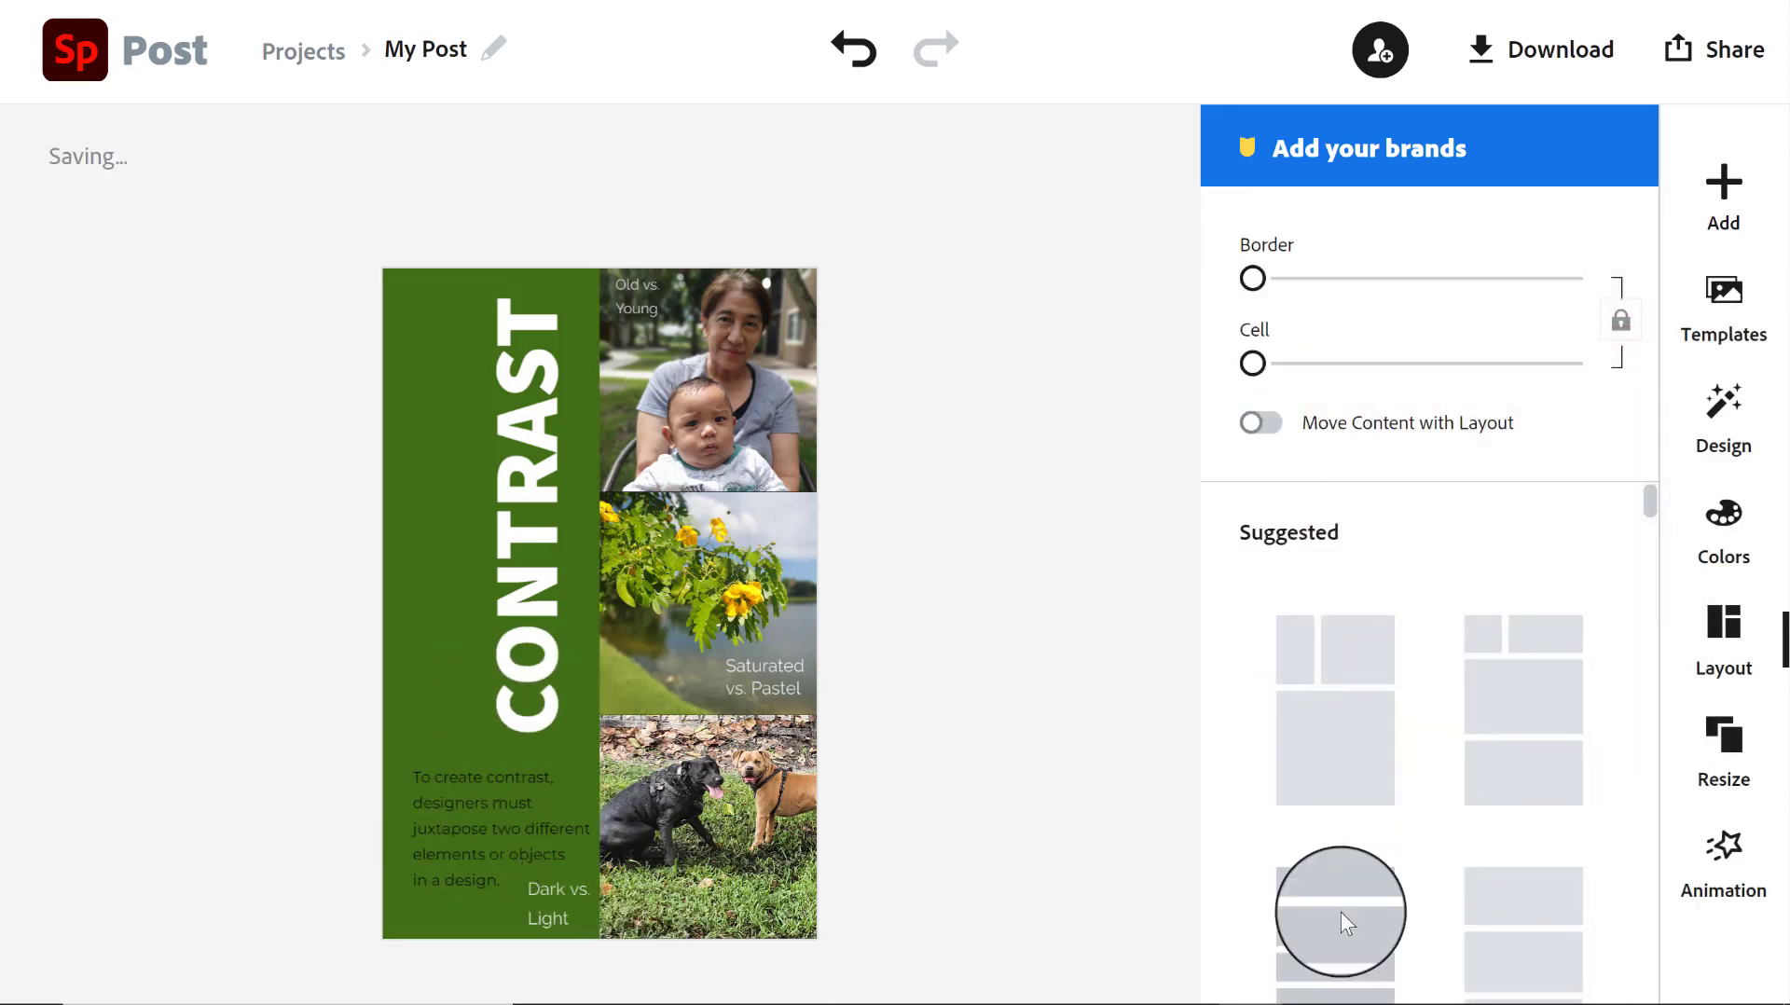
Change the body paragraph's text colour to the suggested white
click(497, 826)
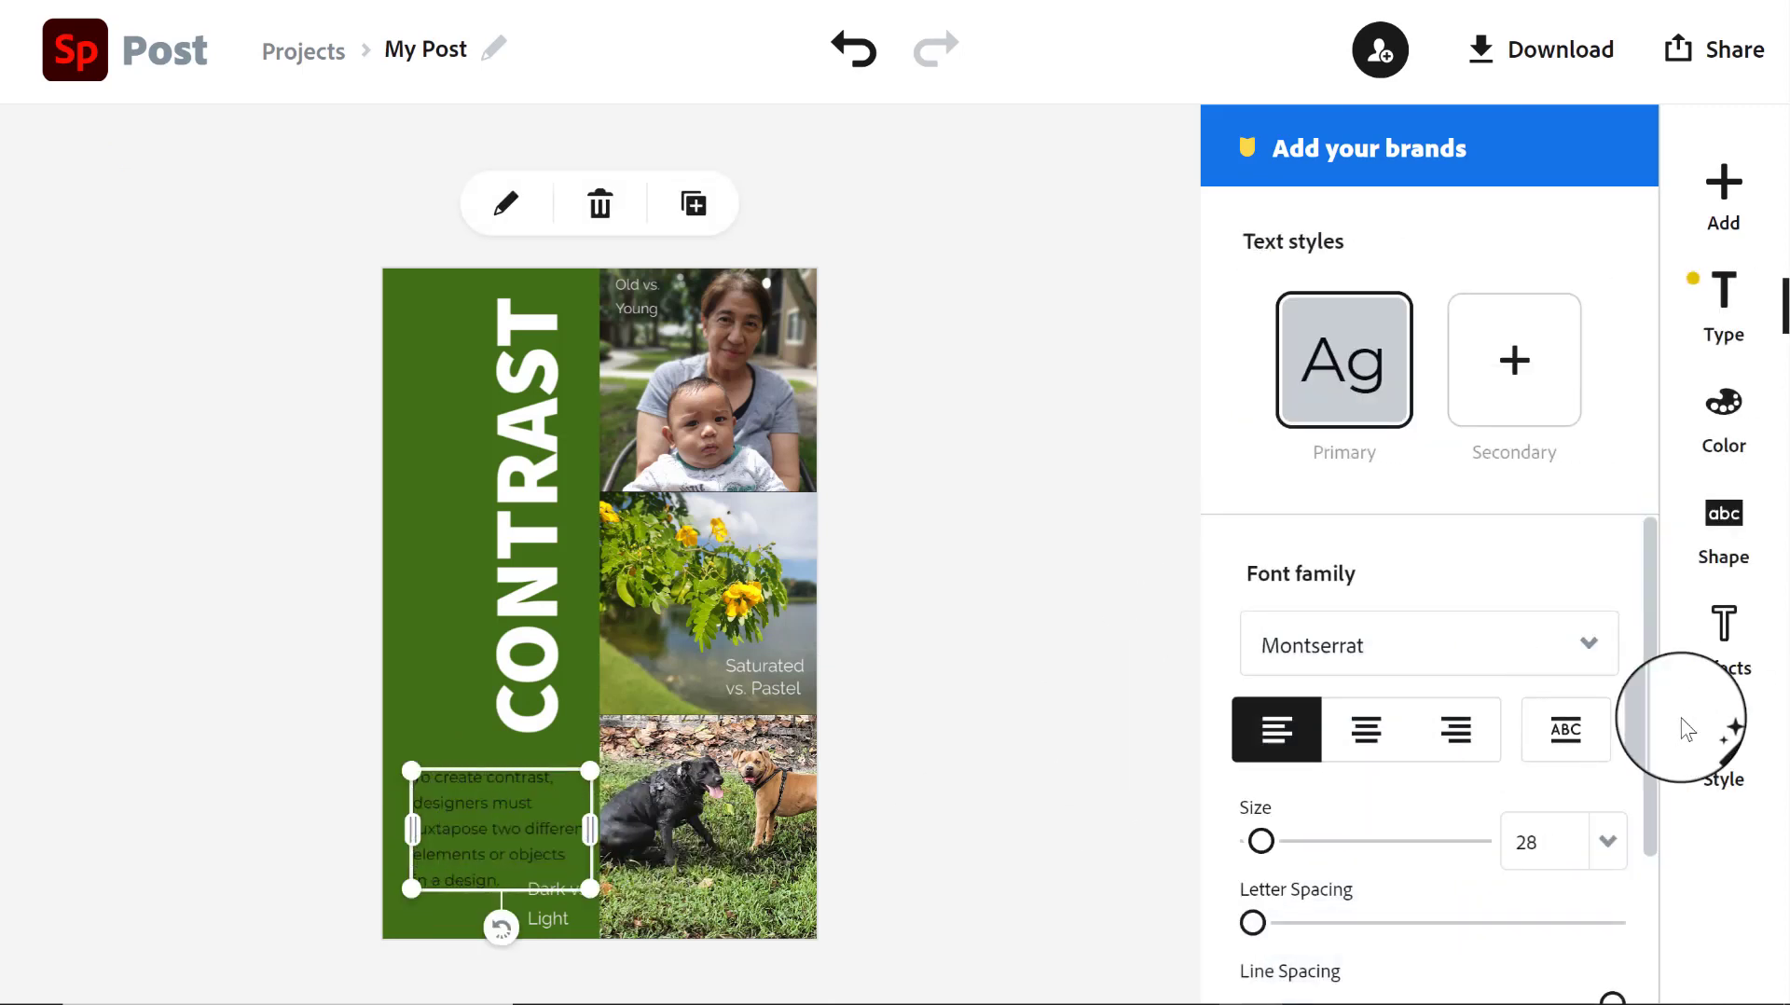
mouse_move(1647, 723)
mouse_down()
mouse_move(1646, 897)
mouse_move(1657, 698)
mouse_up()
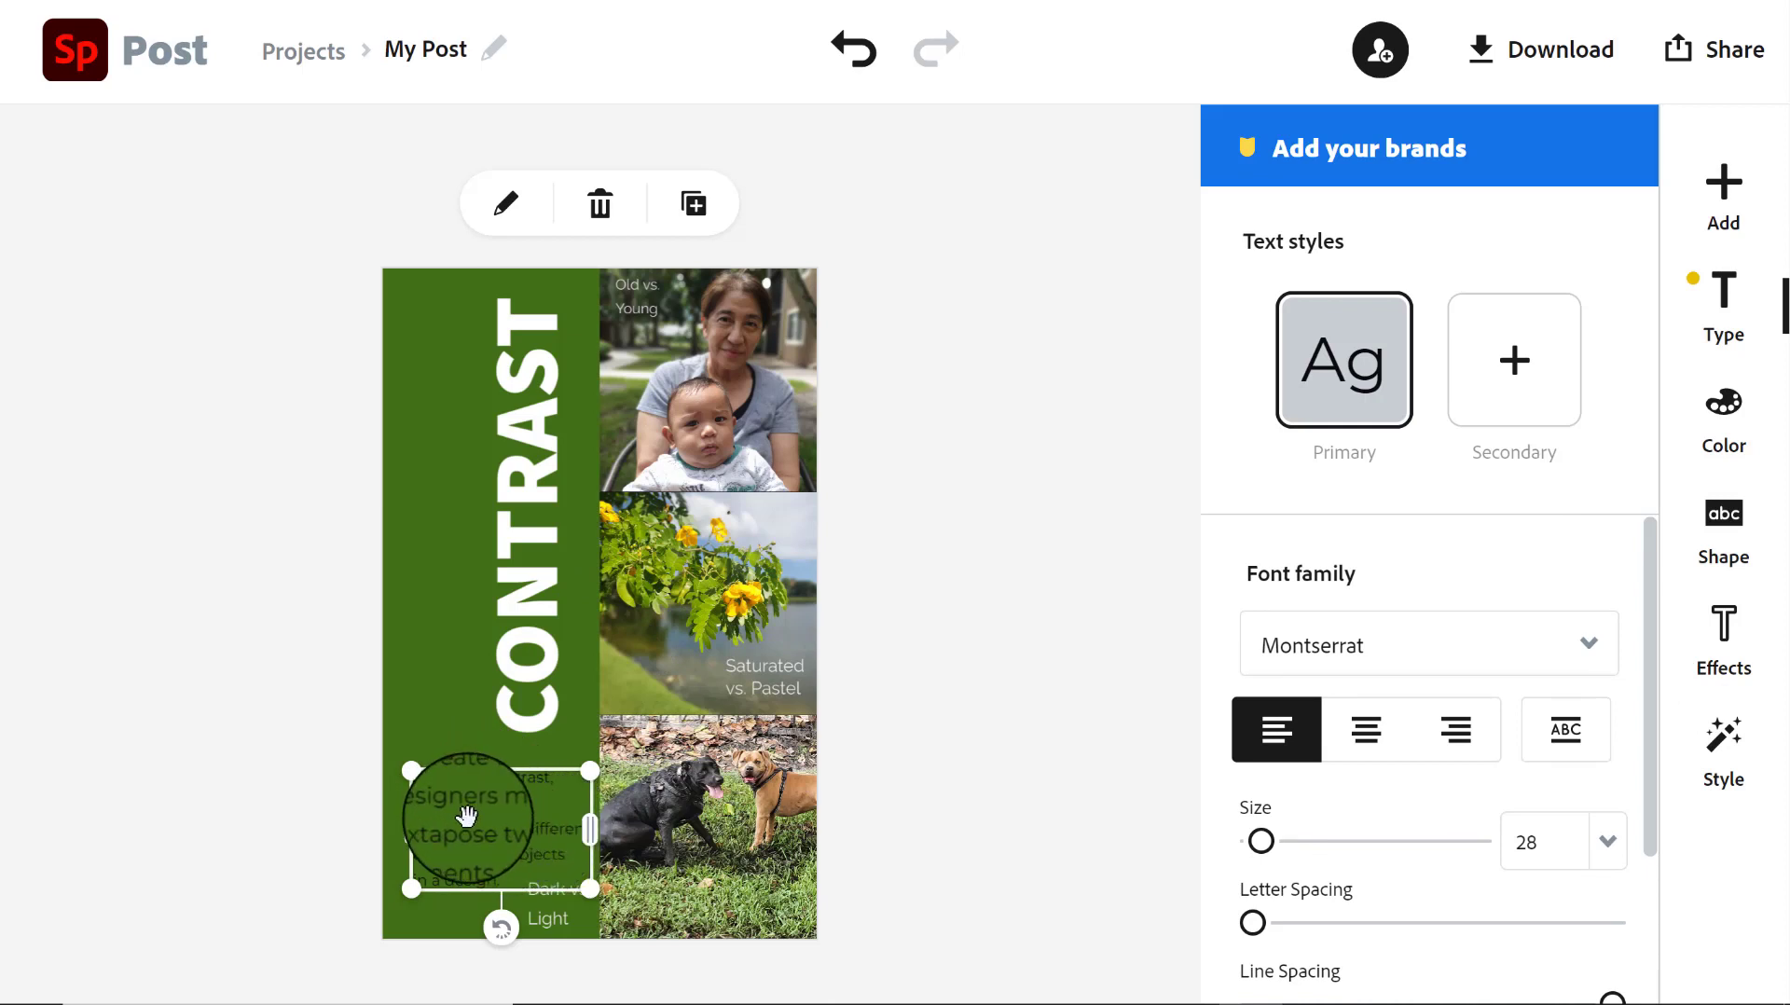
click(1727, 446)
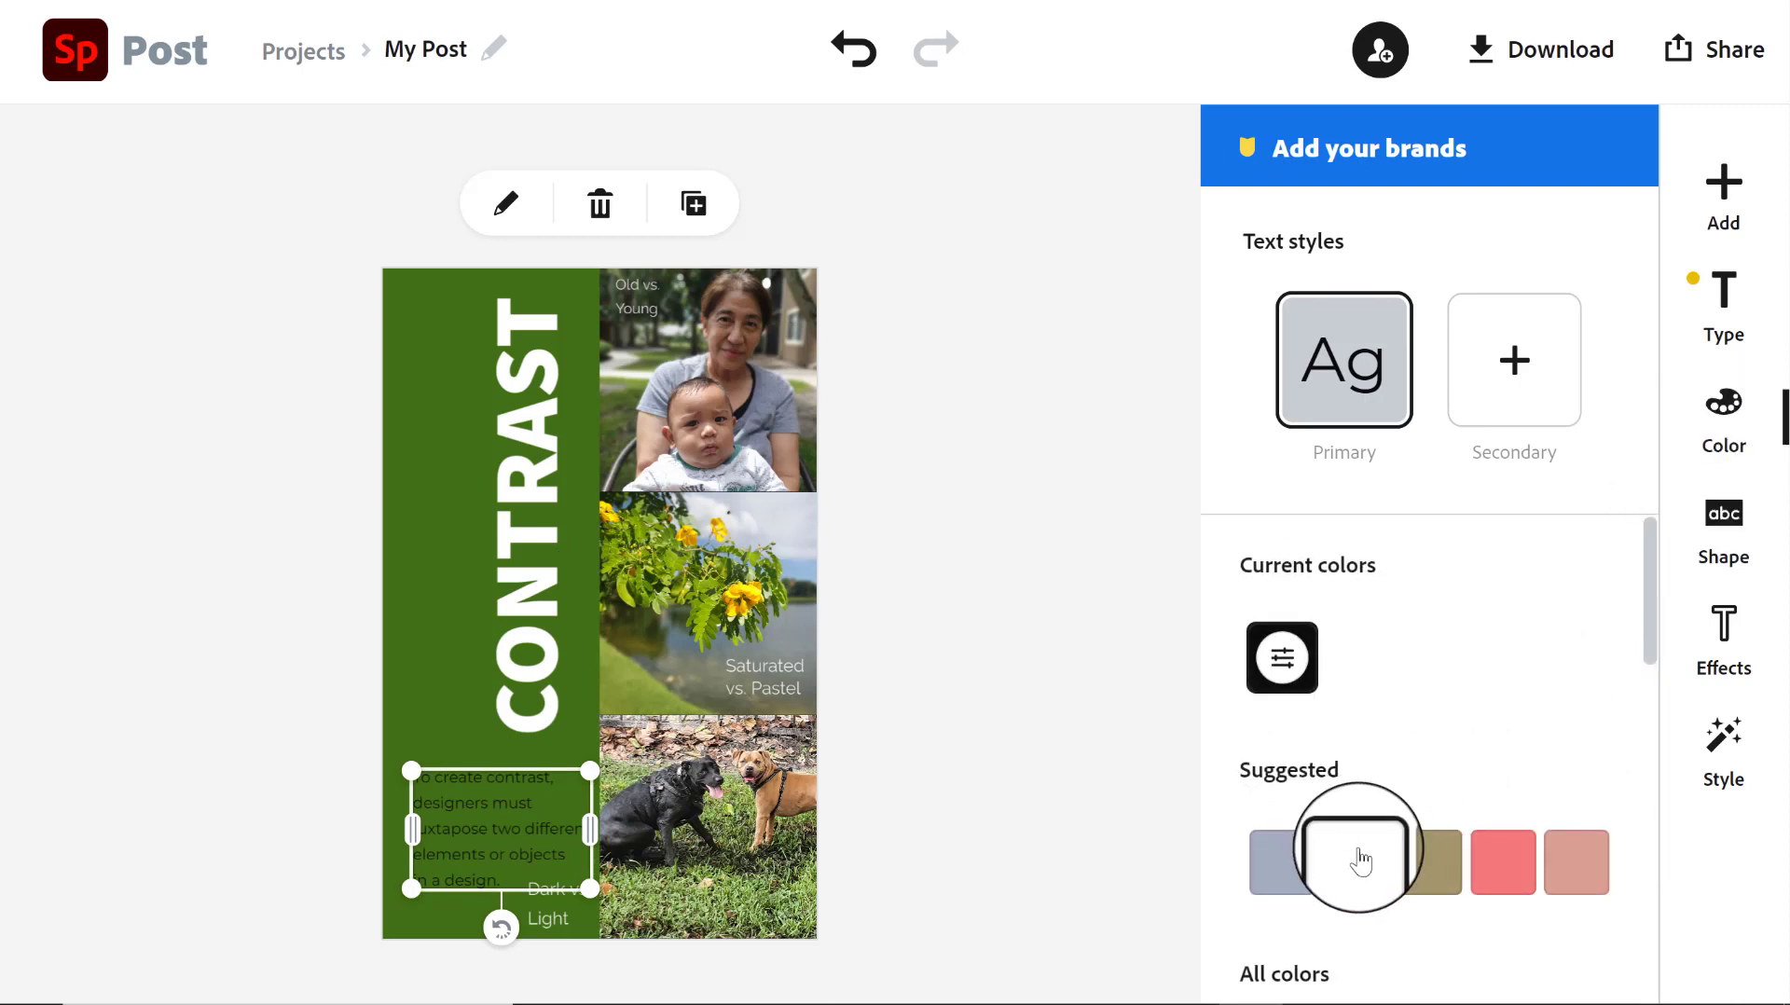
click(1360, 861)
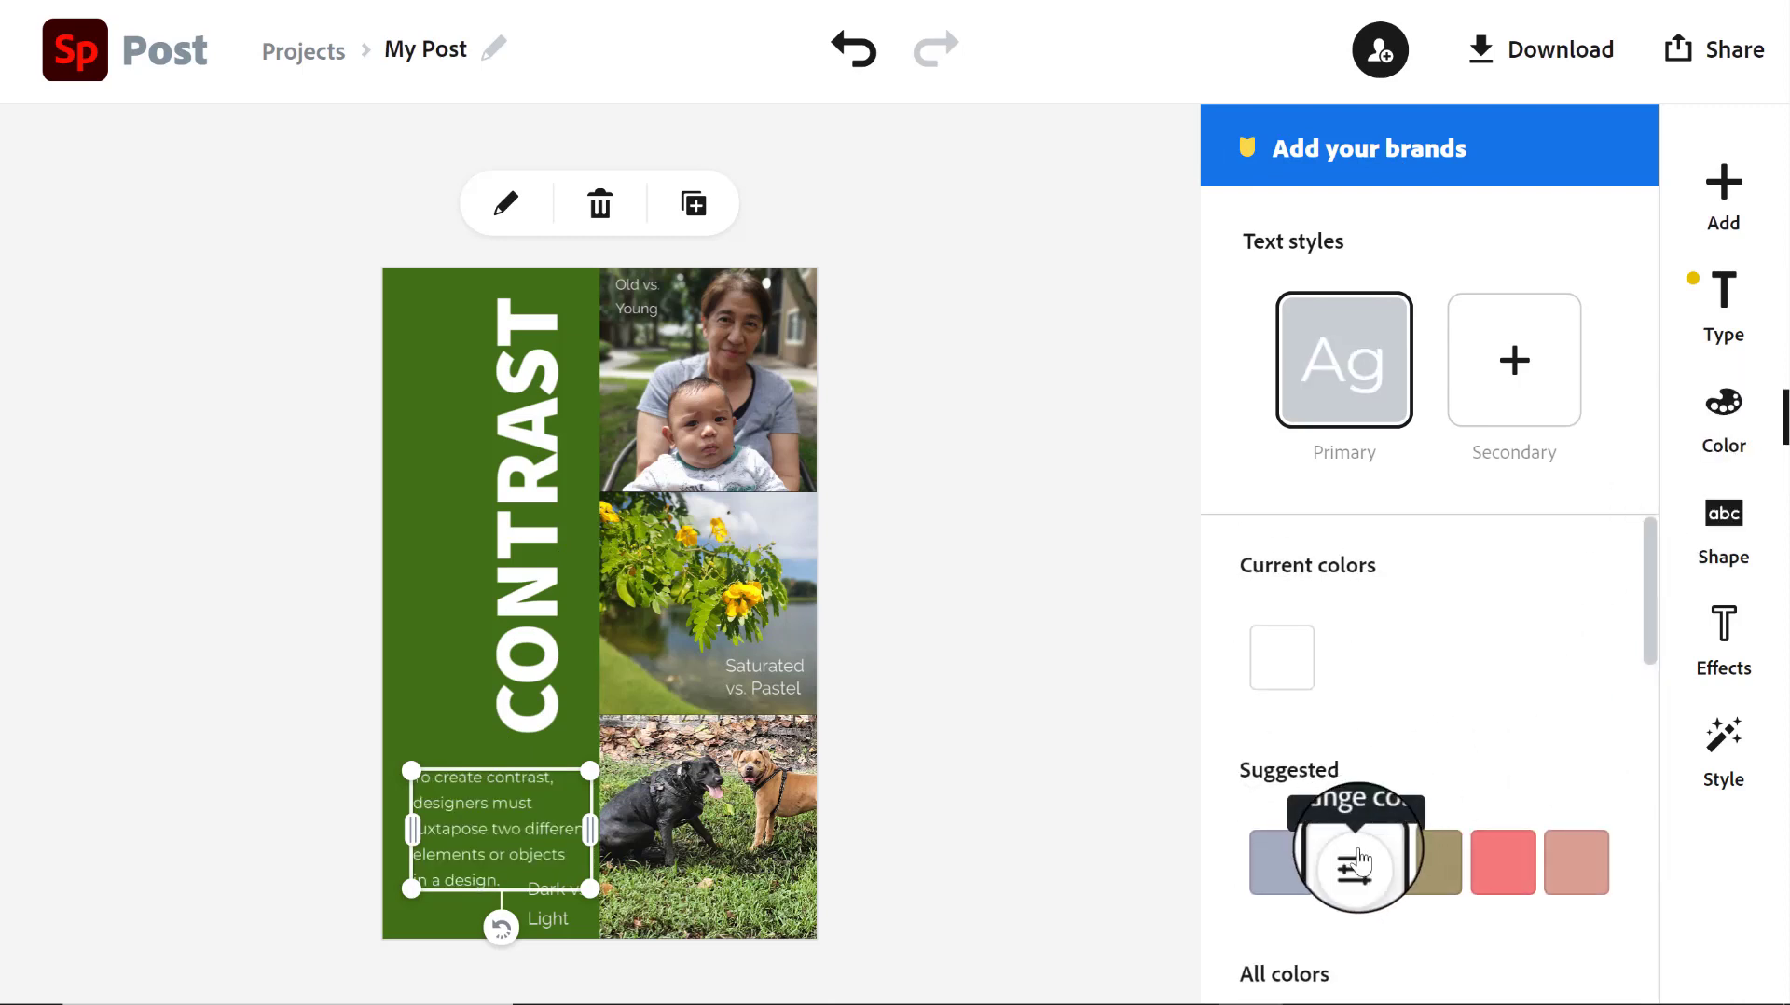
Try the suggested salmon and white on the body paragraph, and set its text colour to the lightest yellow-orange swatch
click(1594, 881)
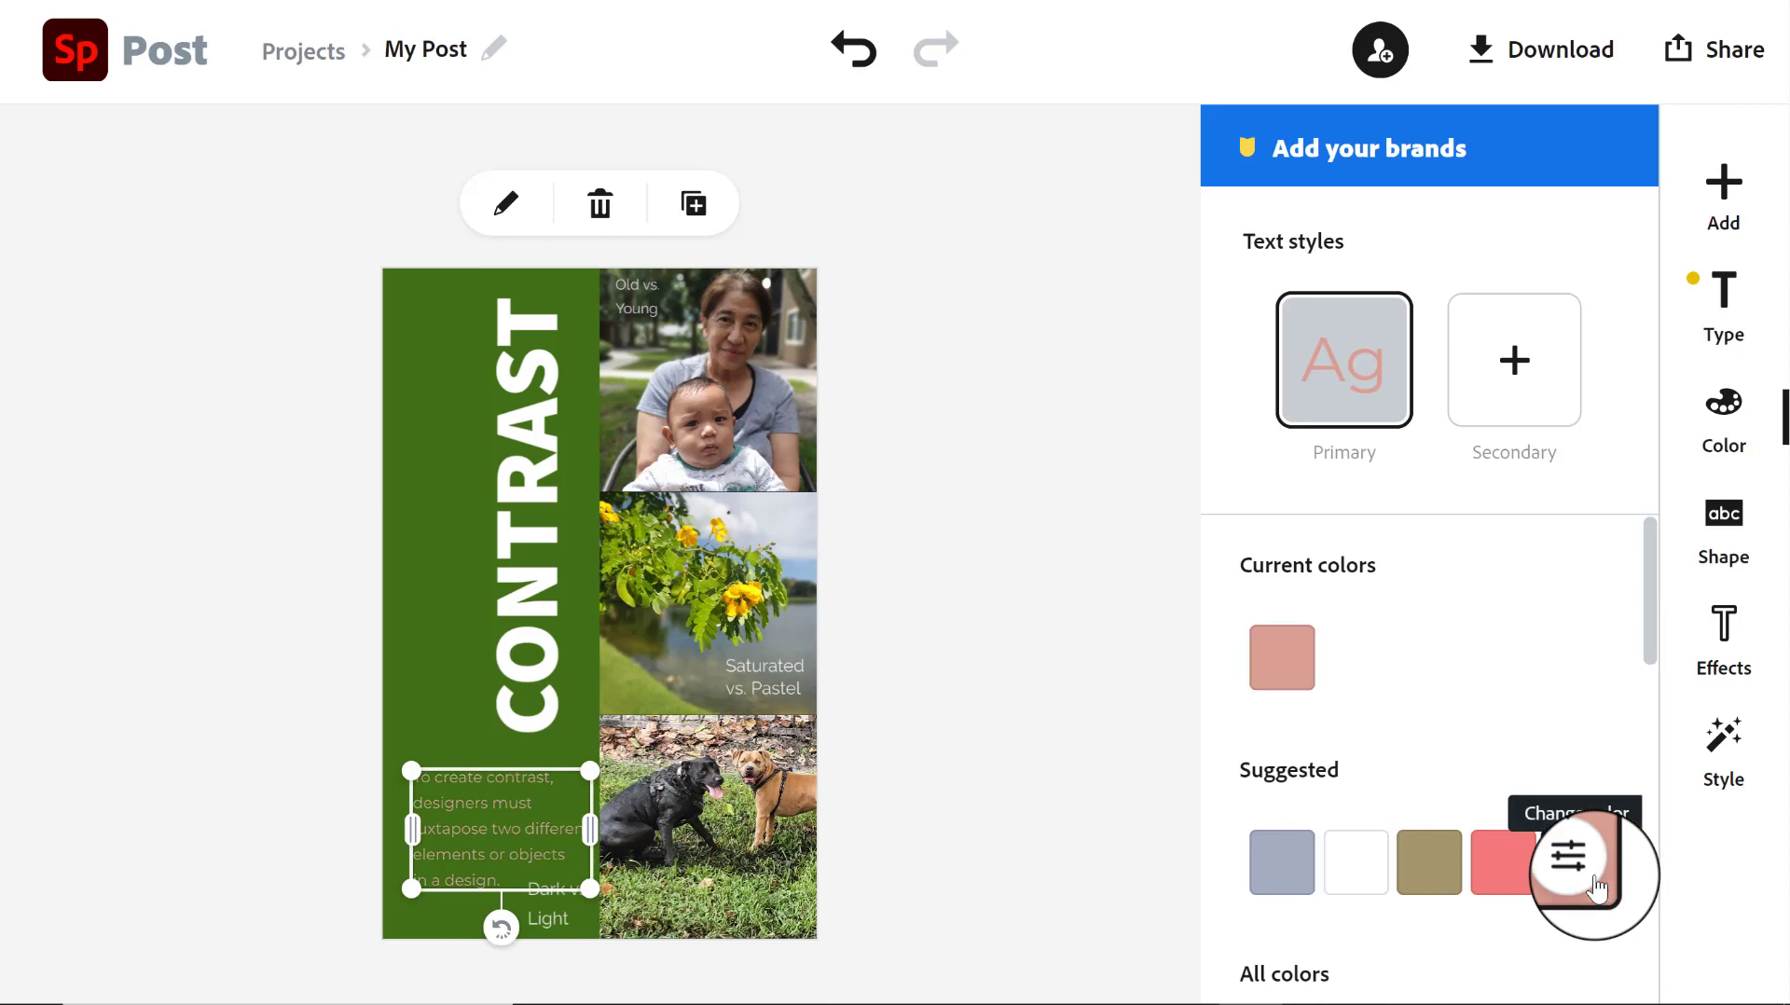
click(1367, 883)
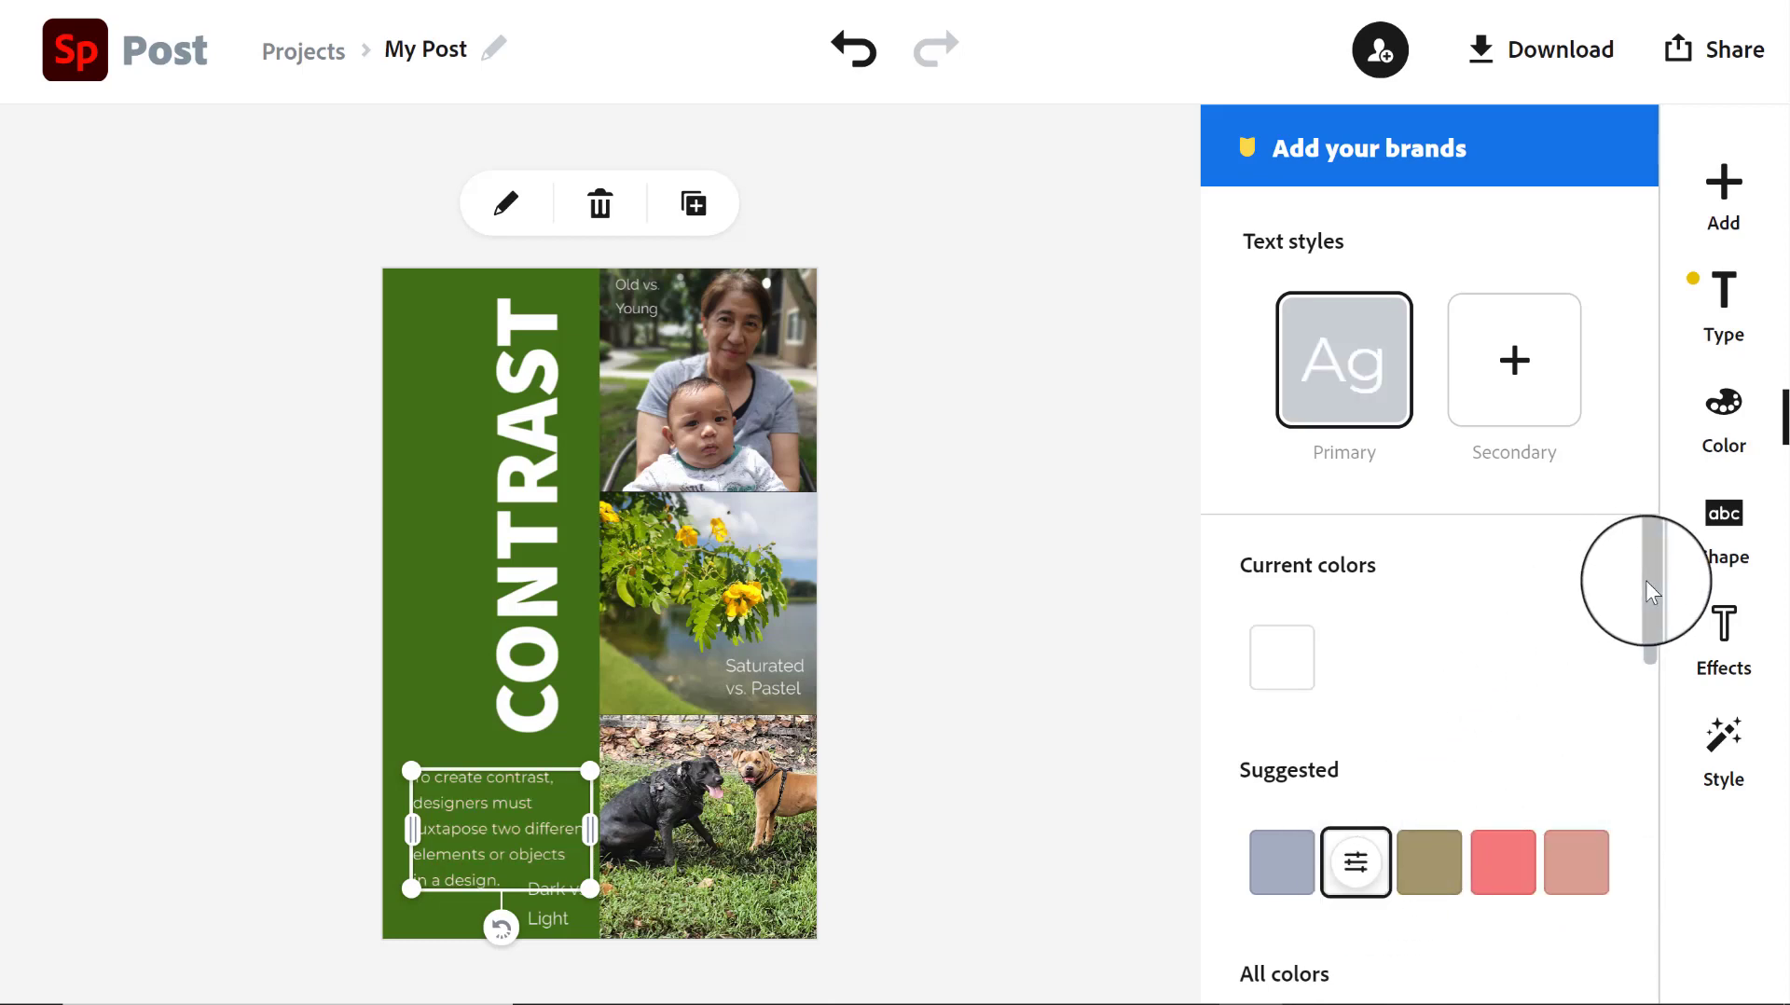
scroll(1644, 666, down, 1)
drag(1644, 666, 1633, 833)
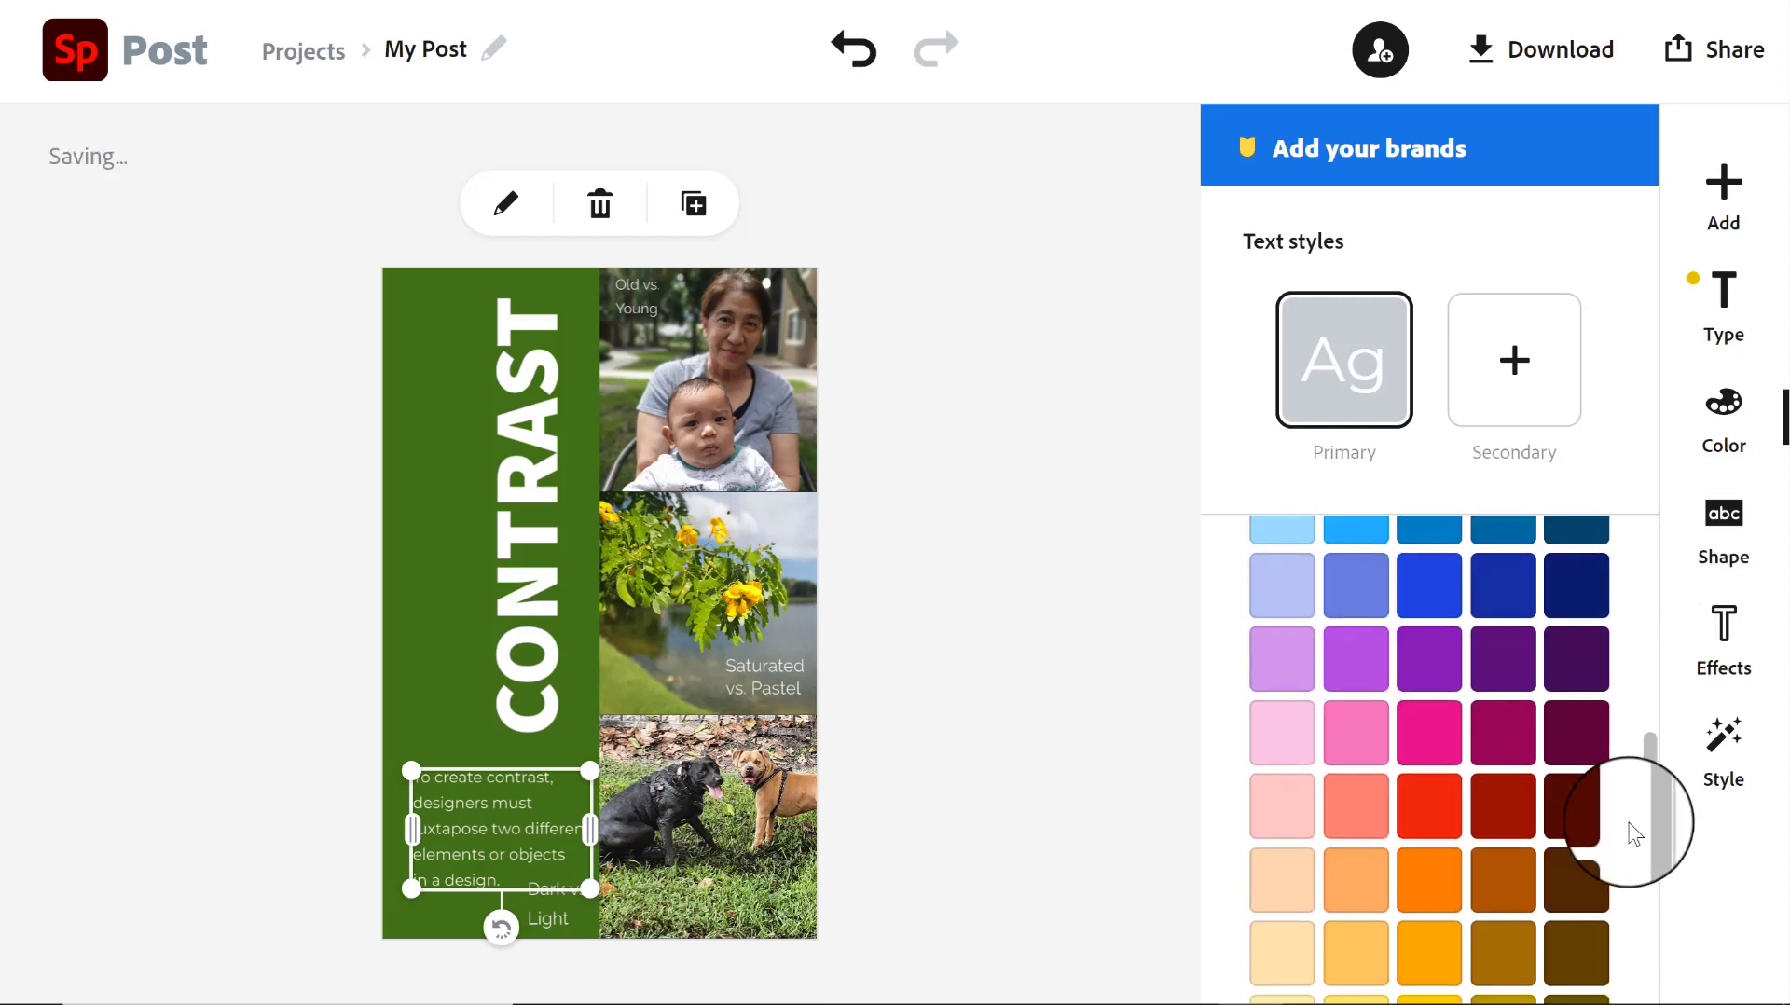
click(1273, 984)
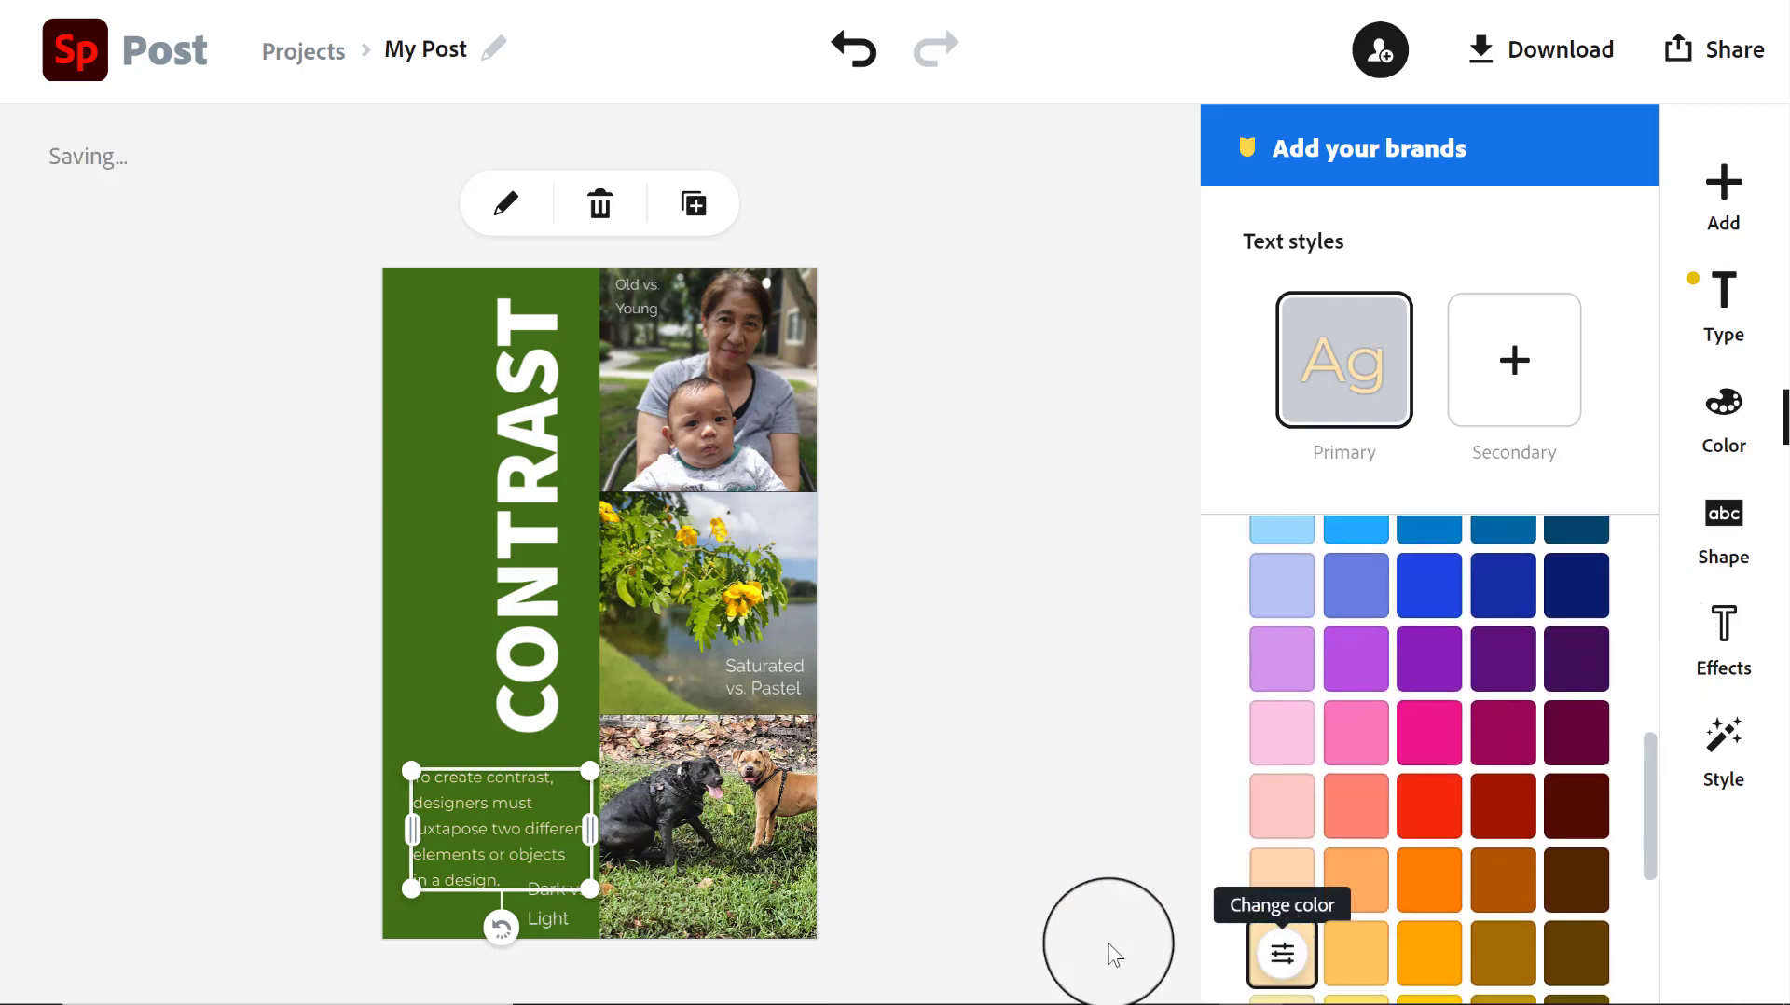
click(1014, 816)
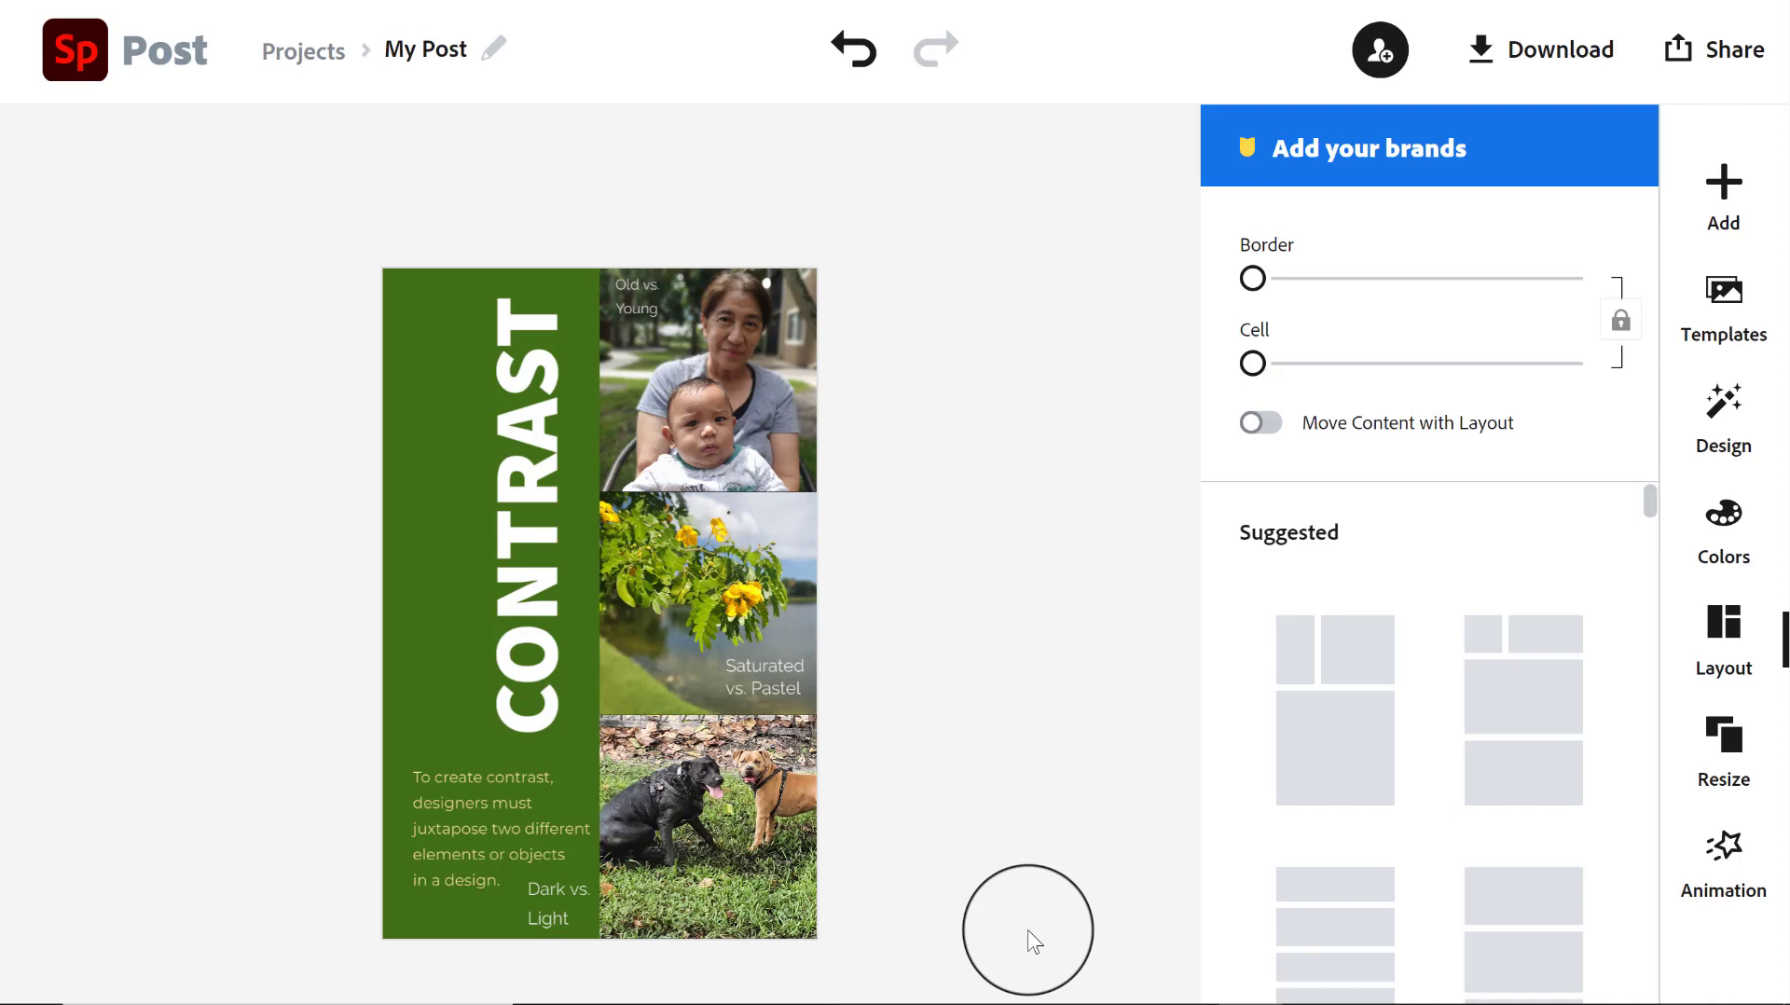
Change the font of the vertical CONTRAST title to Monoton Regular
click(532, 626)
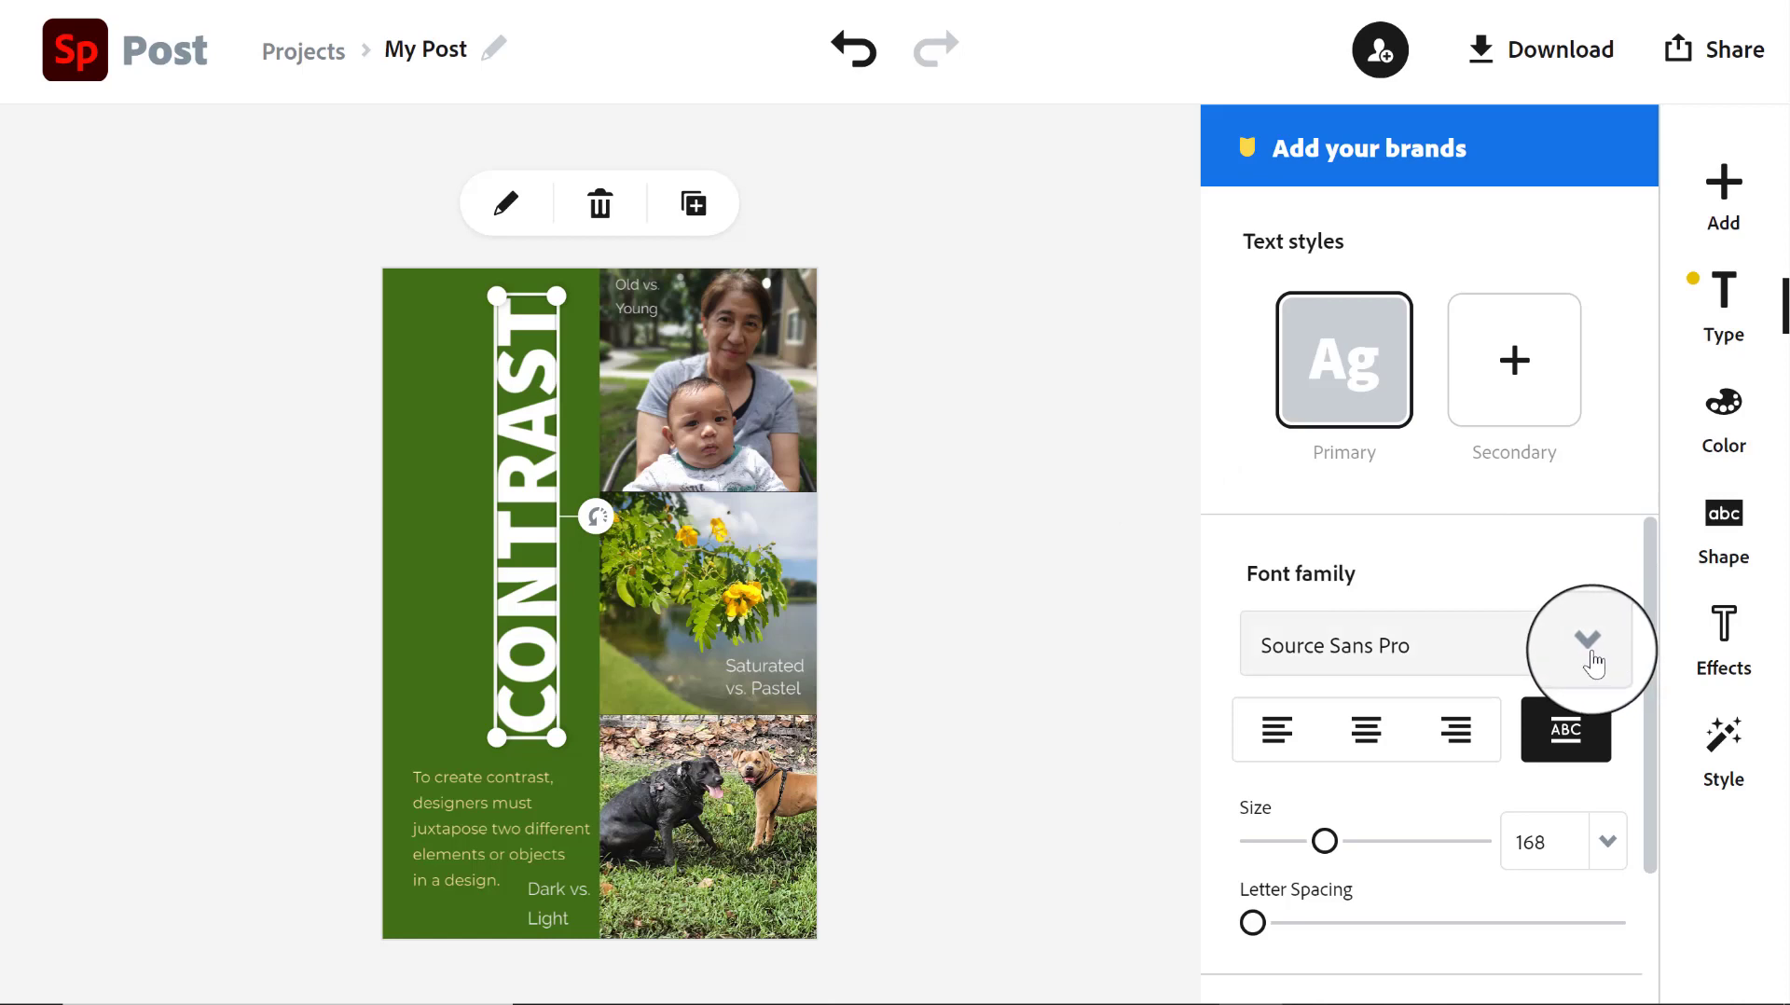
click(1591, 653)
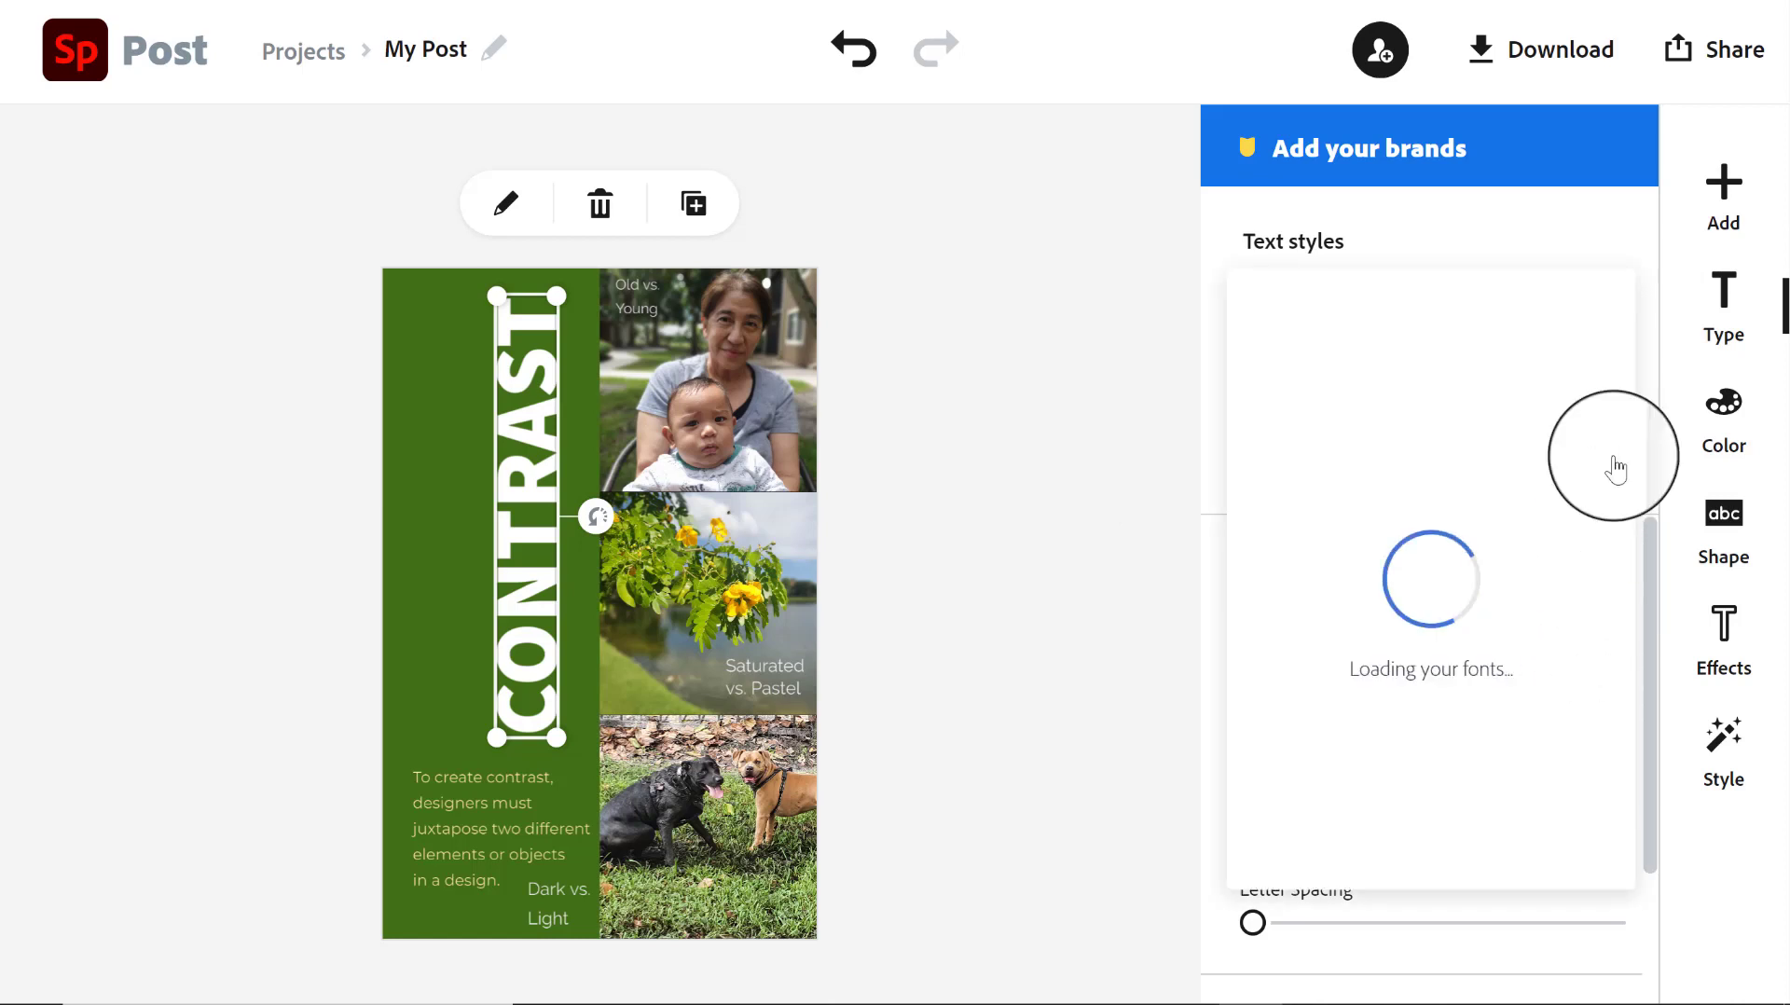
scroll(1624, 736, down, 5)
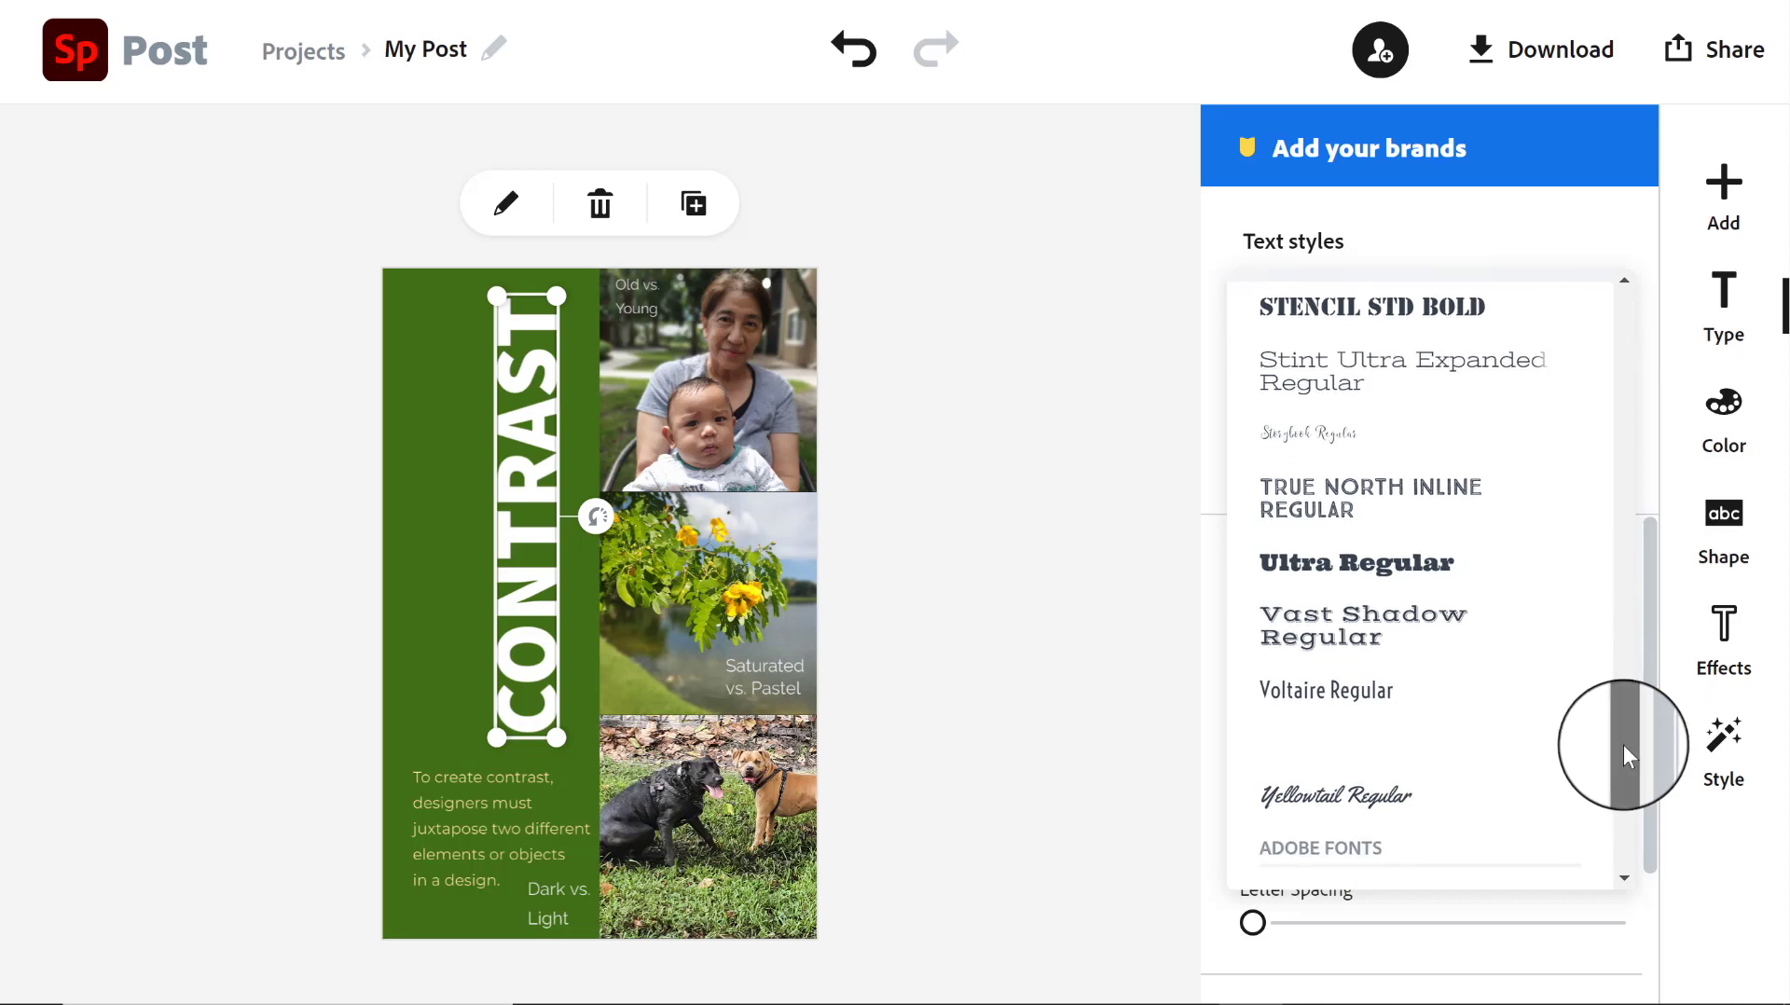
drag(1622, 750, 1618, 513)
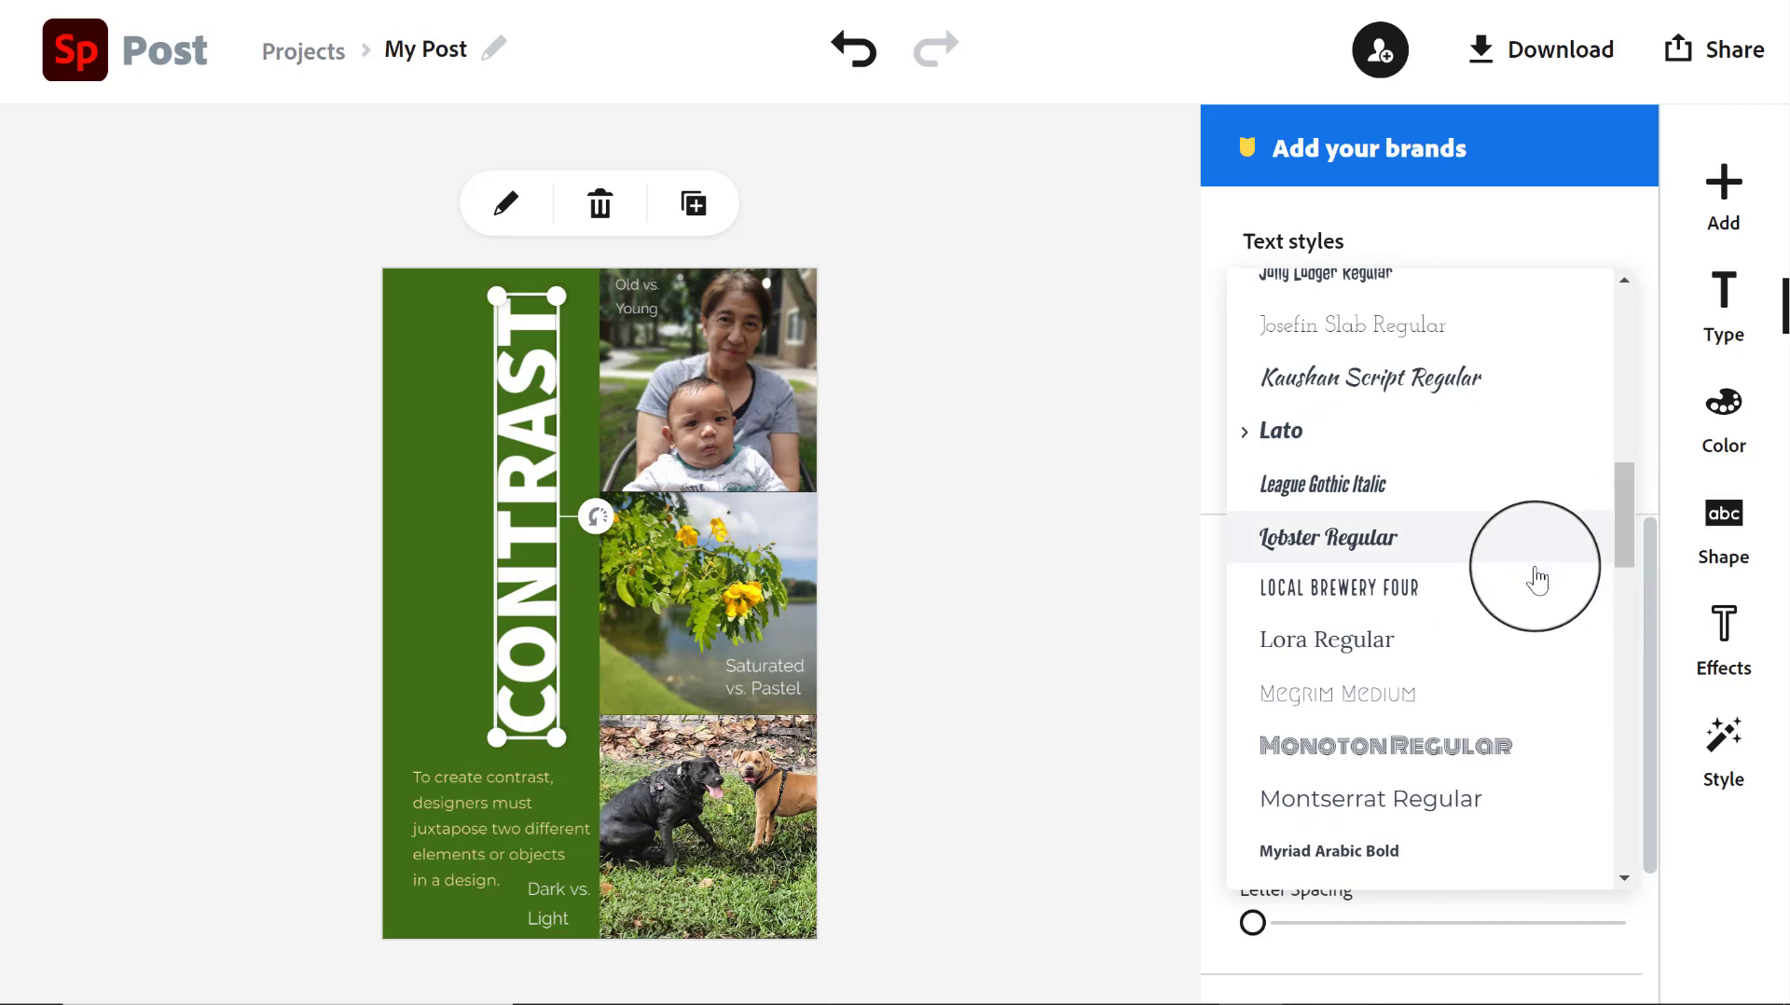
click(1480, 757)
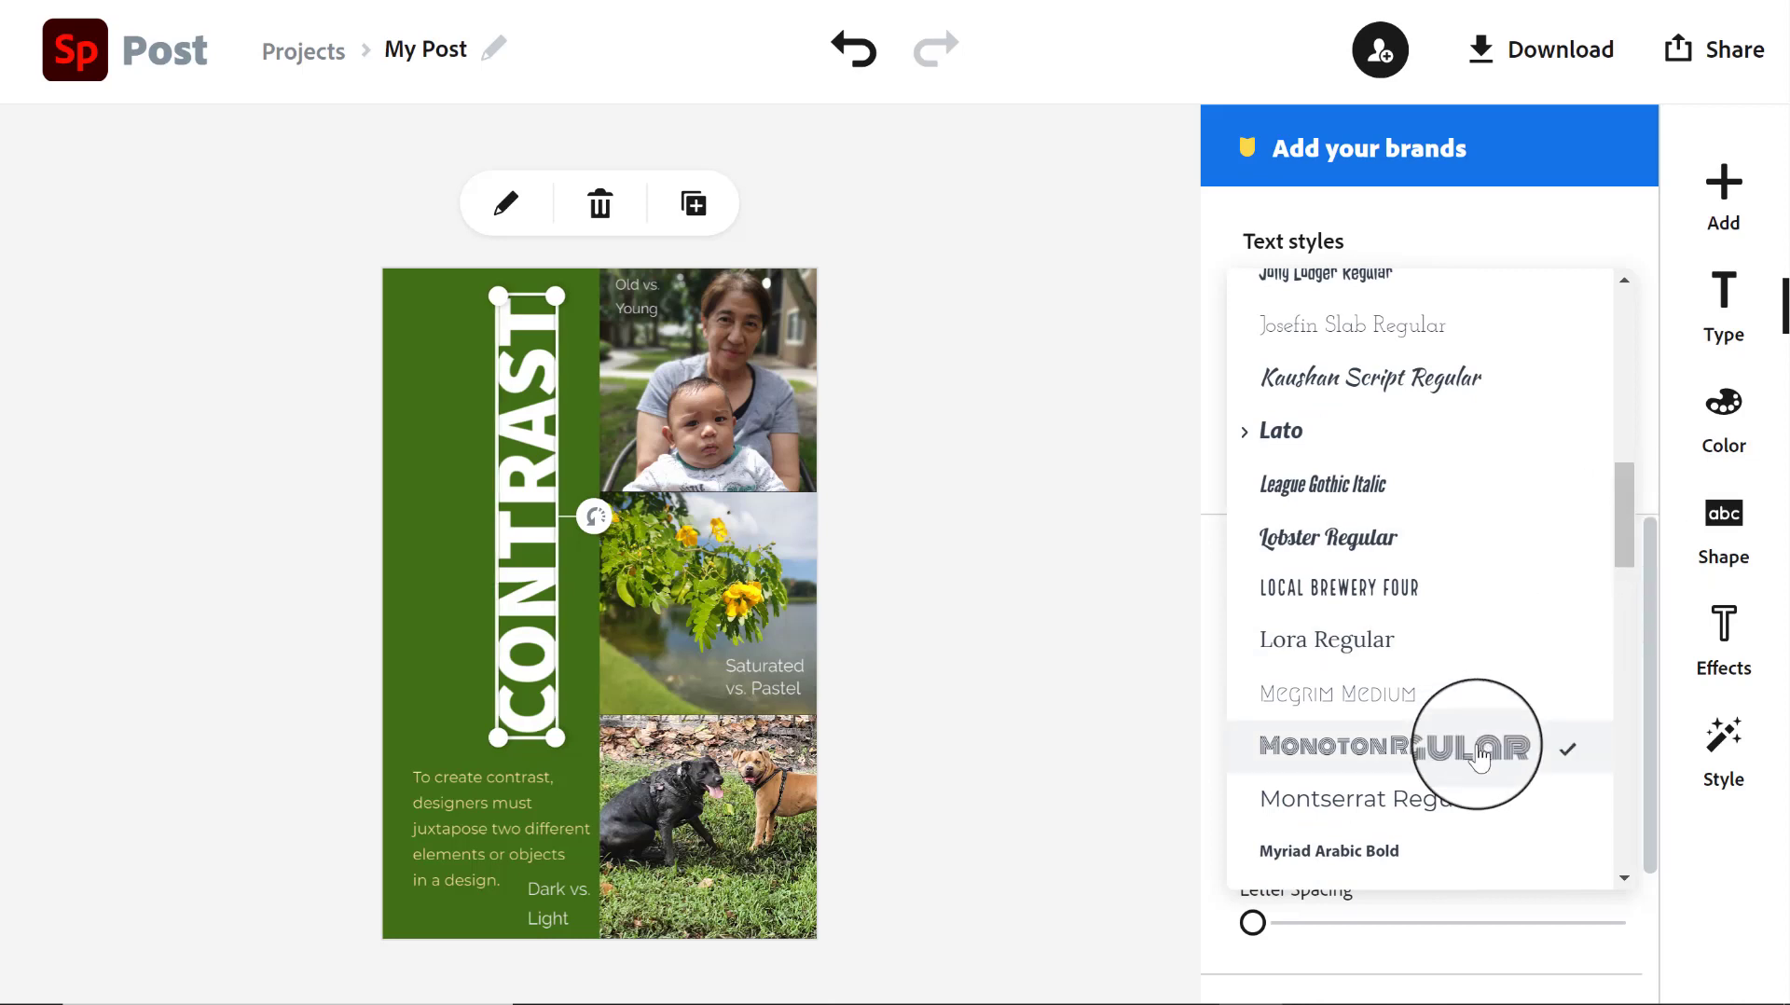
click(966, 531)
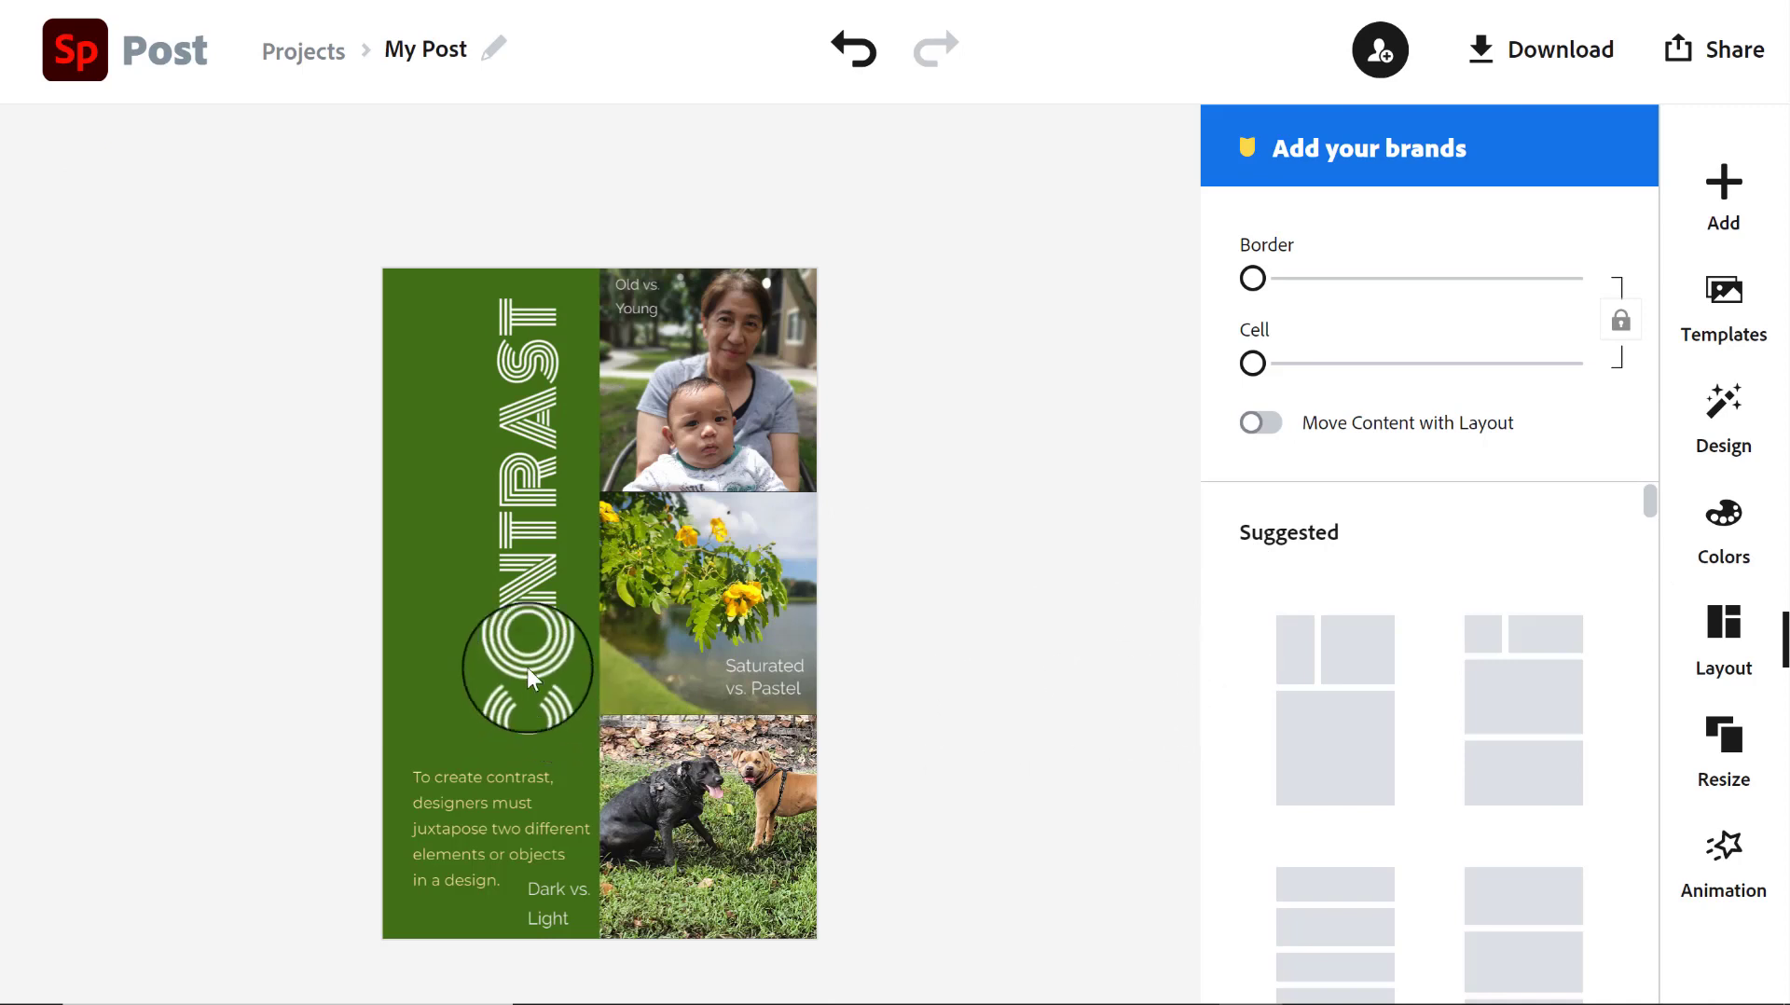
Try Kaushan Script Regular on the CONTRAST title and set its font to Local Brewery Four
click(530, 612)
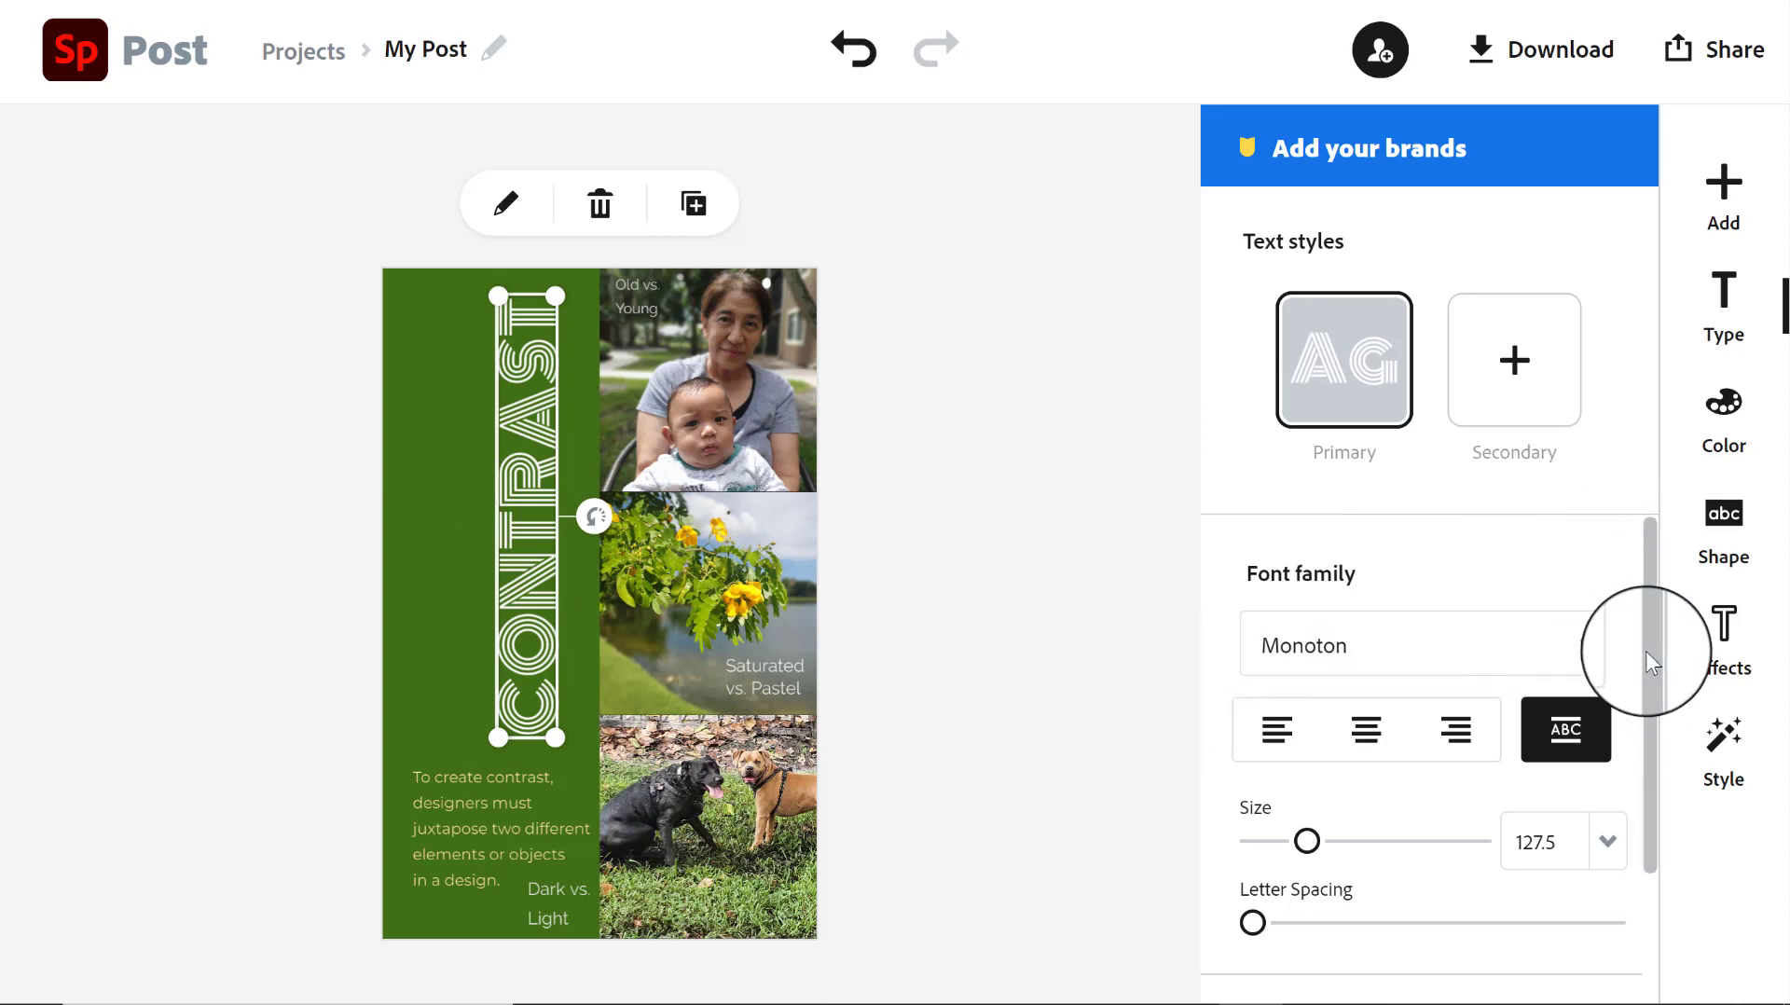
click(1501, 648)
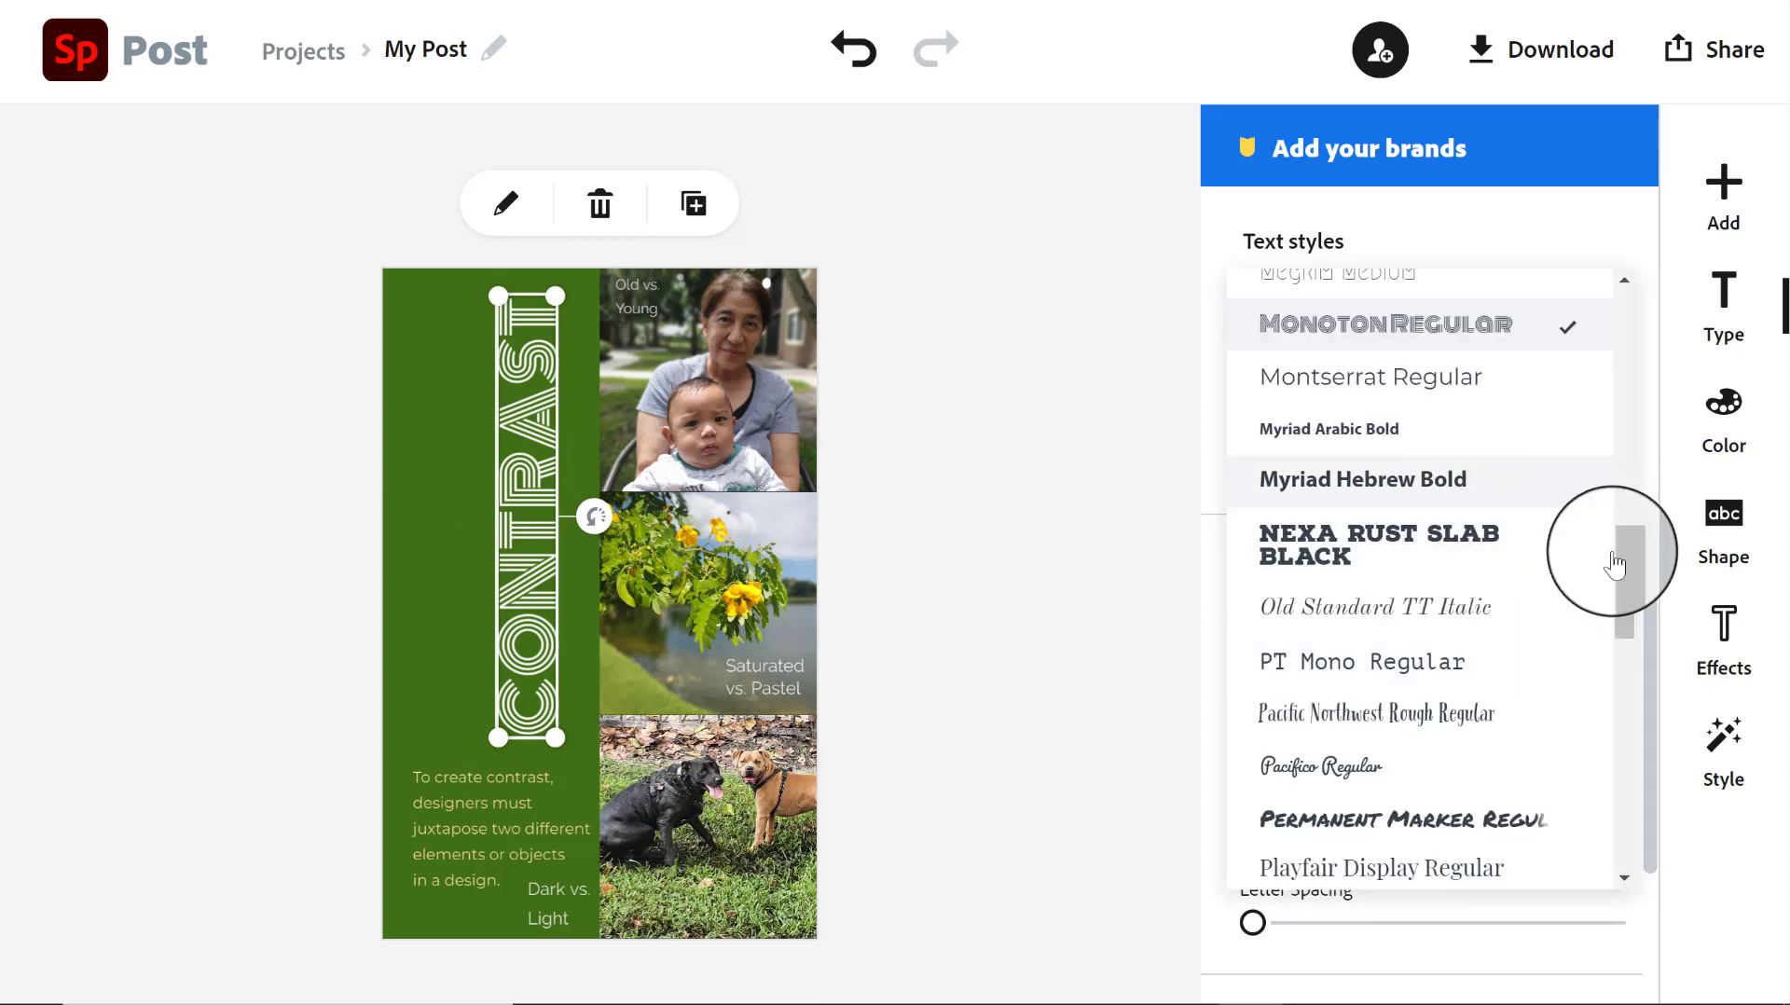
drag(1631, 615, 1648, 533)
click(1530, 522)
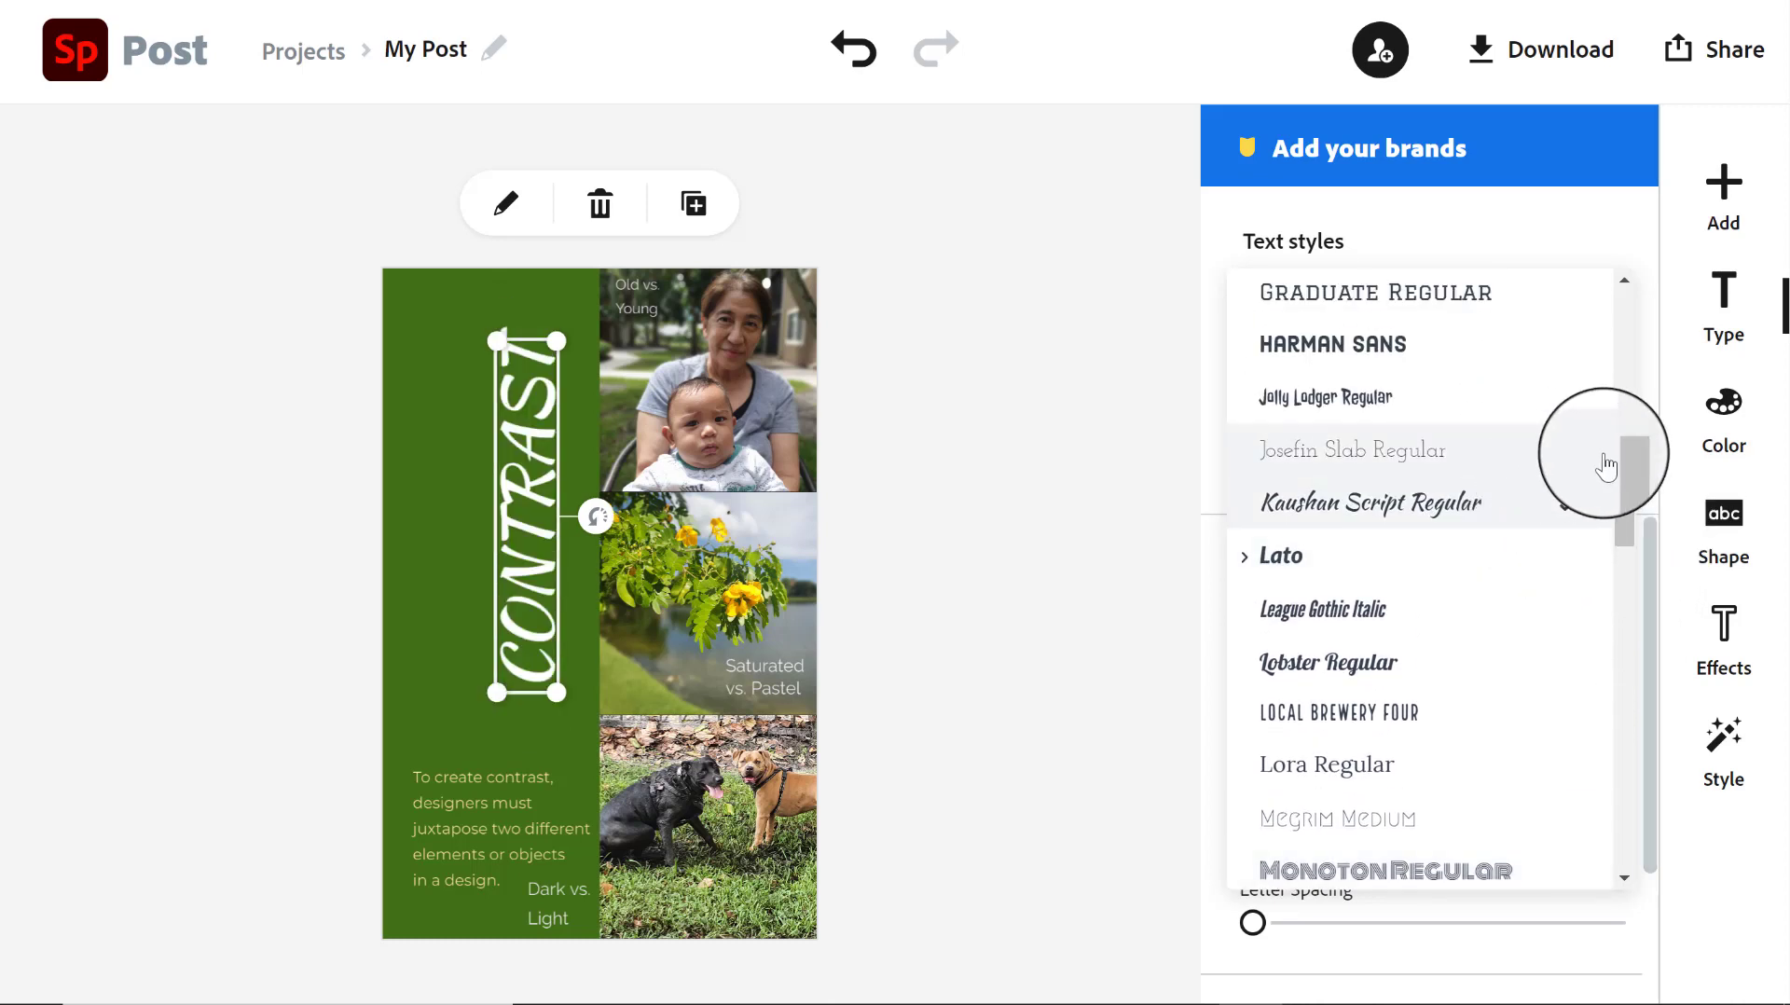
drag(1639, 471, 1650, 407)
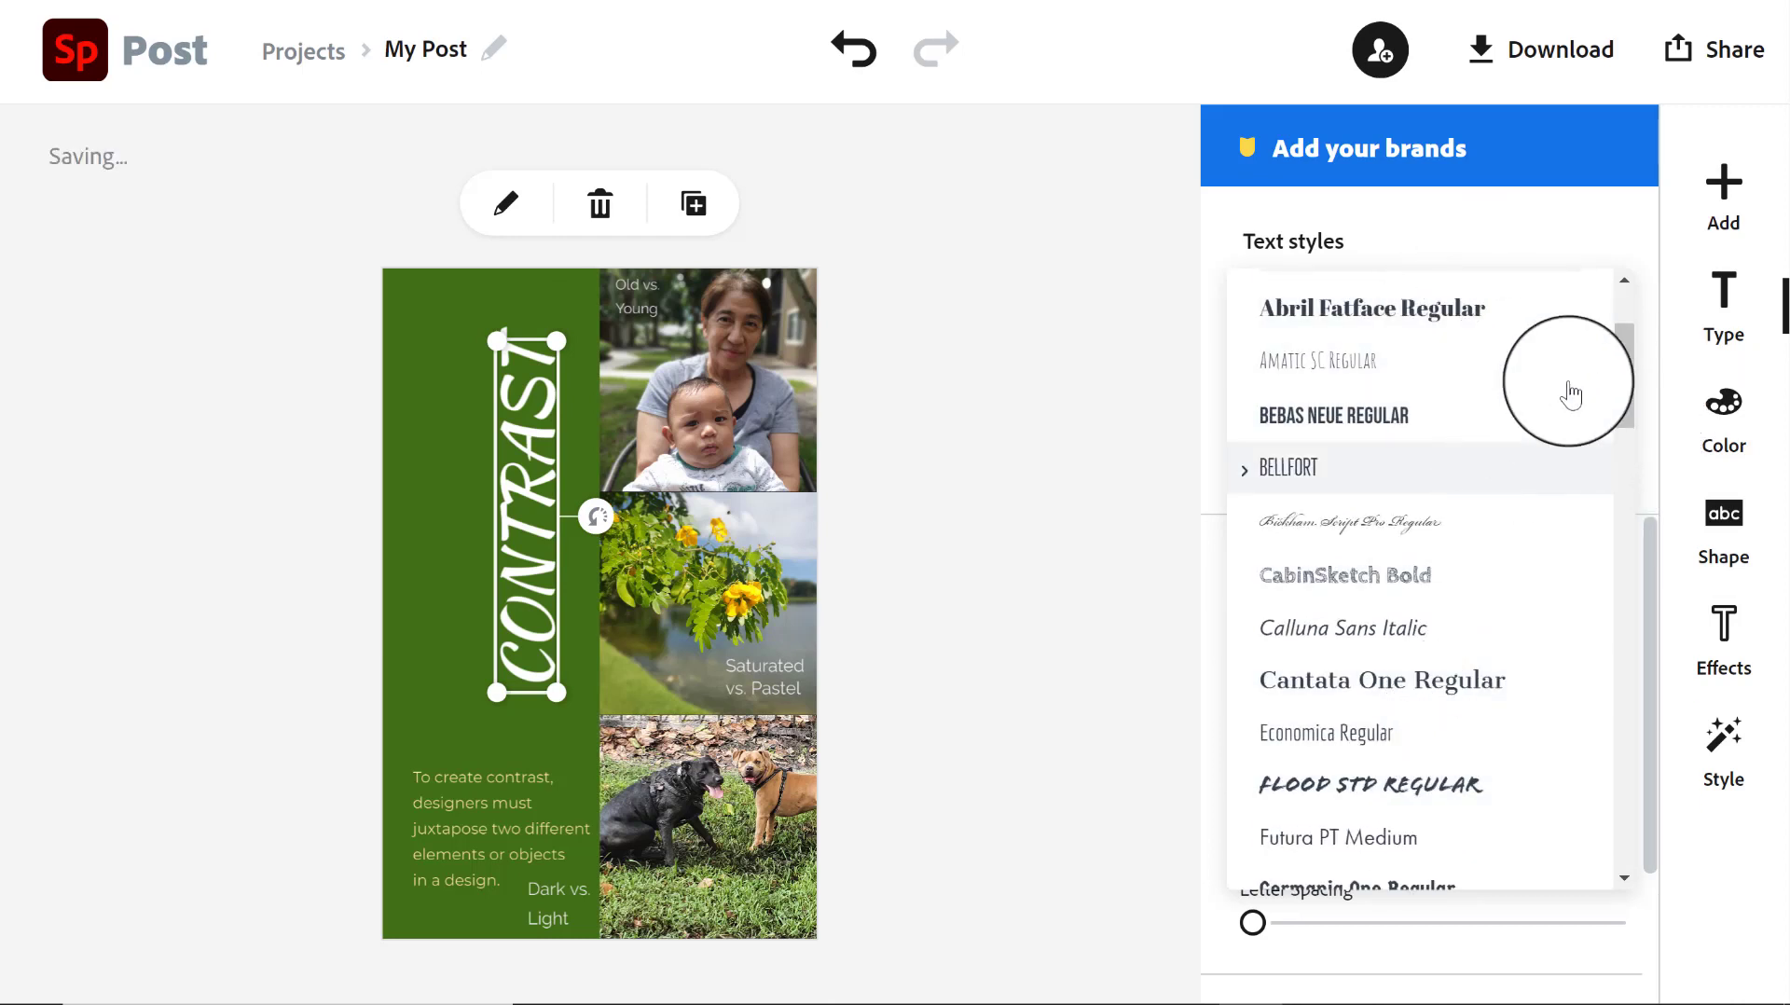
drag(1632, 367, 1638, 315)
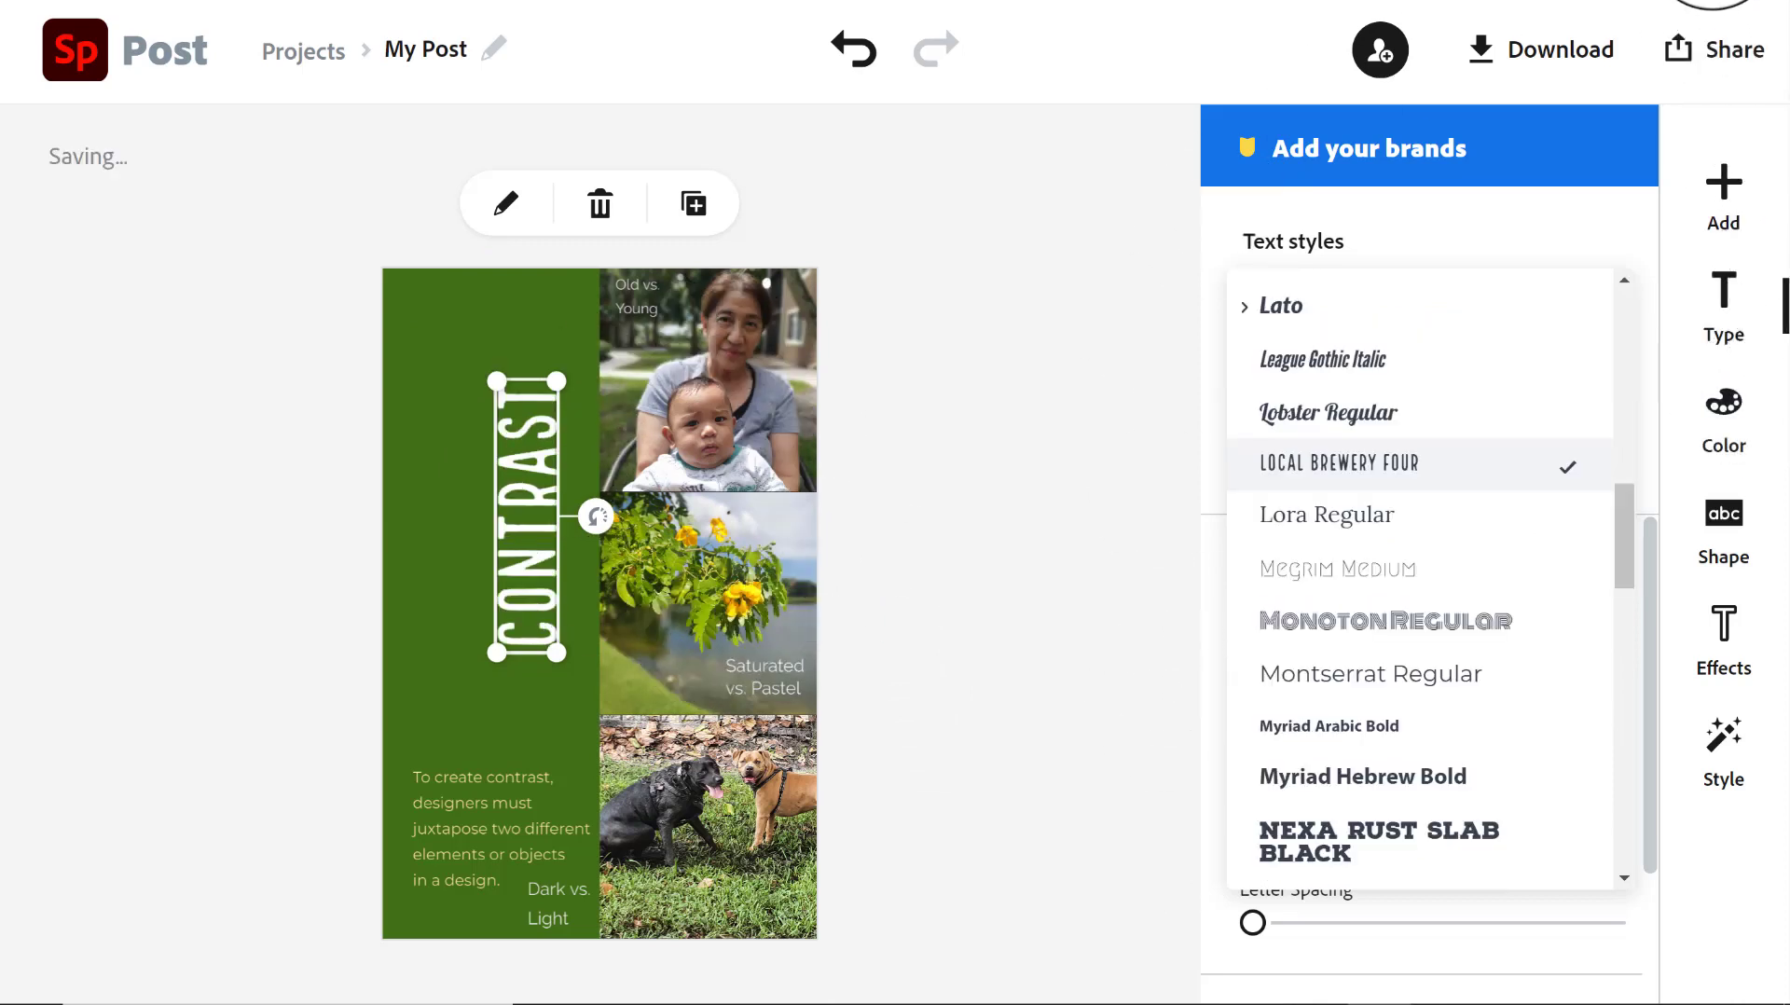
scroll(1257, 493, down, 1)
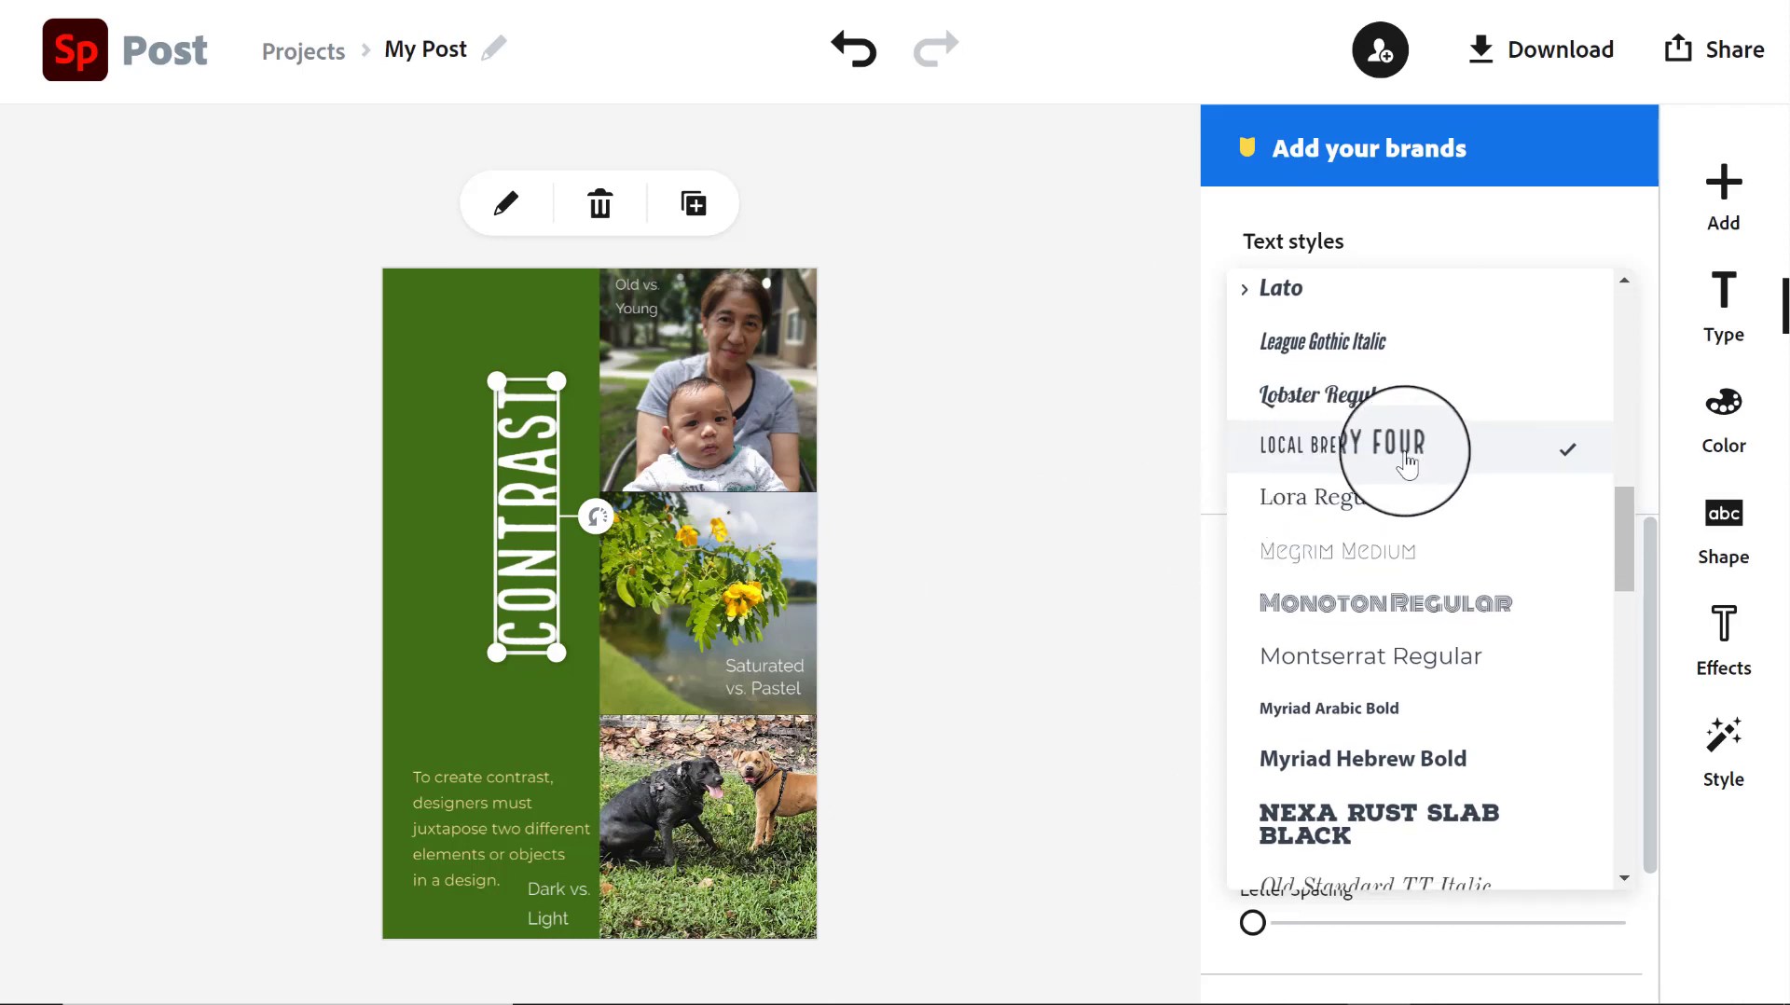
click(899, 576)
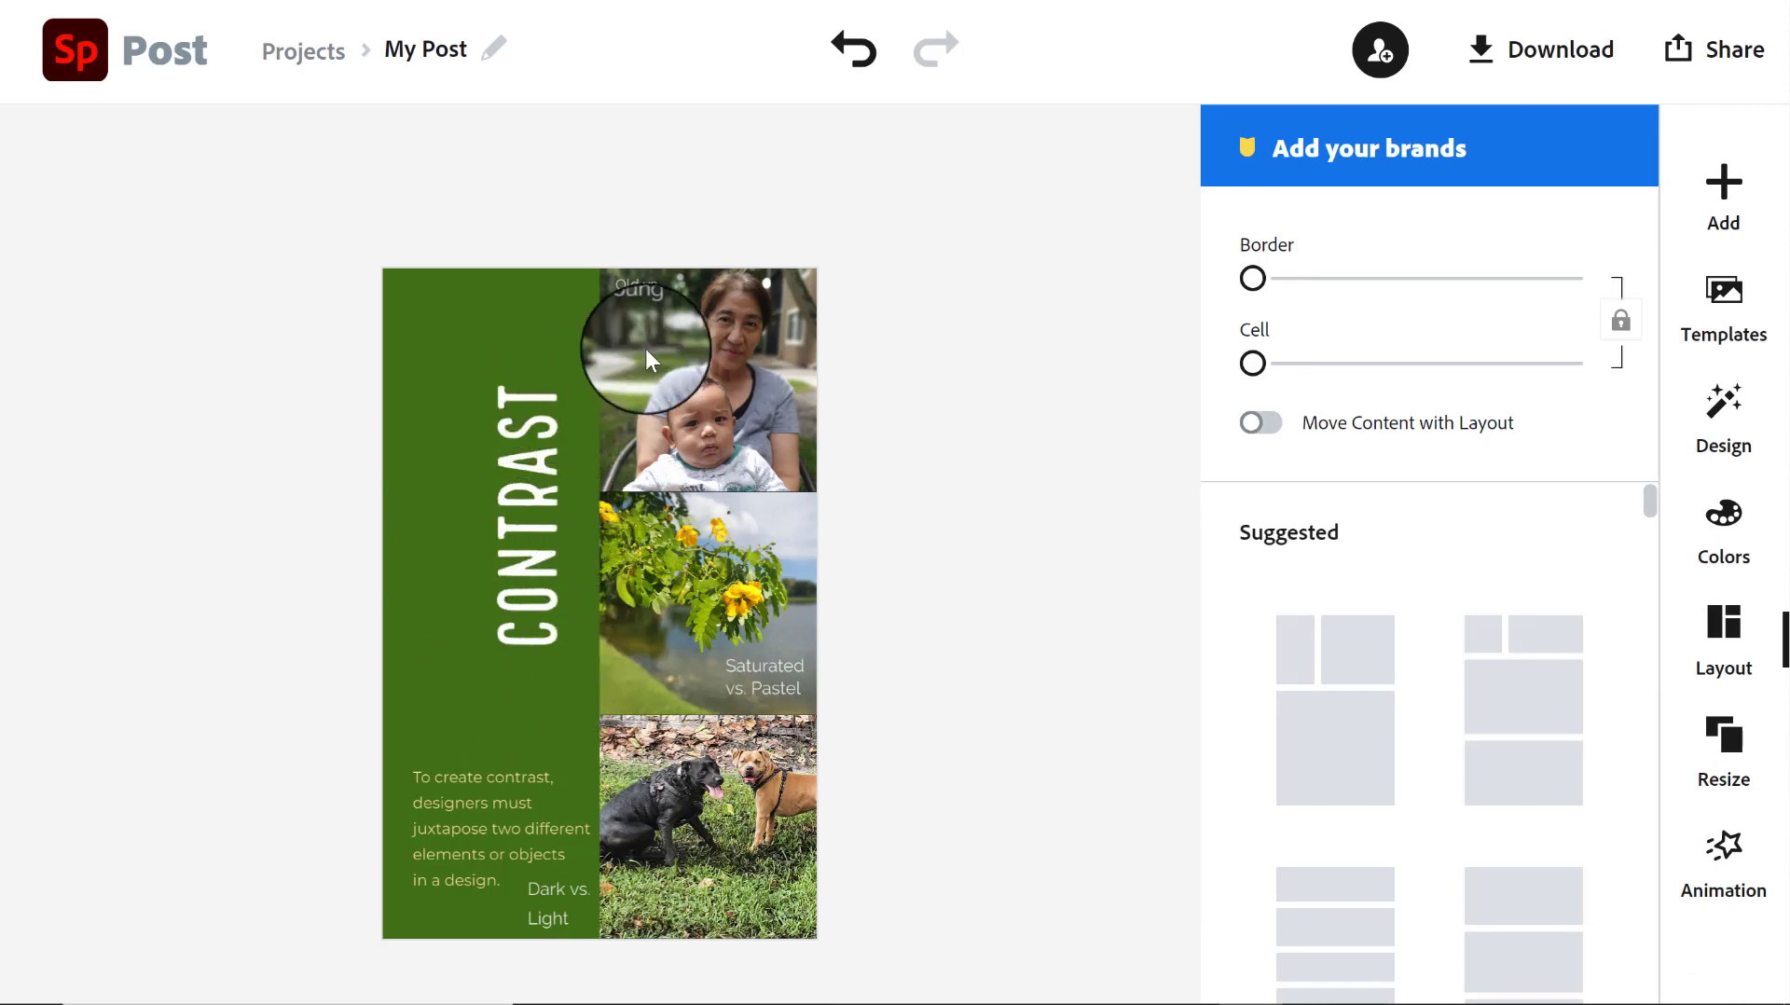
Enlarge the CONTRAST title to size 260 so it nearly fills the space above the body text
click(527, 489)
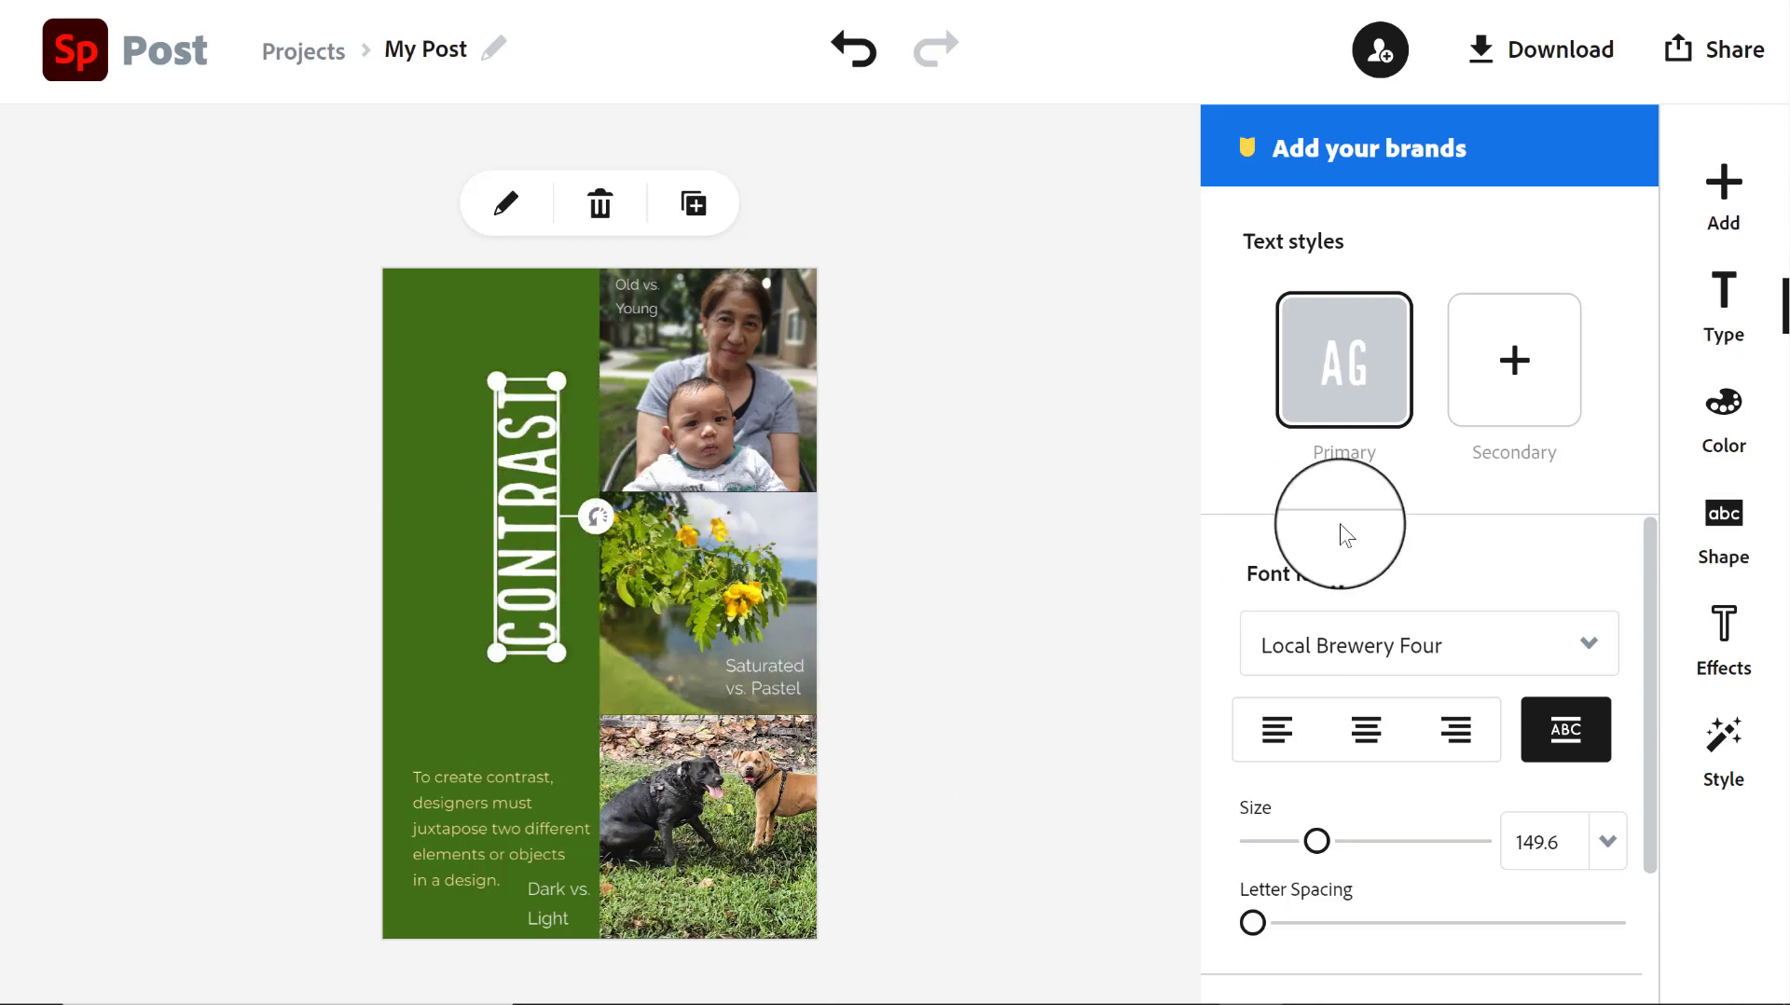
drag(1323, 841, 1375, 867)
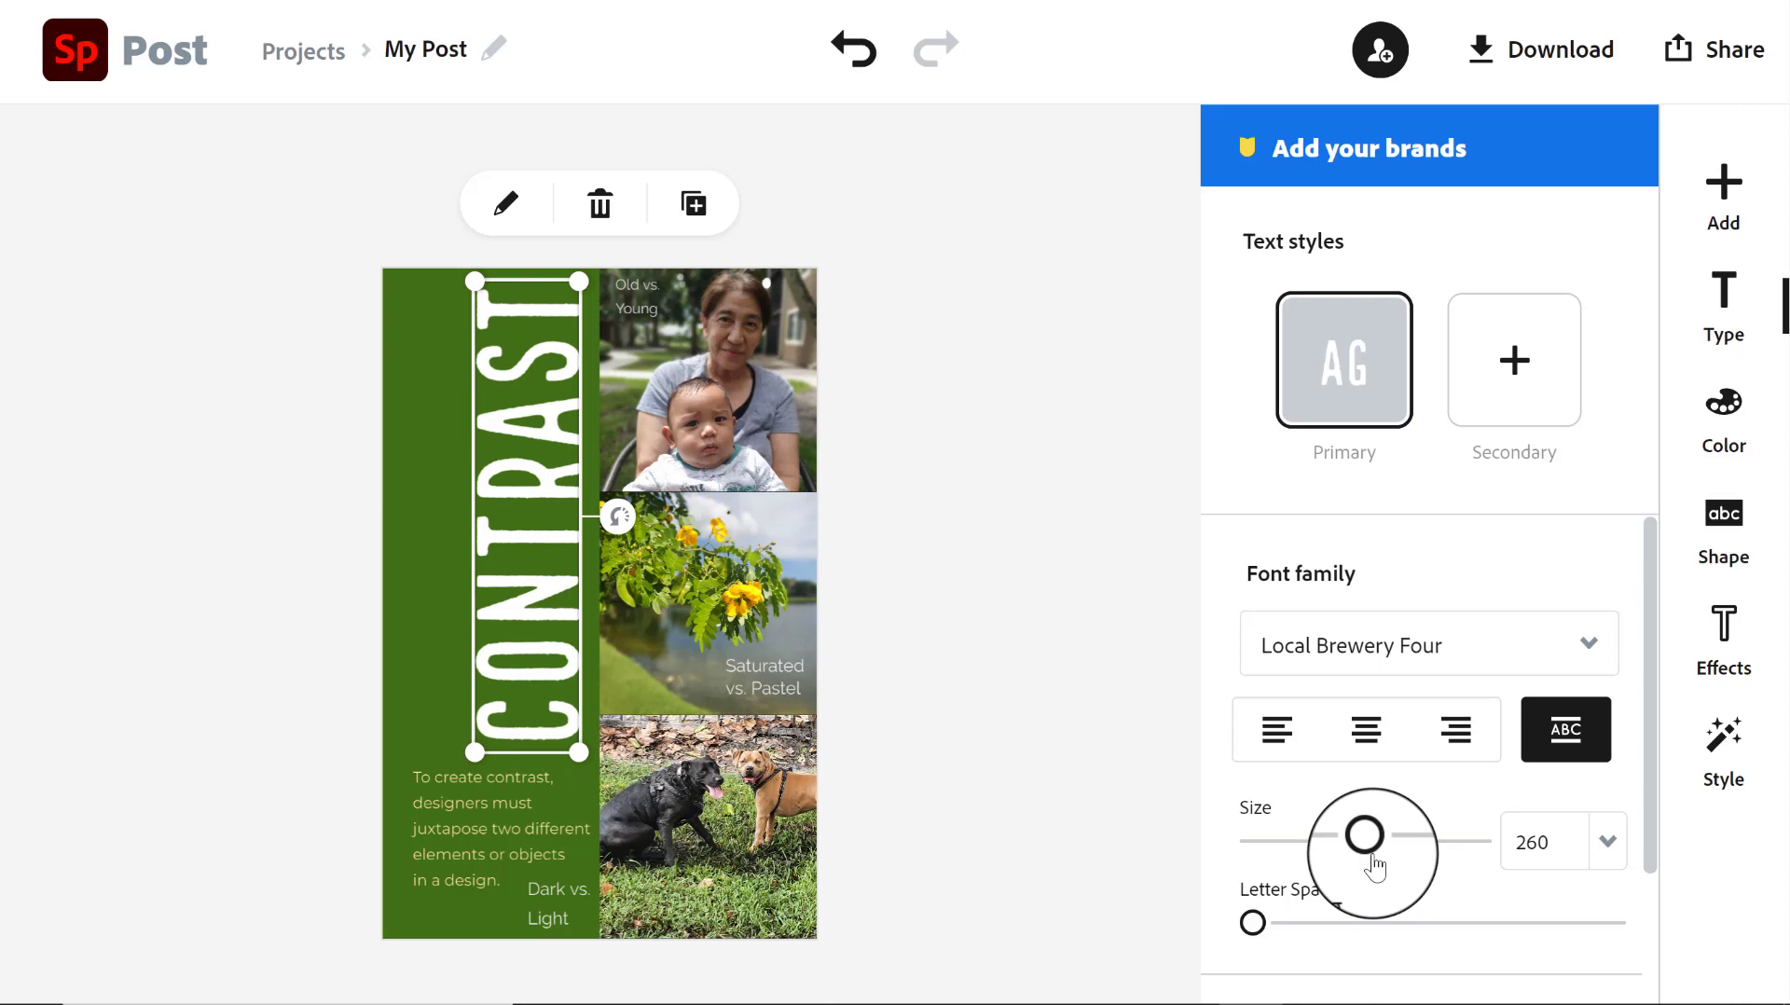
click(1044, 643)
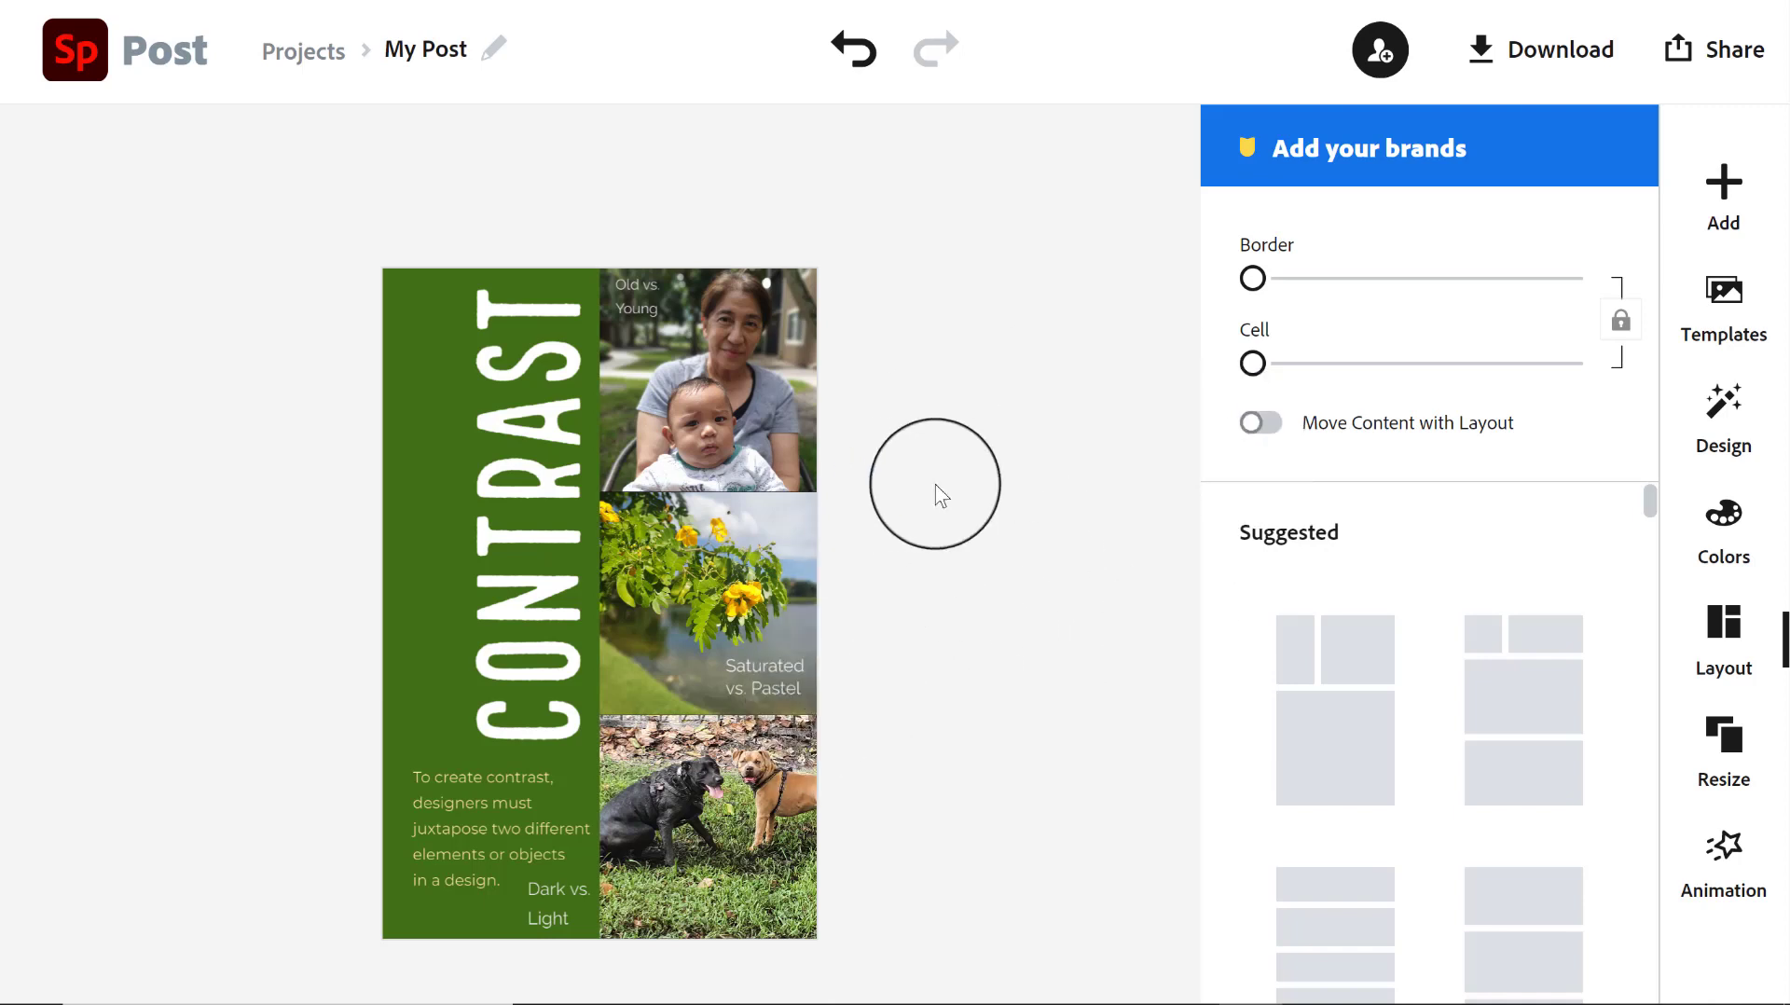
Download the finished poster as a PNG
click(1594, 61)
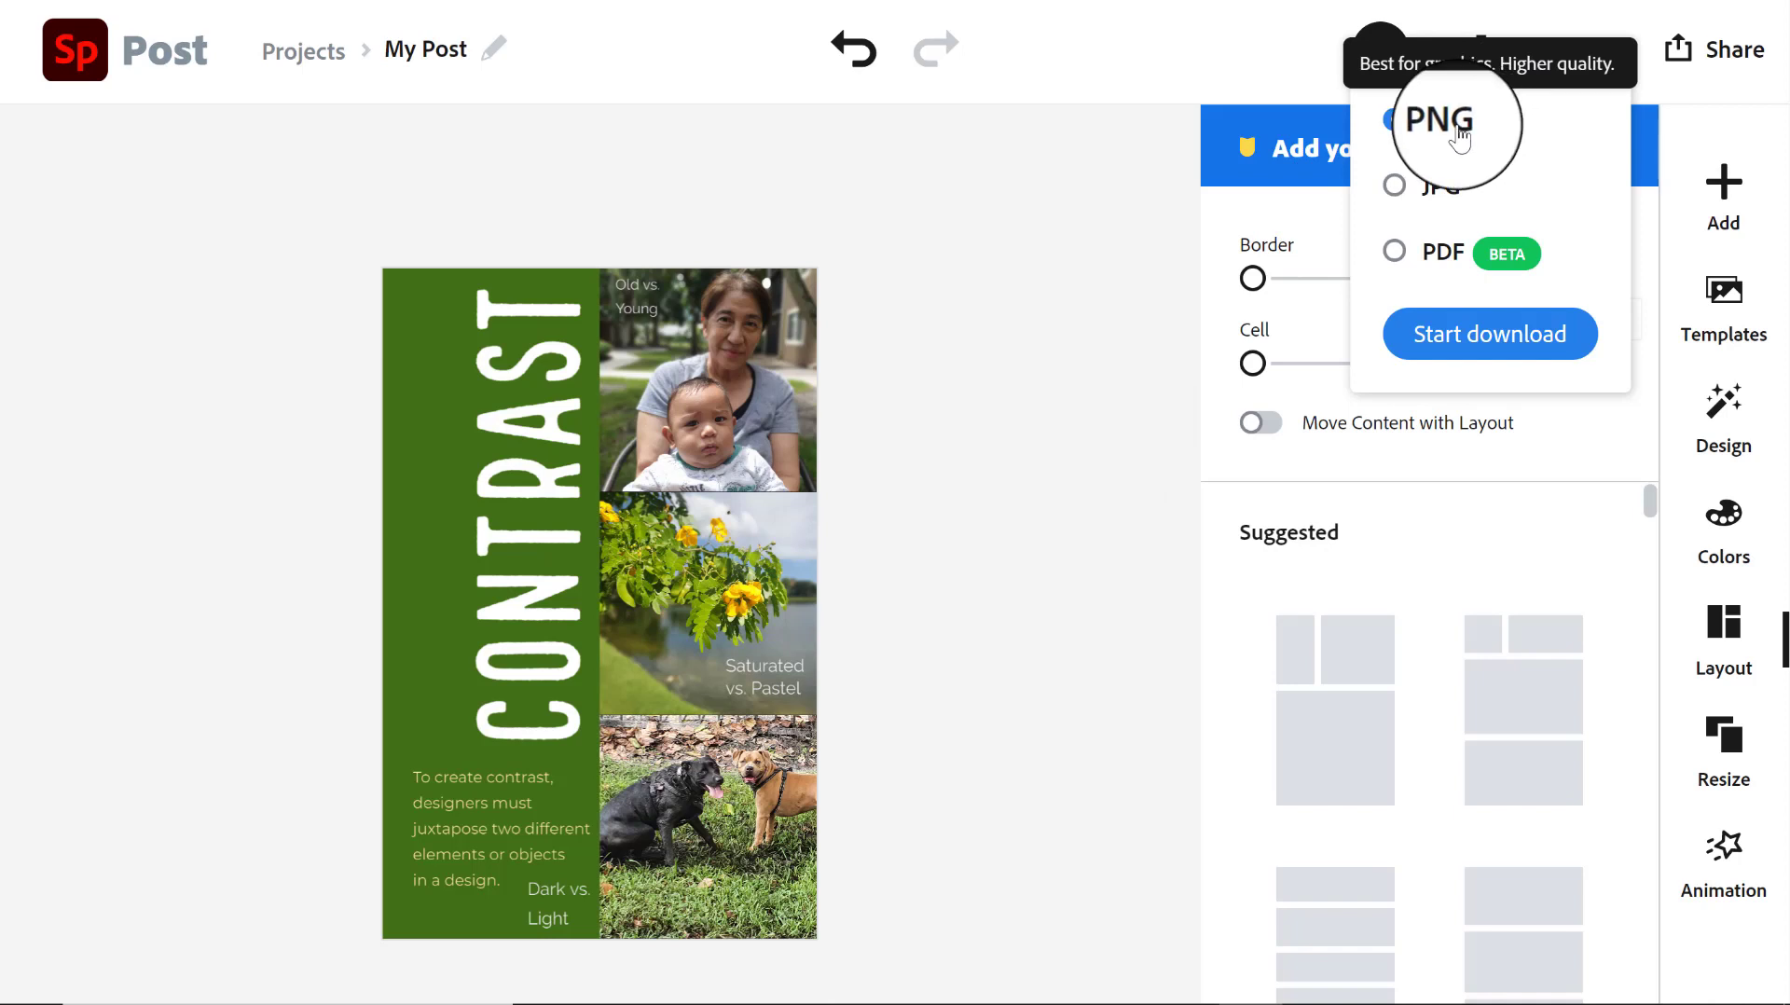
click(1484, 337)
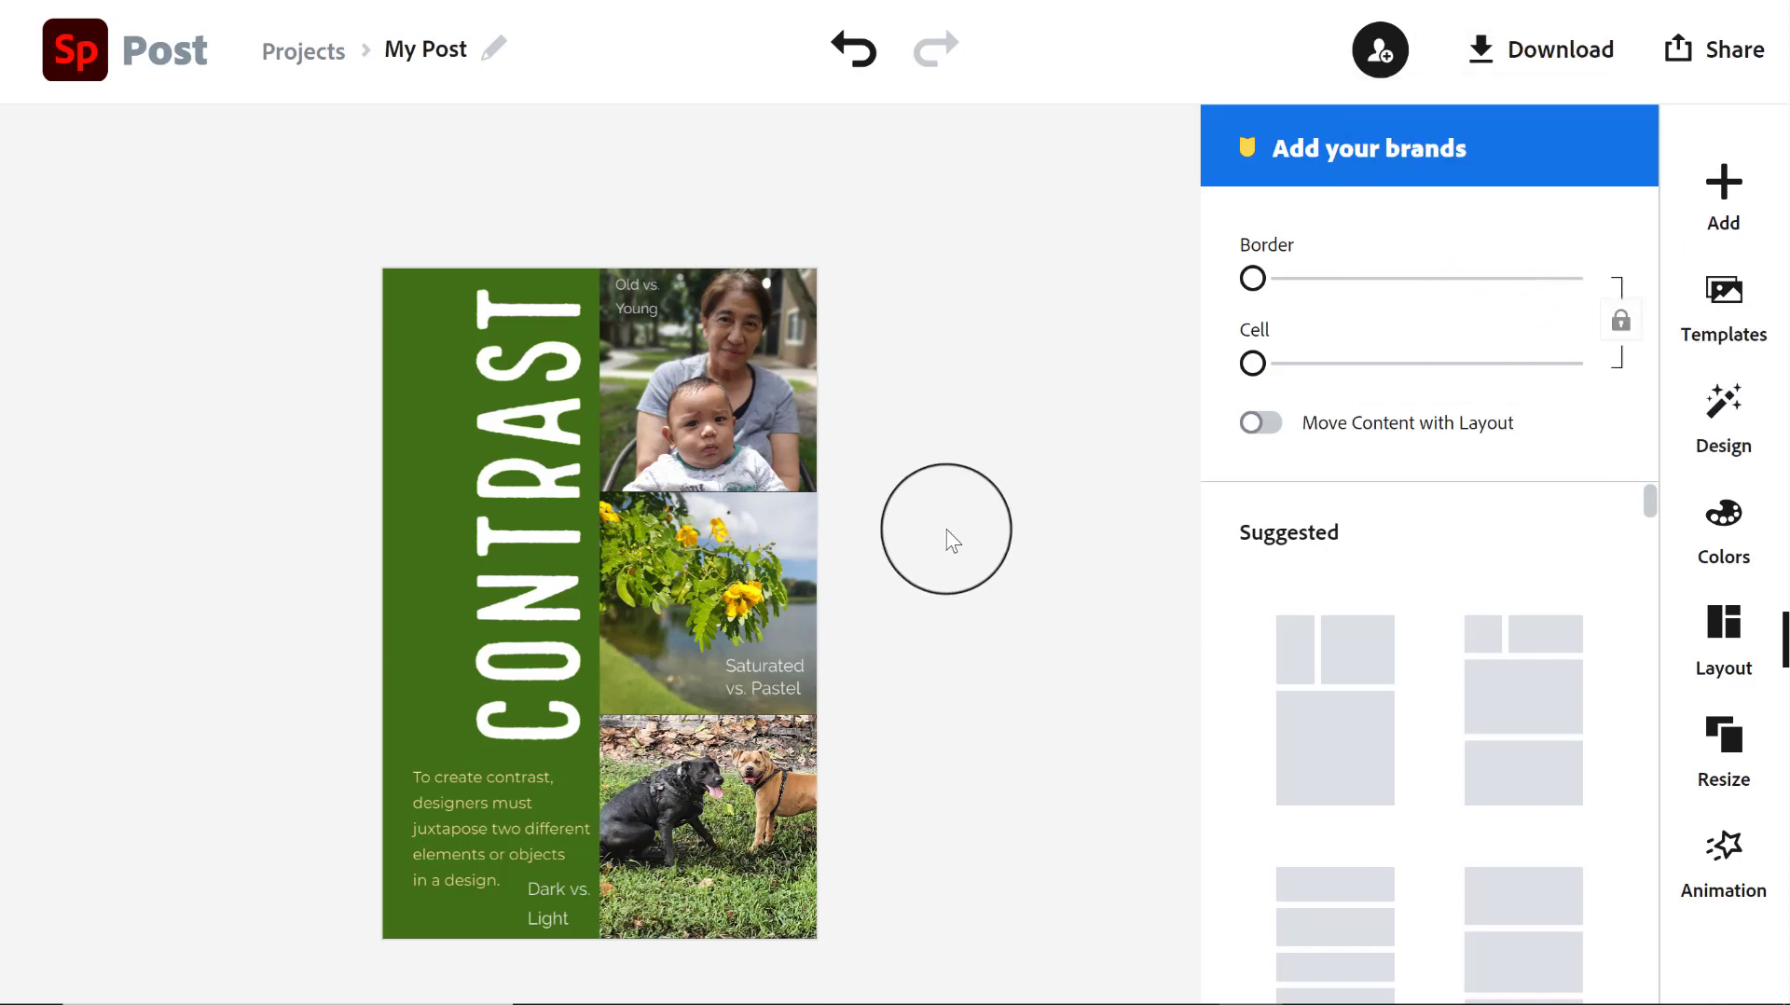